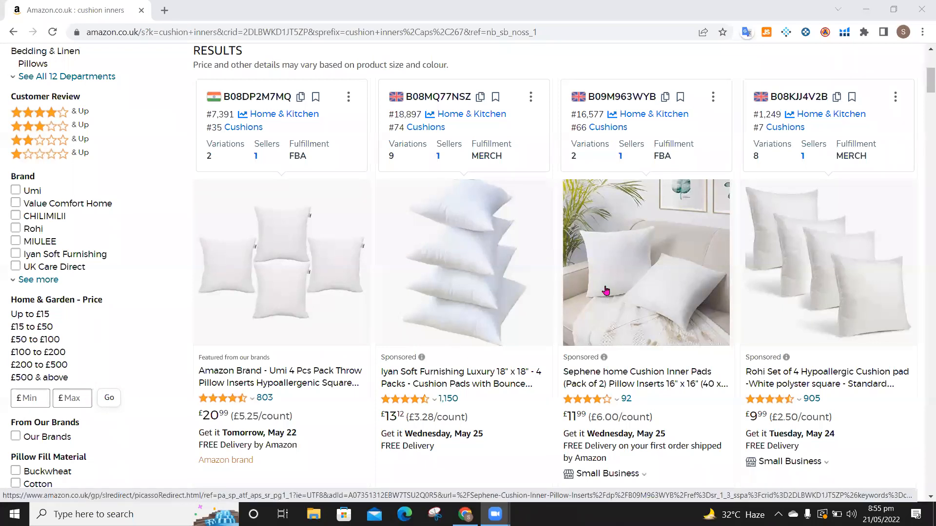
- Examine the prices, review counts, sales ranks and fulfilment types of the first two rows of cushion inner results
scroll(427, 221, up, 5)
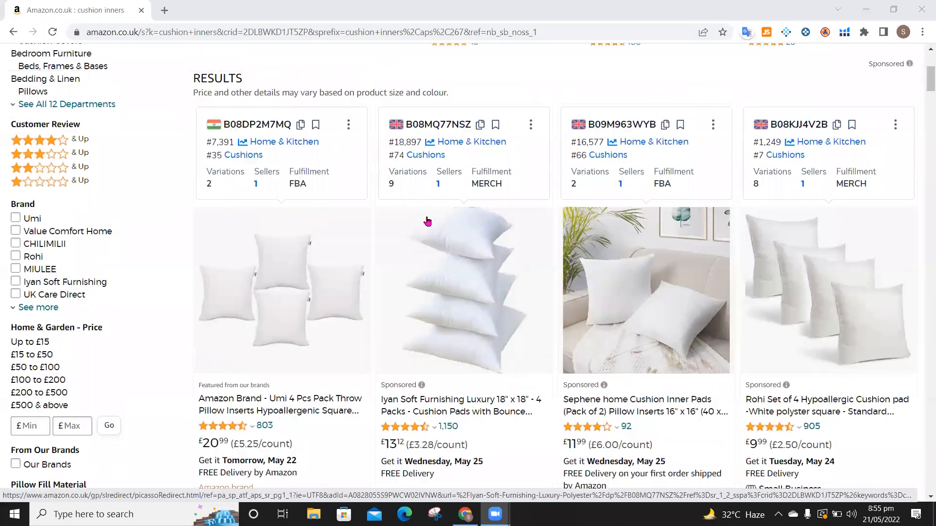
scroll(344, 289, down, 5)
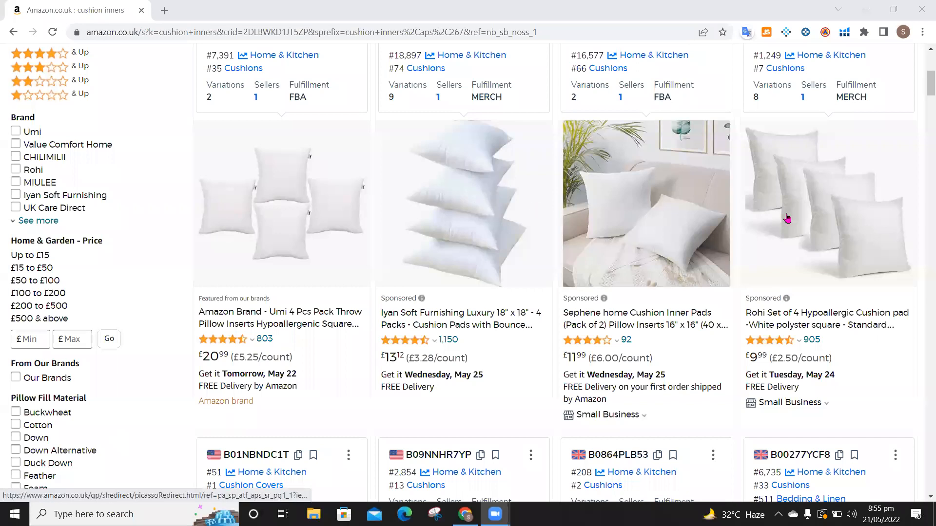
scroll(788, 218, down, 3)
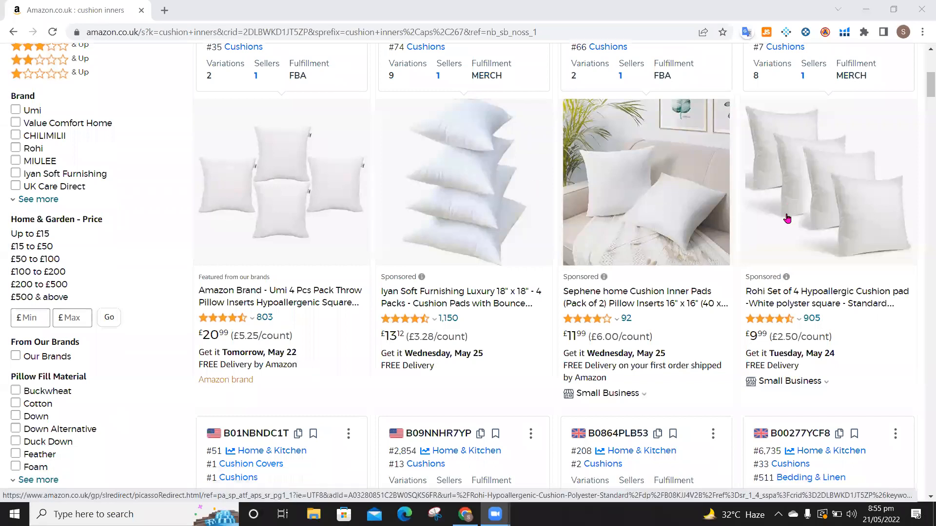
scroll(787, 219, down, 3)
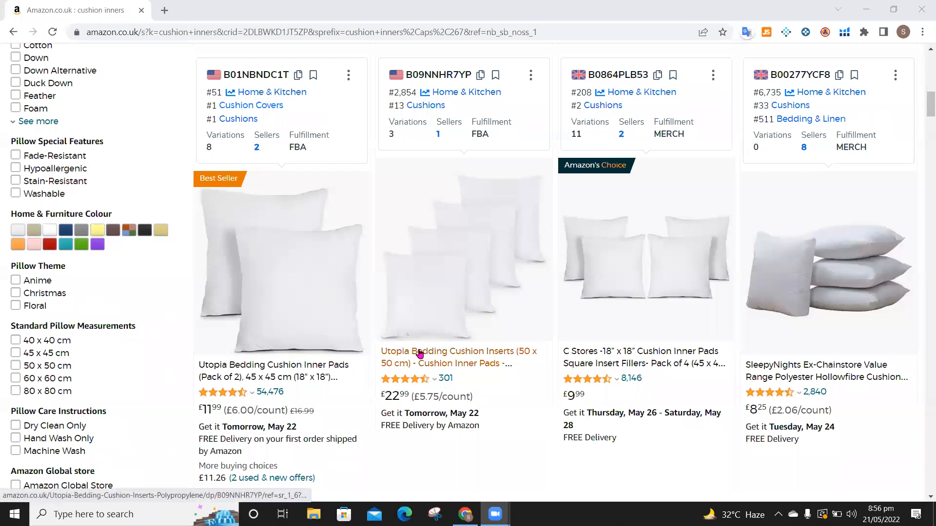
scroll(419, 353, down, 2)
scroll(419, 354, up, 5)
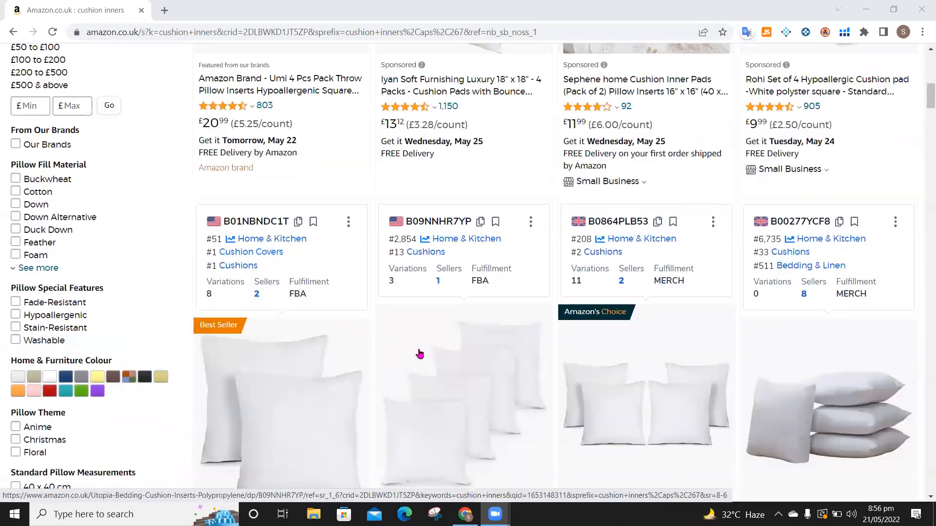
scroll(420, 353, up, 2)
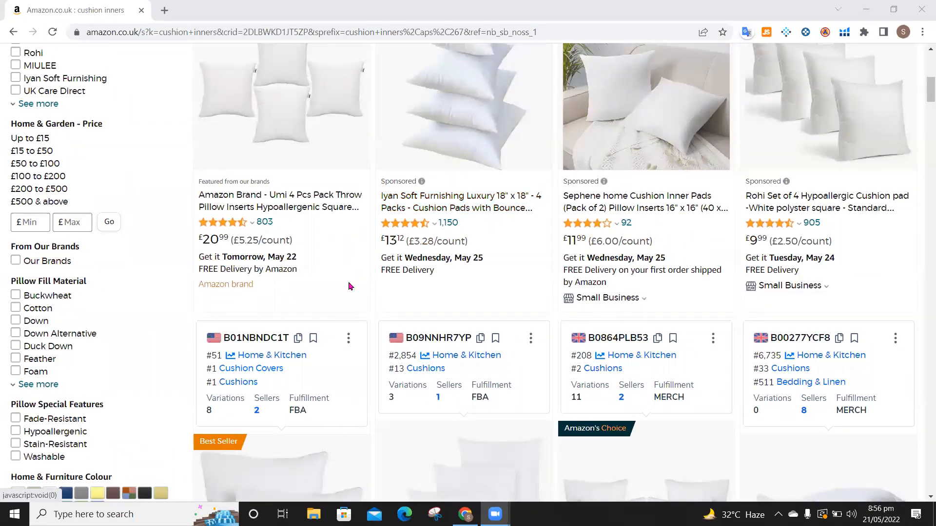
- Review the cushion inner listings through the Highly Rated and More Results sections, checking pack sizes, prices, ratings and seller data
scroll(348, 285, down, 8)
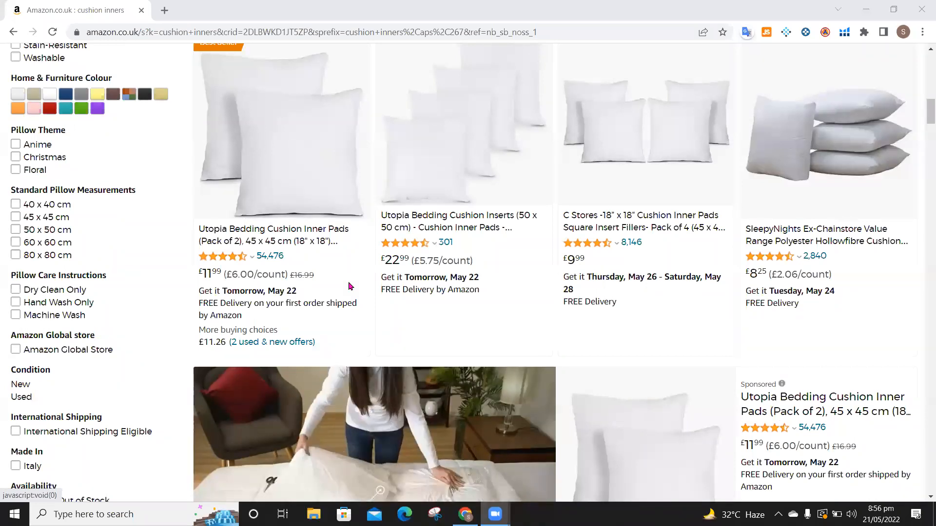
scroll(349, 286, down, 2)
scroll(349, 286, down, 9)
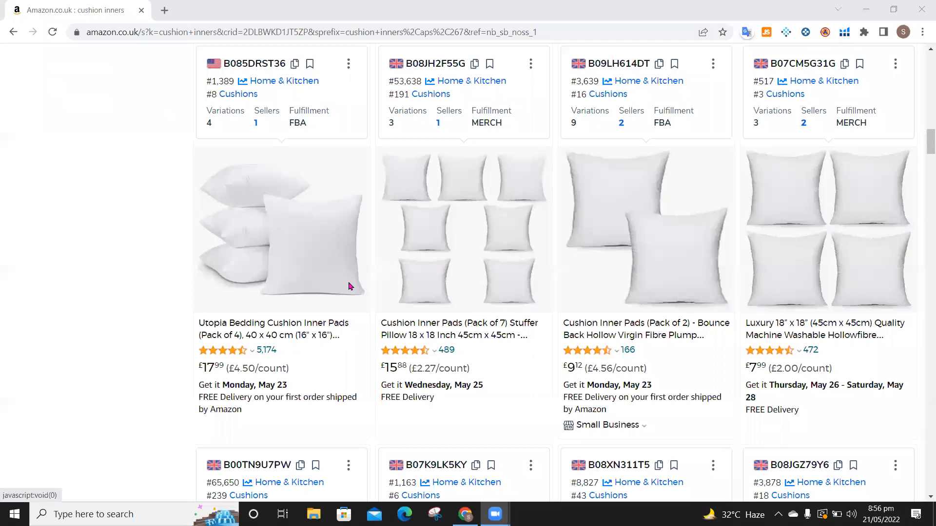
scroll(349, 286, down, 9)
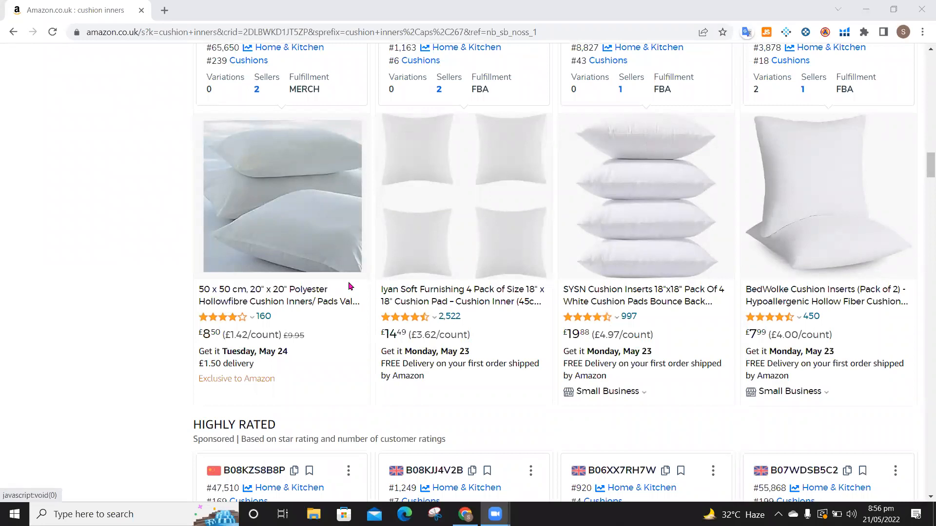
scroll(349, 286, up, 20)
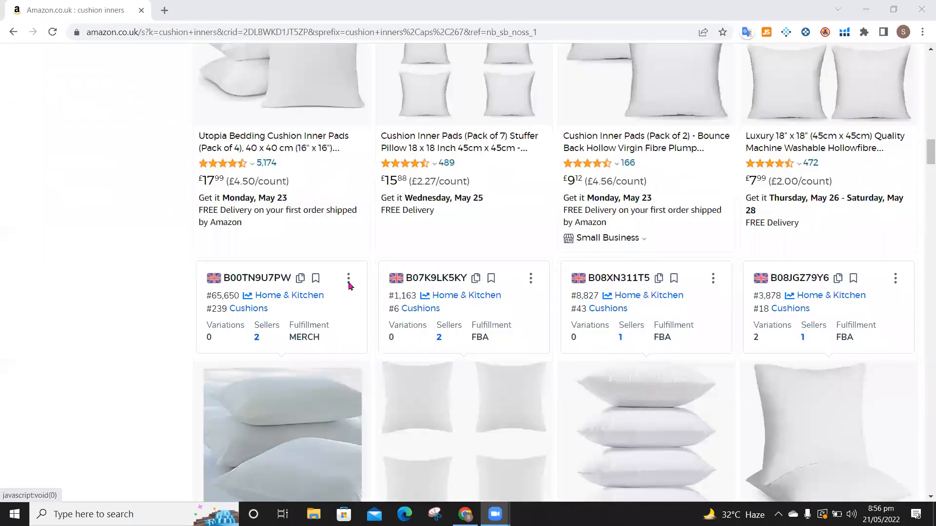
scroll(348, 286, up, 4)
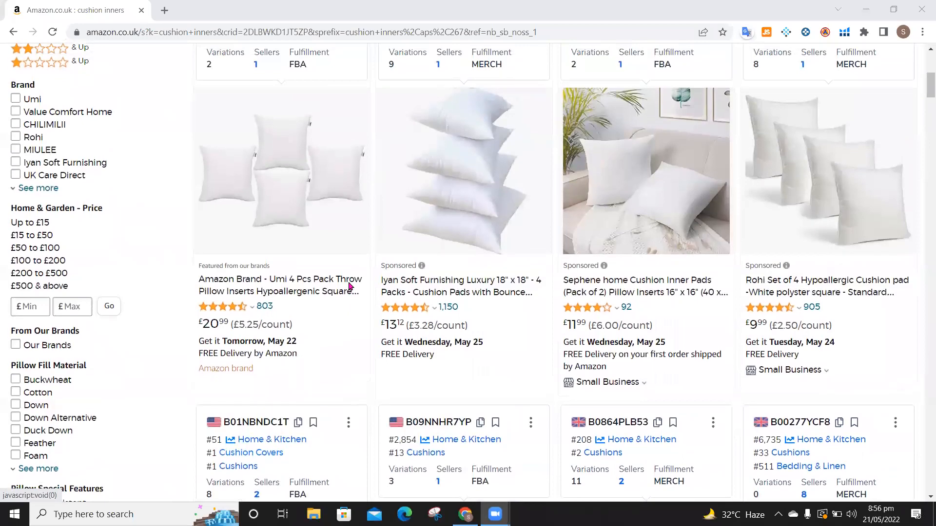
scroll(349, 286, down, 8)
scroll(349, 286, down, 20)
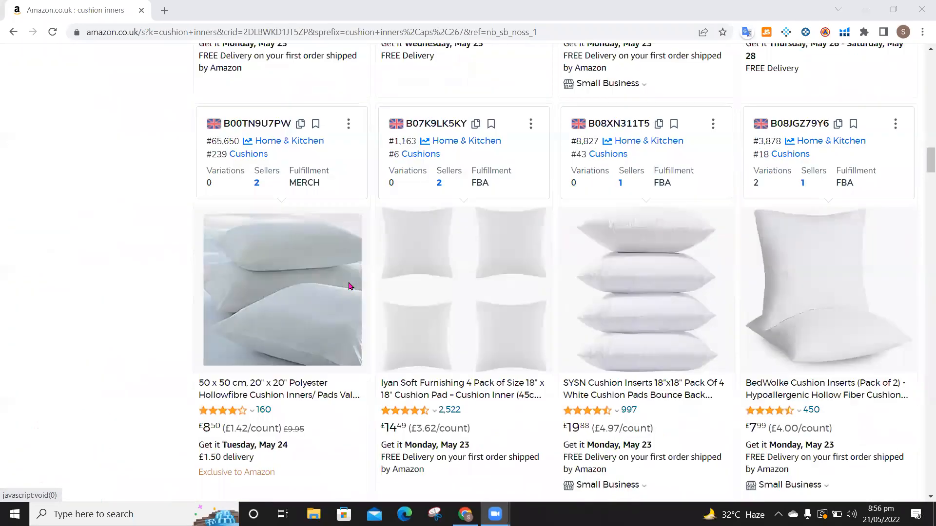
scroll(349, 286, down, 1)
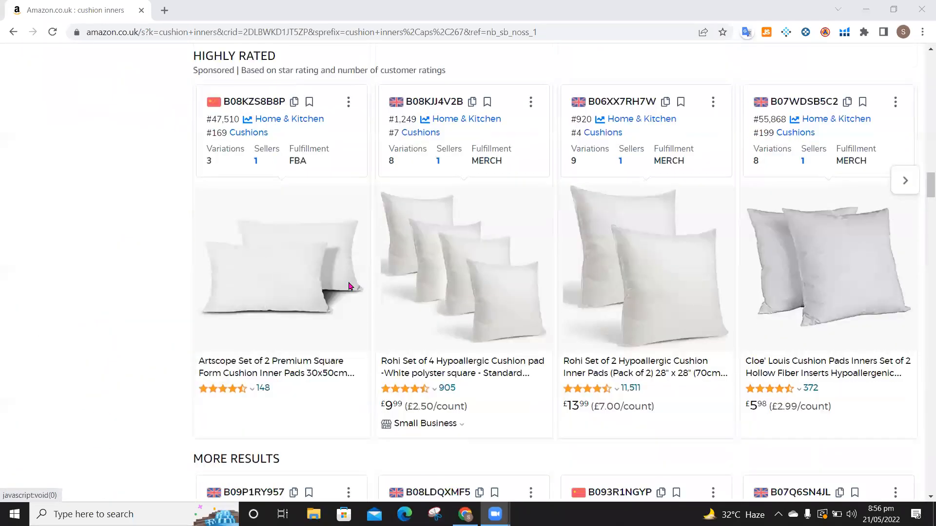
scroll(349, 286, down, 2)
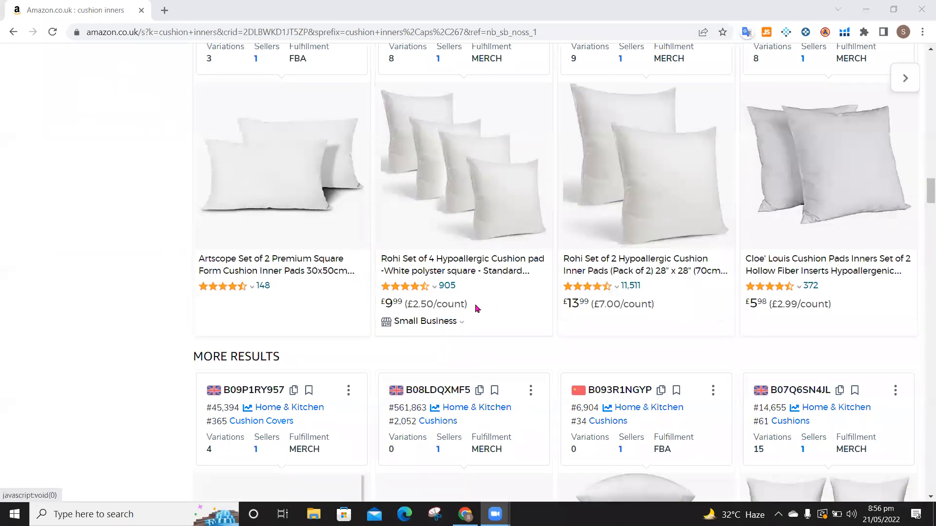
scroll(477, 309, down, 7)
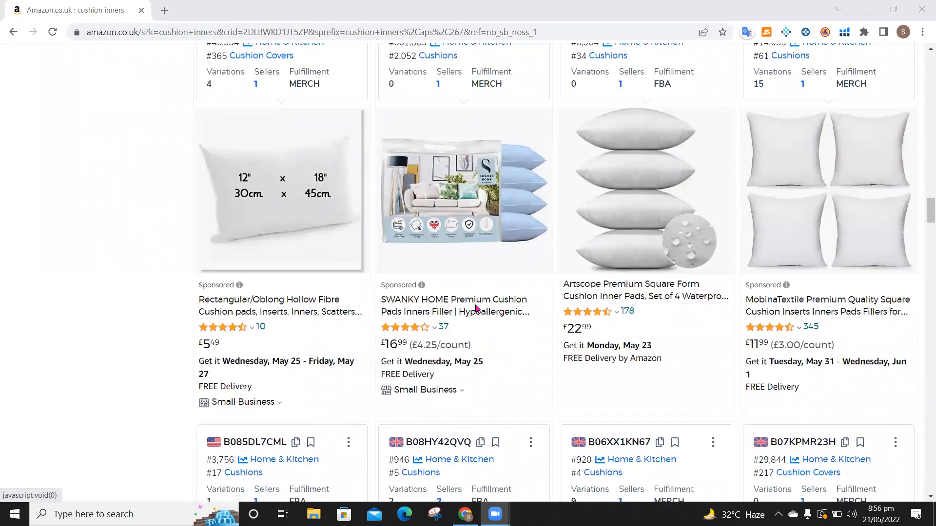
scroll(477, 309, down, 7)
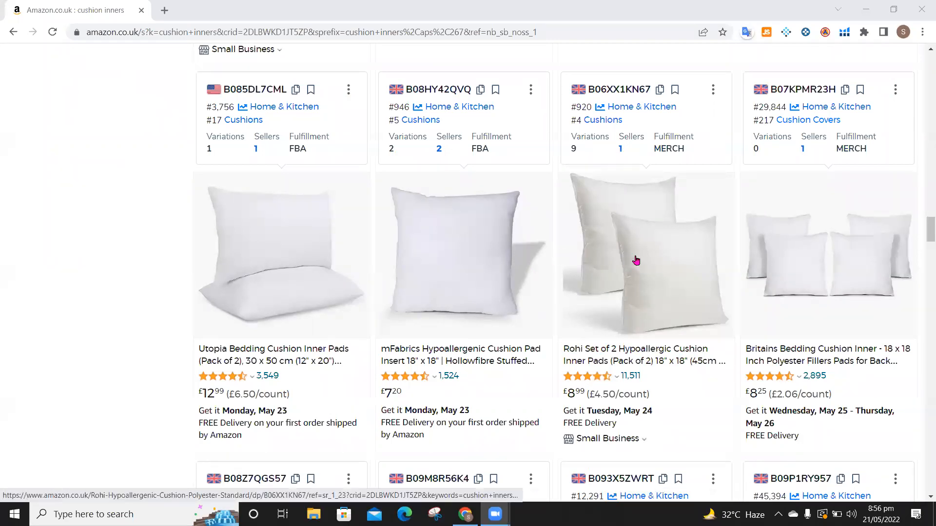
- Compare the first row of cushion inner results with the listings just above the Highly Rated section
scroll(638, 261, up, 20)
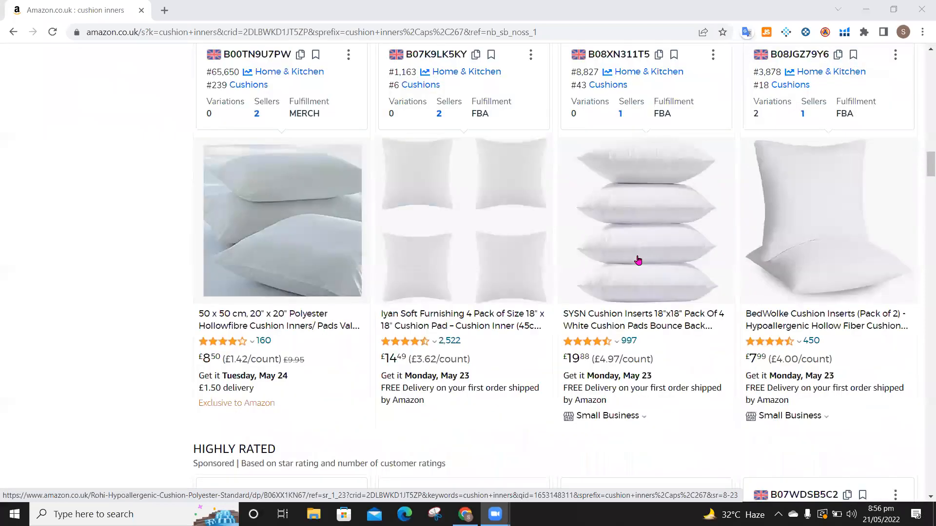
scroll(638, 261, up, 6)
scroll(637, 260, down, 20)
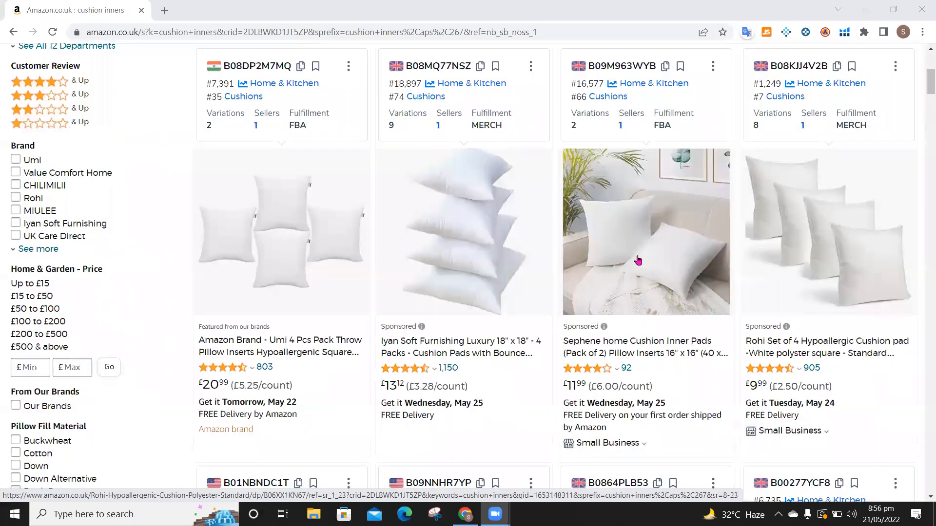
scroll(638, 260, down, 15)
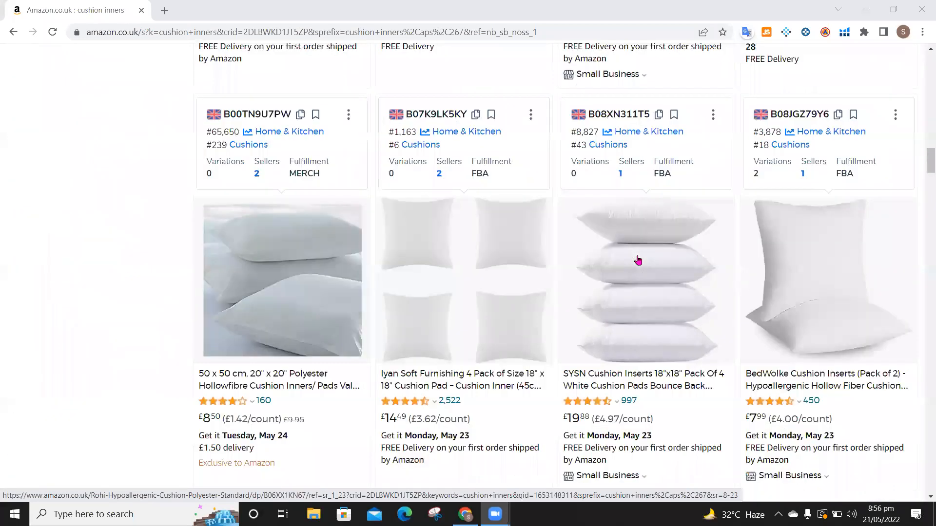
scroll(638, 261, up, 20)
scroll(637, 261, down, 1)
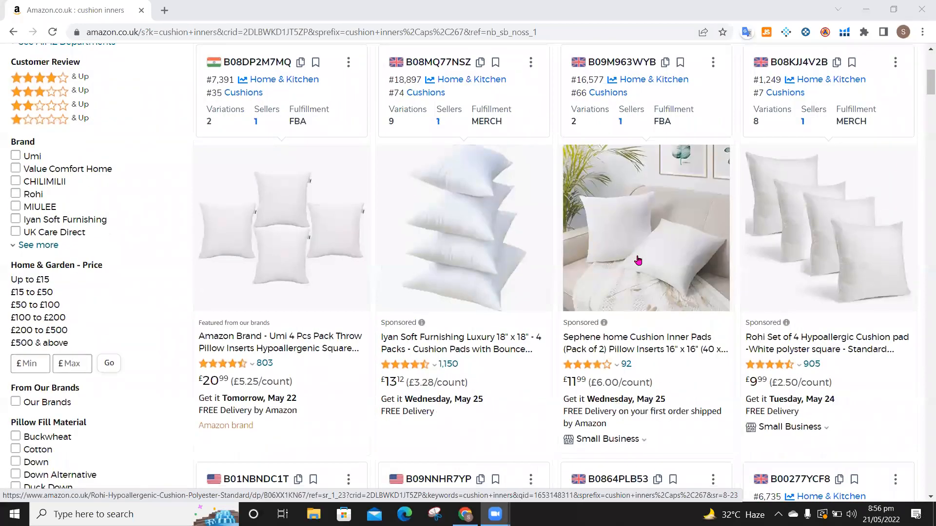
- Survey the remaining cushion inner listings down to Related Searches, looking at product images, prices, reviews and category ranks for similarity between sellers
scroll(638, 261, down, 20)
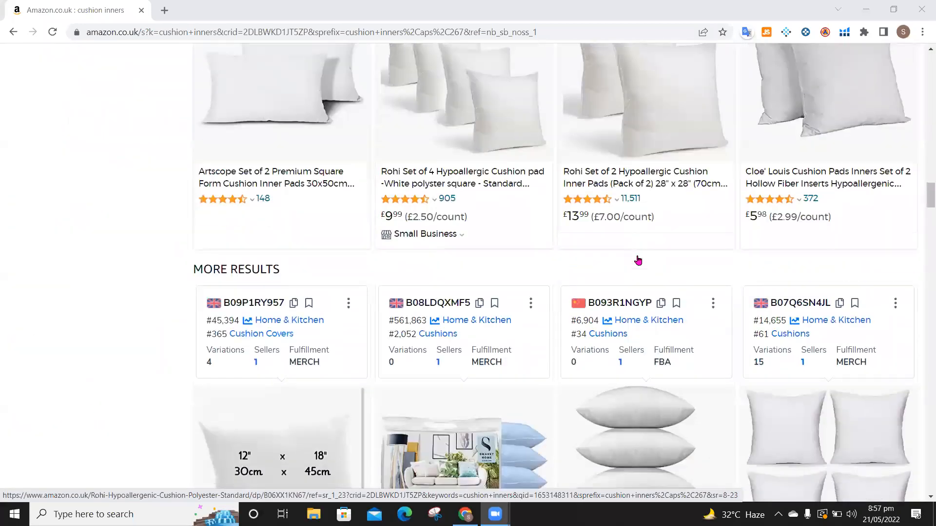
scroll(637, 261, down, 16)
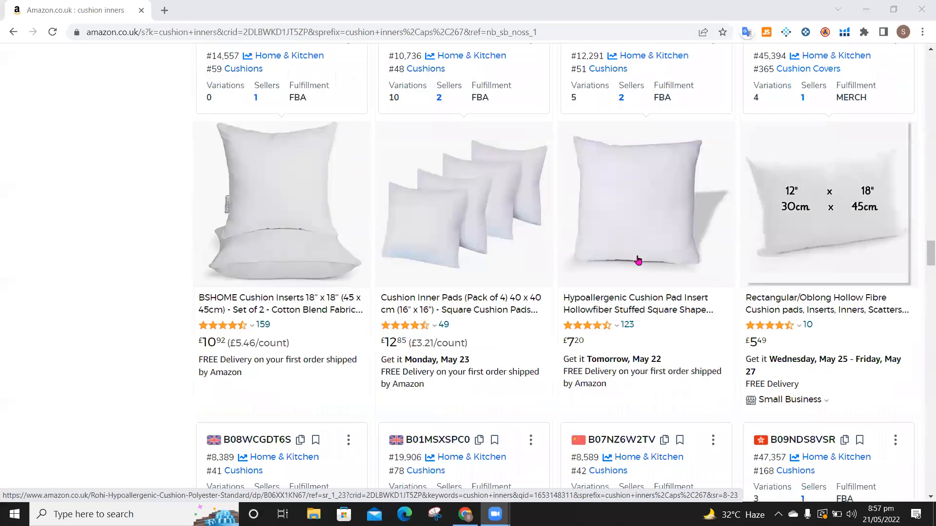
scroll(637, 260, down, 7)
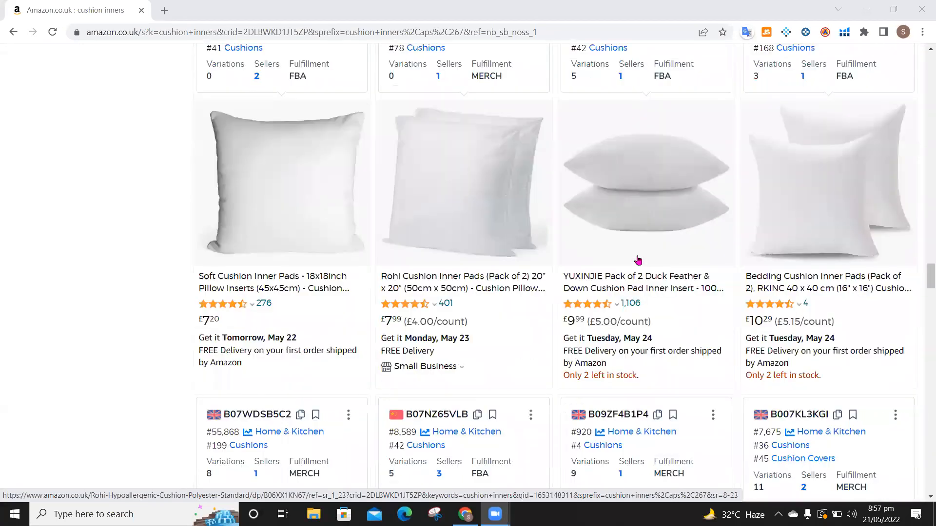
scroll(638, 260, down, 2)
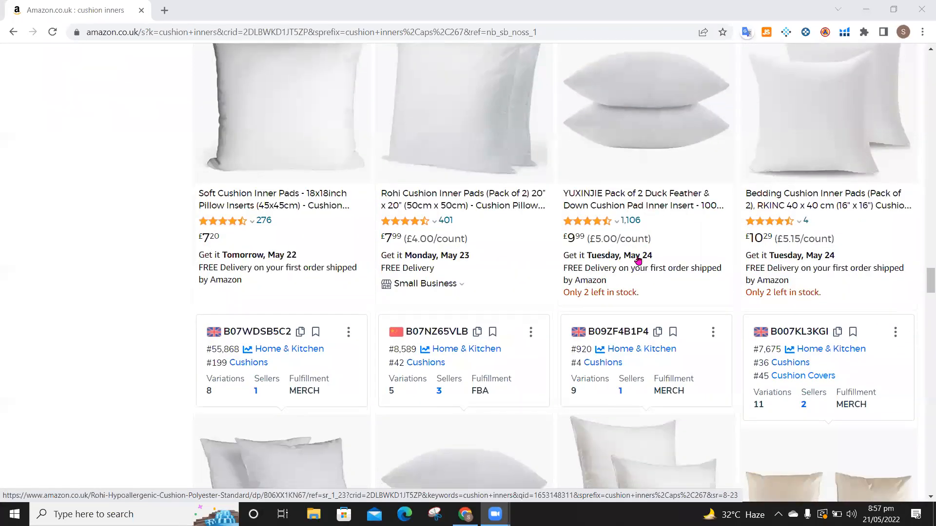
scroll(638, 260, down, 3)
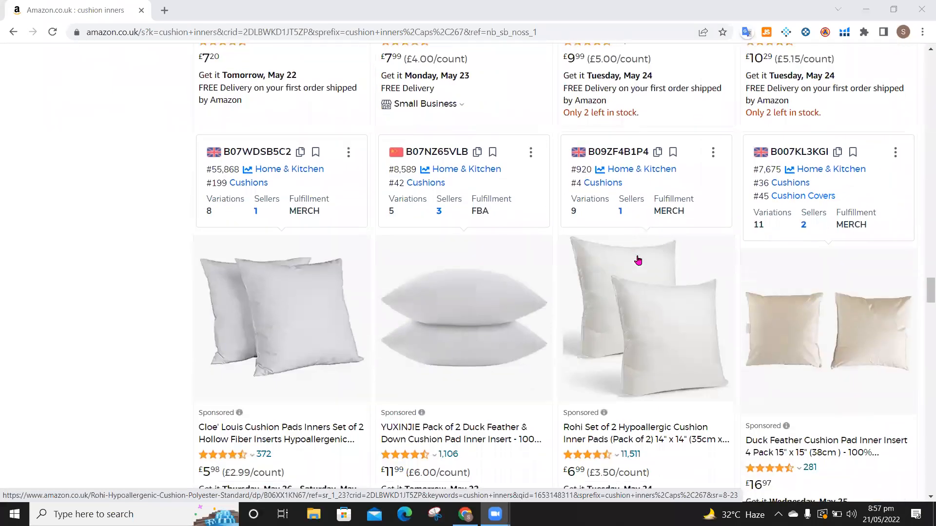
scroll(638, 260, down, 6)
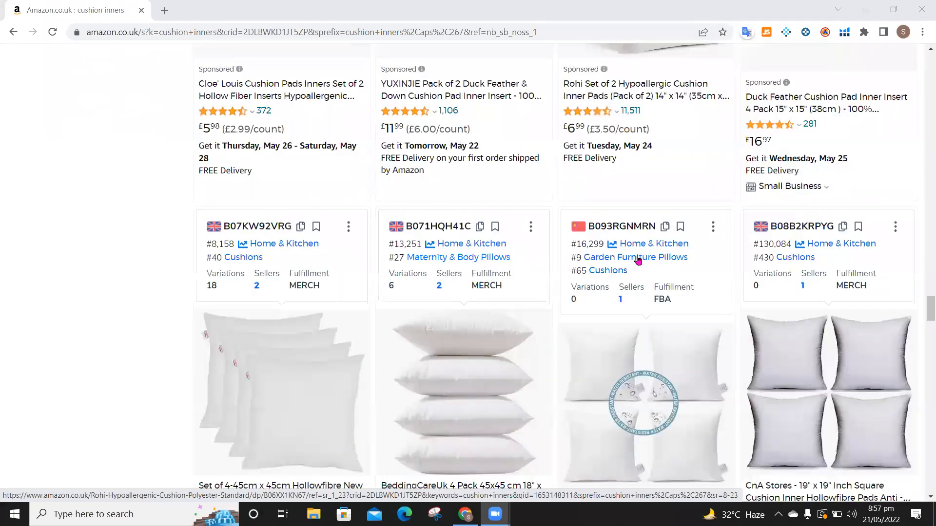
scroll(637, 260, down, 4)
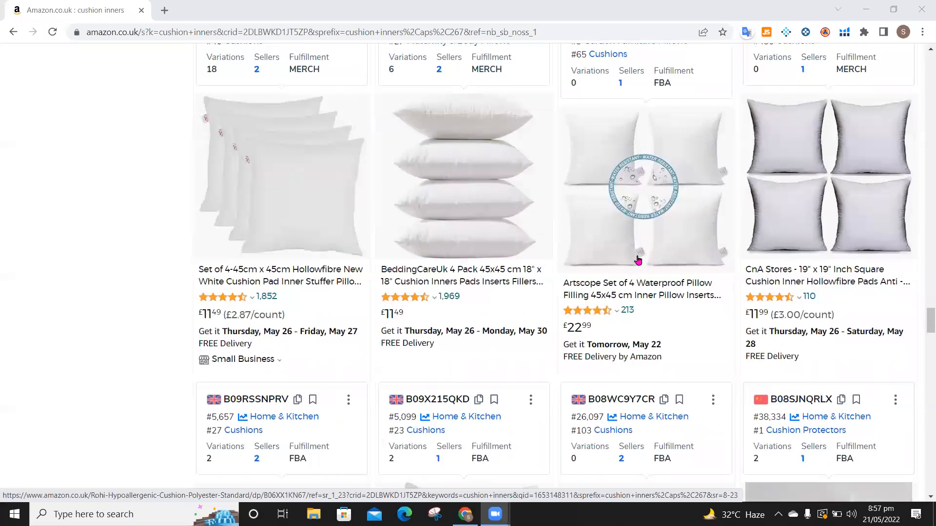
scroll(638, 260, down, 4)
scroll(637, 260, down, 1)
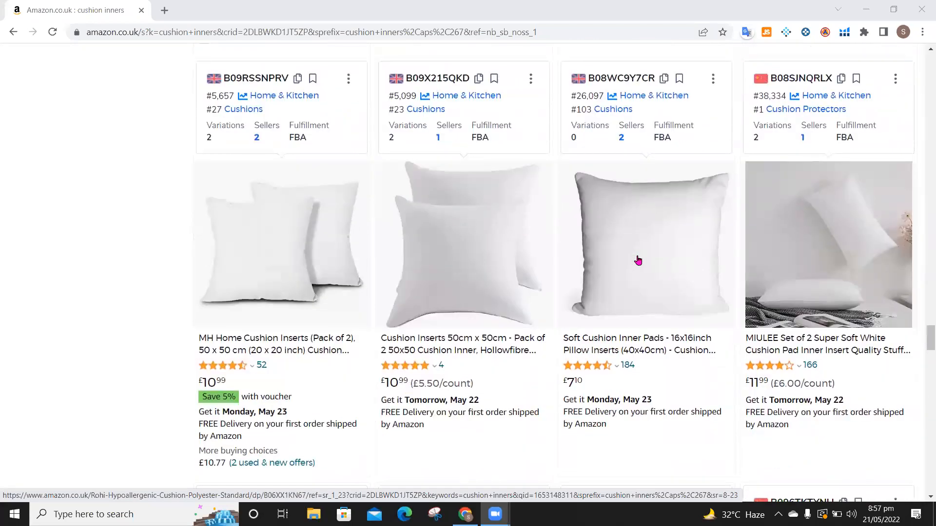
scroll(638, 260, down, 5)
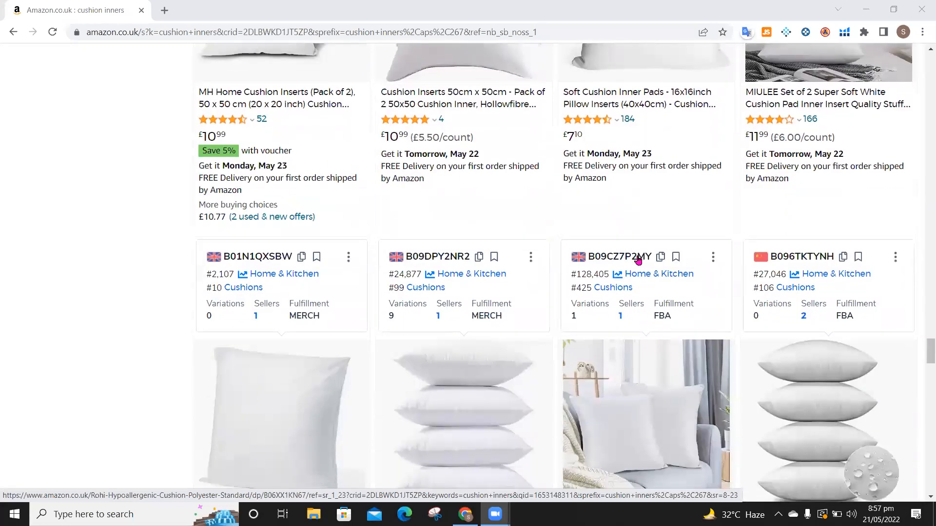
scroll(638, 259, down, 3)
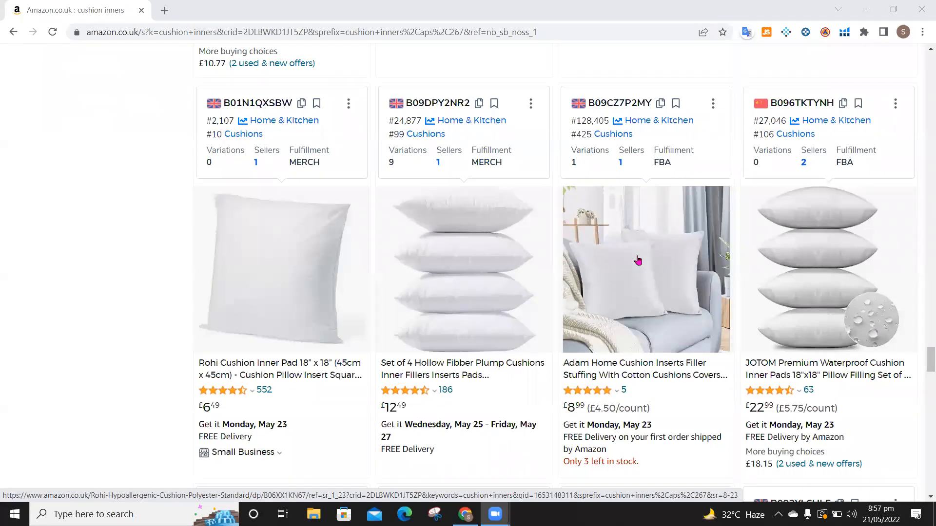
scroll(638, 260, down, 7)
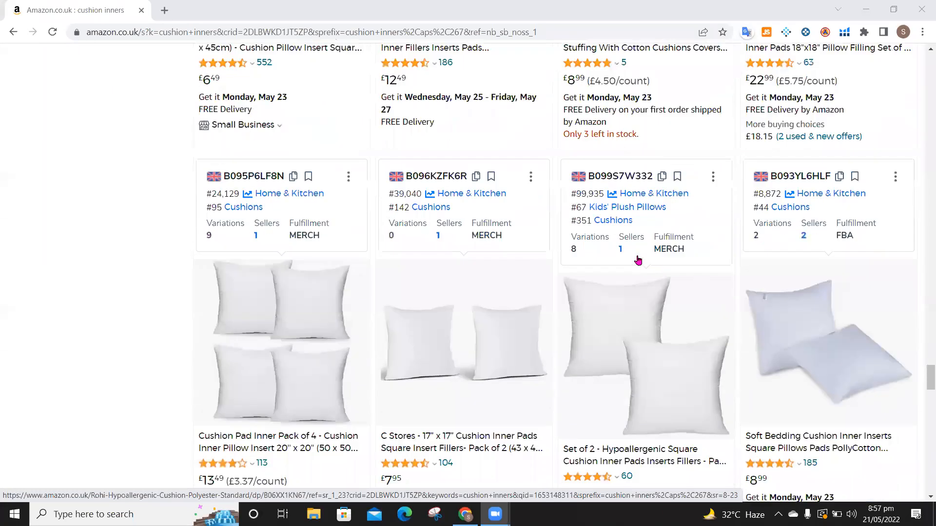
scroll(638, 260, down, 4)
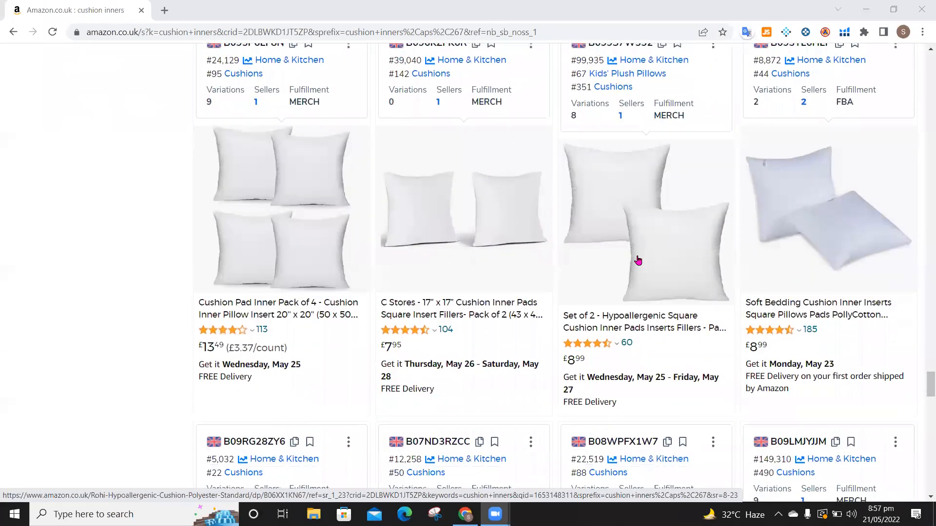
scroll(638, 260, down, 6)
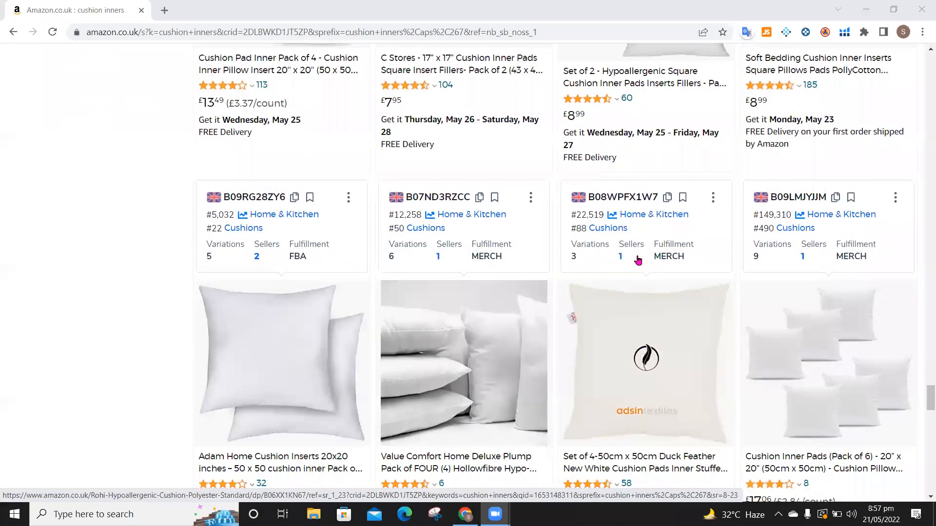
scroll(638, 260, down, 11)
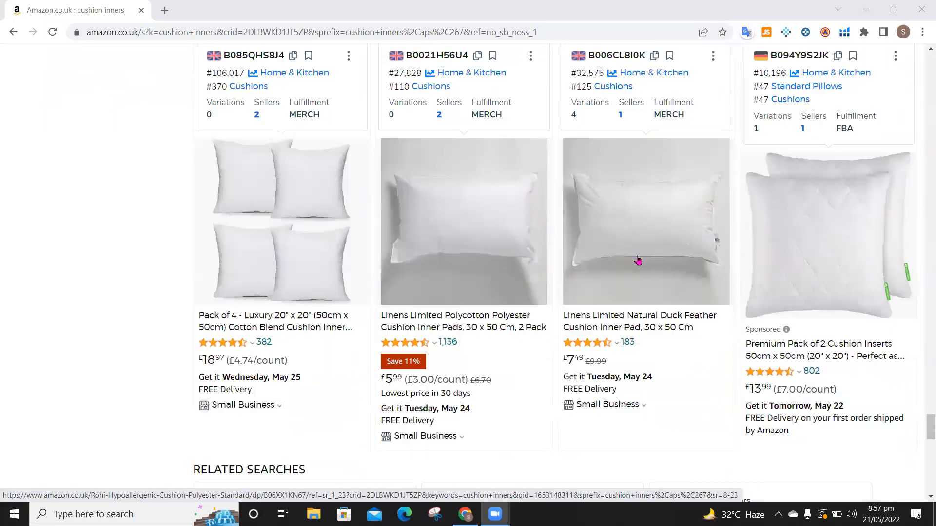
scroll(637, 260, up, 15)
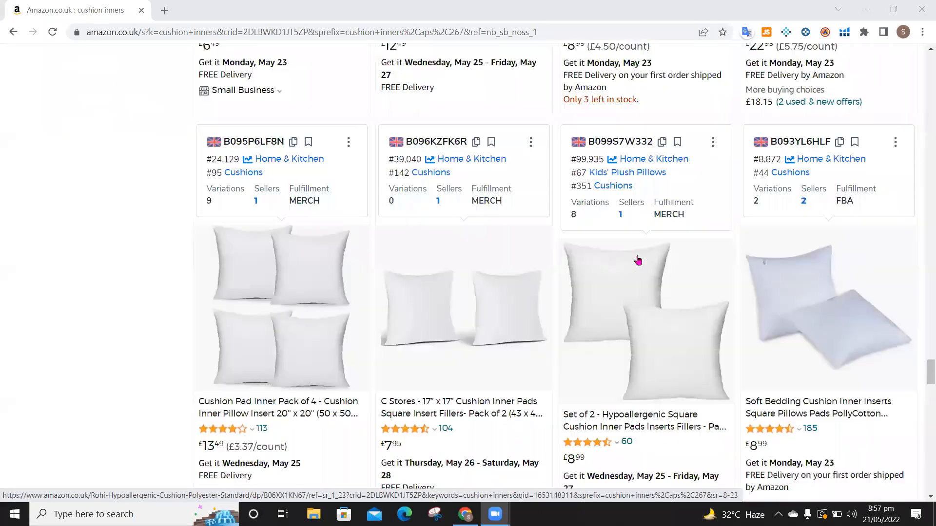
- Replace the cushion inners search with a search for "cushion covers"
scroll(637, 260, up, 20)
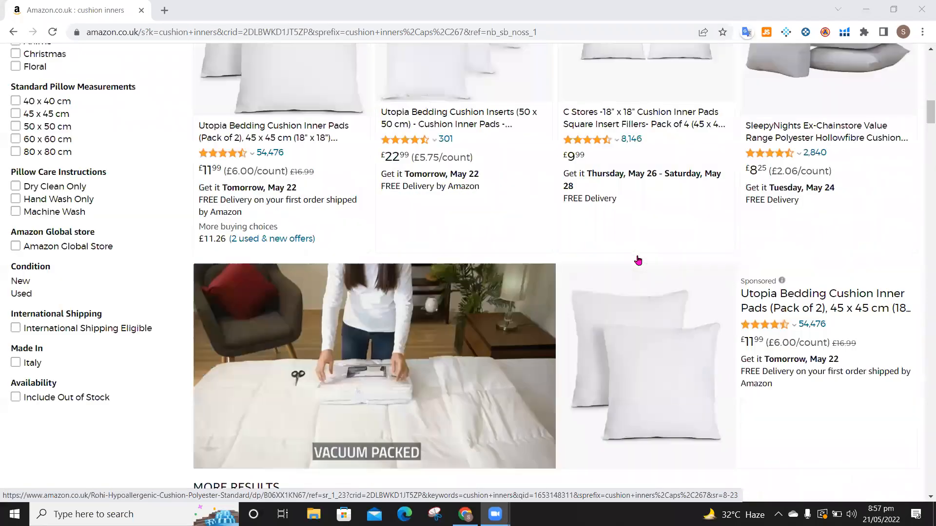
click(338, 53)
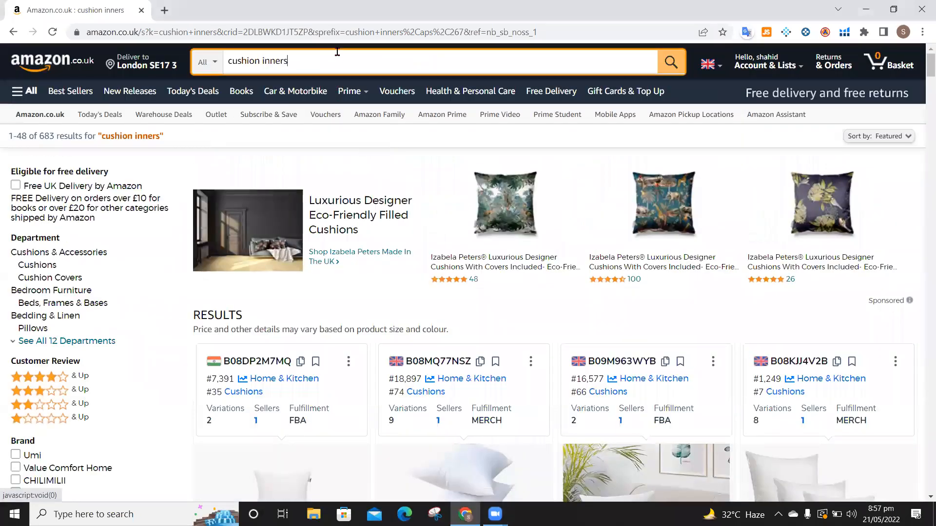
key(BackSpace)
key(BackSpace)
key(BackSpace)
key(BackSpace)
key(BackSpace)
key(BackSpace)
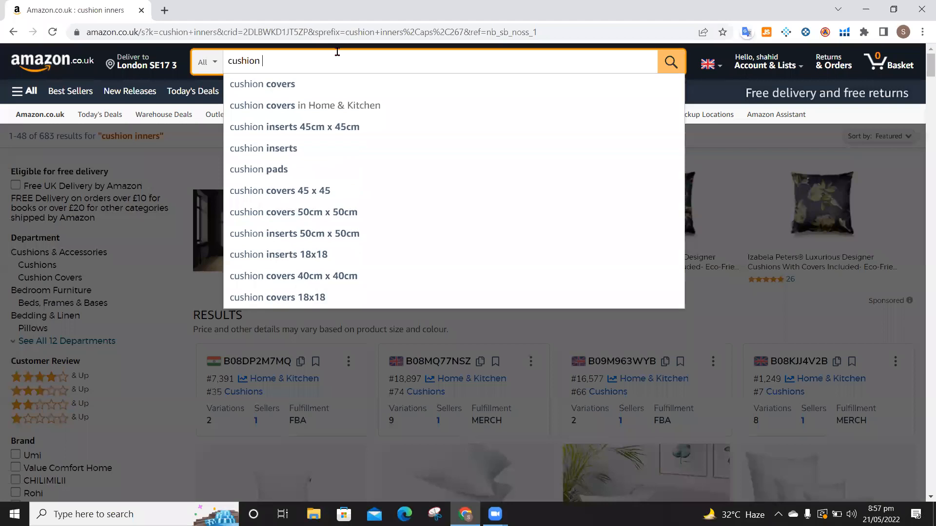
text(covers)
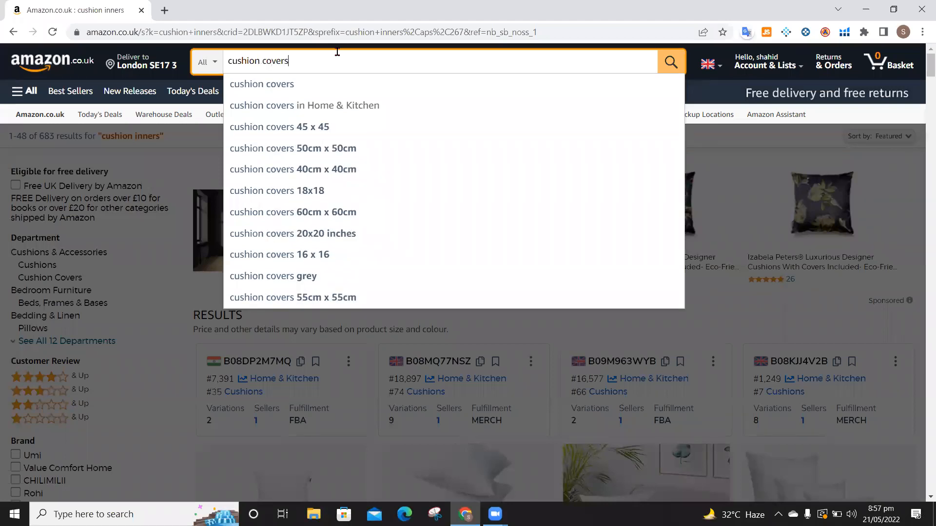
key(Return)
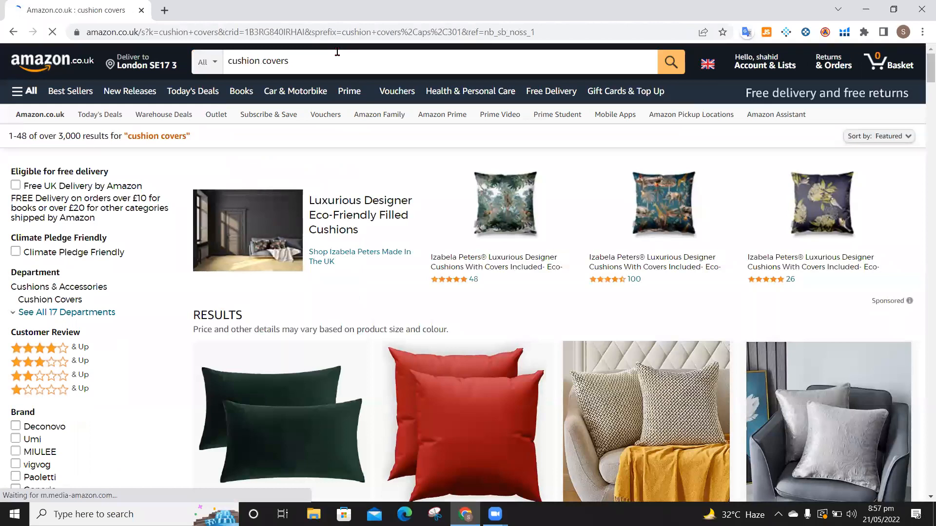
click(337, 52)
text(og bowls)
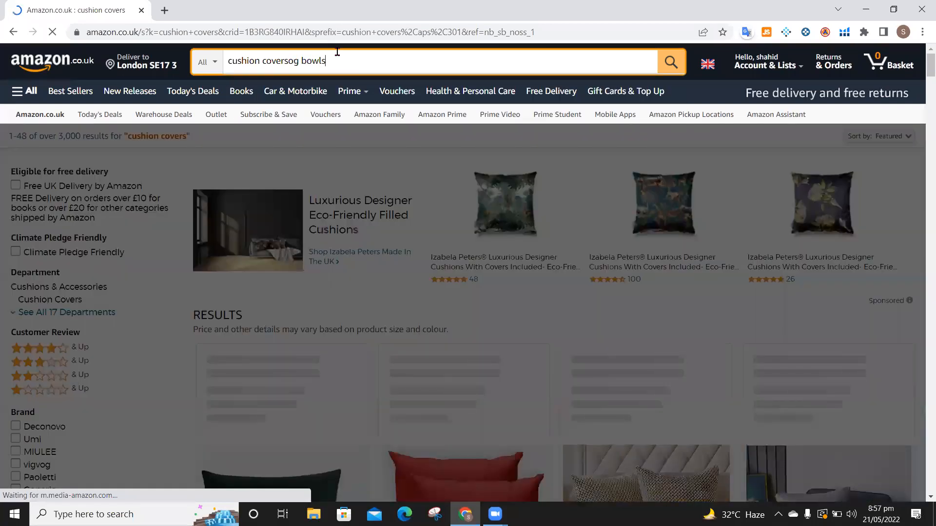
key(ctrl+a)
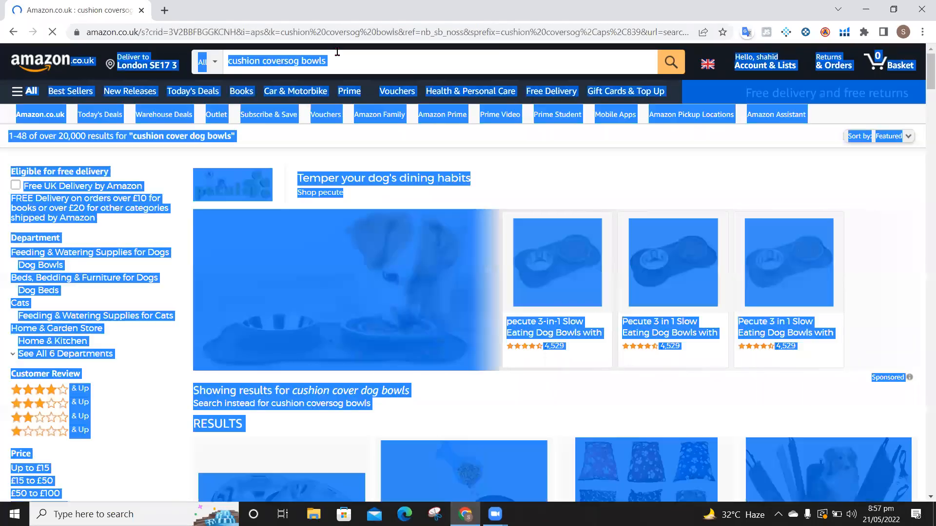
click(337, 51)
key(ctrl+a)
text(dog bo)
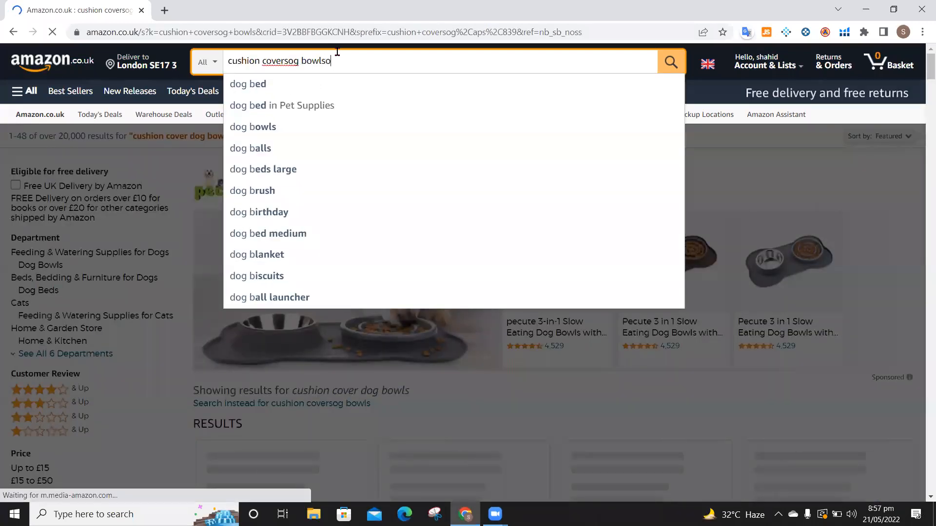
text(wls)
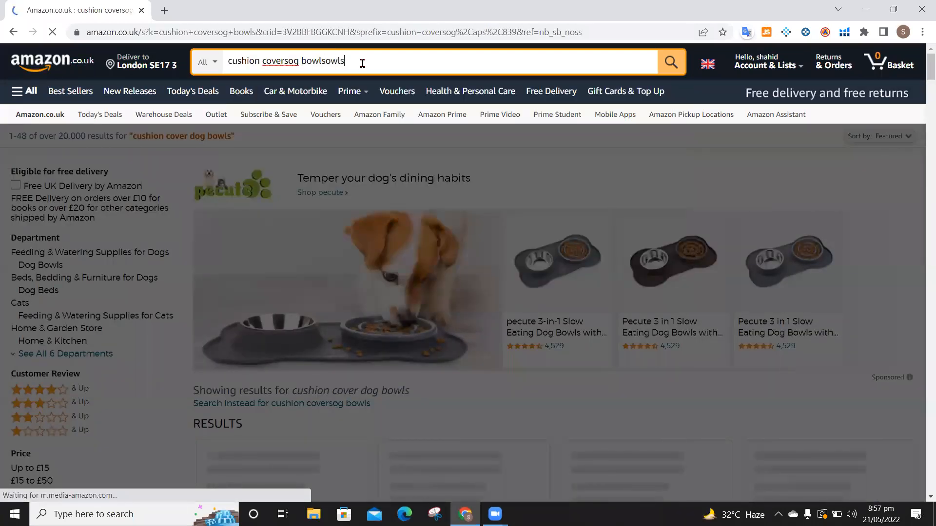
key(Return)
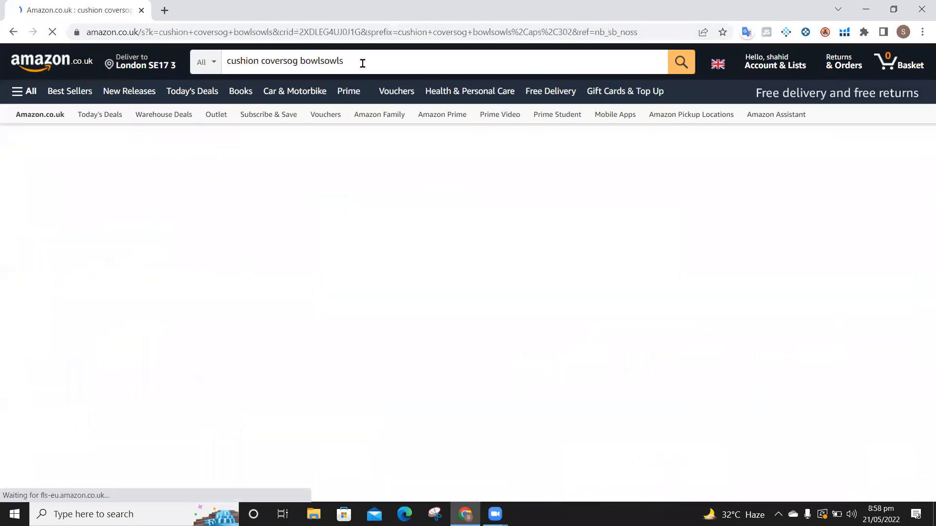
click(363, 64)
key(ctrl+a)
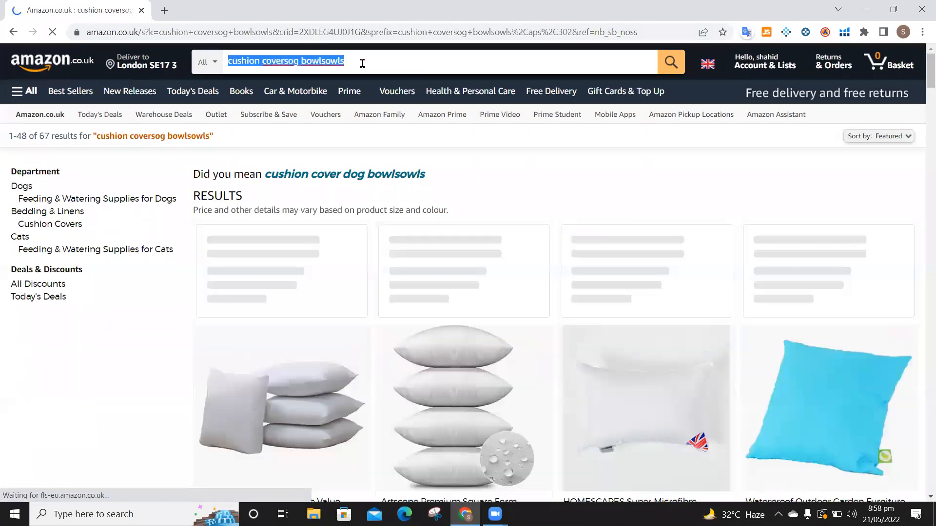
key(BackSpace)
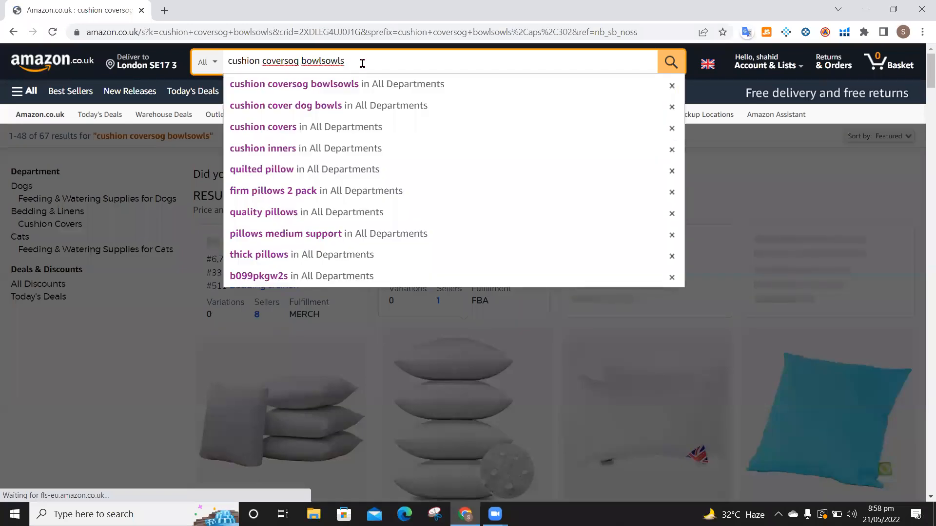
- Clear the garbled search text and search all departments for "dog bowls"
key(ctrl+a)
key(BackSpace)
text(dog bowls)
key(Return)
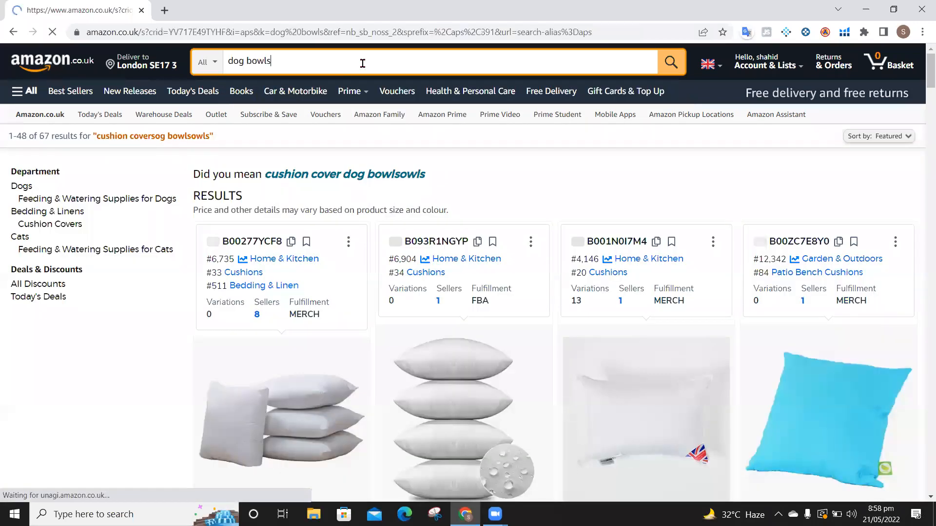
- Examine the first two rows of dog bowl results, comparing designs, prices, review counts, sales ranks and fulfilment types
scroll(429, 326, down, 5)
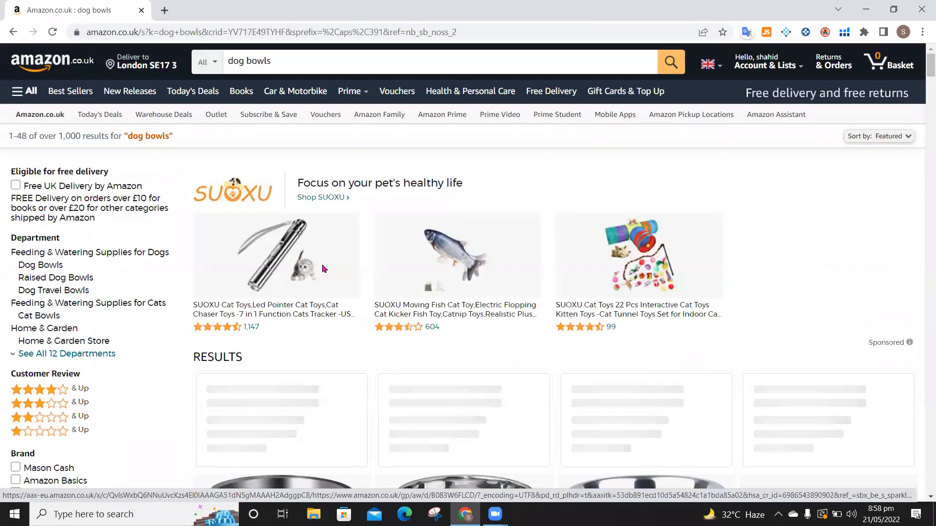
scroll(323, 268, down, 5)
scroll(323, 268, down, 2)
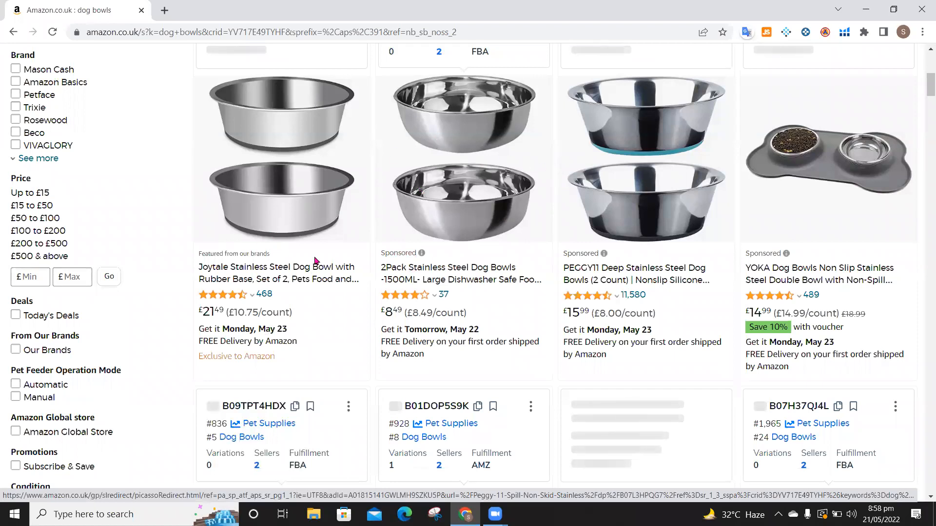
scroll(536, 288, down, 5)
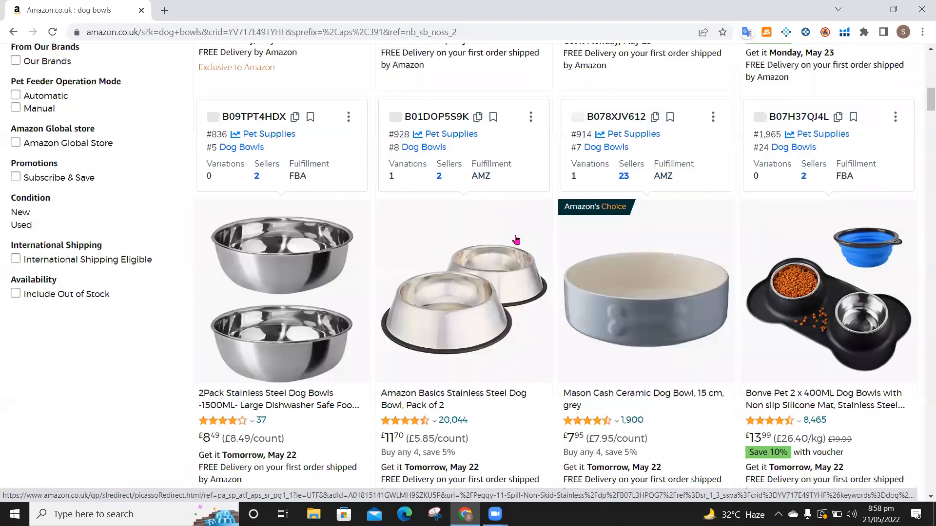
scroll(516, 239, up, 6)
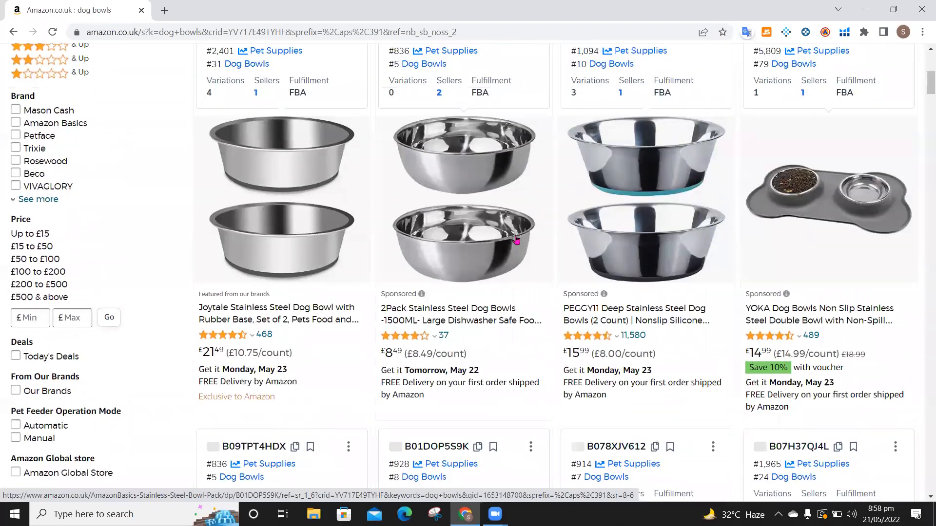
scroll(517, 239, down, 1)
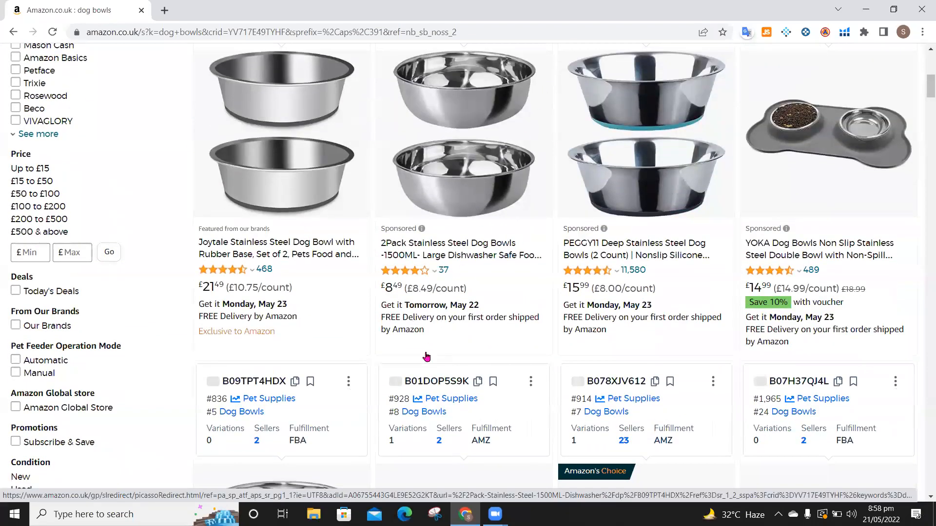
scroll(426, 357, down, 5)
scroll(427, 356, up, 4)
scroll(426, 355, up, 4)
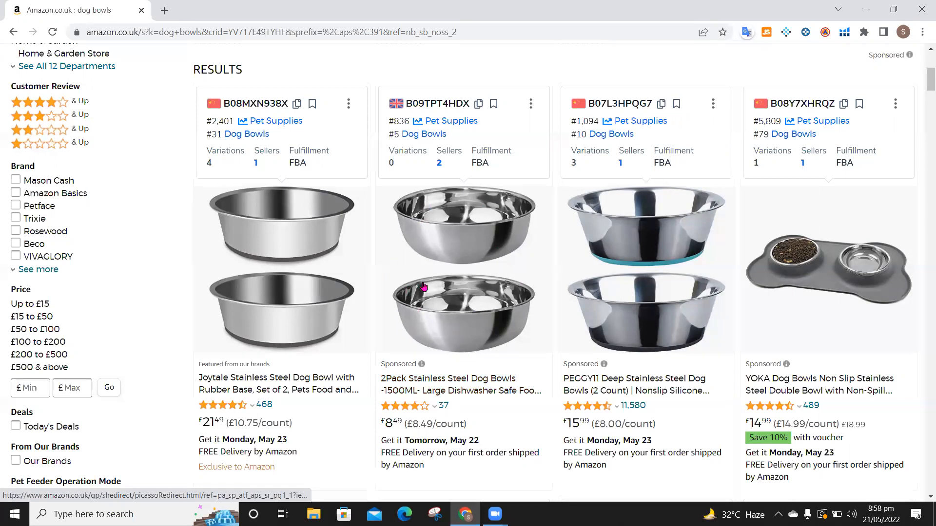
scroll(424, 285, down, 2)
scroll(424, 282, down, 6)
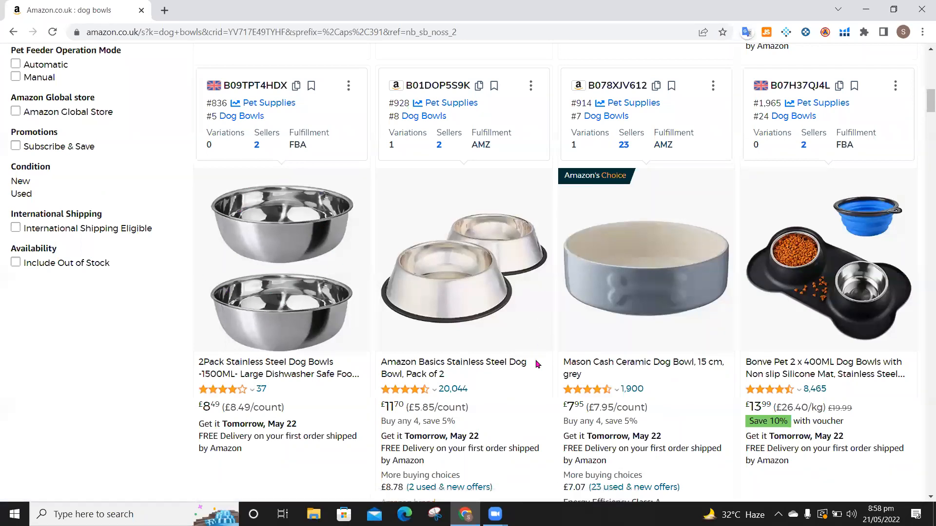
scroll(537, 365, up, 2)
scroll(537, 365, up, 5)
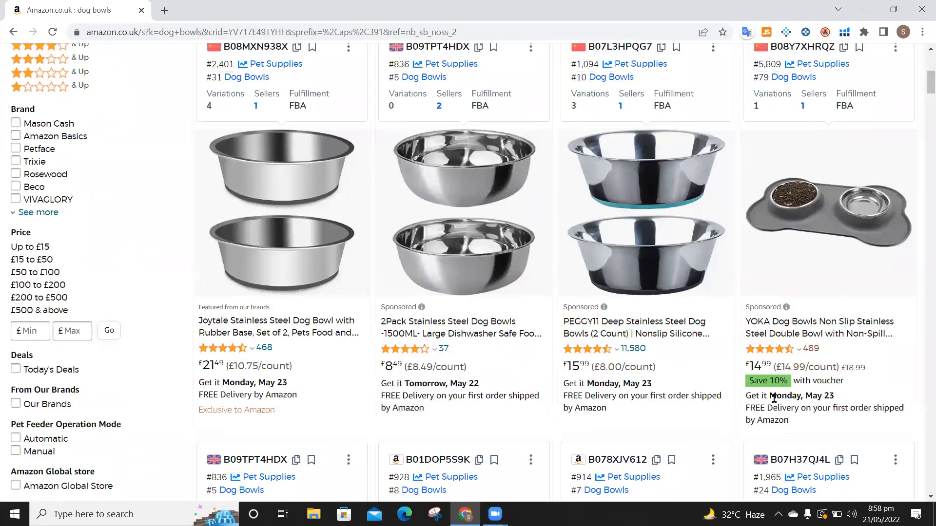
- Compare the dog bowls in the recommended article and the first More Results row with the top listings for design variety
click(764, 312)
scroll(763, 314, down, 15)
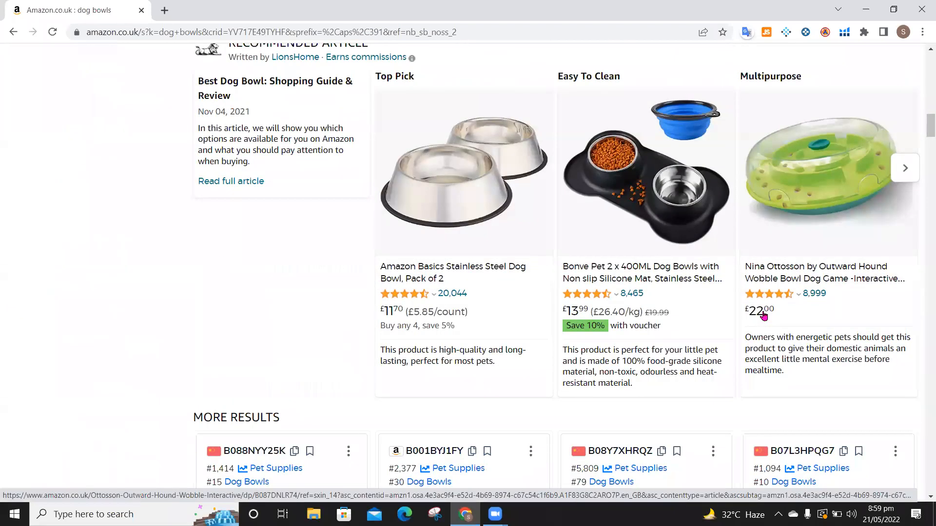
scroll(764, 314, down, 8)
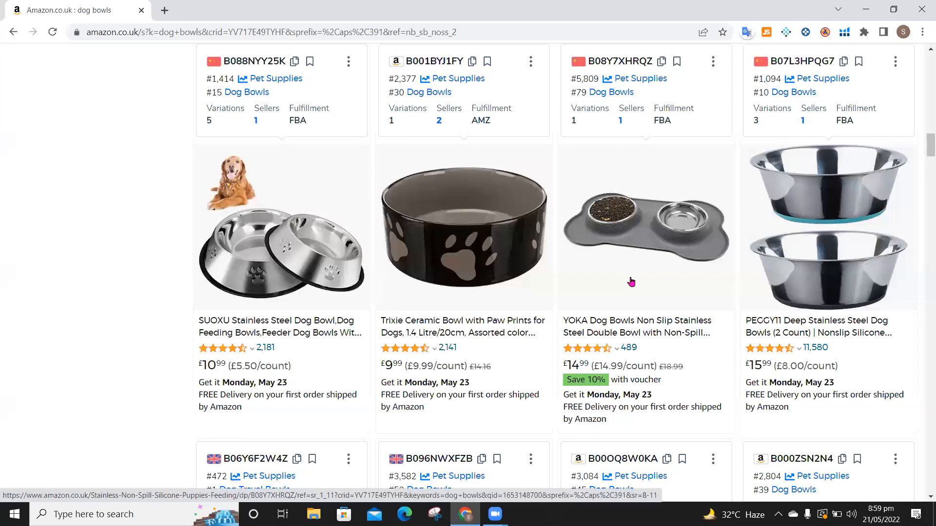
scroll(631, 282, up, 15)
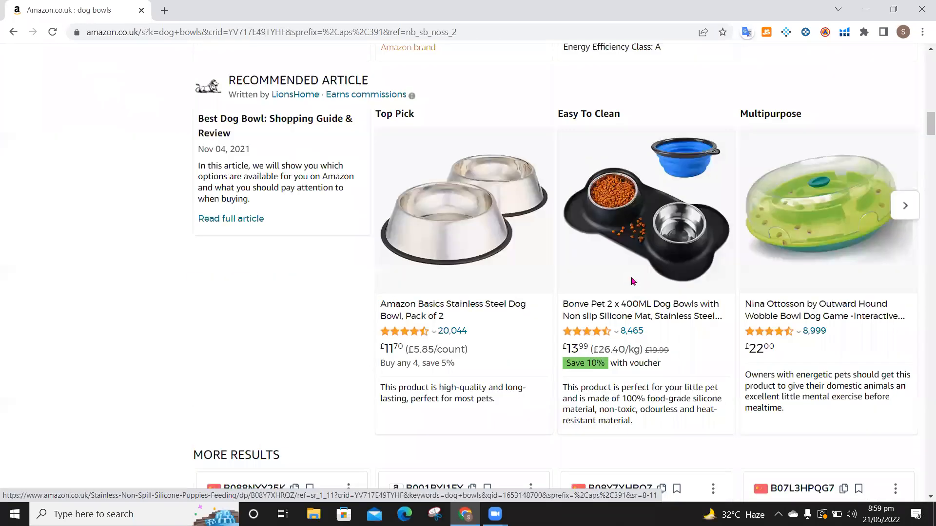
scroll(631, 282, up, 5)
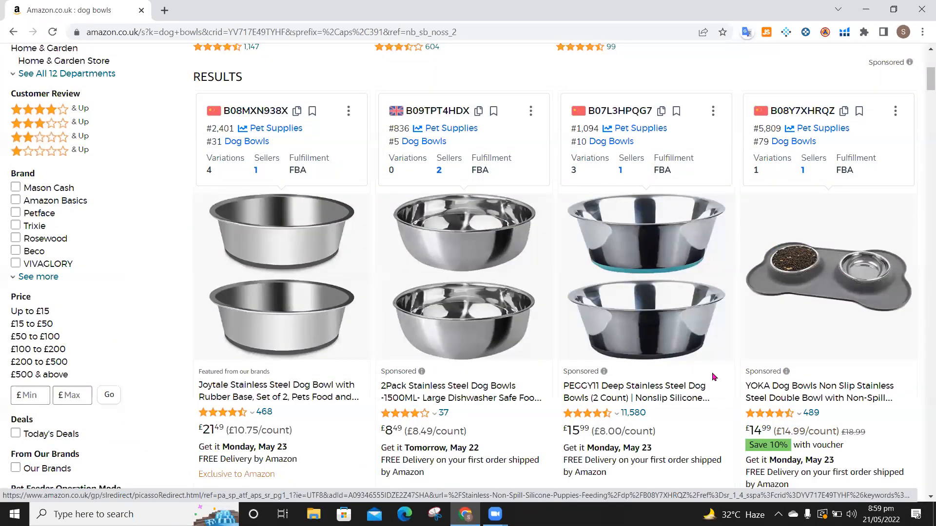
scroll(756, 340, down, 15)
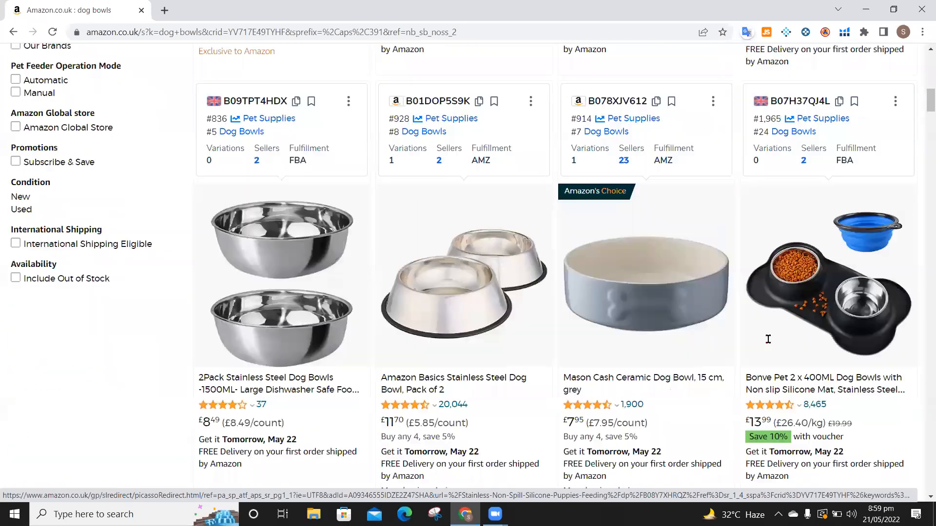
scroll(769, 344, down, 5)
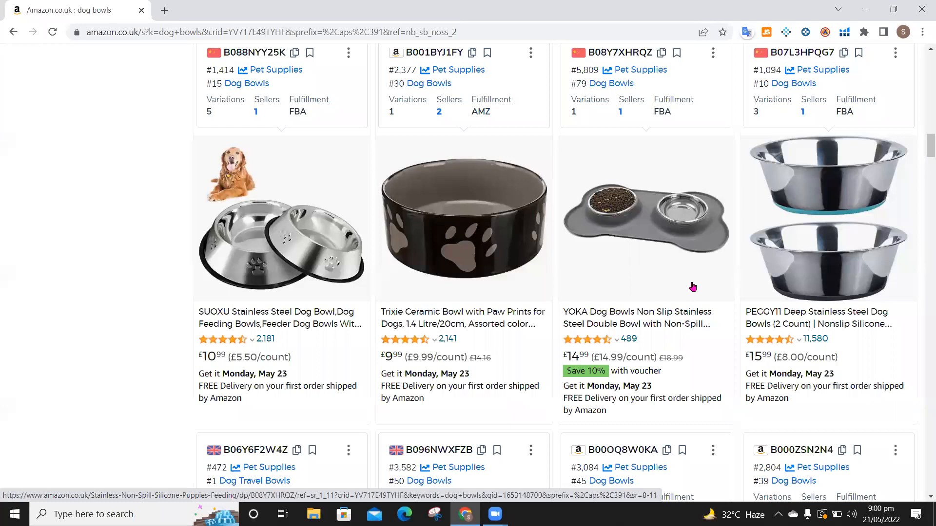
- Survey the remaining dog bowl listings down to Related Searches, looking at differences in shape, material, price and reviews
scroll(693, 286, down, 20)
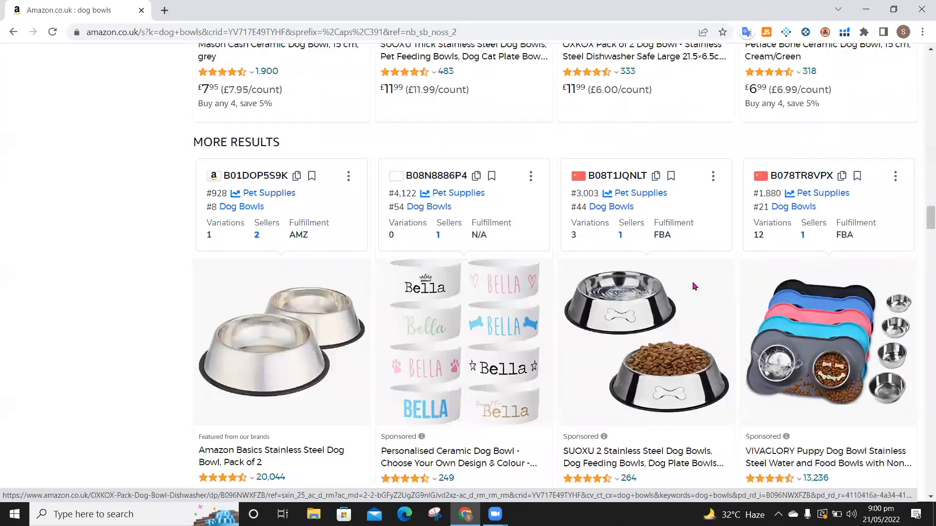
scroll(693, 286, down, 20)
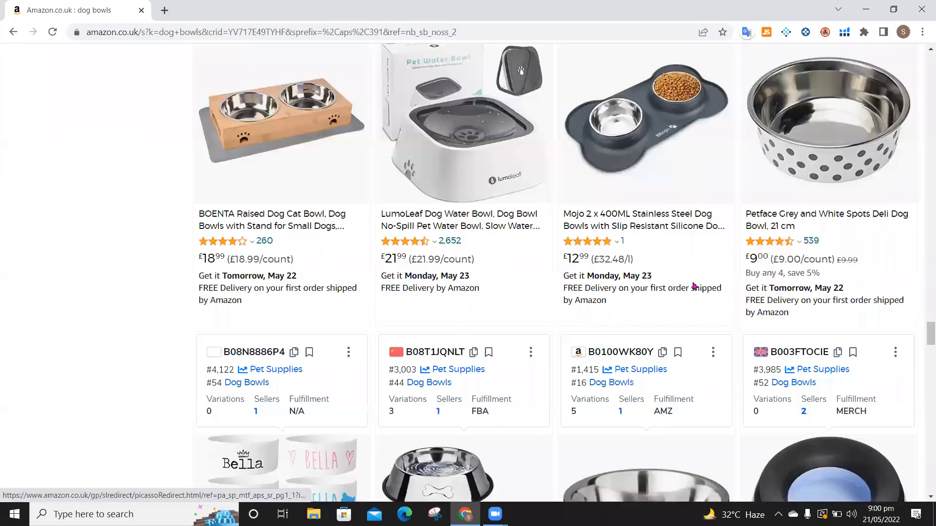
scroll(693, 286, down, 5)
scroll(693, 286, down, 20)
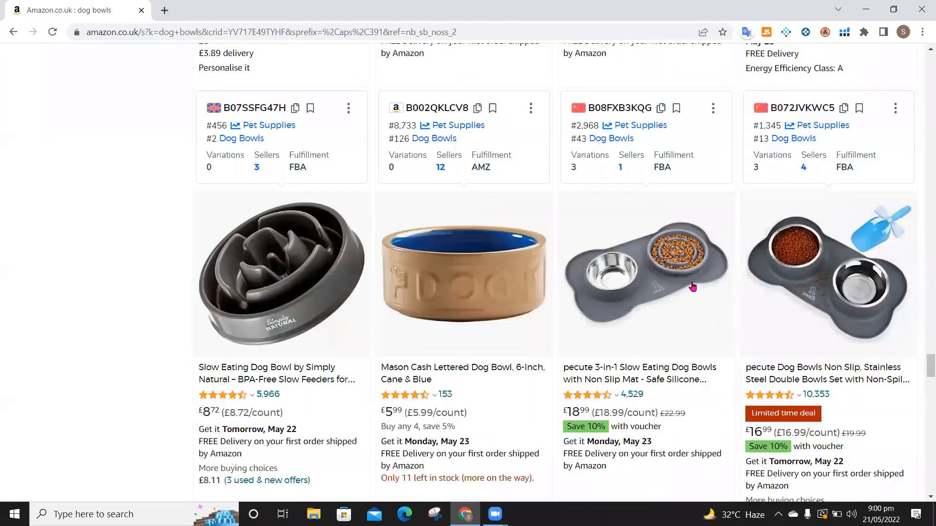
scroll(694, 287, down, 15)
scroll(693, 286, up, 5)
scroll(693, 287, up, 1)
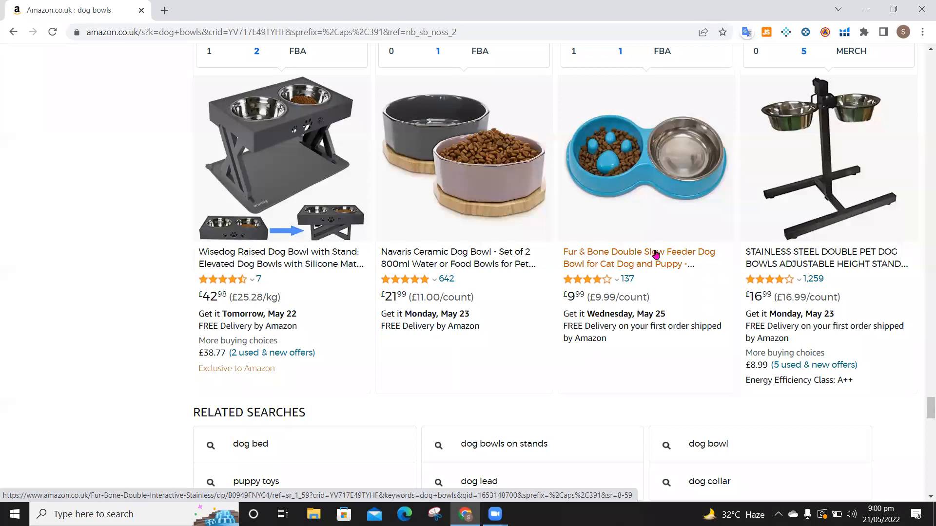
- Return to the first dog bowl results and review their sales ranks, seller counts, fulfilment types and prices again
scroll(655, 254, up, 15)
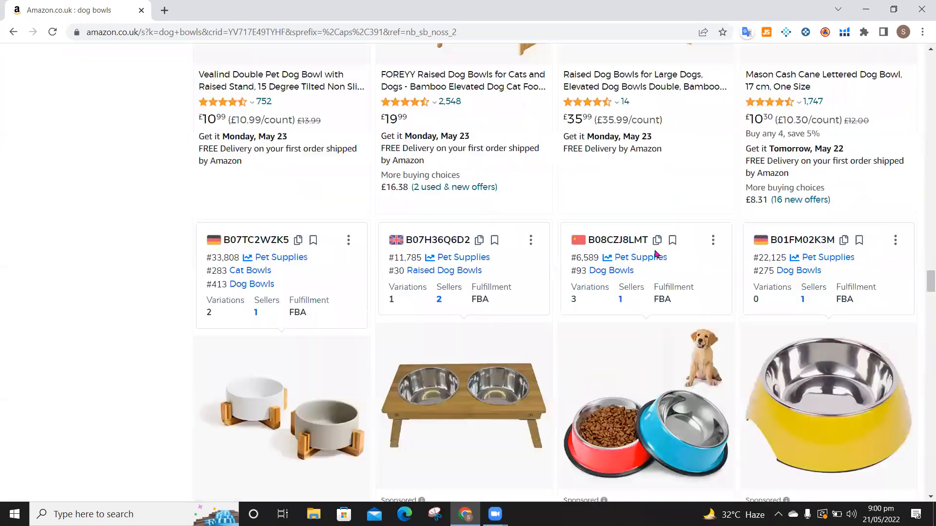
scroll(656, 254, up, 15)
scroll(656, 254, up, 15)
scroll(655, 254, down, 3)
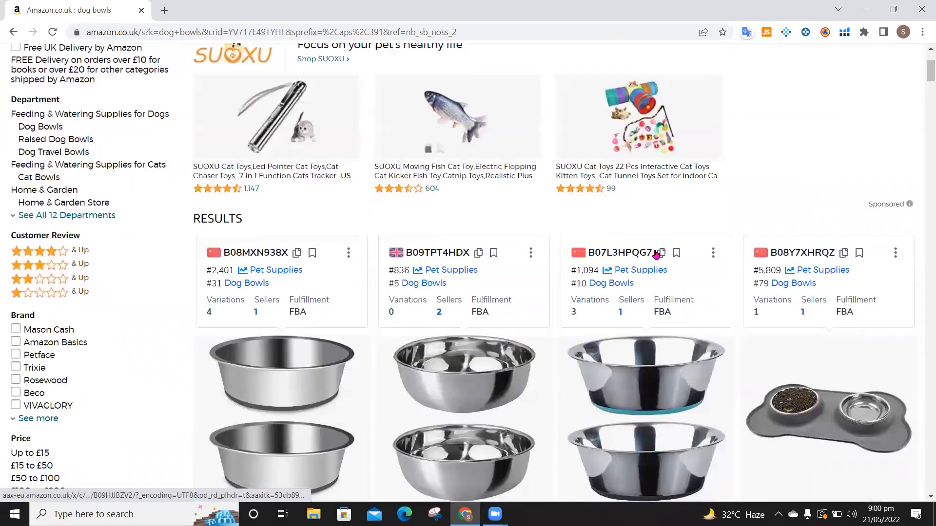
scroll(538, 332, down, 5)
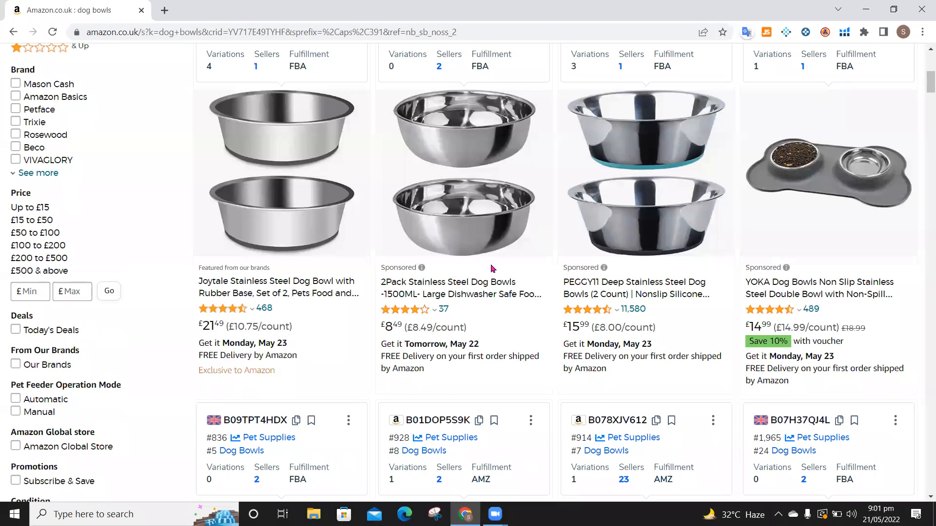
scroll(493, 269, up, 4)
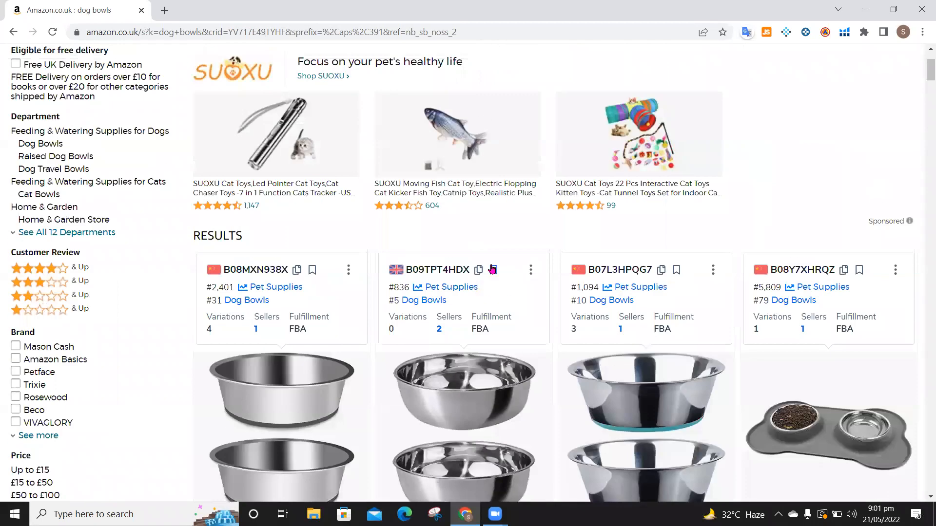
- Examine the dog bowl listings from the first results through Highly Rated to the lower rows, distinguishing sponsored from organic placements
scroll(492, 269, down, 2)
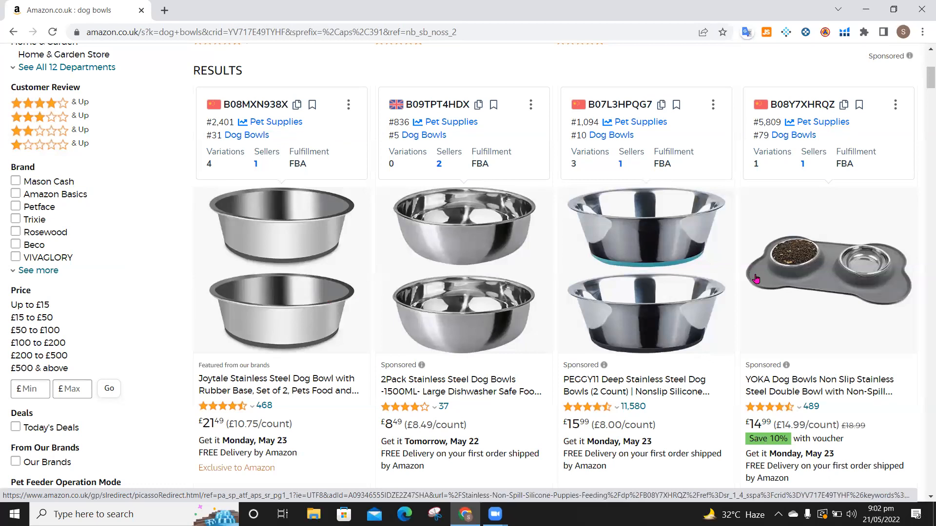
scroll(755, 278, down, 10)
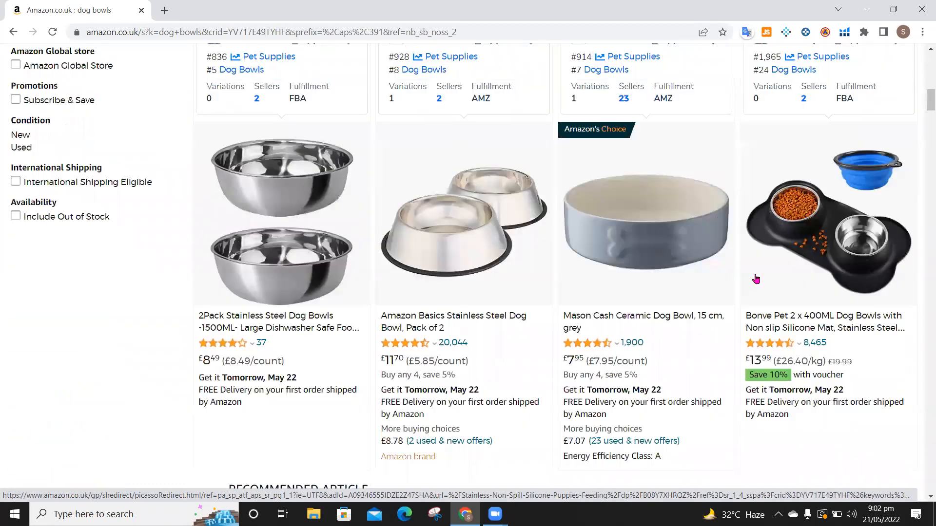
scroll(756, 278, down, 15)
scroll(755, 279, down, 14)
scroll(755, 279, down, 12)
scroll(756, 279, down, 4)
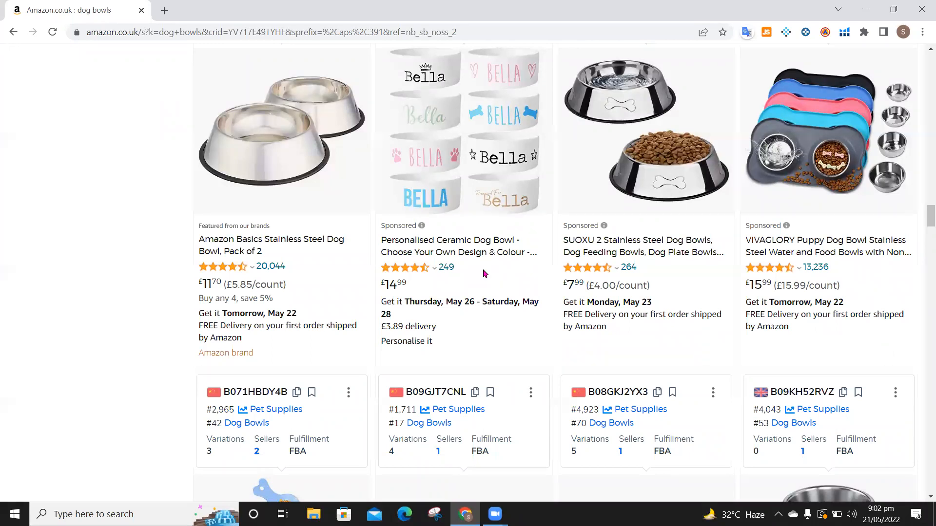
scroll(484, 273, down, 7)
scroll(484, 273, down, 6)
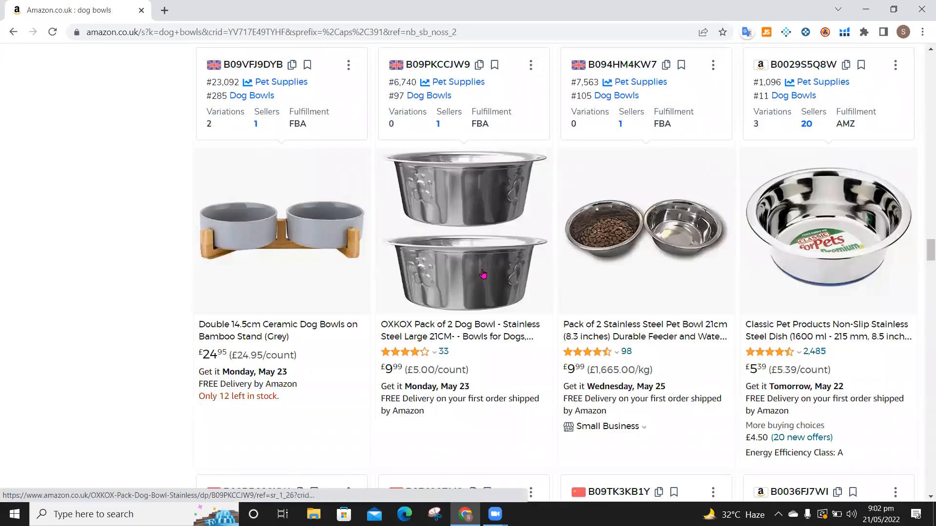
scroll(483, 274, down, 15)
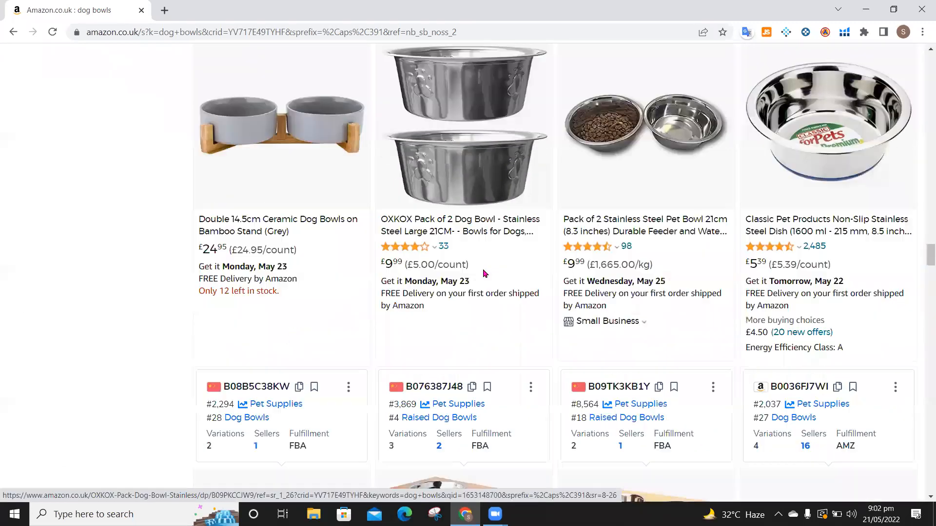
scroll(483, 274, down, 5)
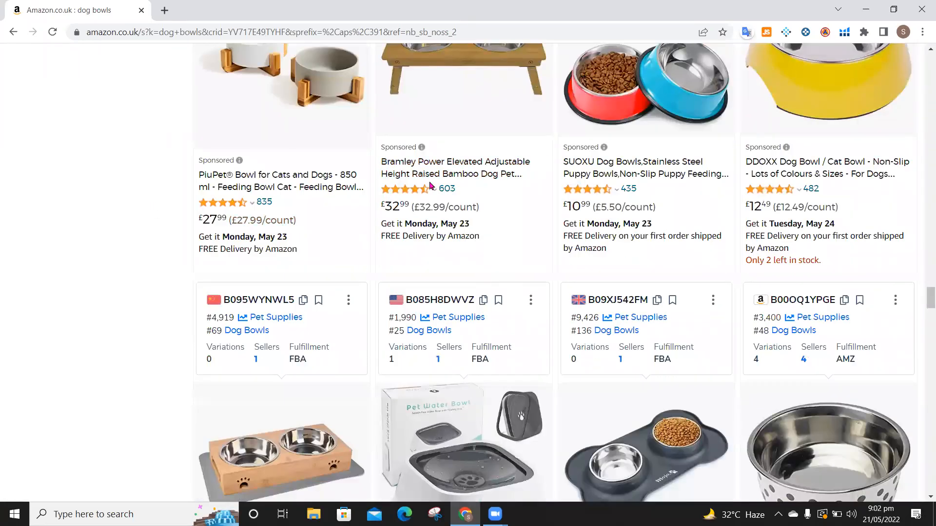
- View the sponsored-ad explanation for the SUOXU red and blue dog bowls, close it and return to the start of the results
click(578, 147)
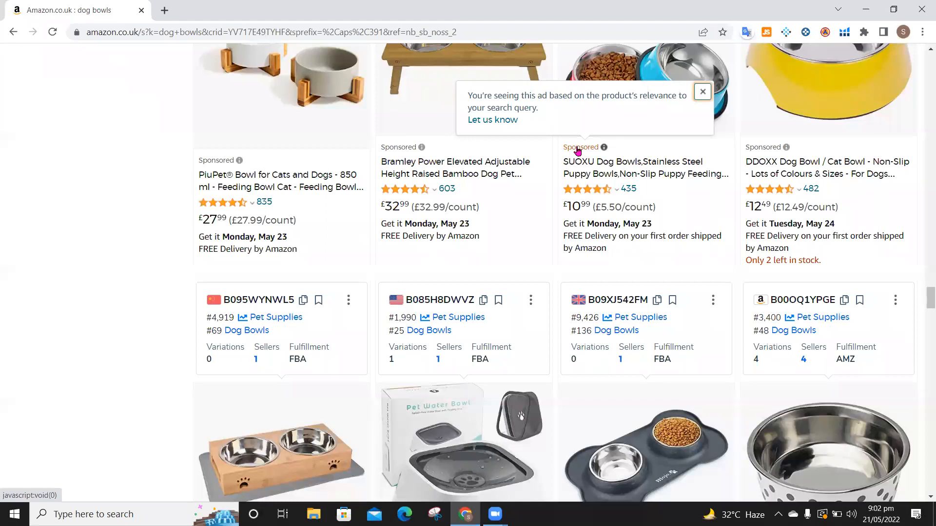
click(409, 93)
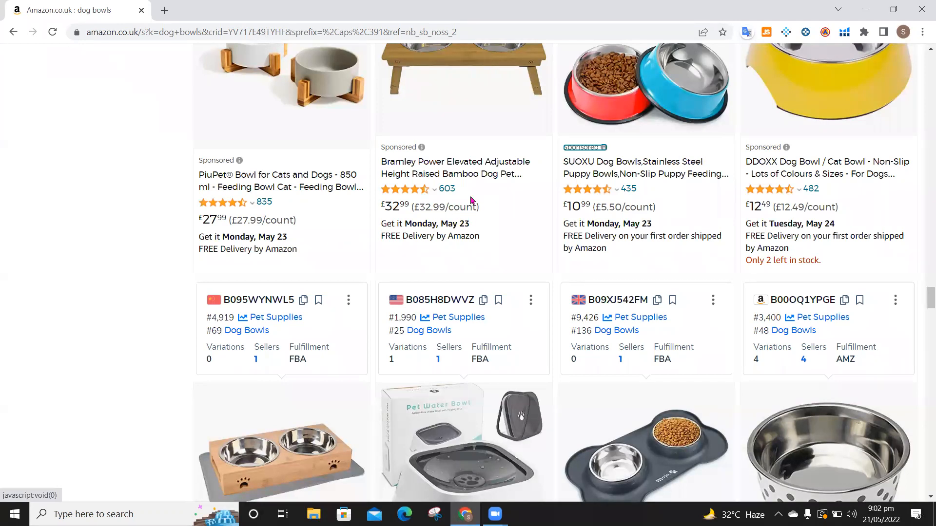
scroll(472, 199, up, 20)
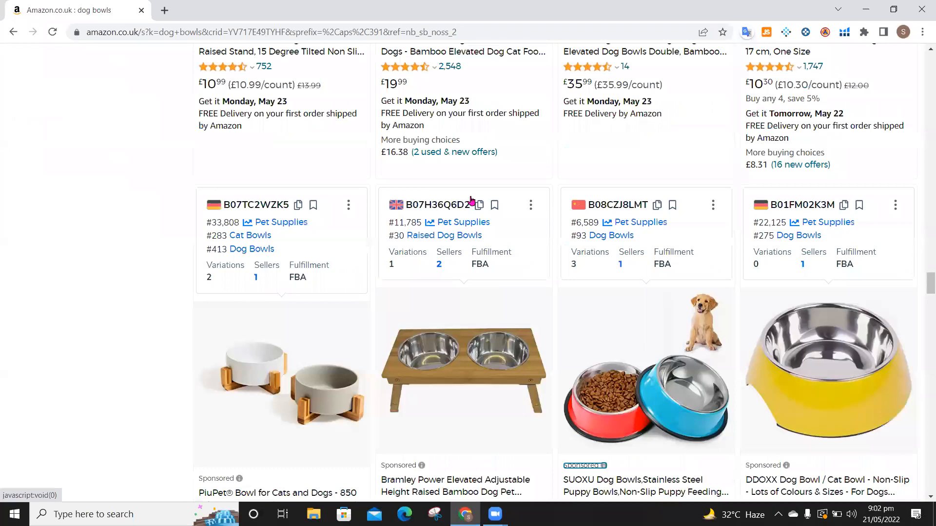
scroll(472, 200, up, 20)
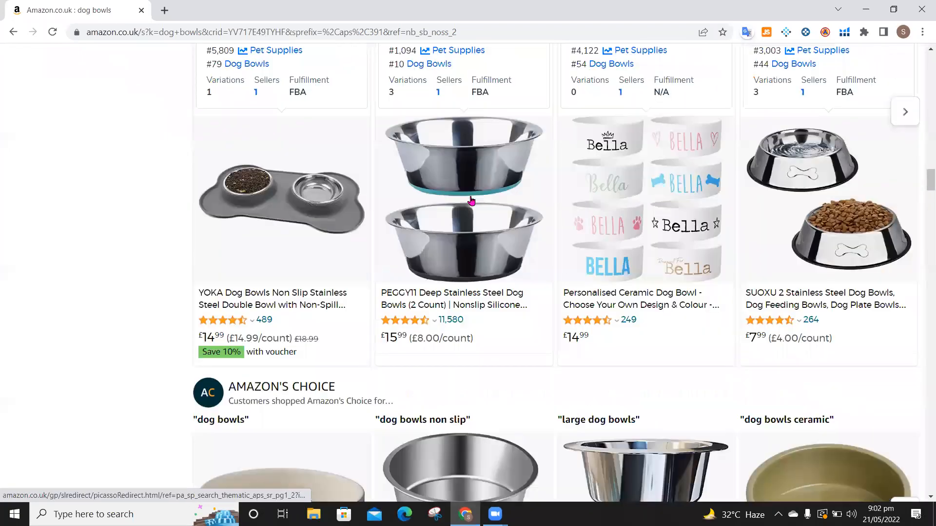
scroll(471, 200, up, 10)
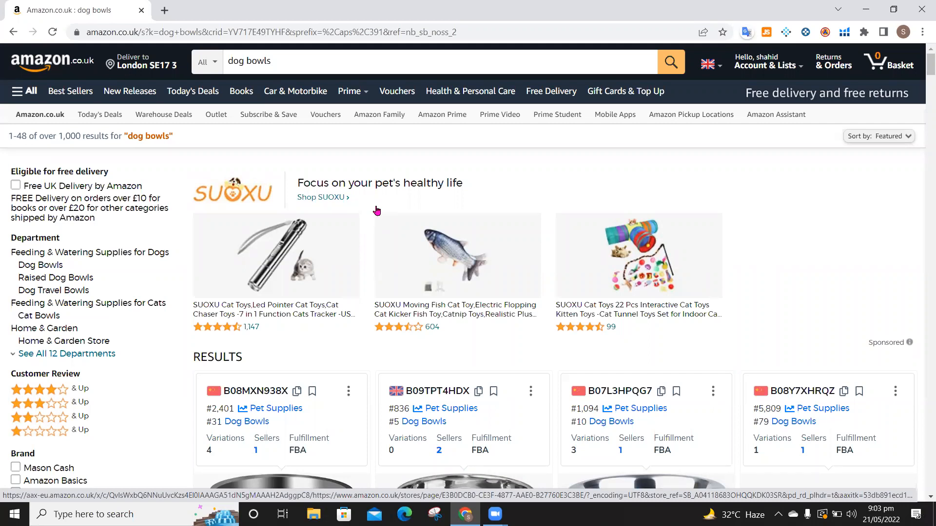
- Open Amazon Seller Central at sellercentral.amazon.co.uk in a new browser tab
click(164, 11)
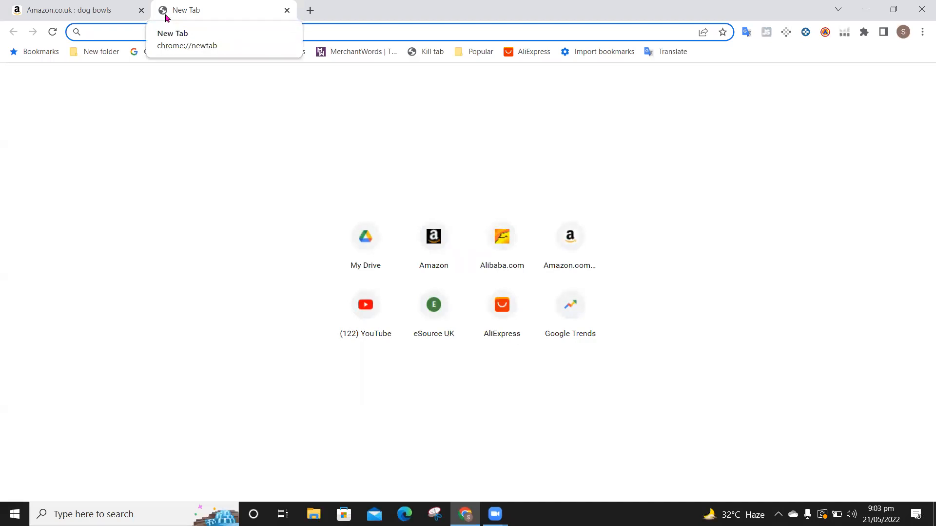
text(sellercentral.amazon.co.uk)
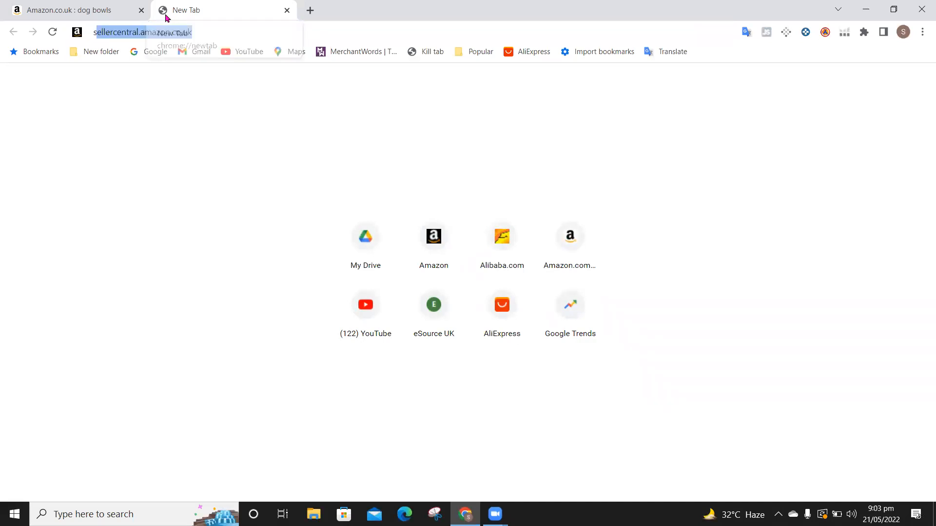
key(Right)
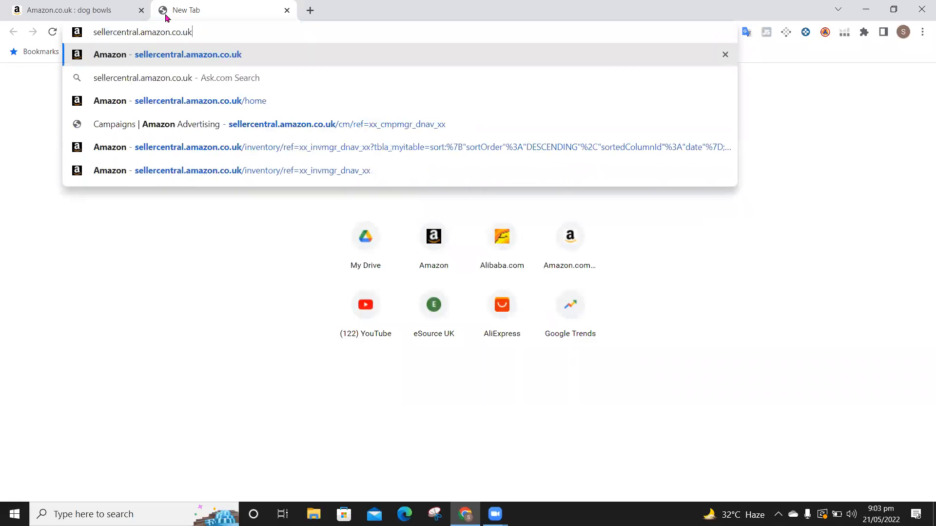
key(Return)
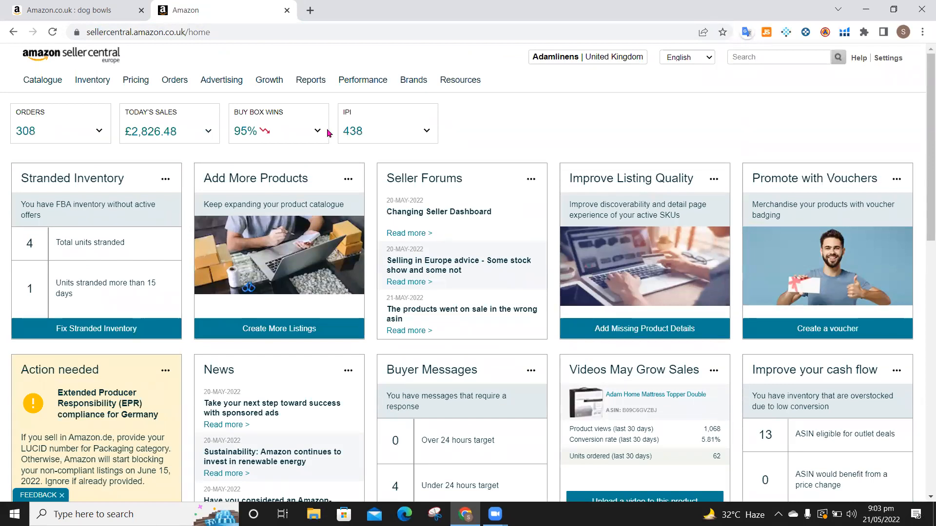
scroll(377, 249, down, 1)
scroll(378, 252, up, 1)
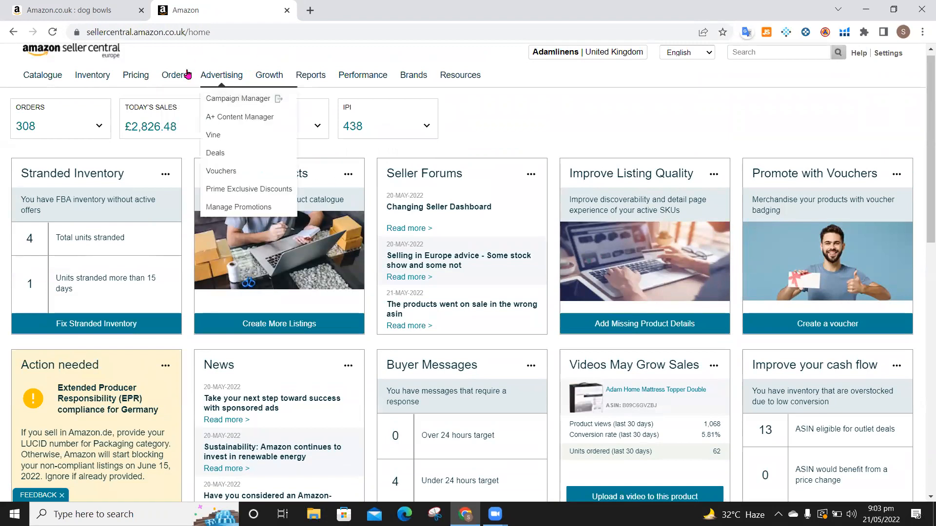
- Open the advertising Campaign Manager, review the SL-Pillows Auto 1 campaign and start a new campaign to reach the campaign type choices
mouse_move(201, 71)
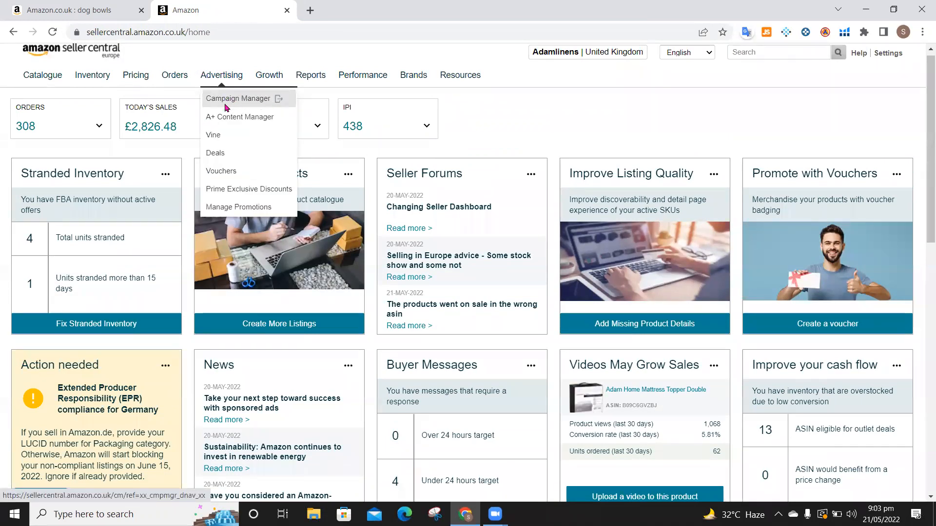
click(258, 100)
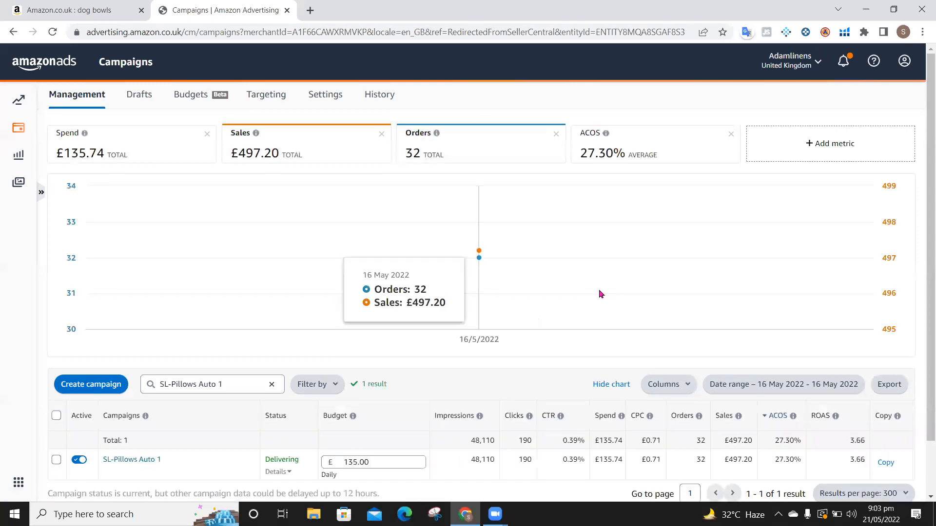
scroll(601, 294, down, 2)
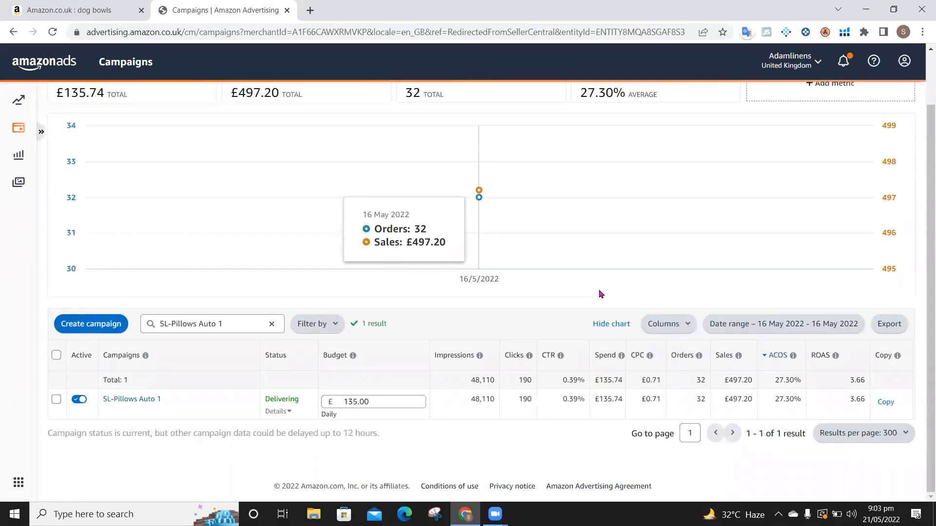
scroll(600, 291, up, 2)
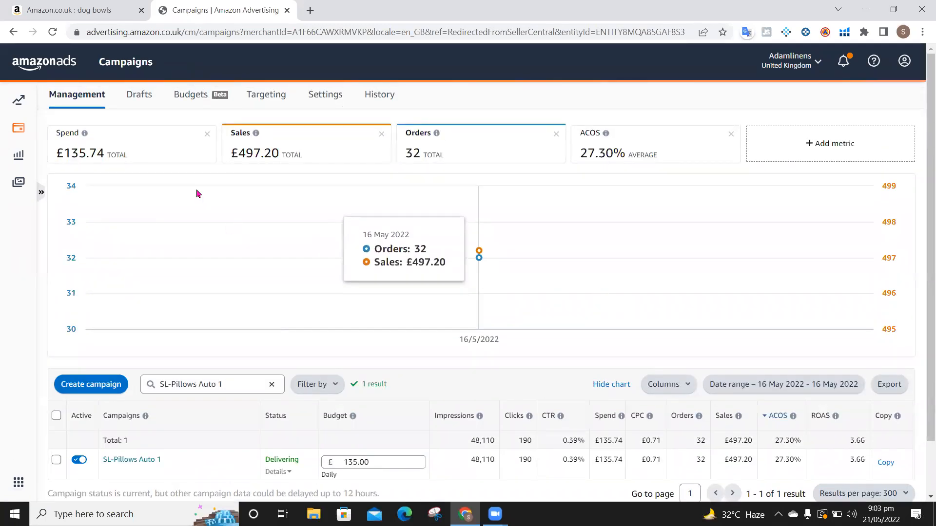
scroll(197, 302, down, 2)
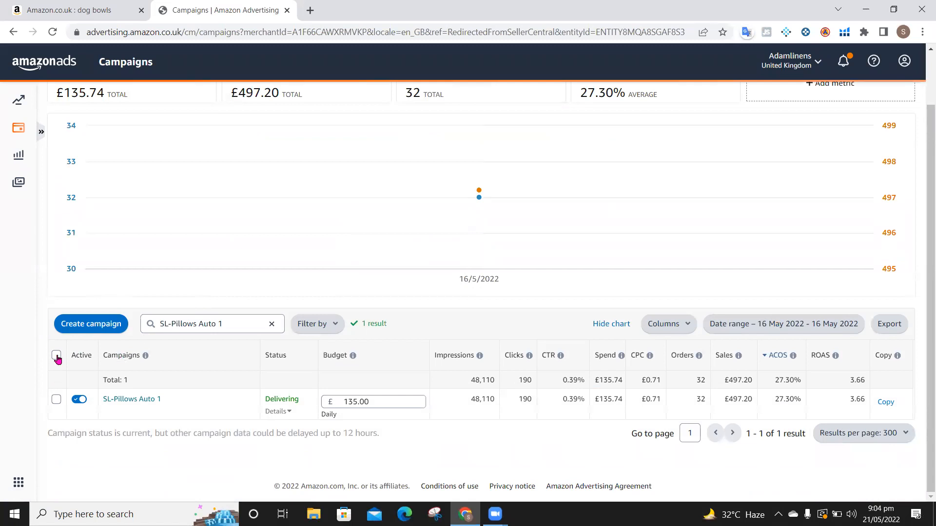
click(83, 326)
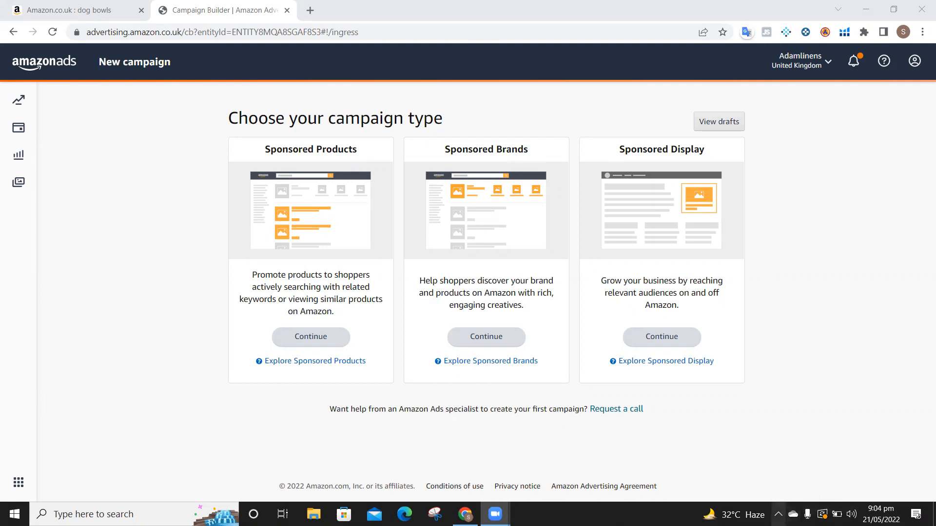
click(779, 515)
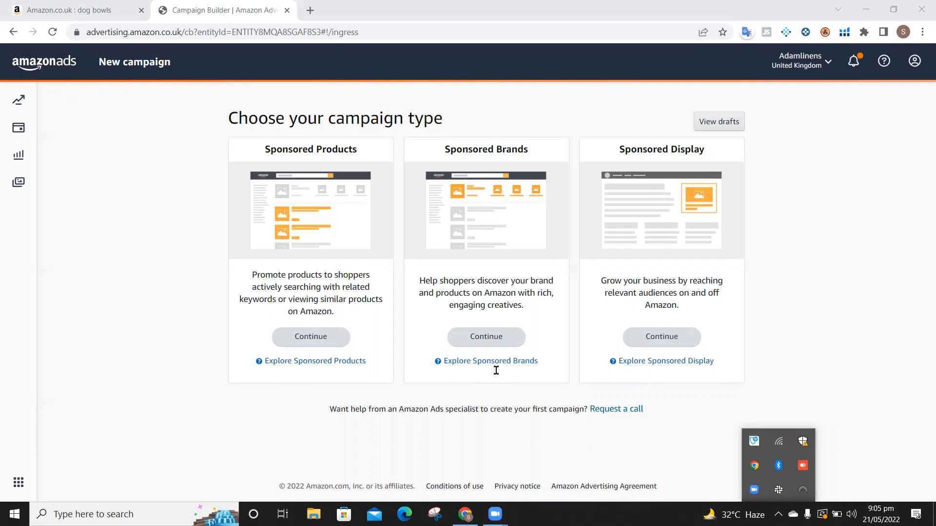
click(496, 371)
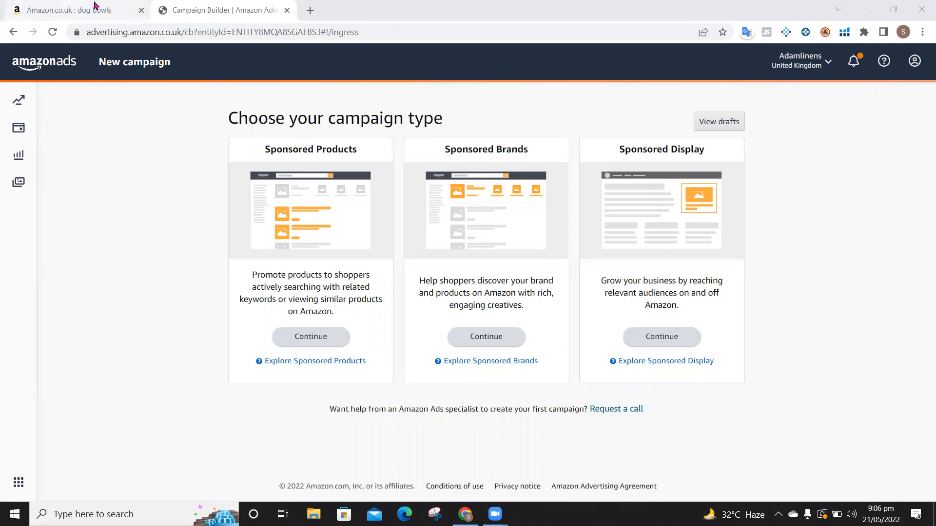
- Switch back to the Amazon dog bowl results and check which listings down to the raised bamboo bowls are sponsored
click(69, 10)
scroll(568, 339, down, 7)
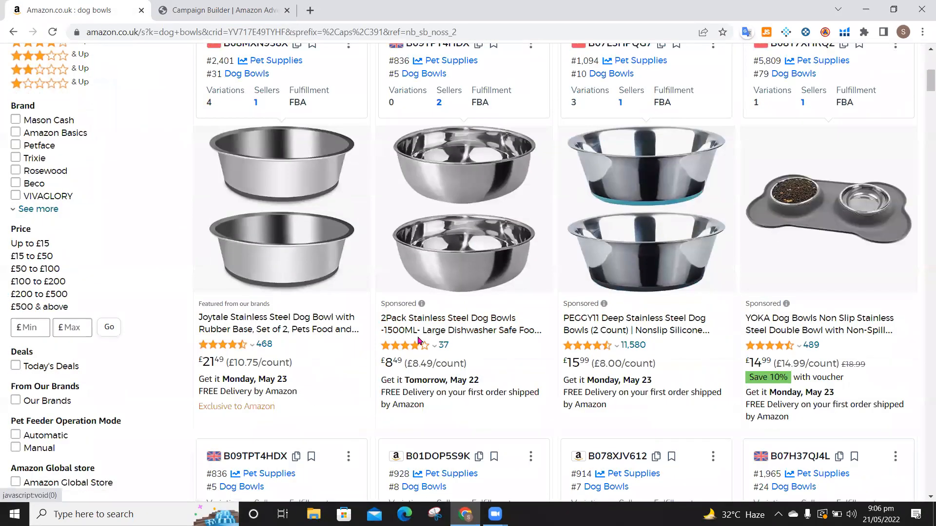
scroll(419, 342, down, 3)
scroll(417, 341, down, 20)
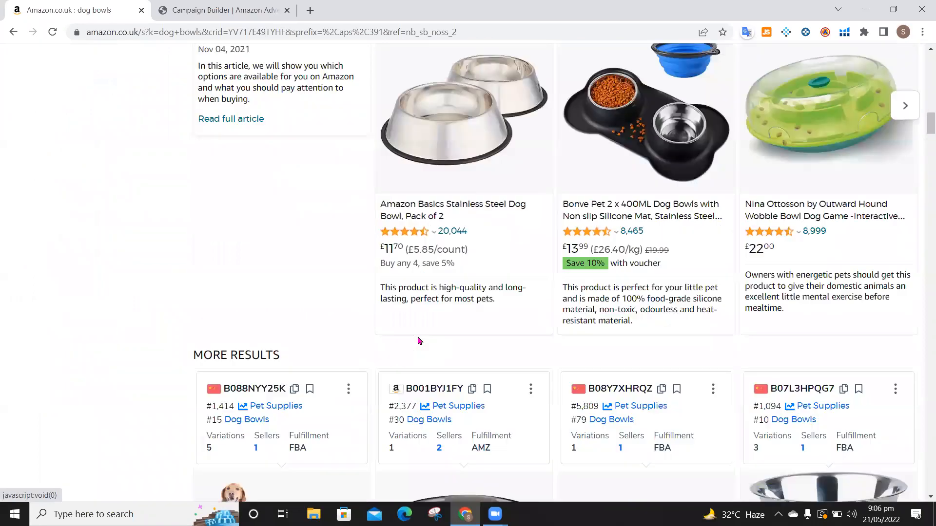
scroll(418, 340, down, 12)
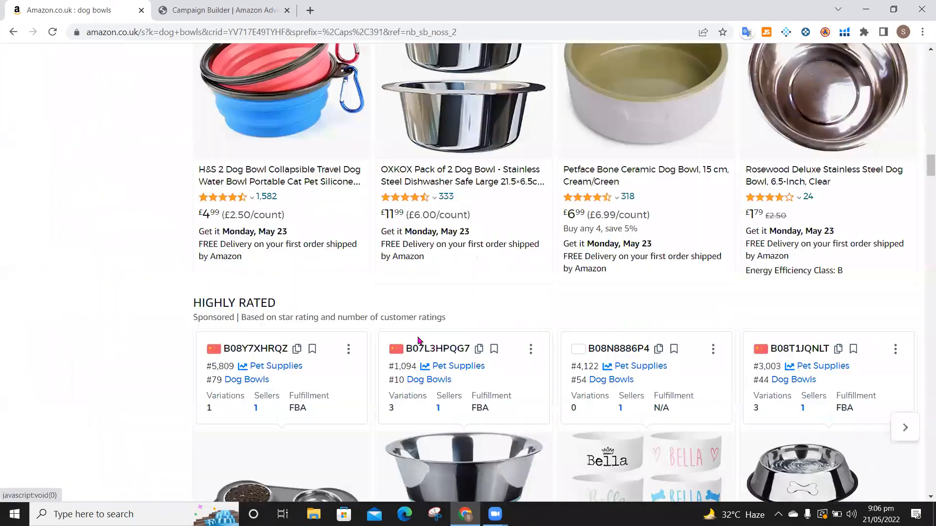
scroll(418, 341, down, 10)
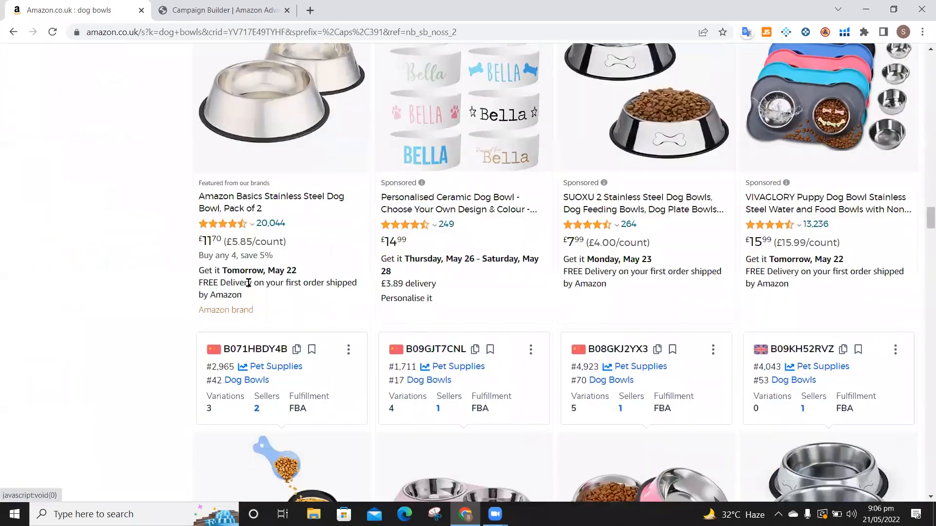
scroll(574, 223, down, 10)
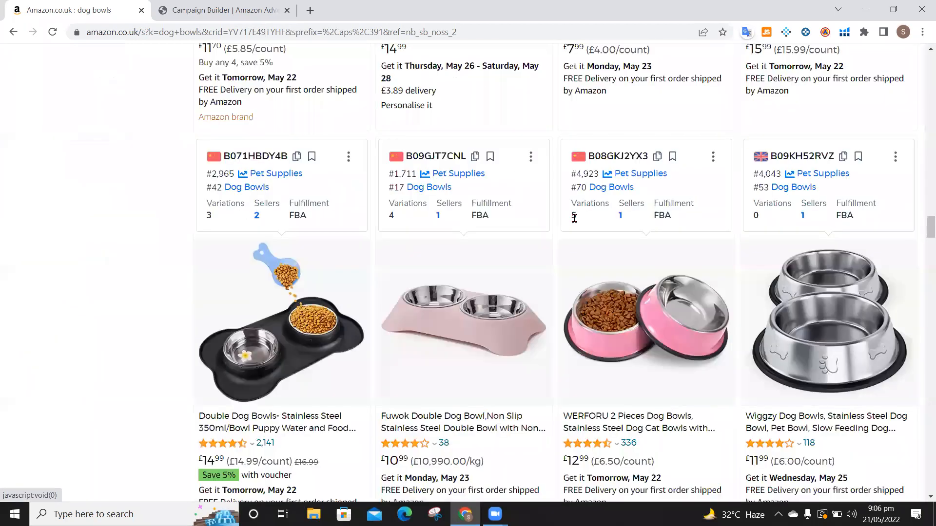
scroll(574, 223, down, 10)
scroll(574, 220, up, 5)
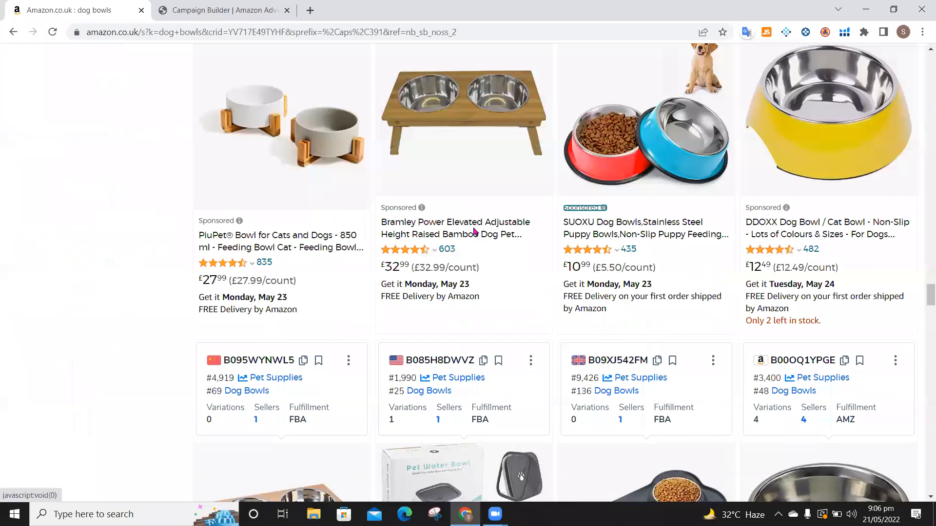
- Revisit the campaign type choices briefly and return to the first listings of the dog bowl search results
click(187, 12)
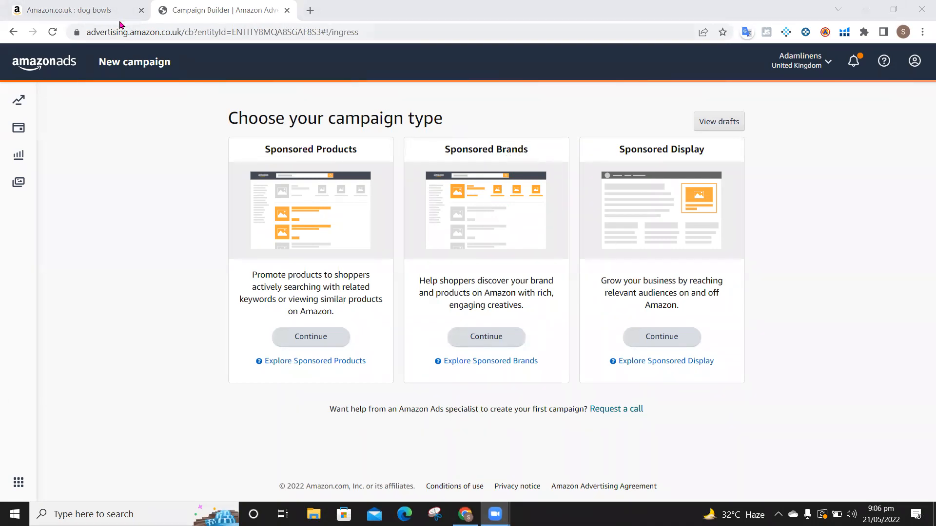
click(100, 4)
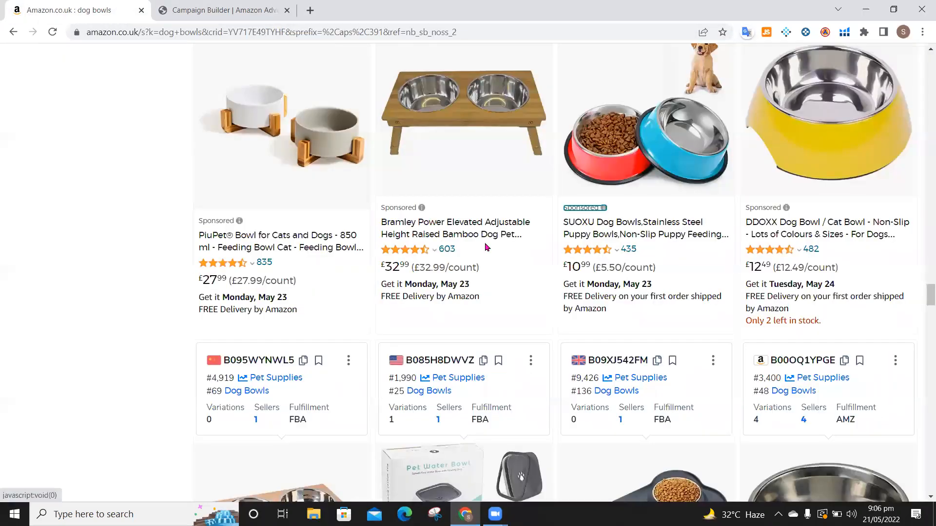
scroll(484, 243, up, 8)
scroll(484, 243, up, 15)
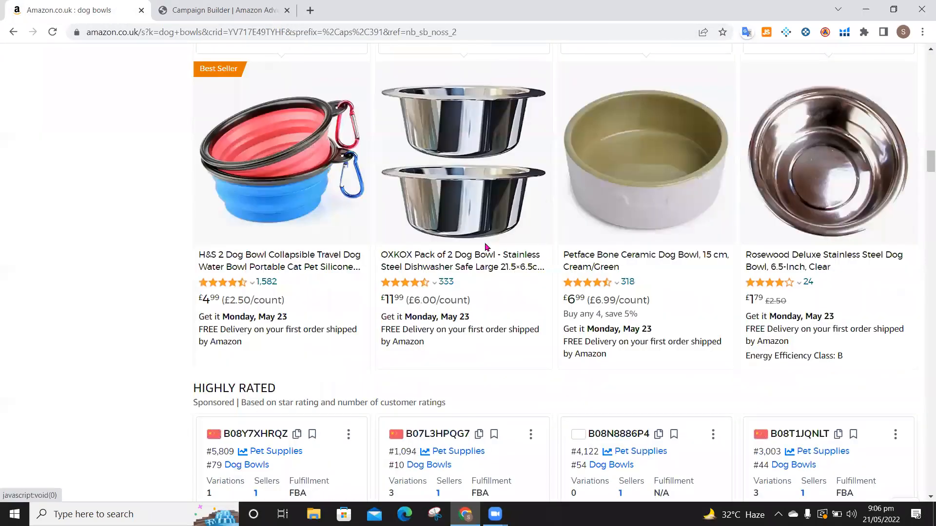
scroll(485, 248, up, 3)
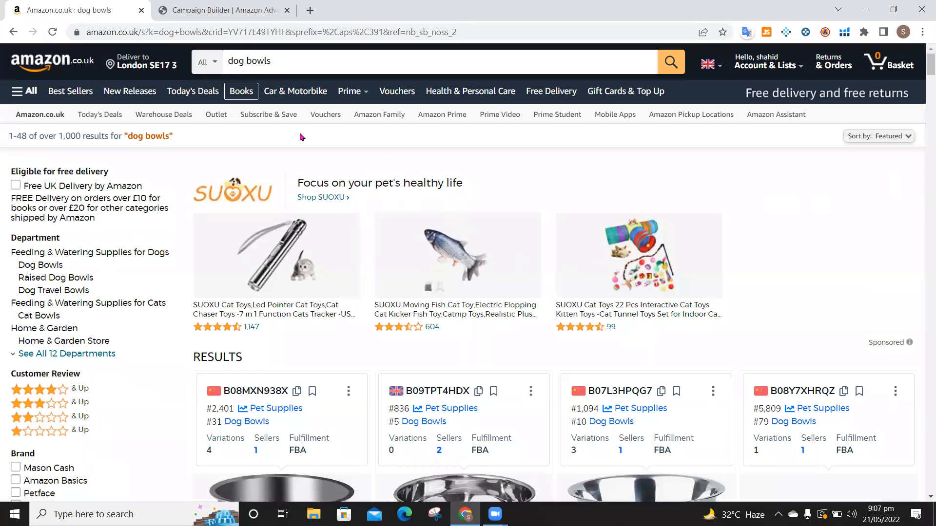
scroll(351, 246, down, 1)
scroll(352, 248, down, 1)
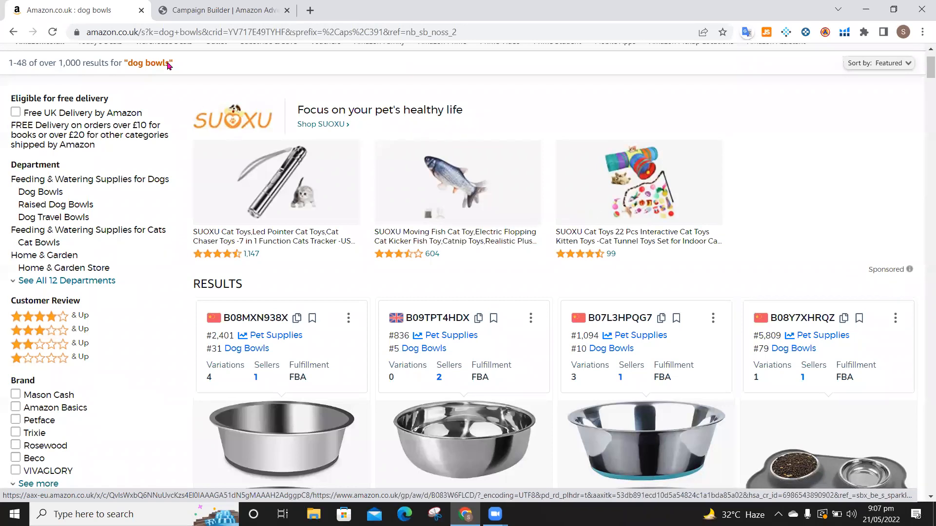
- Compare the campaign type choices with the dog bowl results, checking placements down to the section below the recommended article
click(187, 12)
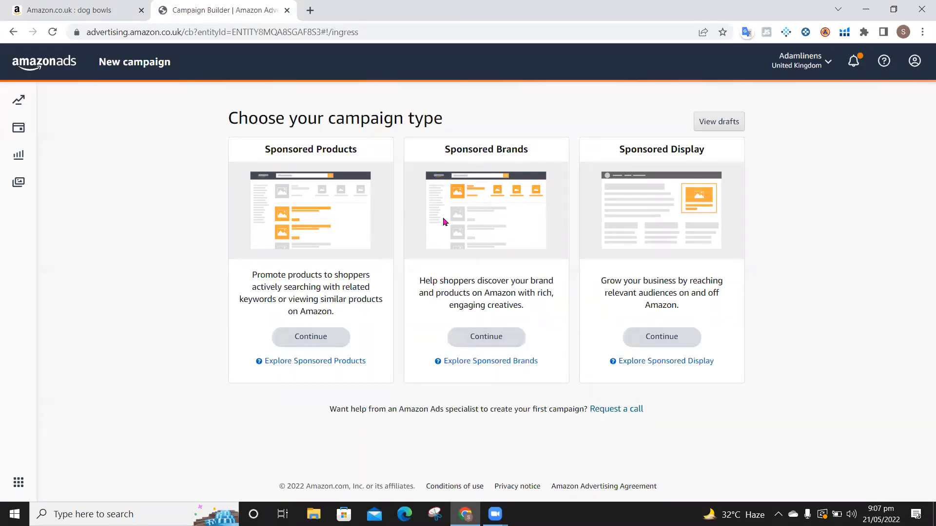
click(87, 11)
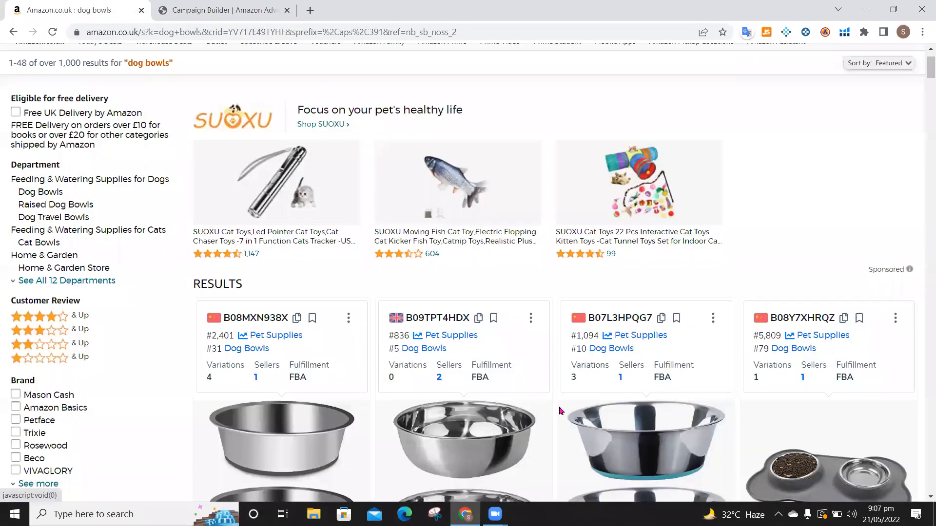
scroll(560, 411, down, 15)
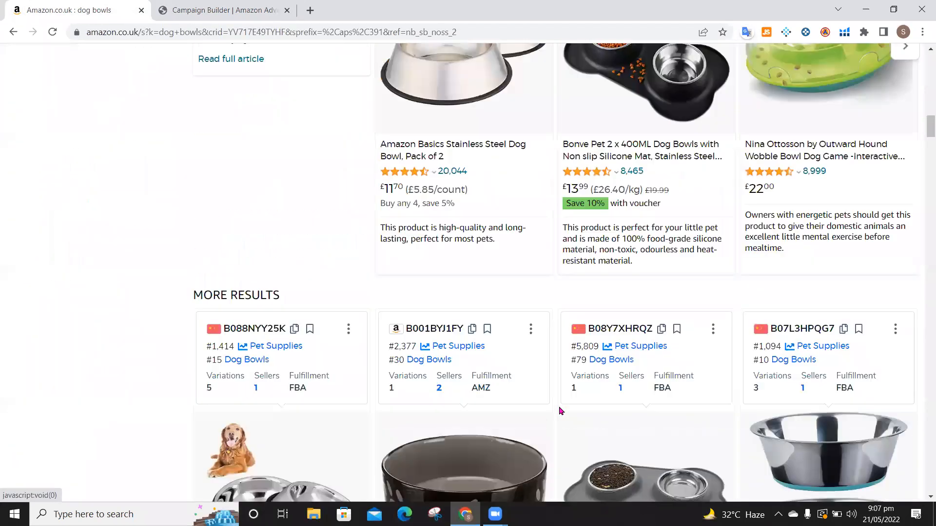
scroll(559, 411, down, 5)
scroll(346, 190, up, 20)
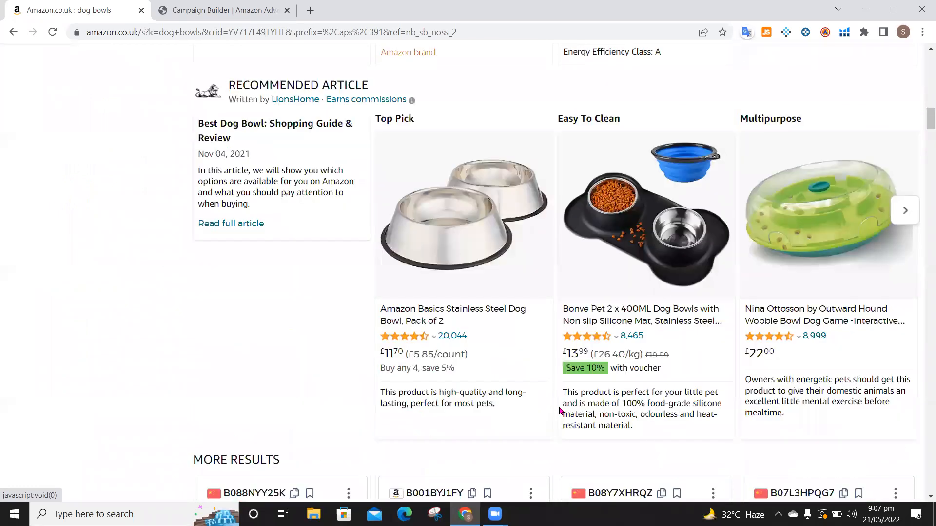
scroll(346, 190, up, 7)
- Search Amazon.co.uk for "pillows"
triple_click(326, 54)
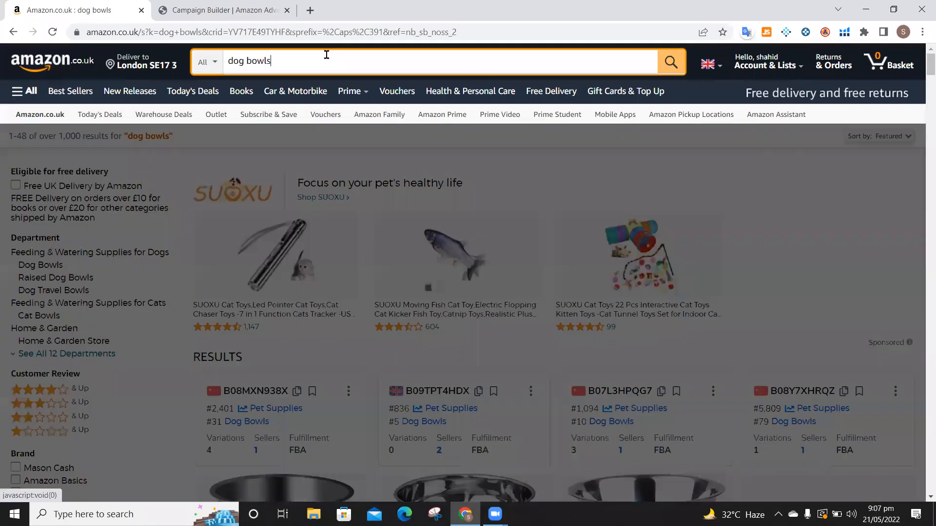
text(pillows)
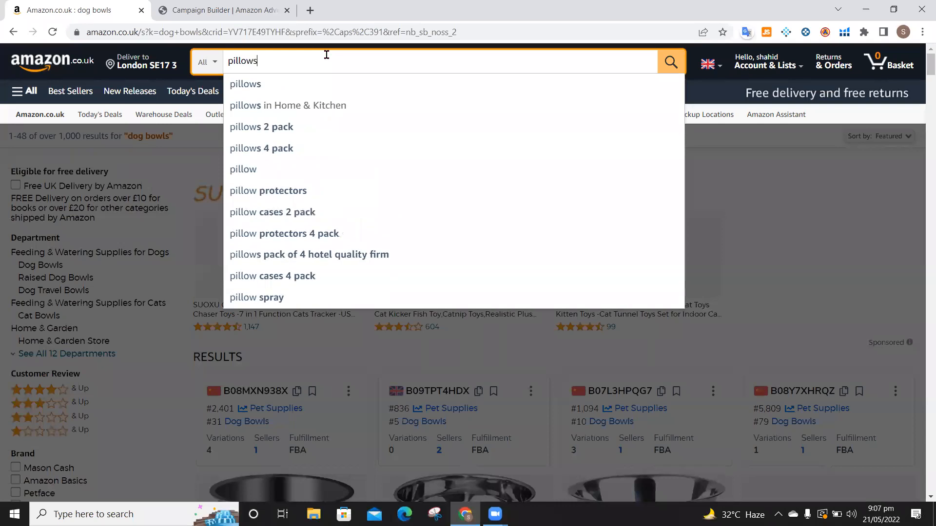
key(Return)
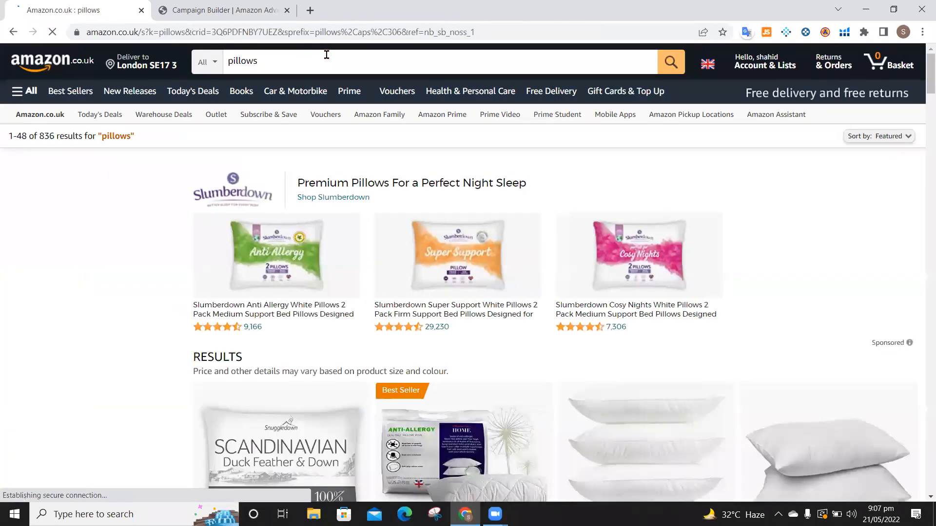
- Examine the pillow results from the brand banner down past the recommended article for sponsored placements
scroll(478, 364, down, 7)
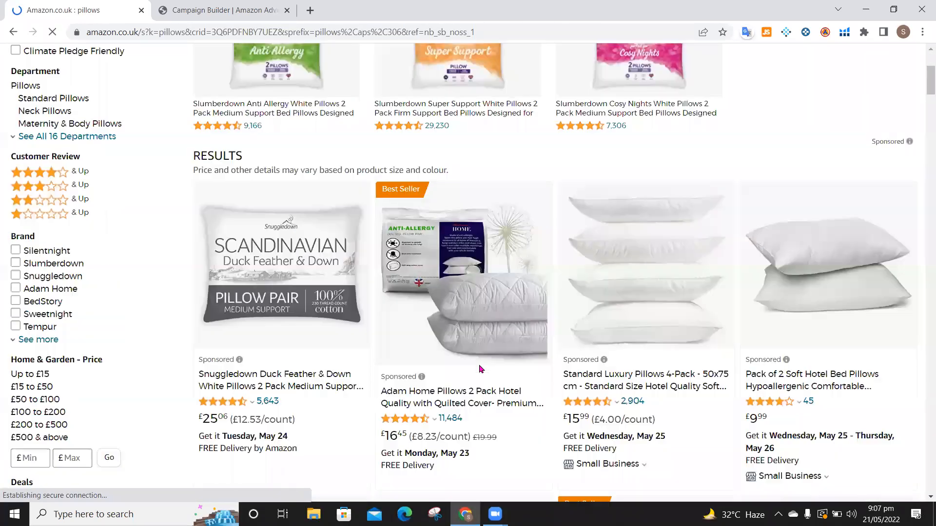
scroll(478, 364, down, 20)
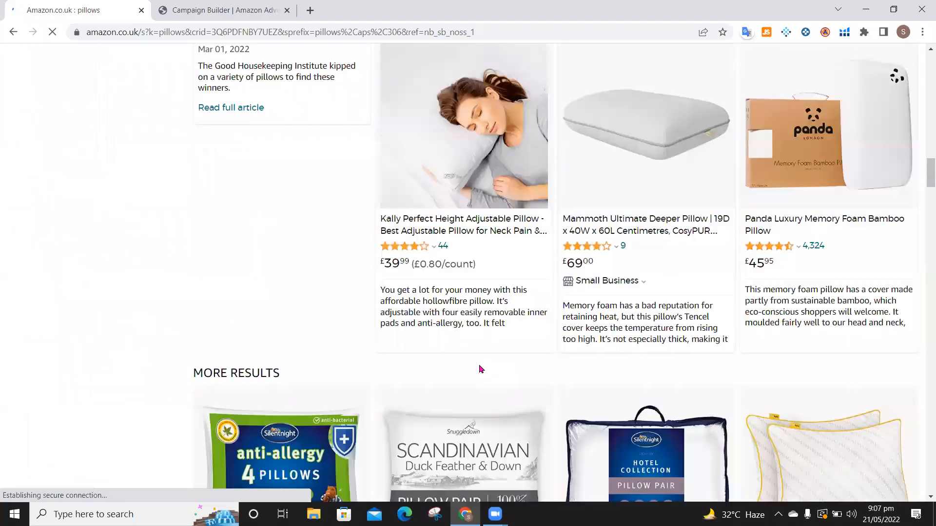
scroll(480, 369, down, 9)
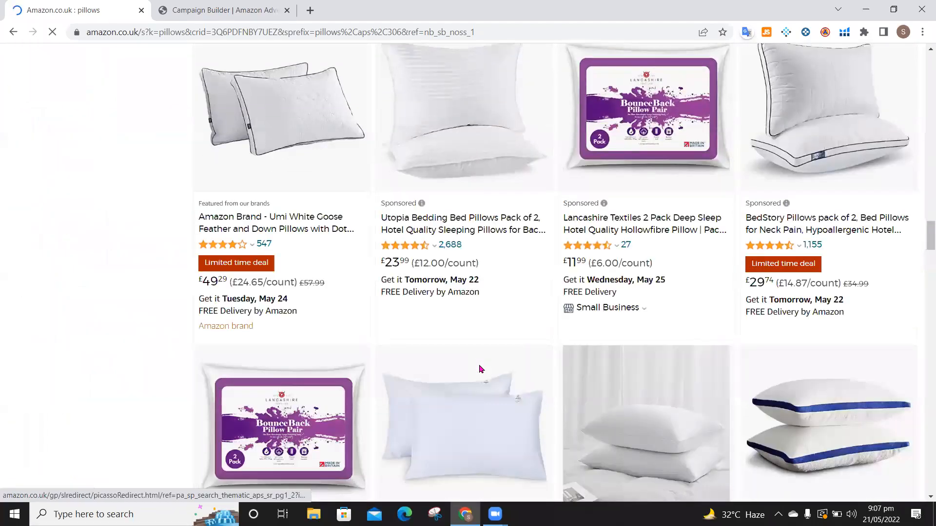
scroll(479, 369, up, 18)
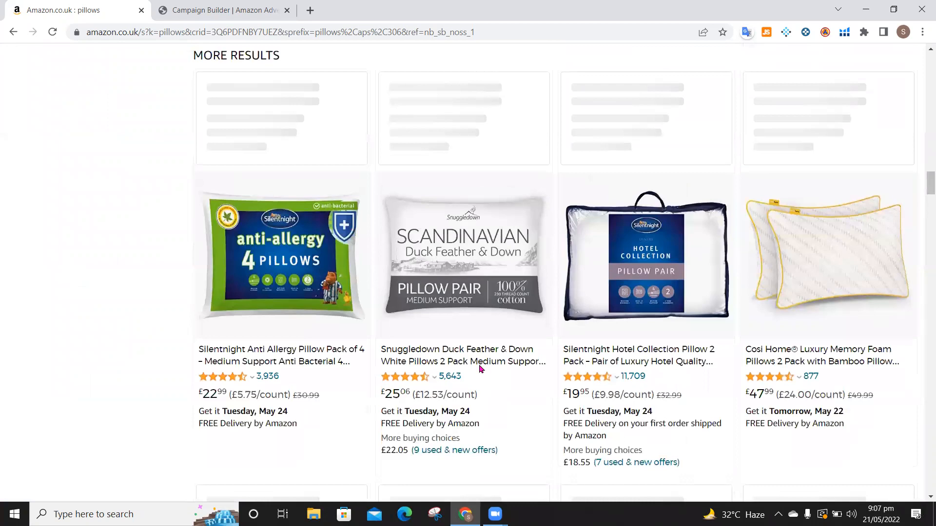
scroll(480, 369, up, 12)
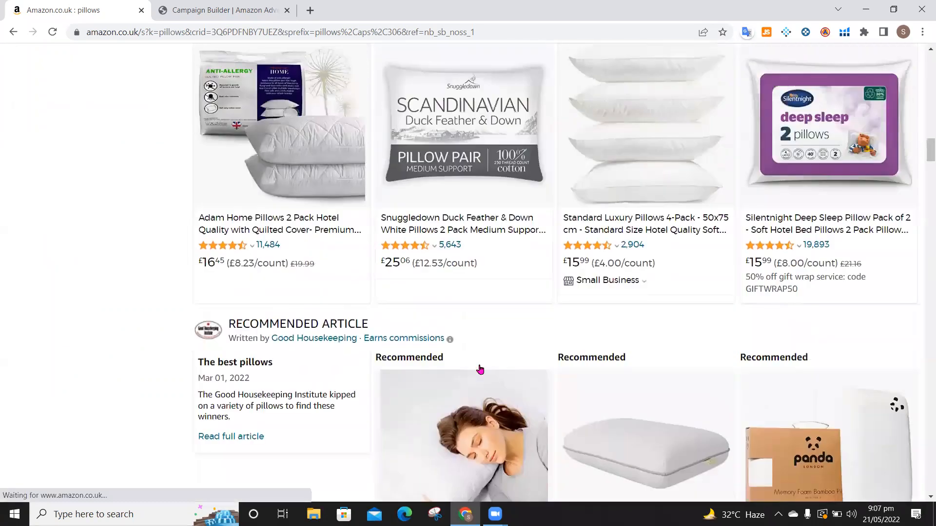
scroll(481, 369, up, 15)
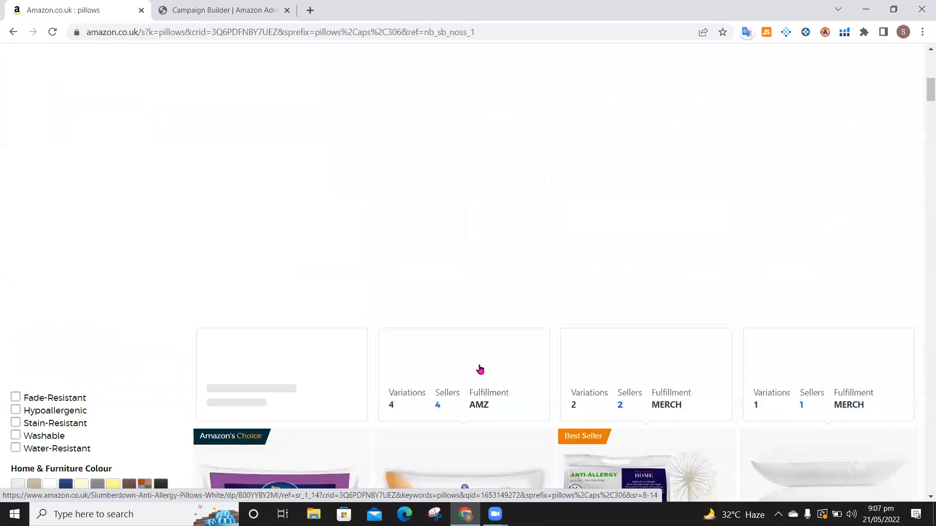
scroll(481, 369, up, 3)
scroll(480, 369, down, 2)
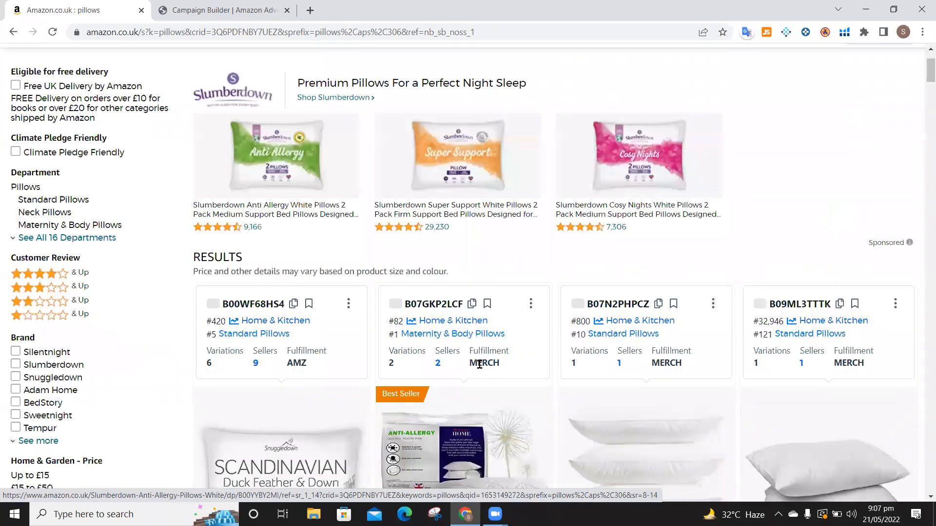
scroll(479, 364, down, 15)
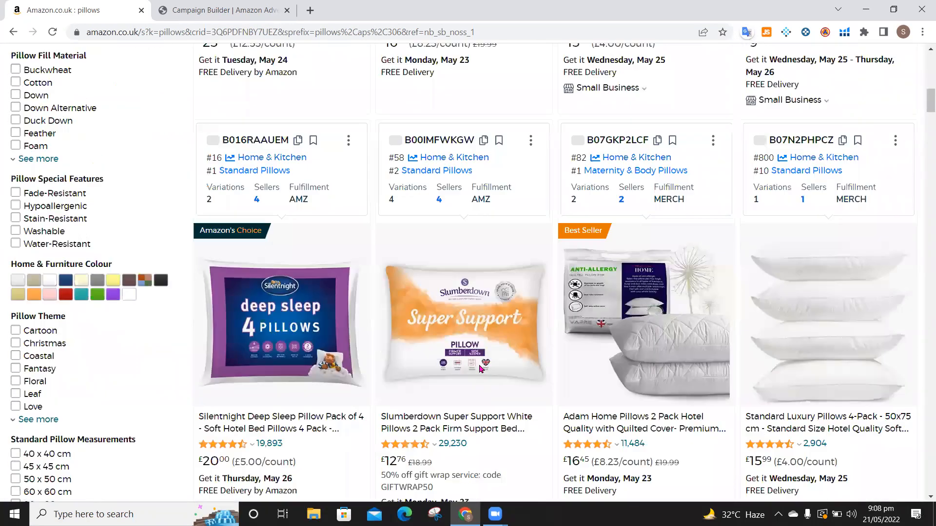
scroll(479, 364, down, 15)
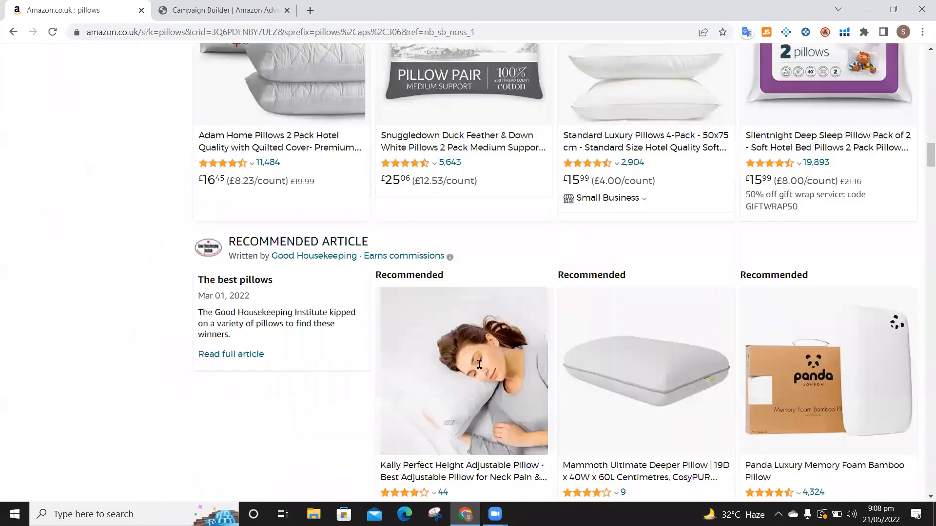
scroll(481, 369, up, 7)
scroll(335, 61, up, 10)
- Change the search to the suggested term "pillow protectors"
click(335, 60)
key(BackSpace)
text(pro)
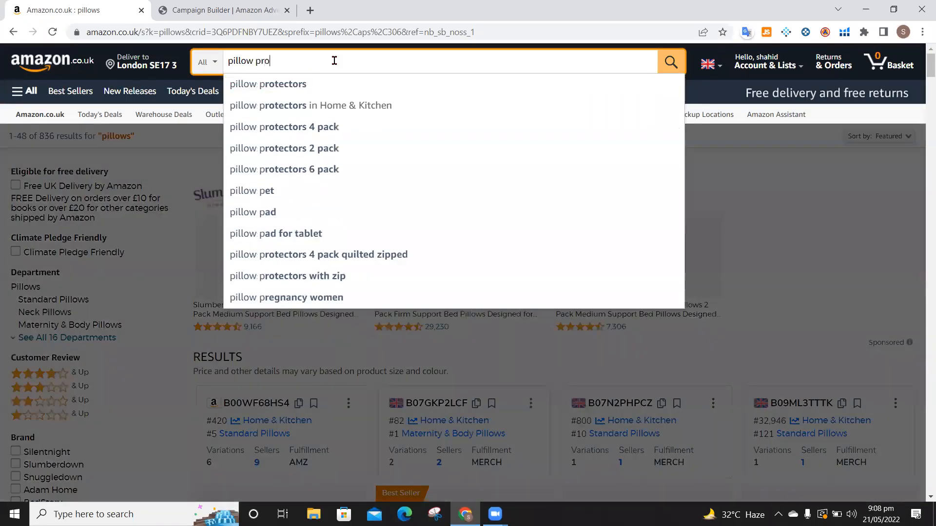
click(311, 88)
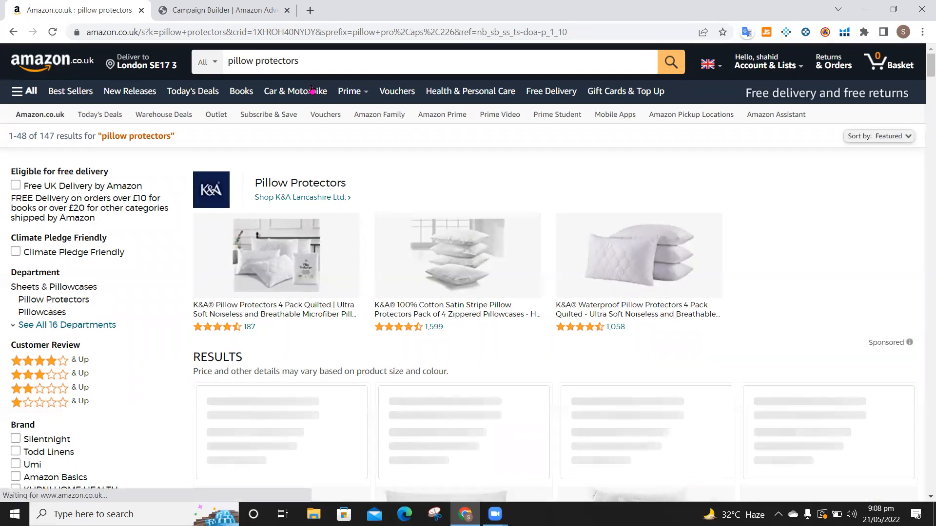
- Check the pillow protector results for sponsored listings down to the Khawajatex video ad and return to the brand banner
scroll(558, 381, down, 6)
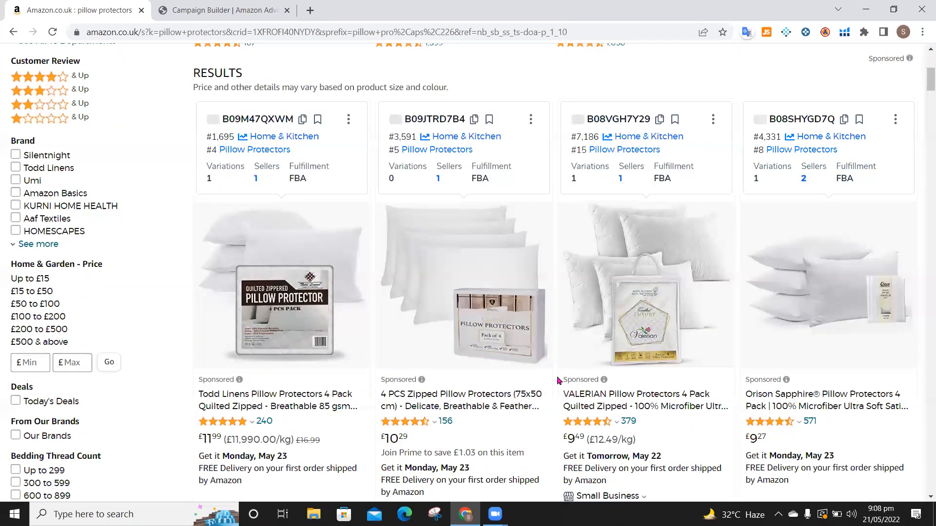
scroll(557, 376, down, 4)
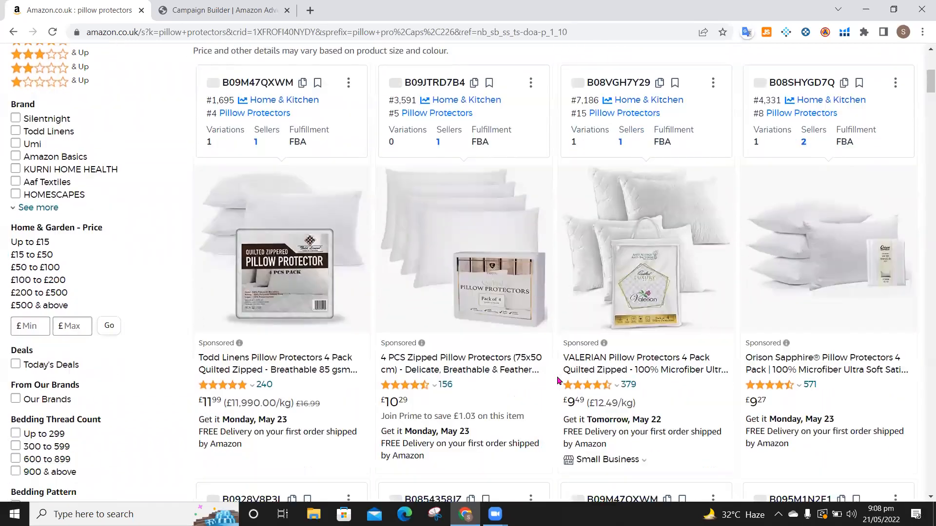
scroll(558, 380, down, 14)
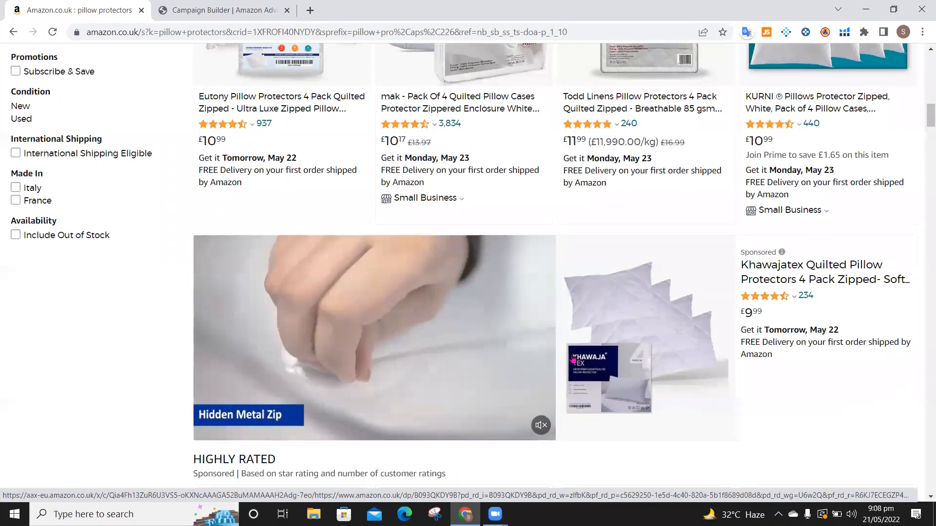
scroll(572, 359, up, 10)
scroll(573, 359, up, 5)
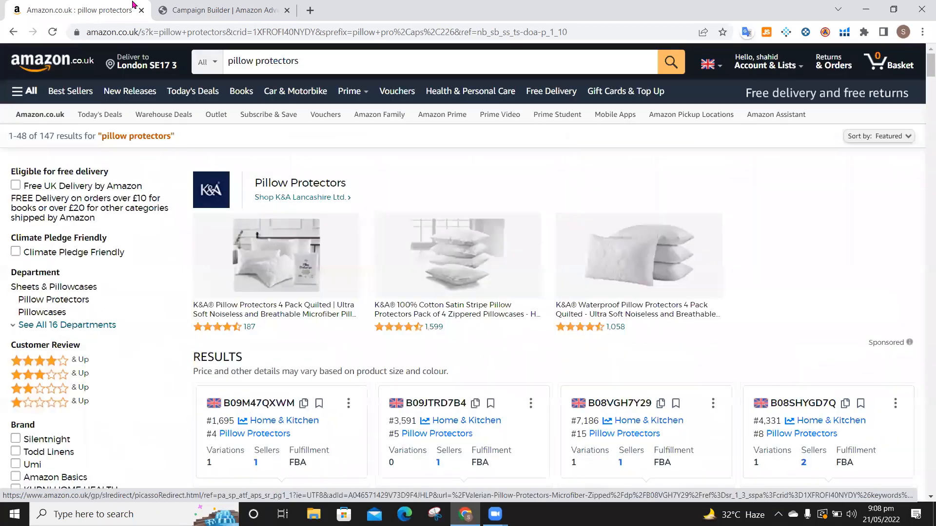
- Compare the campaign type choices with the pillow protector results, checking placements down to the Highly Rated section
click(193, 11)
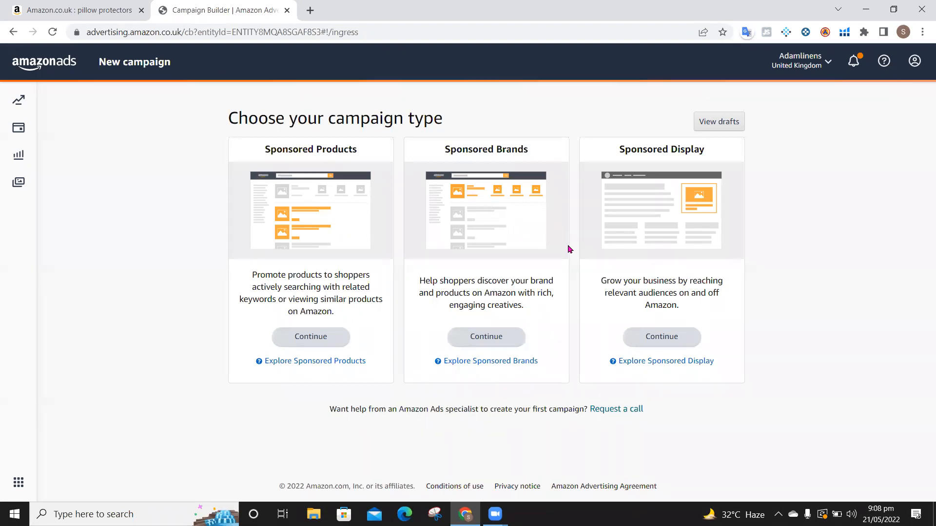
click(81, 10)
scroll(471, 456, down, 8)
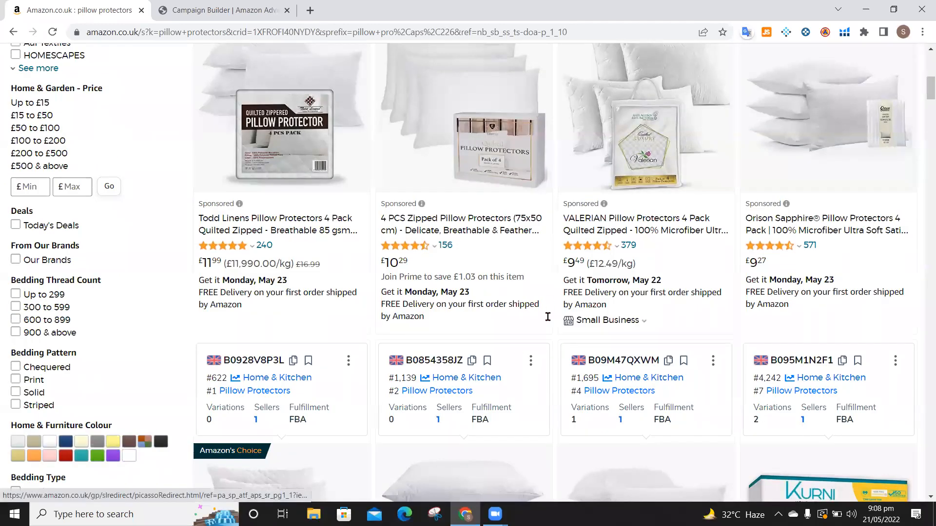
scroll(506, 355, down, 1)
scroll(506, 355, down, 15)
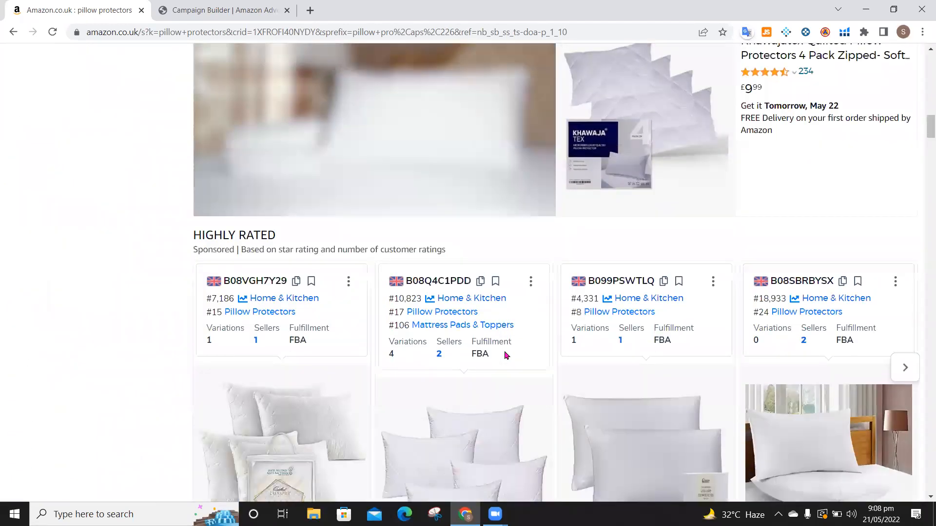
scroll(505, 355, up, 7)
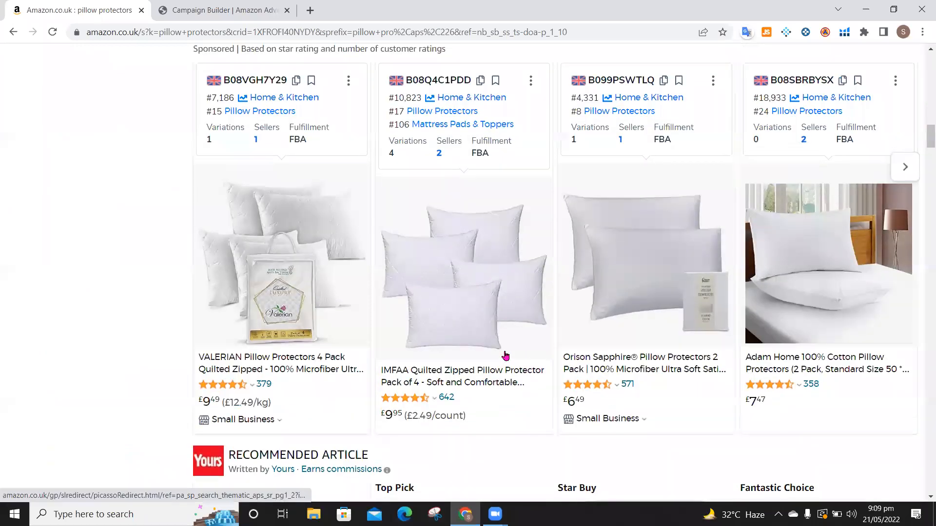
- Open the VALERIAN pillow protectors listing from the Highly Rated section and review its size options, description and price history area
scroll(340, 372, down, 3)
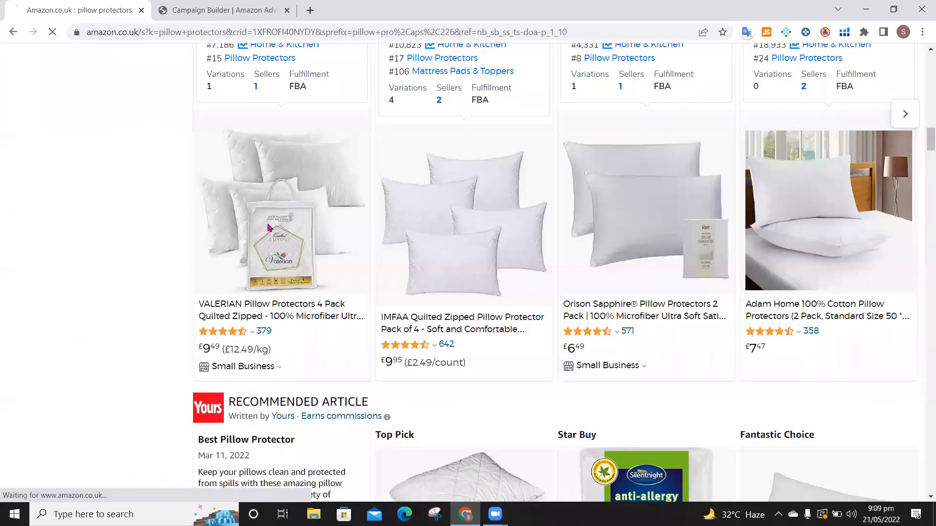
click(268, 228)
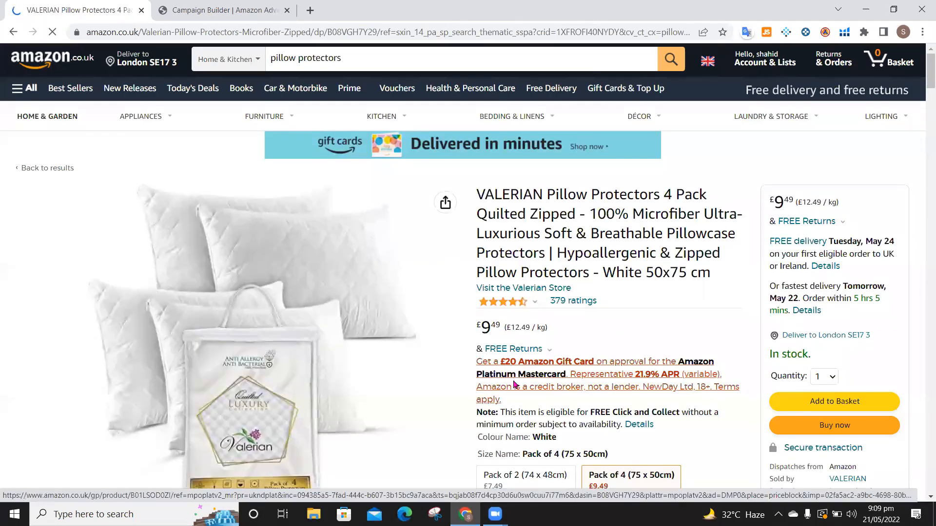
scroll(517, 385, down, 3)
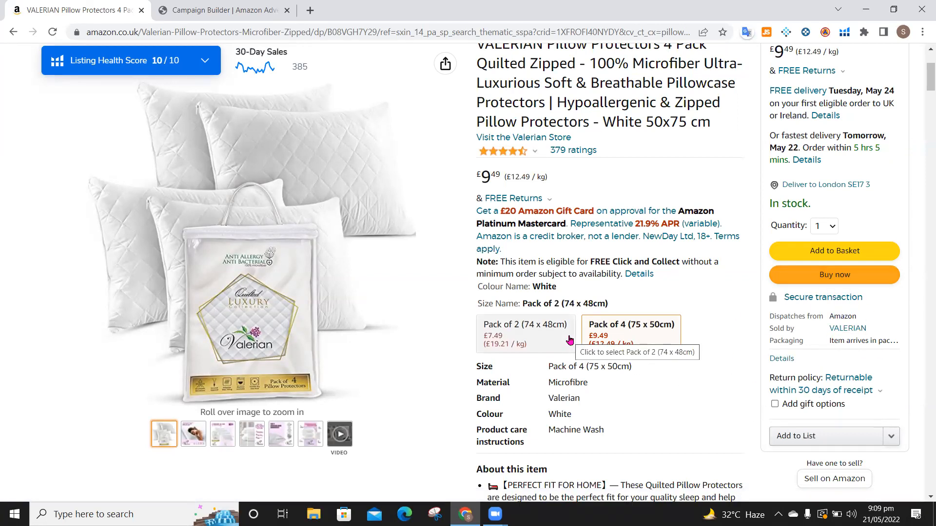
scroll(570, 340, down, 2)
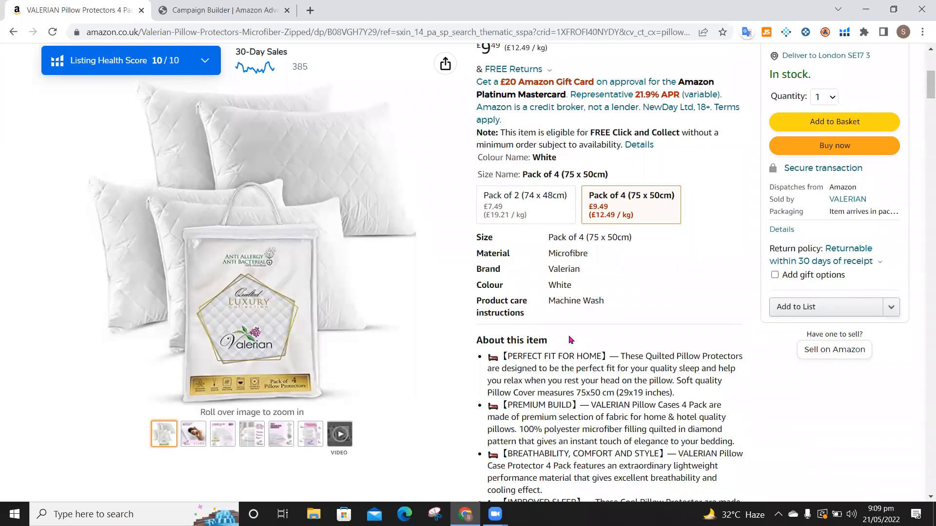
scroll(570, 340, down, 12)
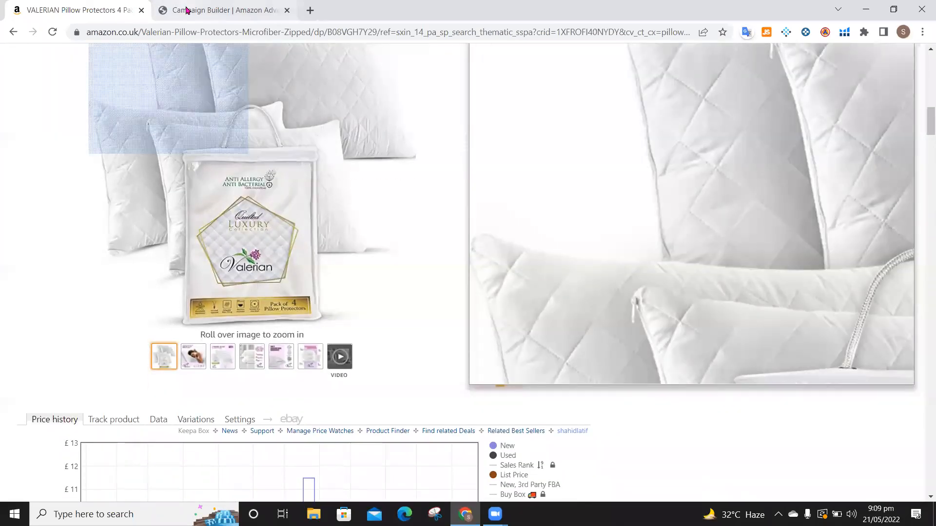
- Start a Sponsored Products campaign in Amazon Ads and switch back to the heading of the VALERIAN pillow protectors listing
click(187, 10)
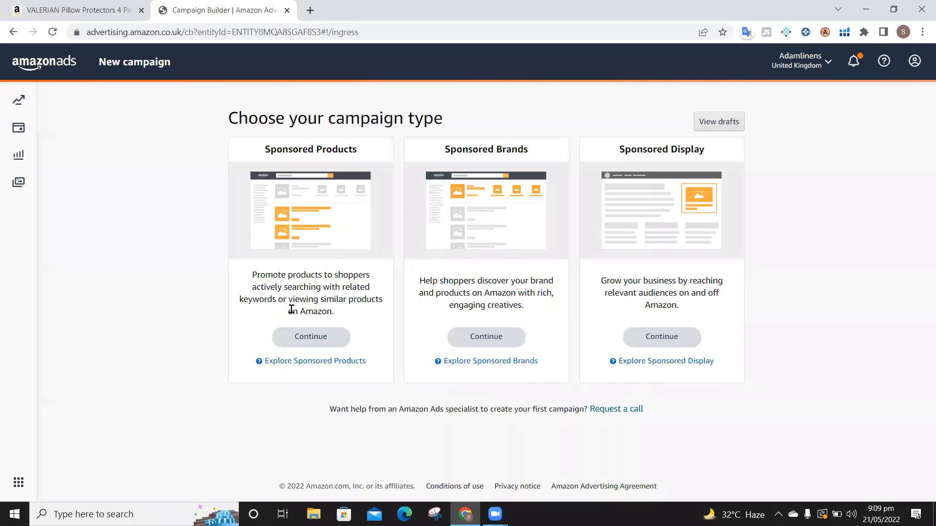
click(309, 341)
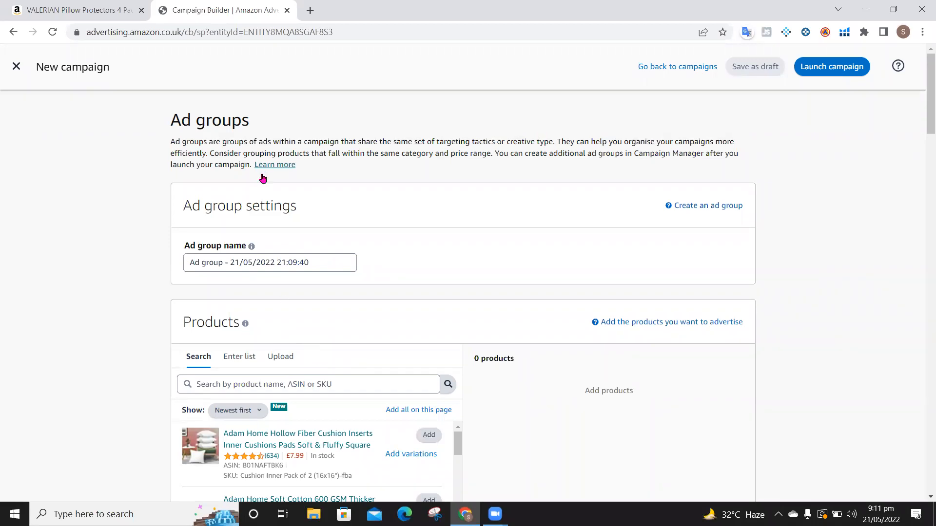
click(68, 7)
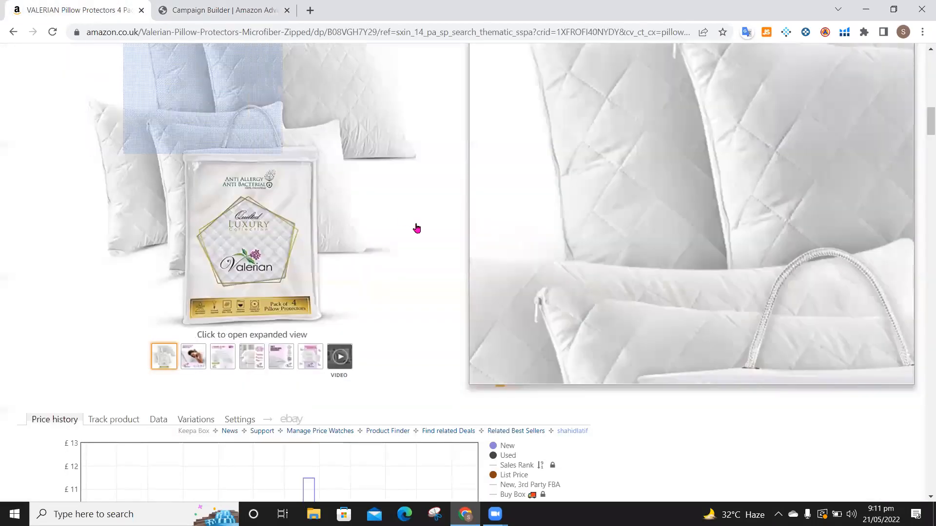
scroll(292, 105, up, 5)
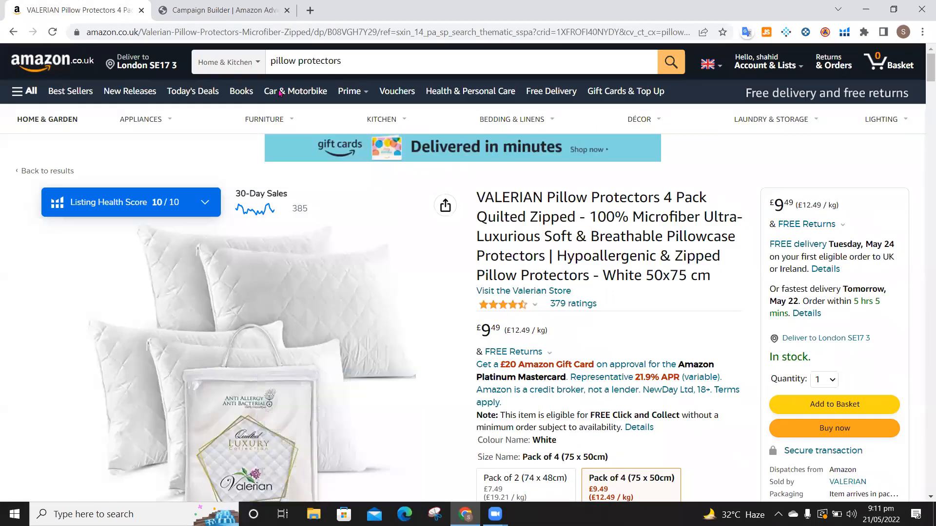
- Rerun the pillow protectors search and open the non-sponsored Todd Linens 4-pack quilted pillow protector listing from the results
click(671, 64)
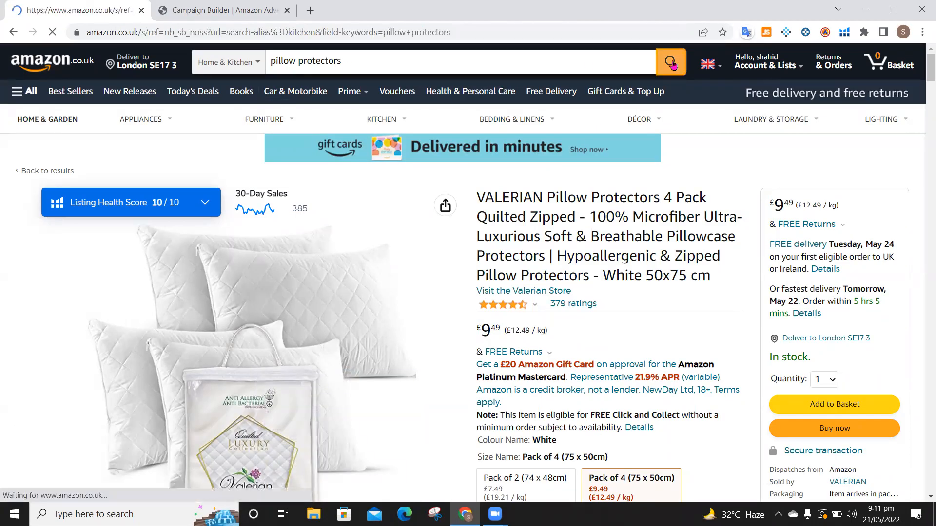
scroll(507, 373, down, 5)
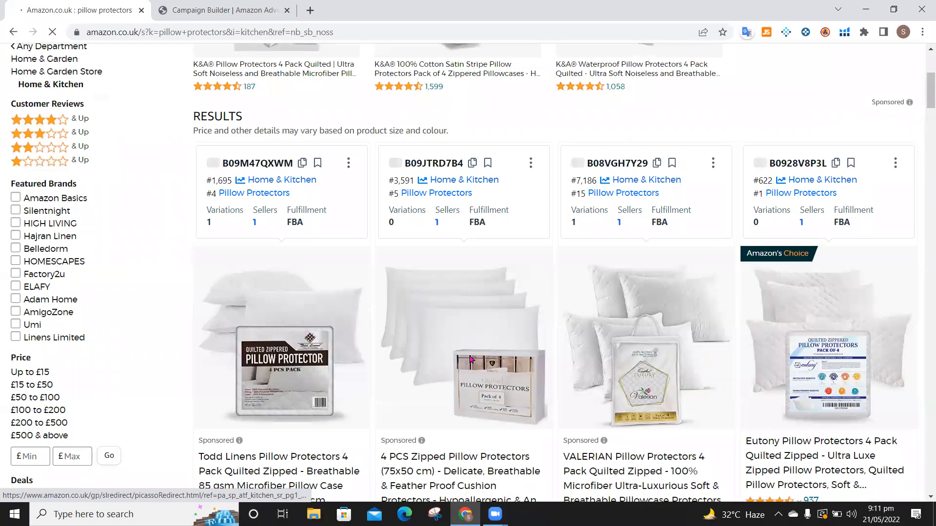
scroll(471, 359, down, 3)
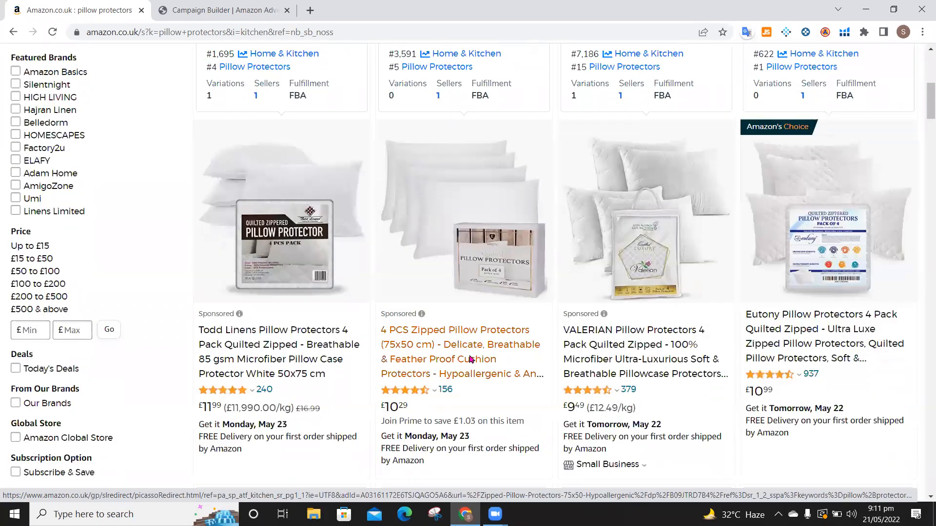
scroll(421, 365, down, 9)
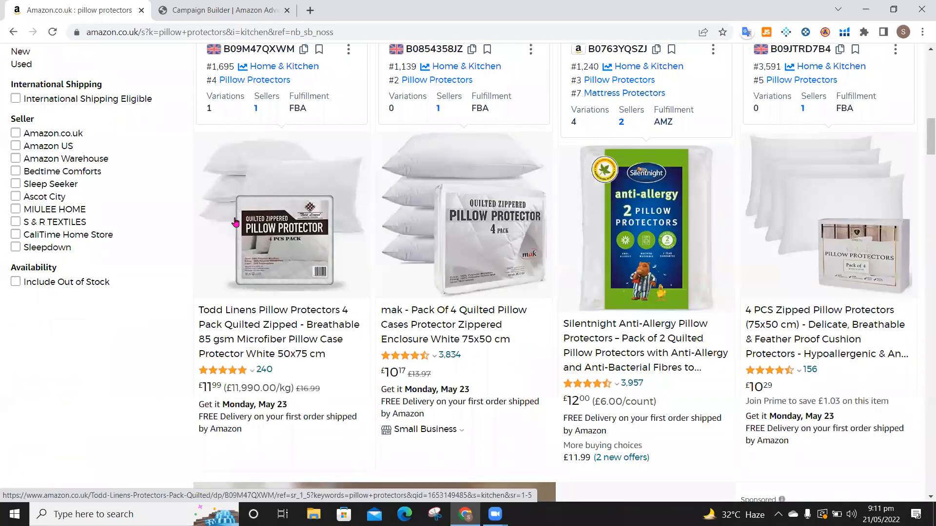
click(274, 231)
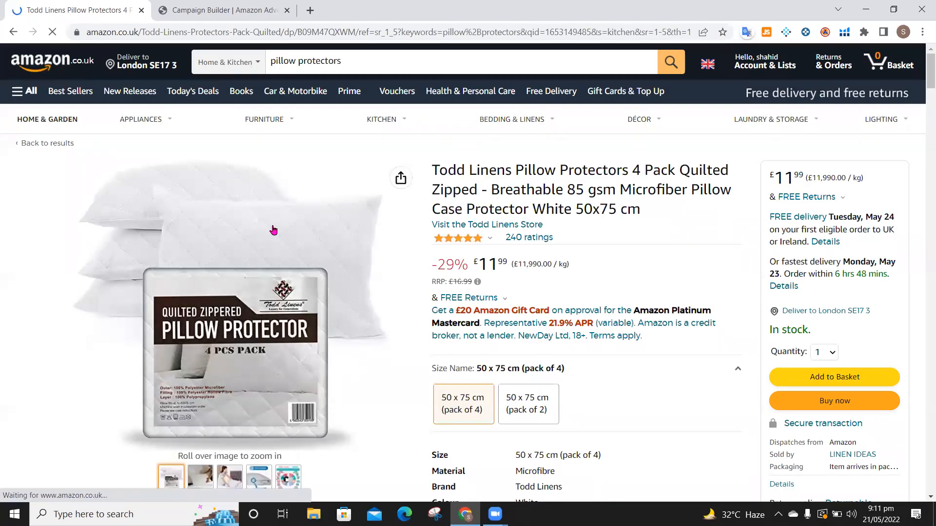
- Examine the Todd Linens listing's sponsored placements, including the frequently bought brands and related products carousels, and return to the product details
scroll(273, 230, down, 3)
scroll(273, 230, down, 7)
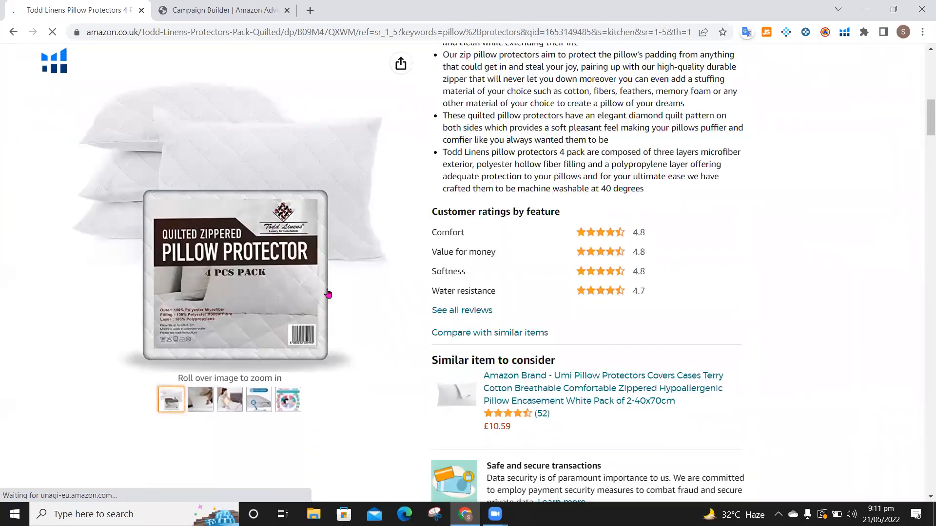
scroll(327, 293, down, 10)
scroll(328, 293, down, 9)
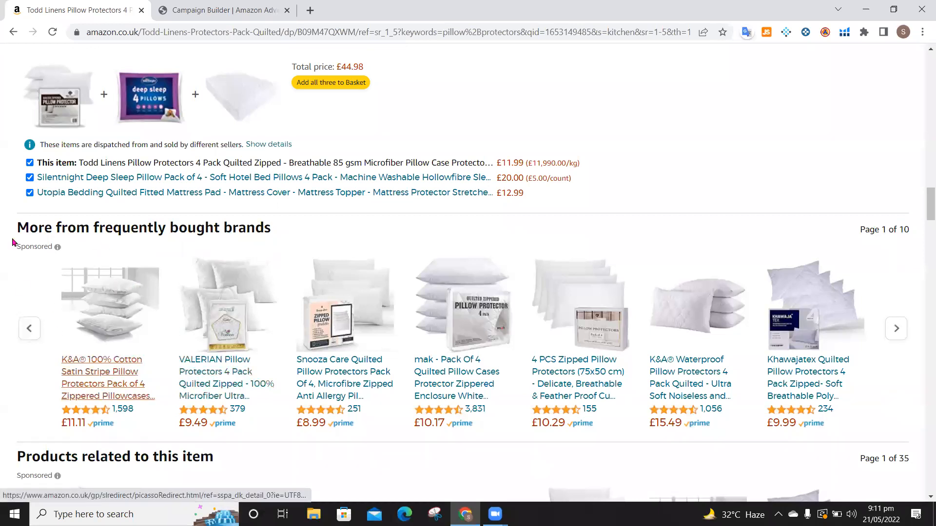
scroll(132, 314, down, 2)
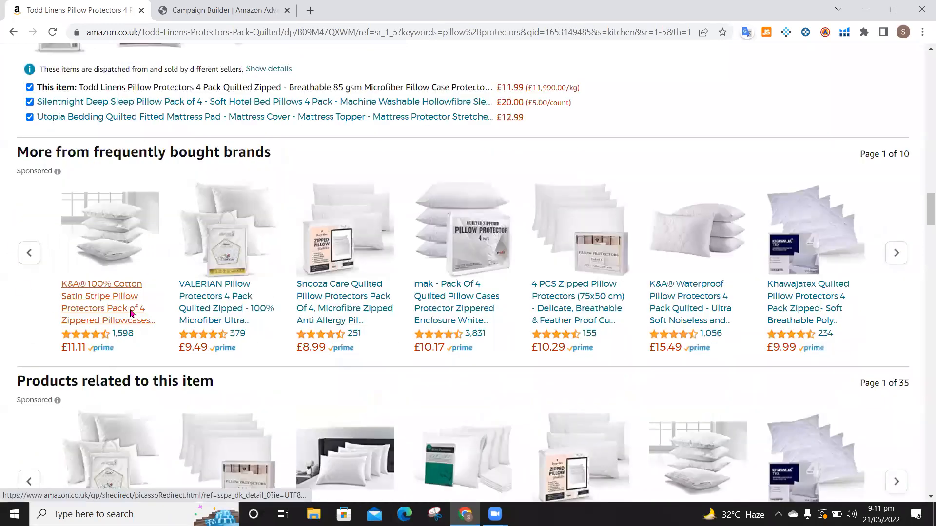
scroll(132, 314, down, 6)
scroll(104, 248, up, 2)
scroll(104, 249, up, 20)
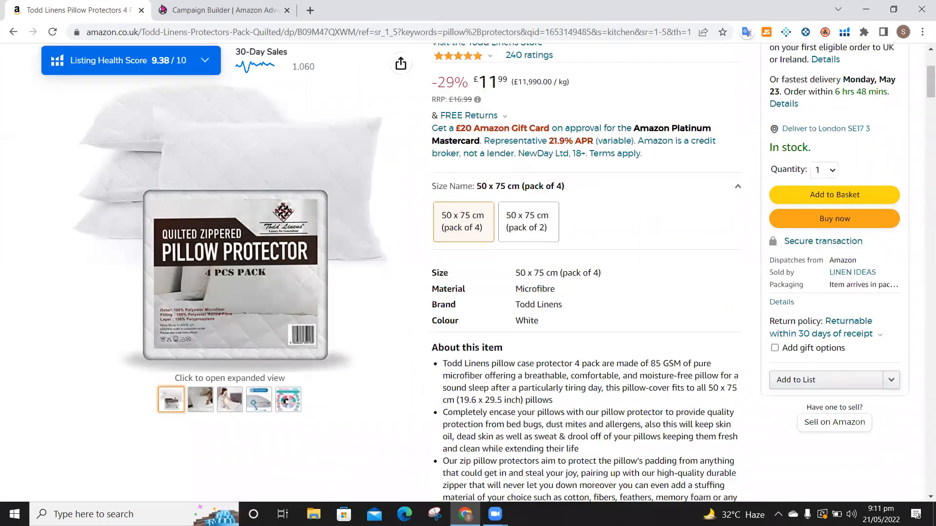
- Switch to the Amazon Ads campaign builder, read the help on creating an ad group and close it
click(189, 10)
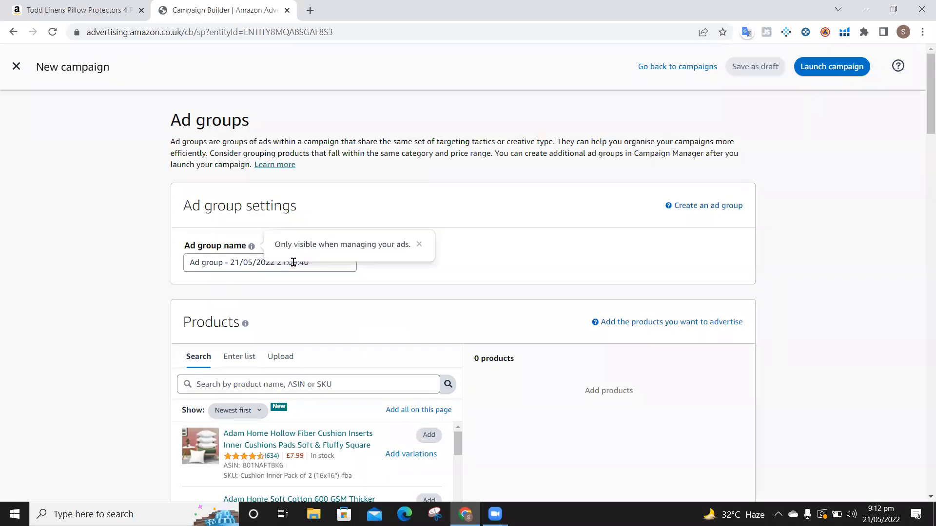
mouse_move(252, 248)
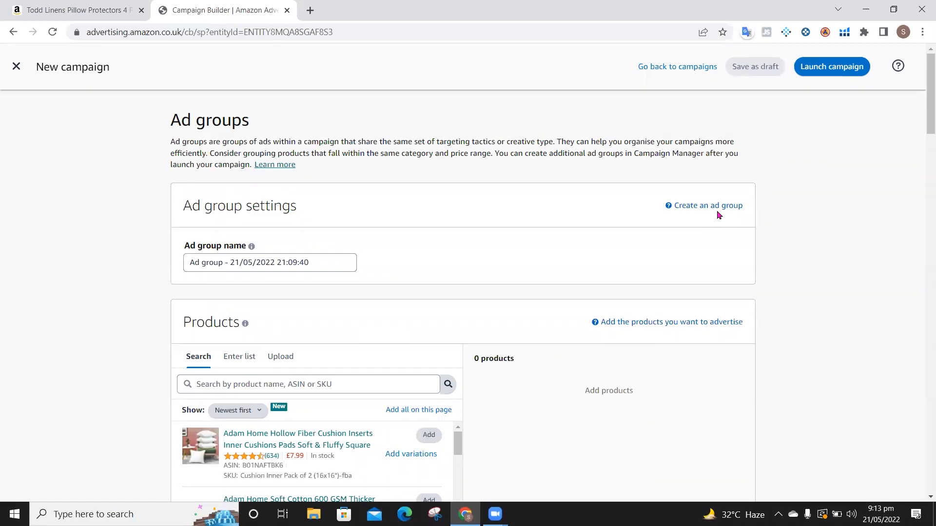
click(690, 210)
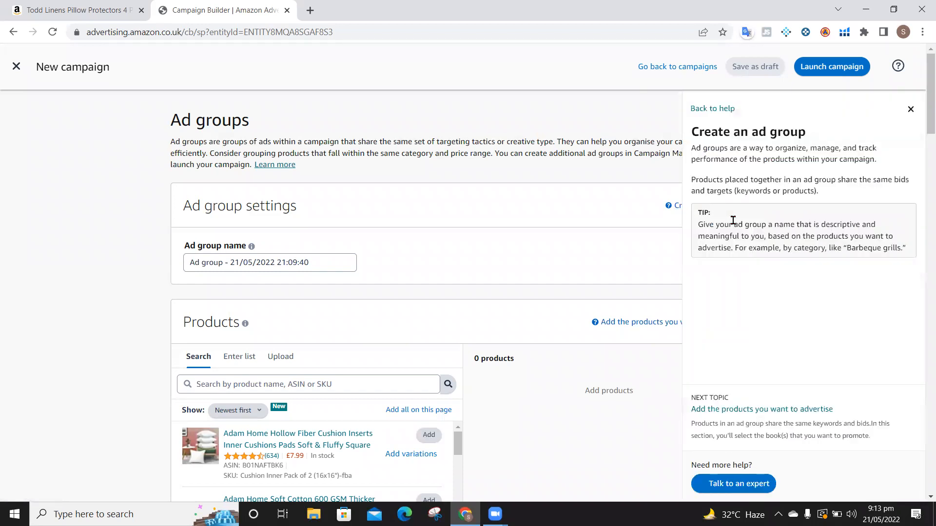
click(908, 110)
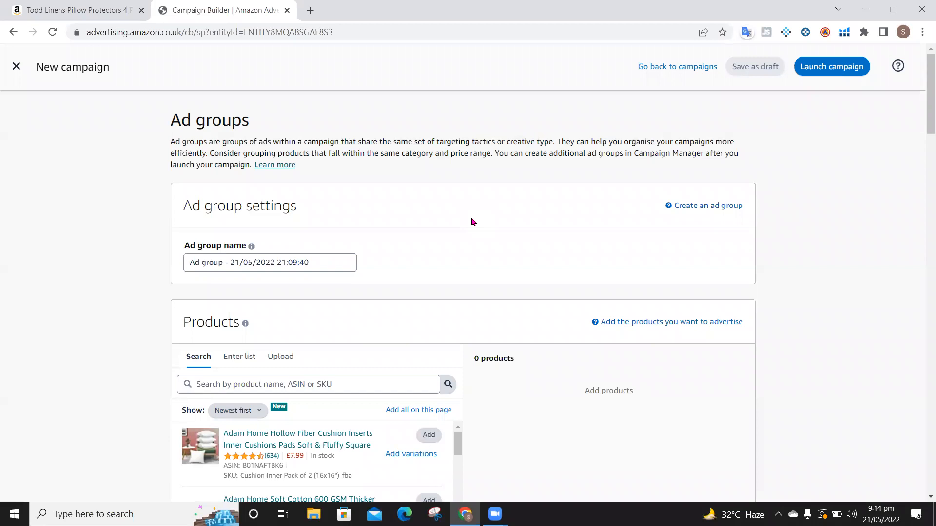
- Name the ad group "Pillows Auto 1" in the ad group settings
click(308, 266)
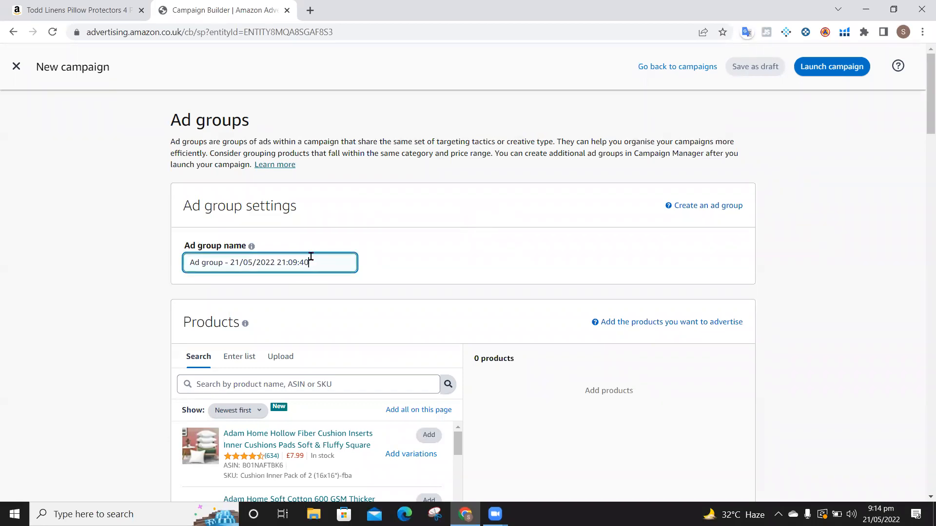
key(ctrl+a)
text(pillow)
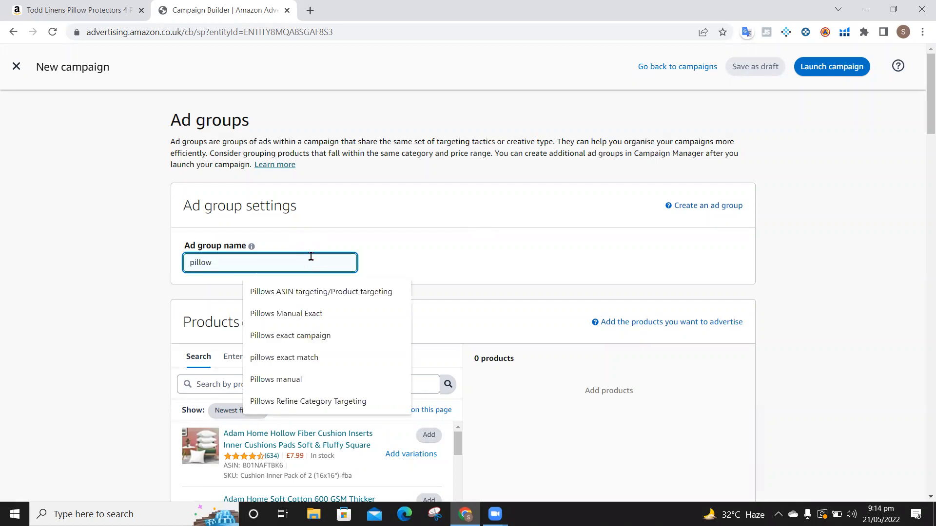
key(ctrl+a)
key(BackSpace)
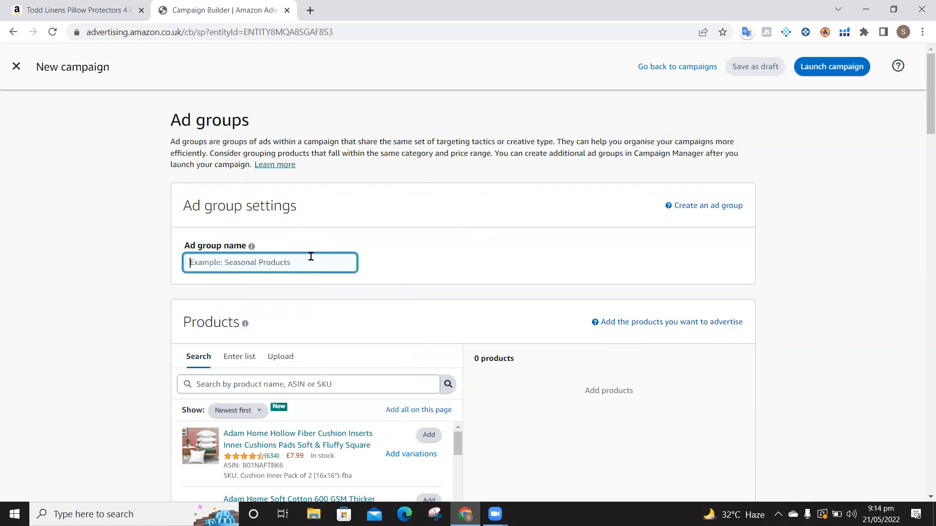
text(Pillow)
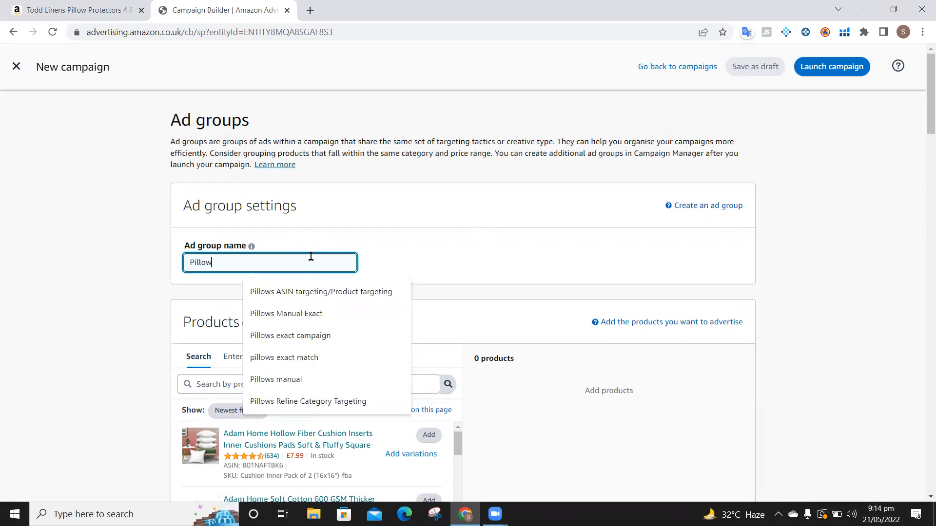
text(s Au)
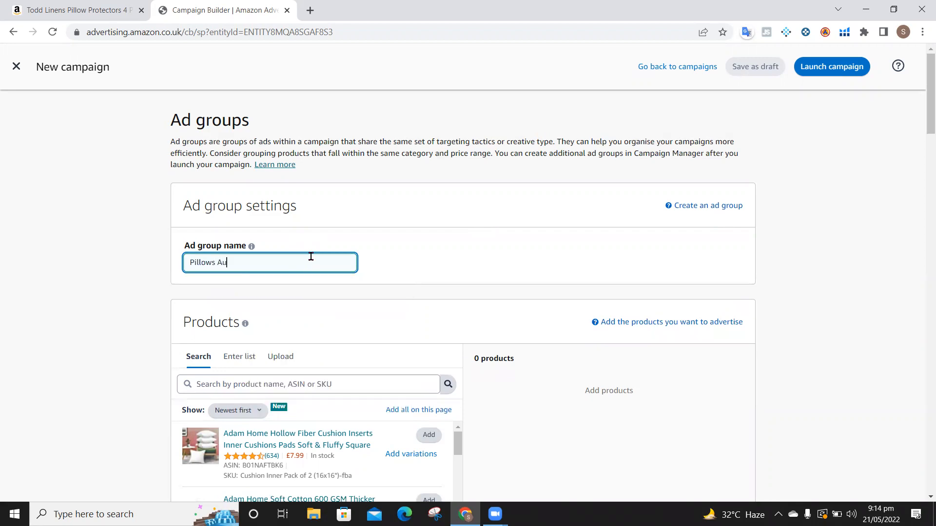
text(to 1)
key(ctrl+a)
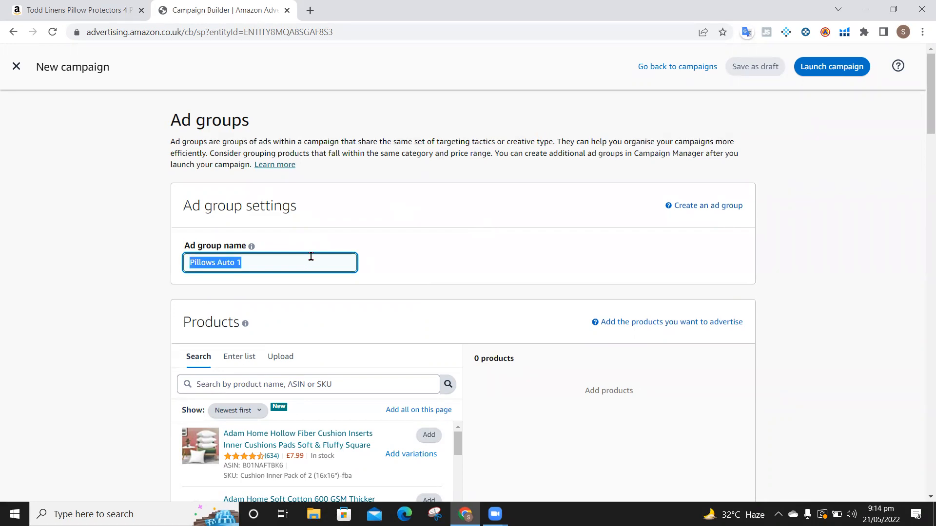
click(93, 275)
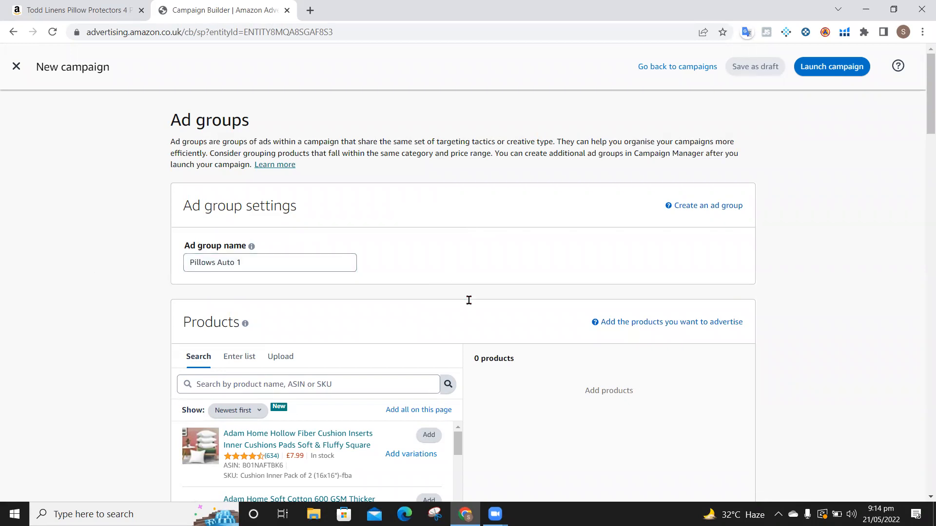
- Look through the newest-first list of products available to advertise in the ad group and return to its start
scroll(469, 300, down, 2)
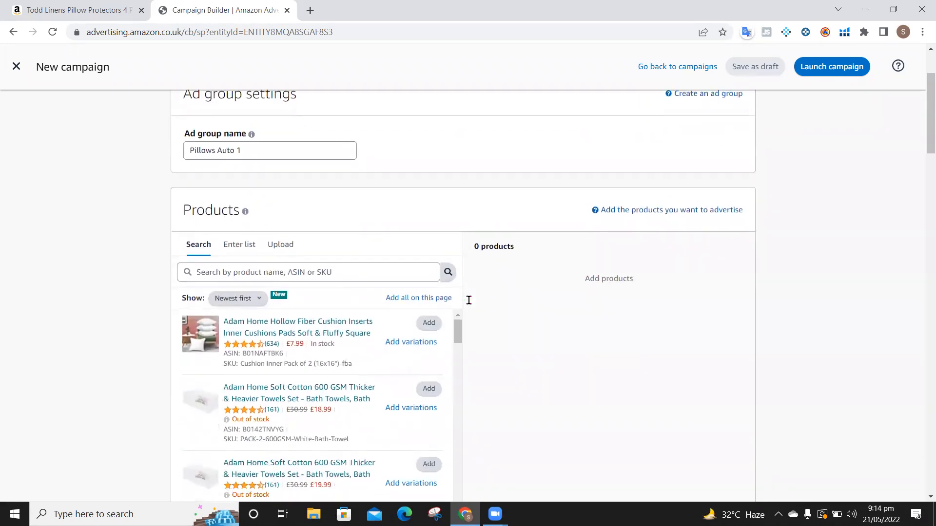
scroll(610, 404, down, 2)
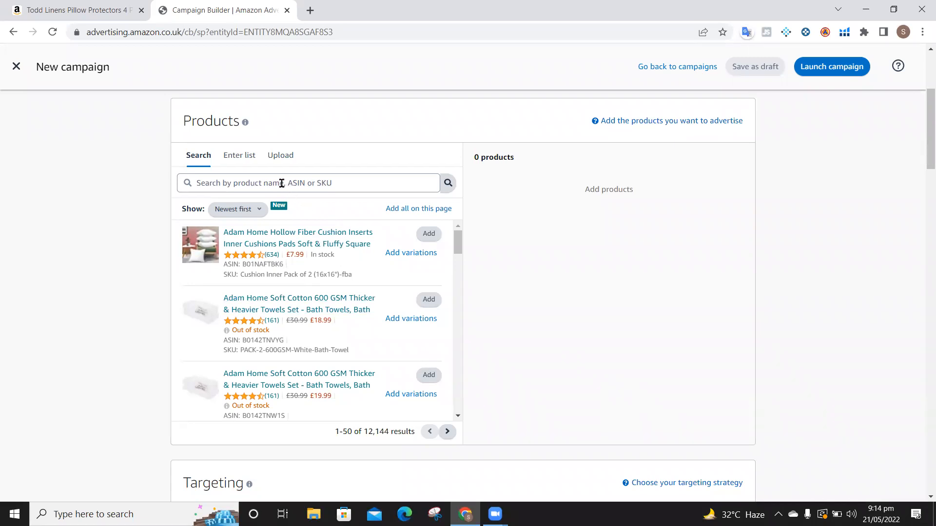
scroll(234, 341, down, 3)
scroll(234, 341, down, 10)
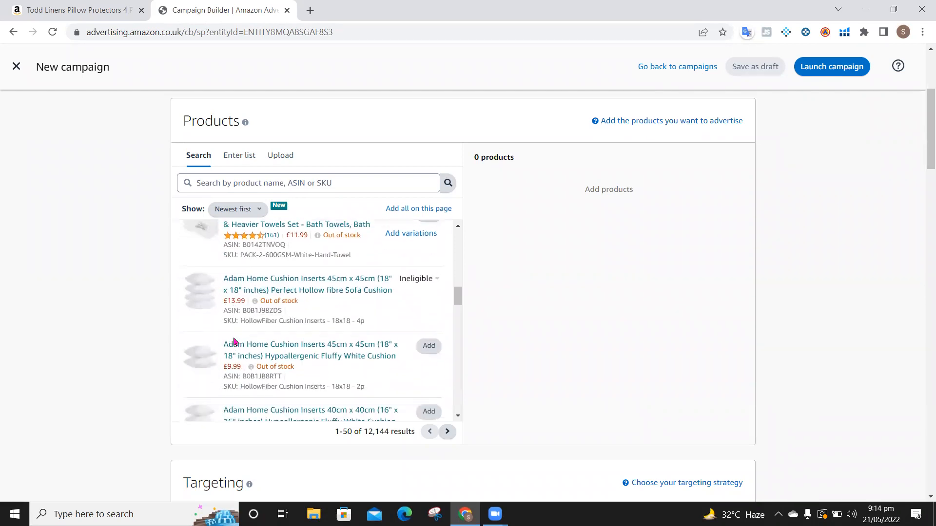
scroll(234, 342, down, 10)
scroll(234, 341, down, 5)
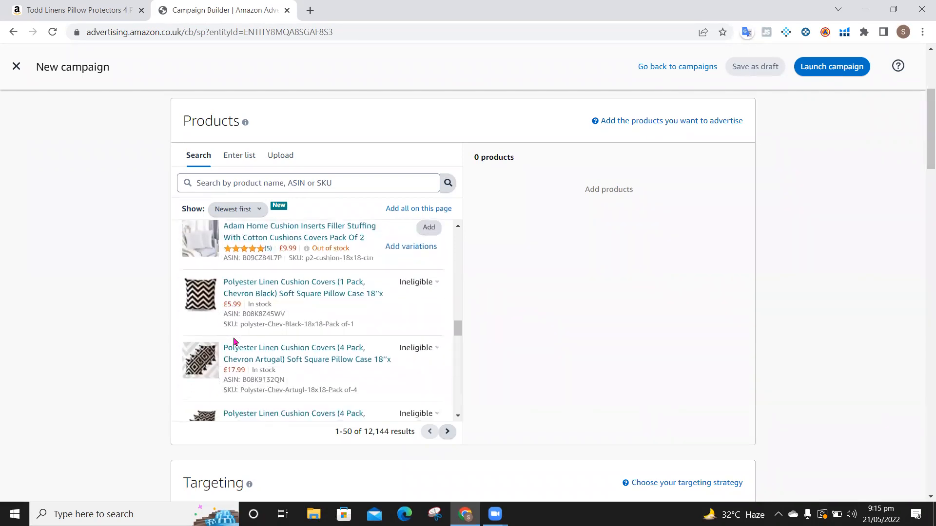
scroll(234, 341, down, 10)
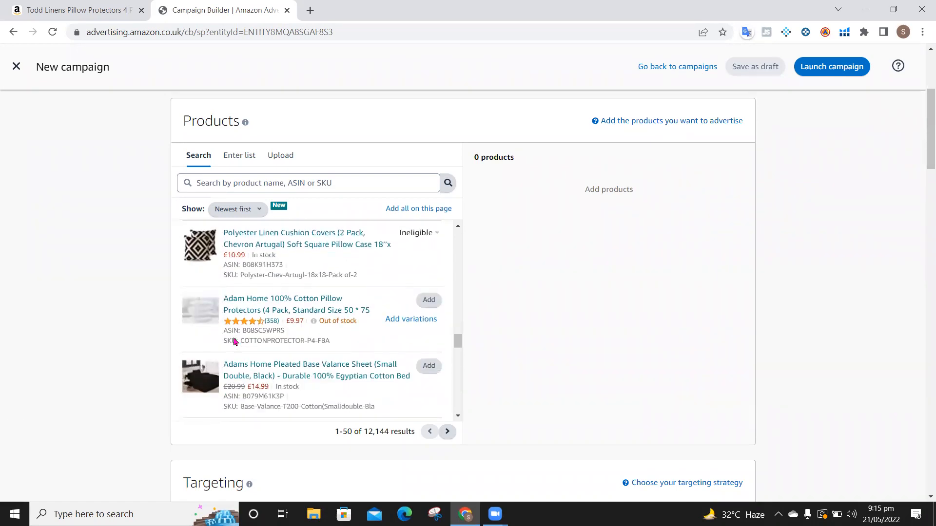
scroll(234, 342, down, 2)
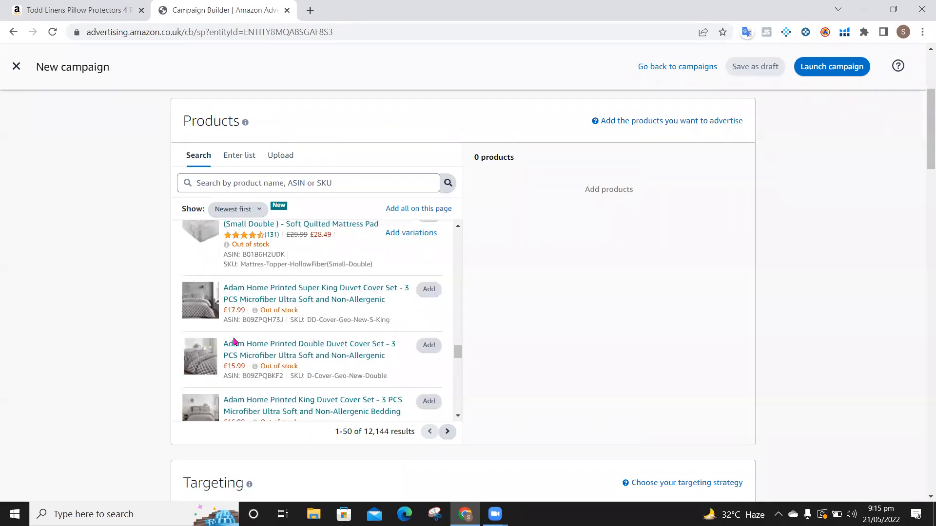
scroll(234, 341, up, 10)
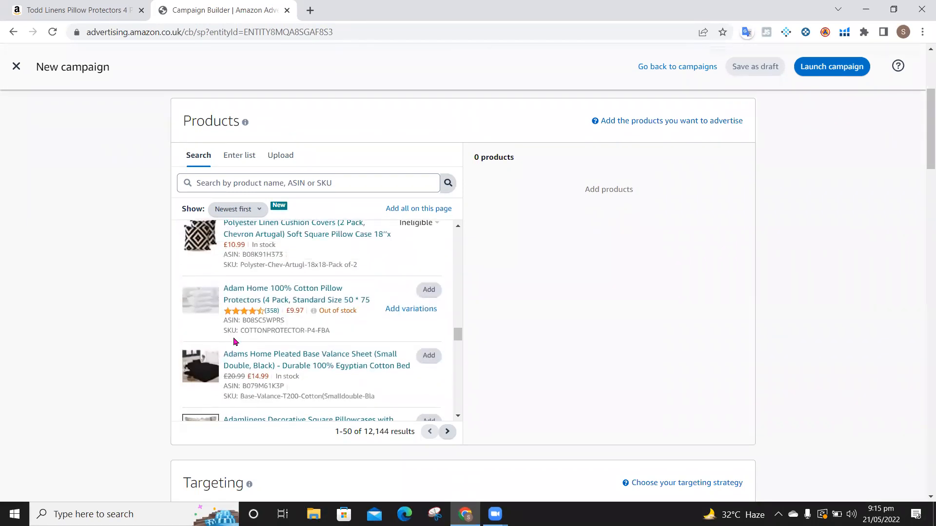
scroll(234, 342, up, 15)
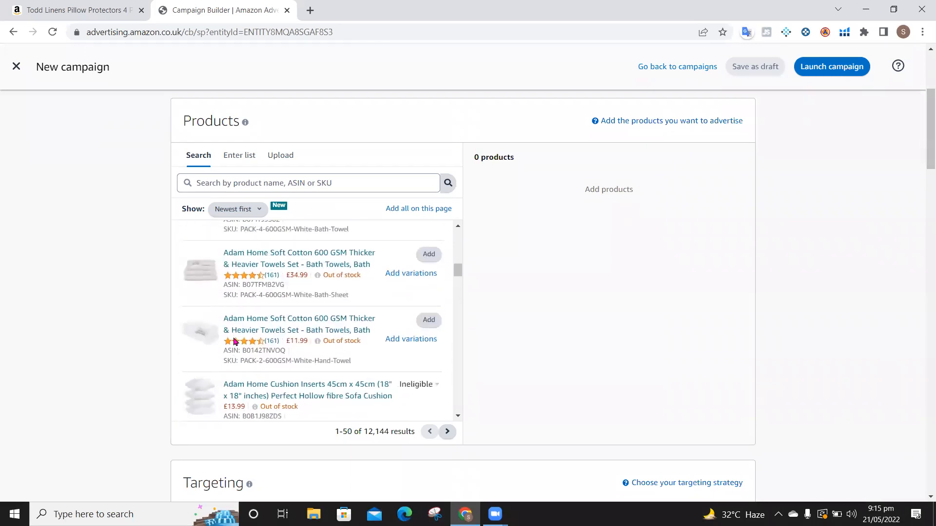
scroll(233, 336, up, 4)
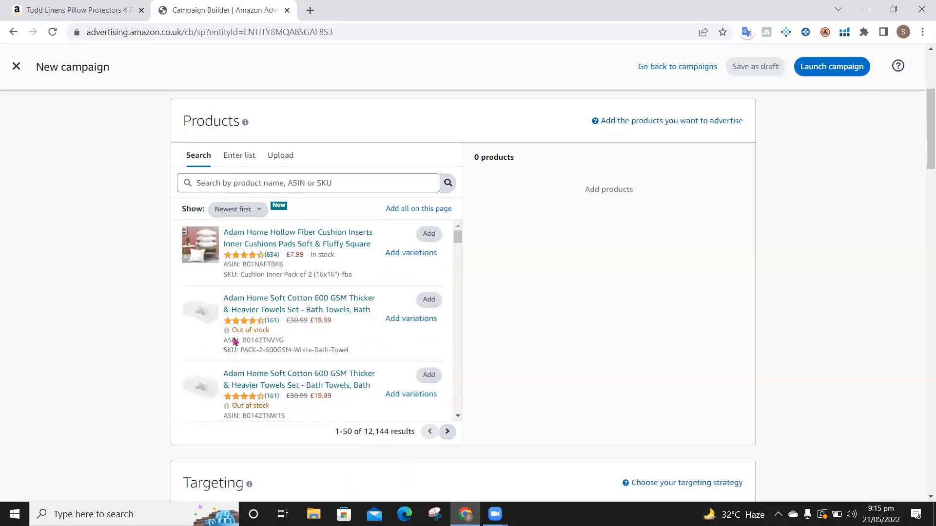
- Check the option for adding products from a list of ASINs and return to the product search list
click(246, 159)
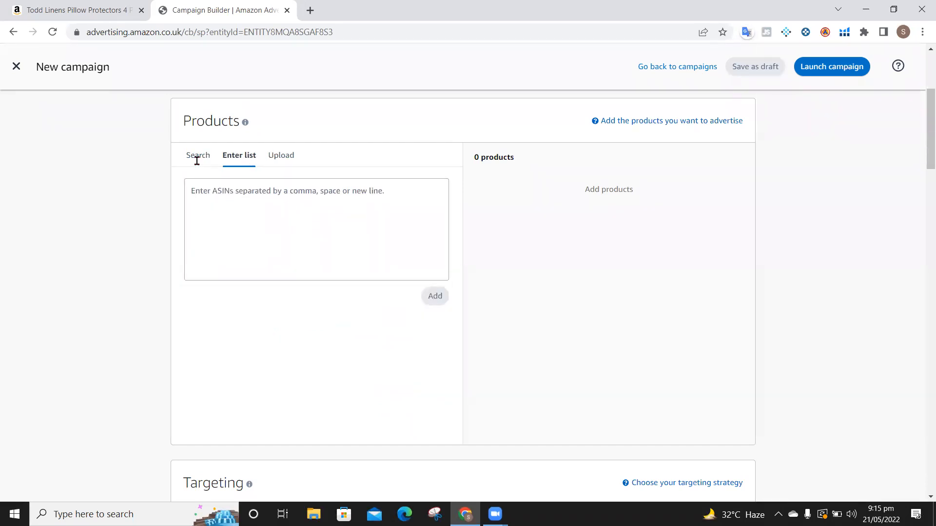
click(226, 202)
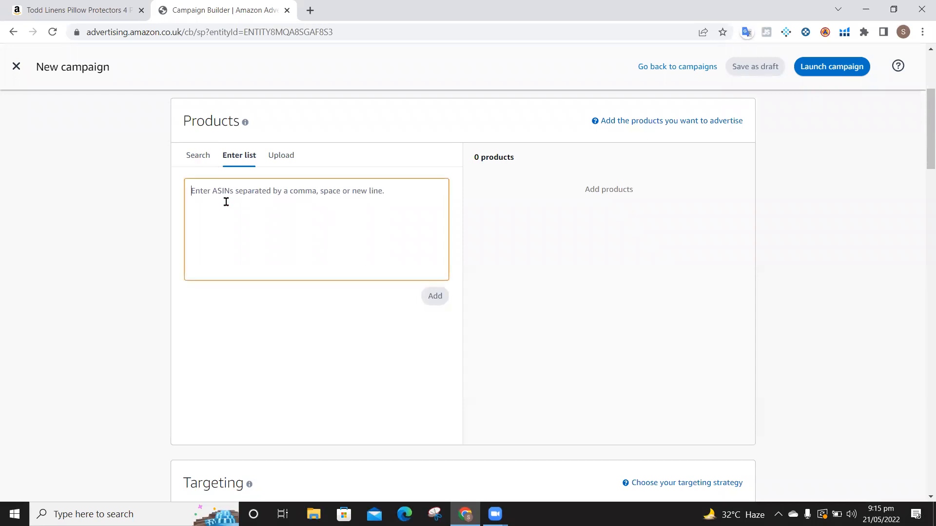
click(190, 154)
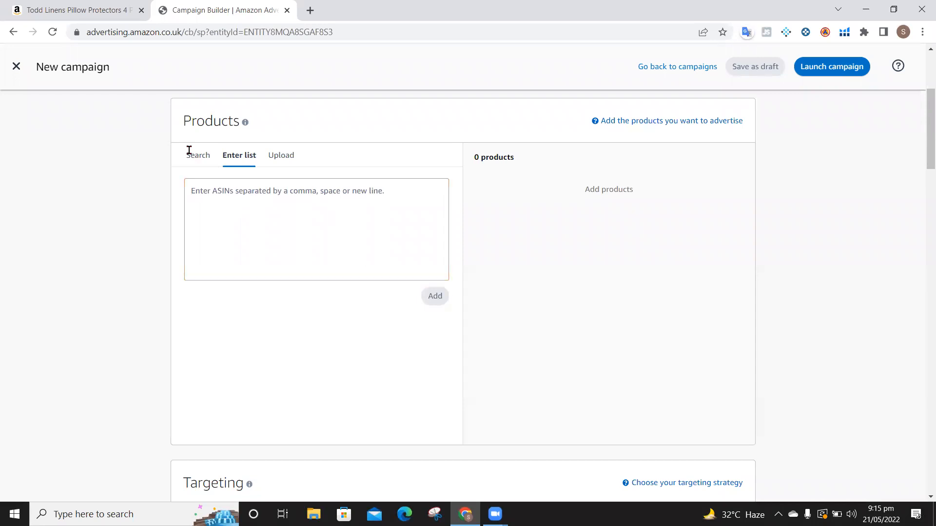
scroll(277, 345, down, 5)
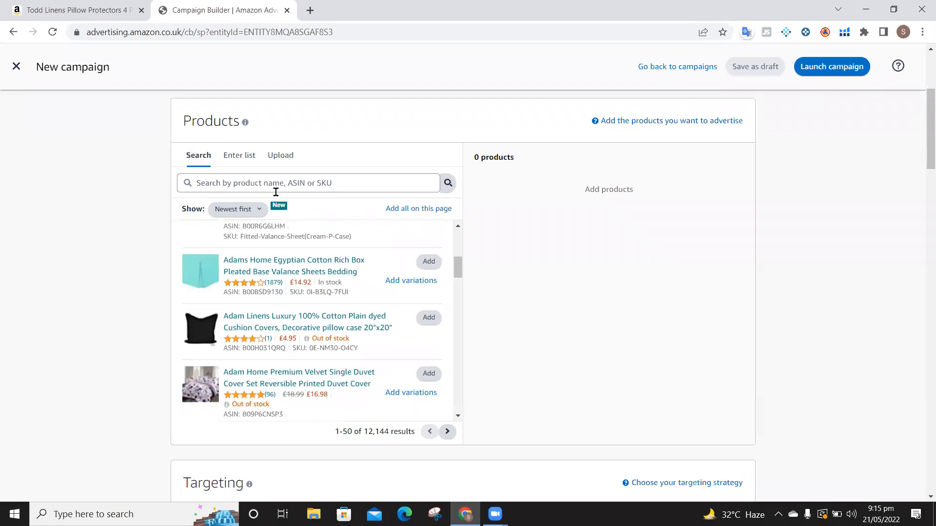
- Search the products to advertise for "Adam home pillows pack of 2" and sort the results oldest first
click(306, 185)
text(A)
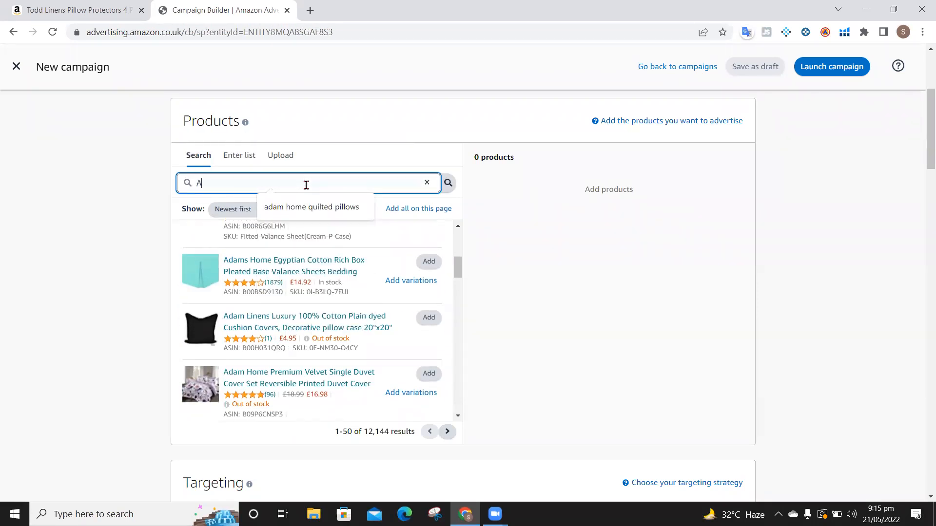
text(dam home pillows)
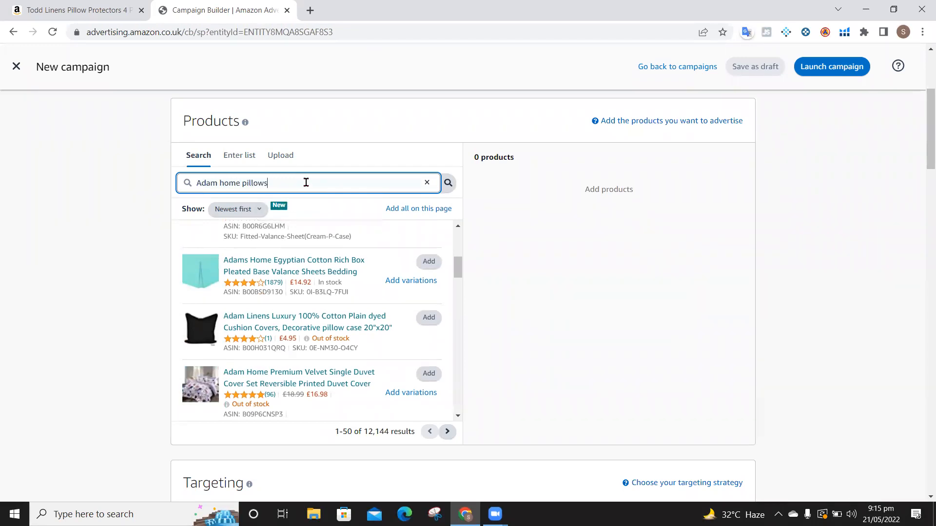
text( pack of 2)
click(448, 184)
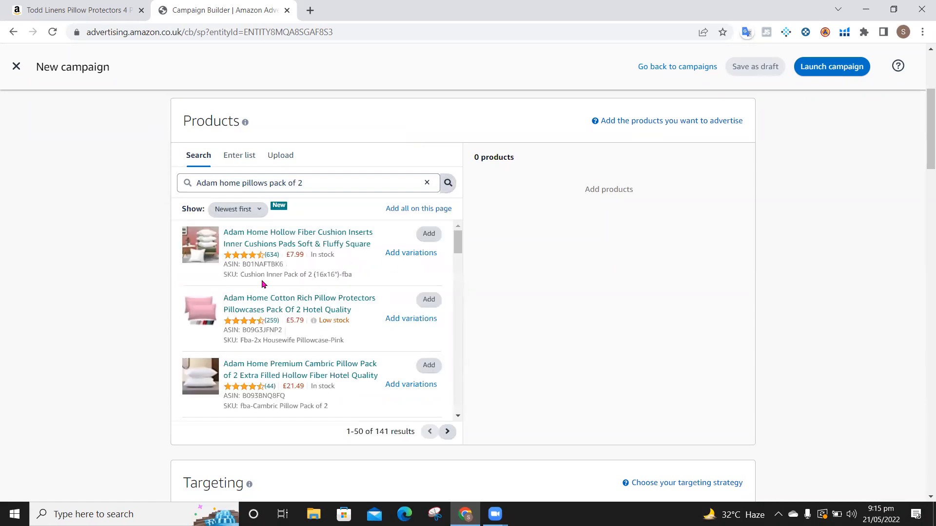
click(258, 215)
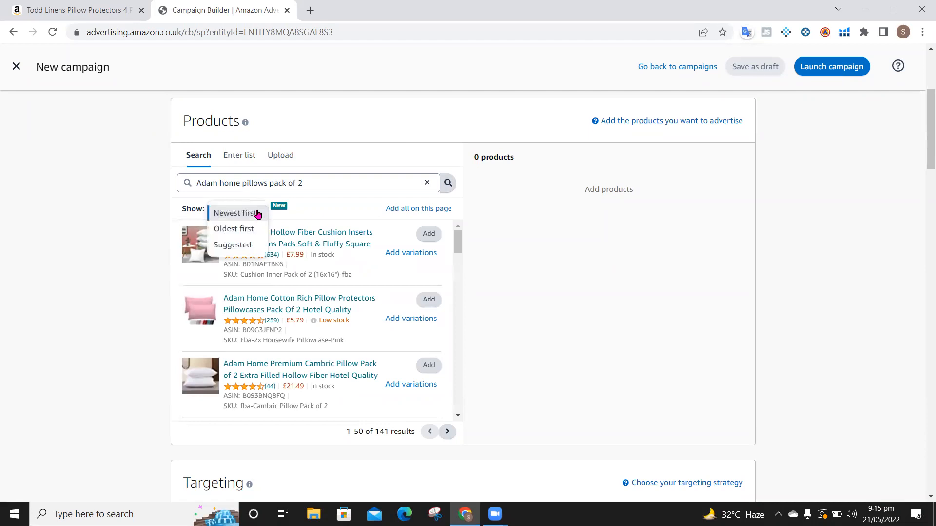
click(235, 236)
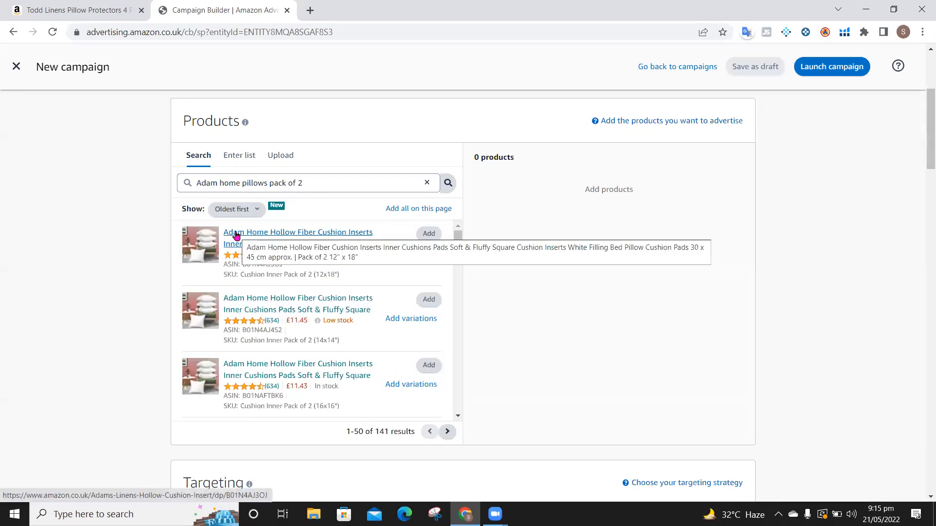
- Find the Adam Home Premium Hotel Quality Pillows Pack of 2, 50x75cm, in the search results and add it to the ad group
scroll(278, 309, down, 8)
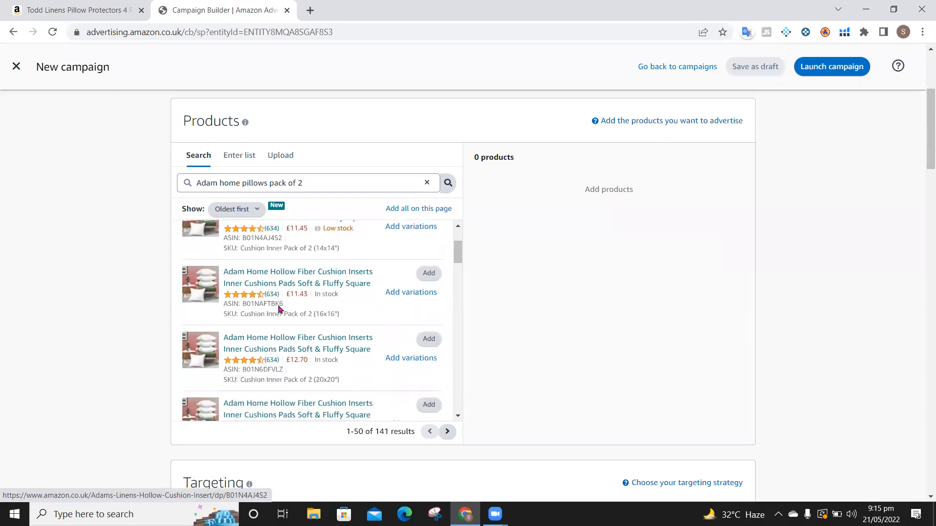
scroll(279, 309, down, 2)
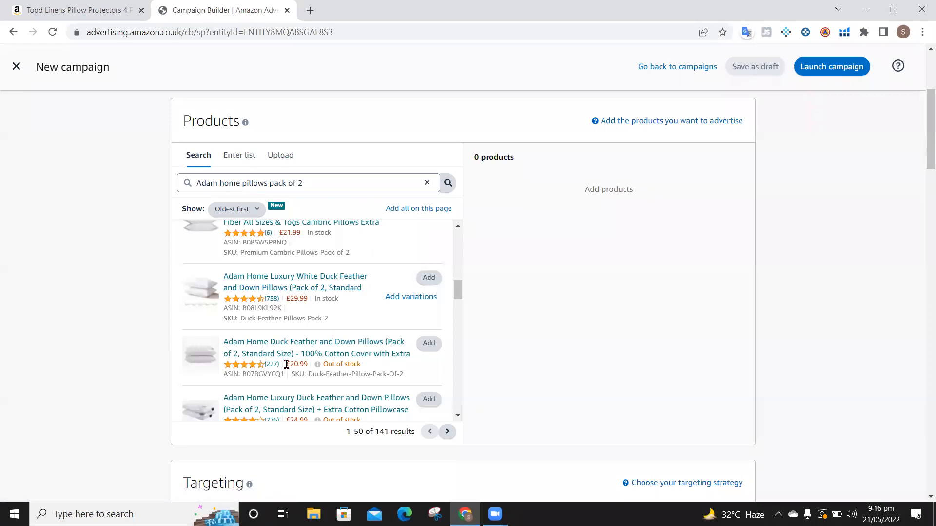
scroll(287, 365, down, 6)
scroll(286, 369, down, 8)
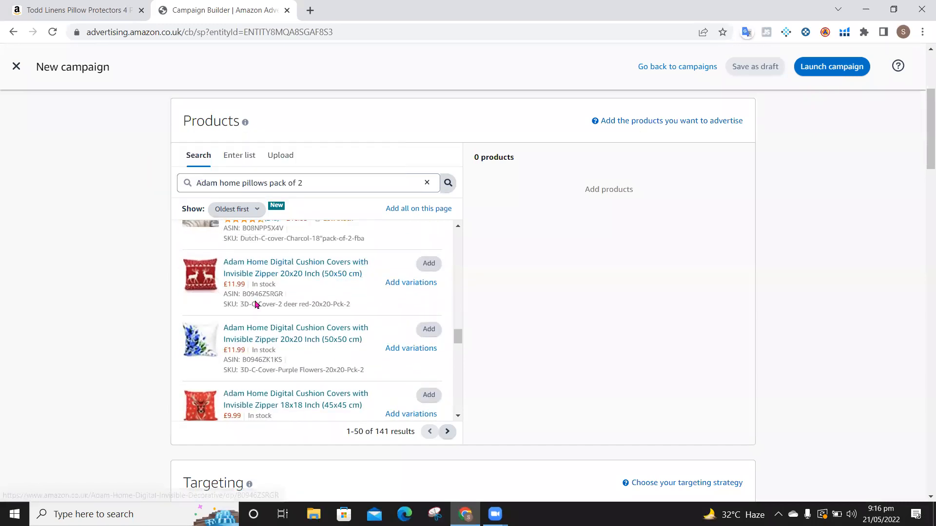
scroll(271, 344, down, 5)
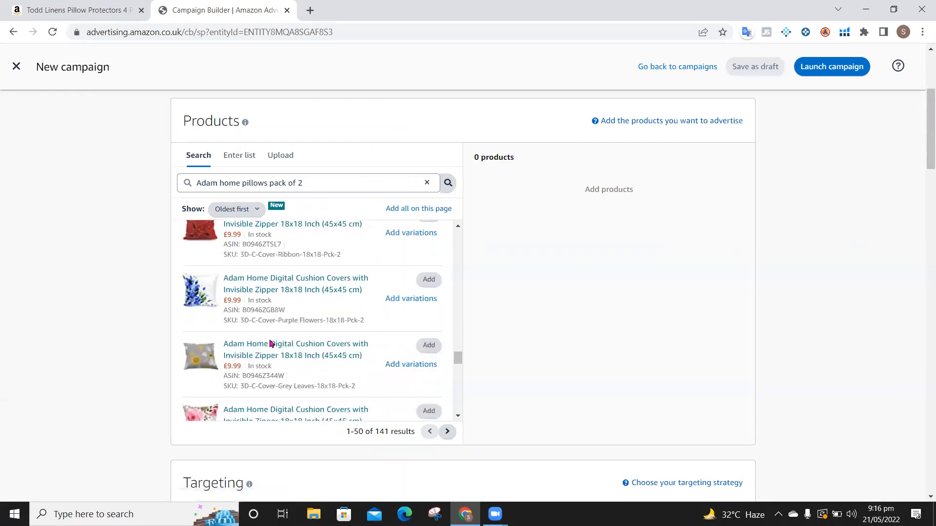
scroll(271, 343, up, 15)
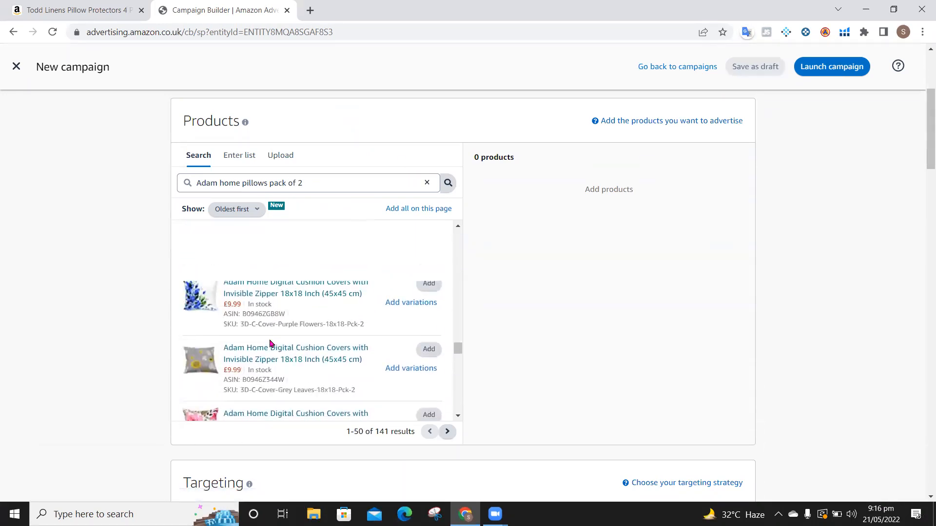
scroll(271, 344, up, 8)
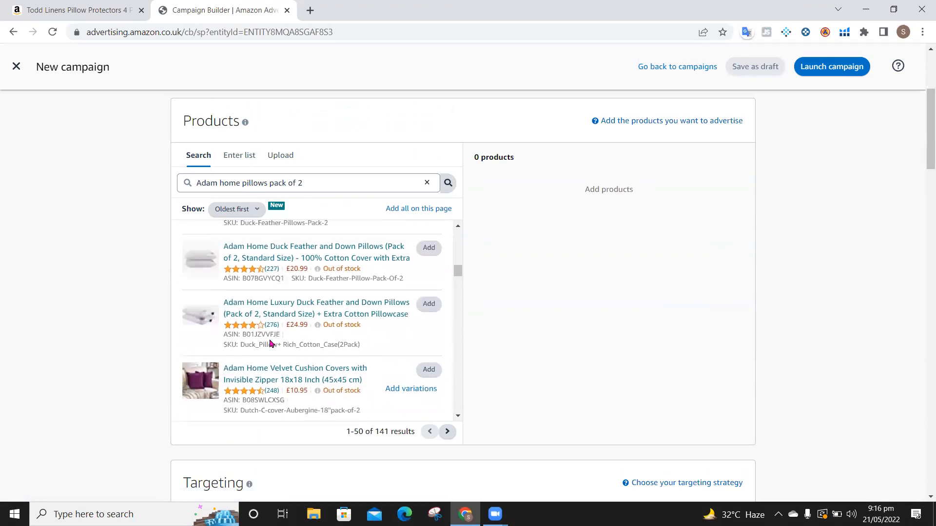
scroll(271, 344, up, 2)
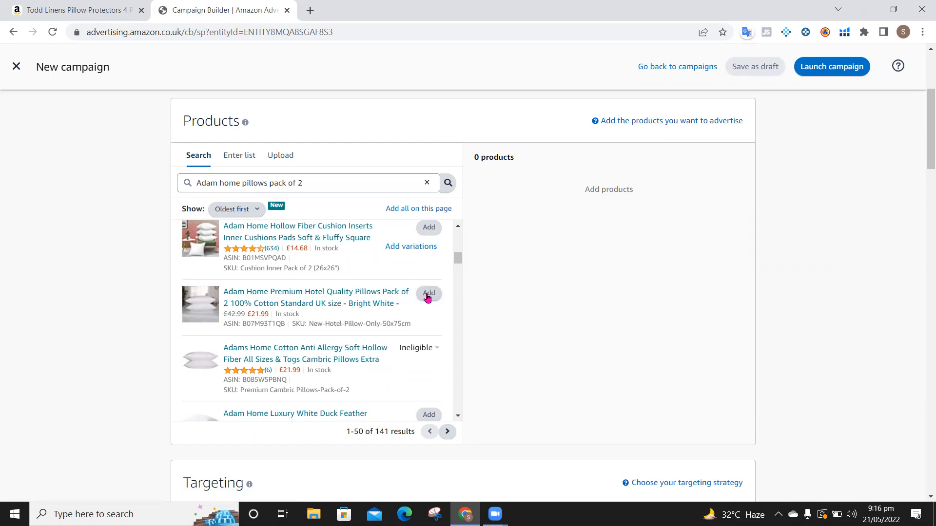
click(428, 295)
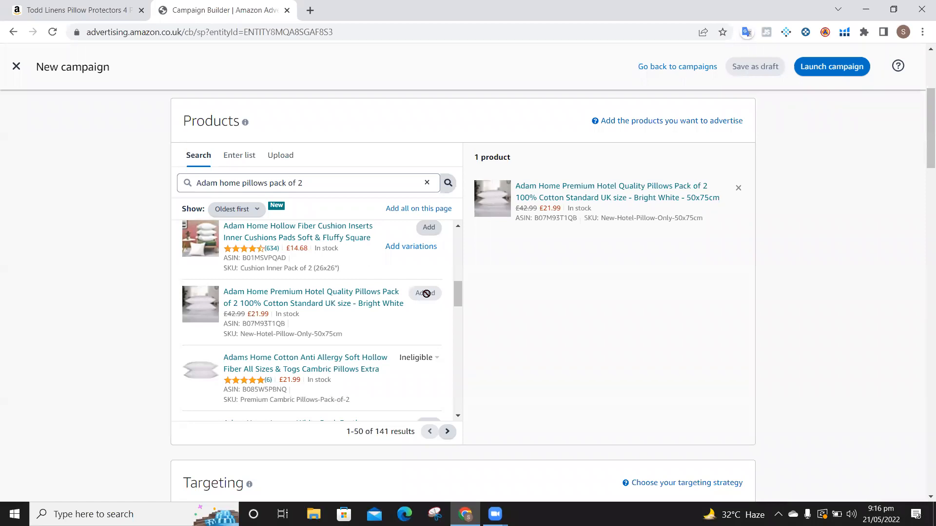
scroll(426, 294, up, 4)
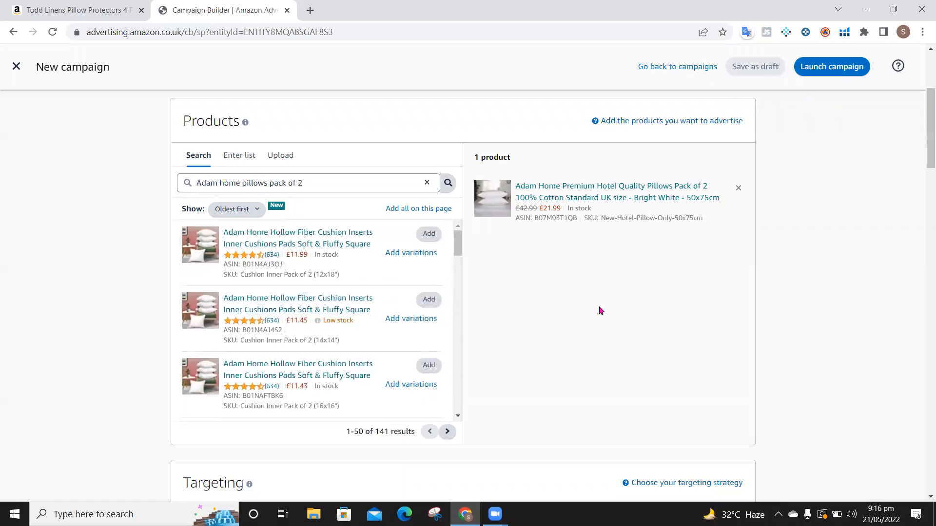
- Apply the suggested bid of £0.61 as the default bid for automatic targeting
scroll(585, 331, down, 6)
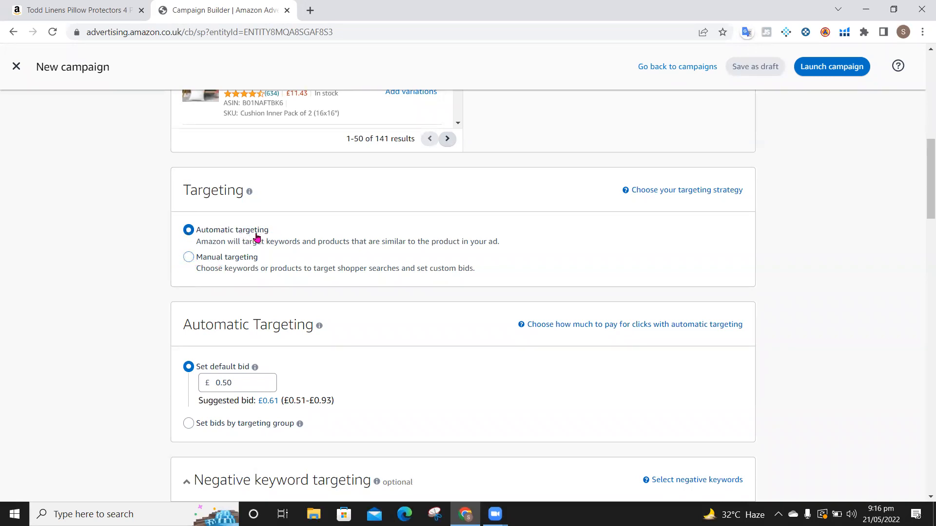
scroll(238, 279, down, 2)
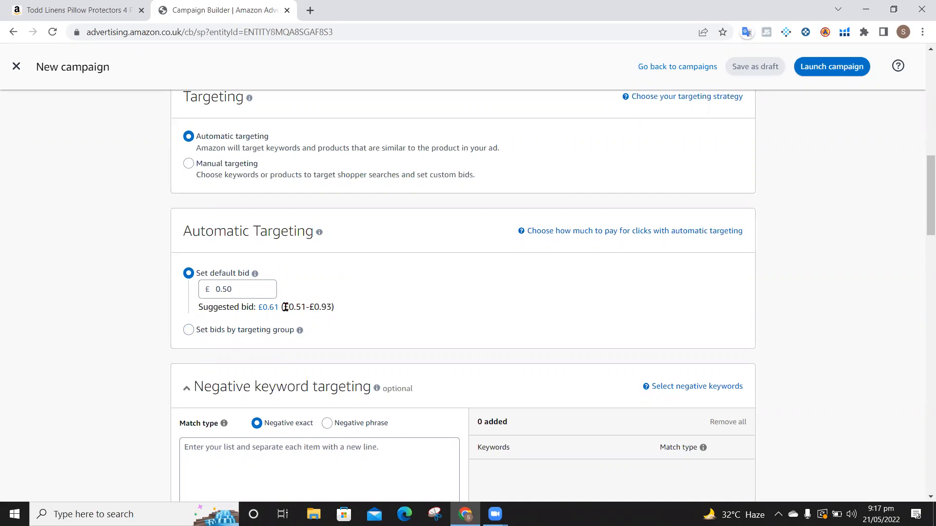
drag(284, 307, 330, 305)
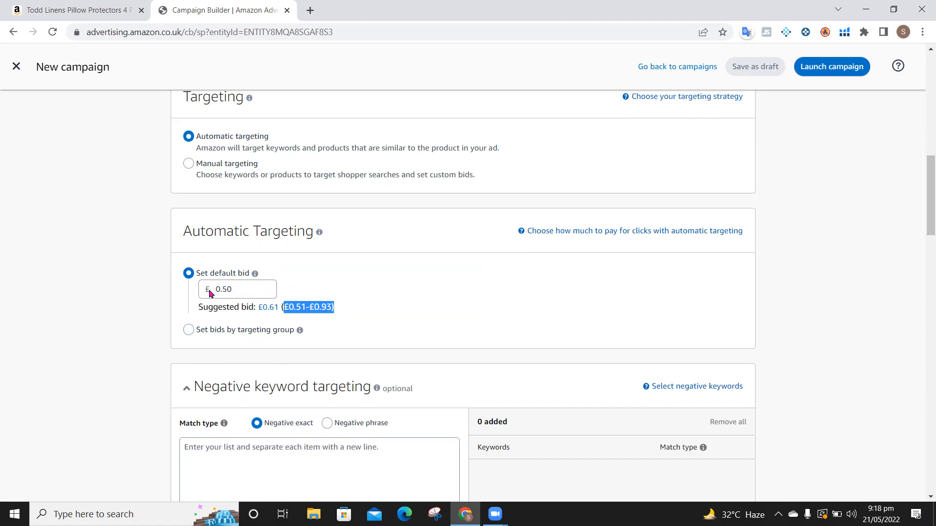
click(269, 308)
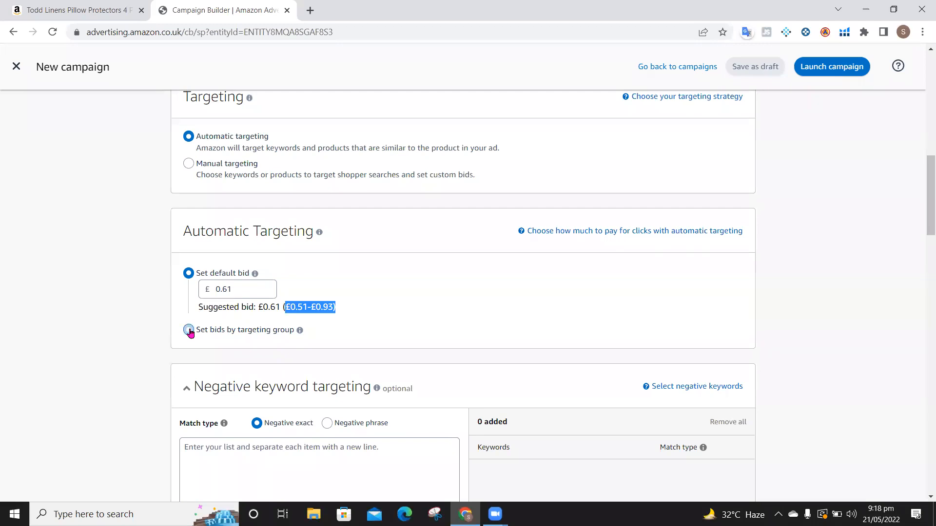
- Leave the negative keyword and product targeting empty and set the campaign bidding strategy to "Dynamic bids - down only"
scroll(189, 333, down, 2)
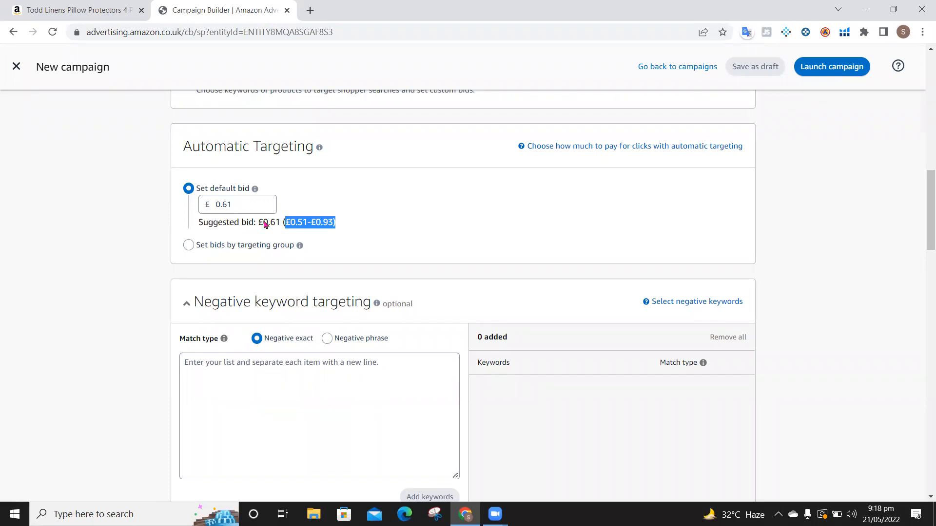
scroll(388, 242, down, 2)
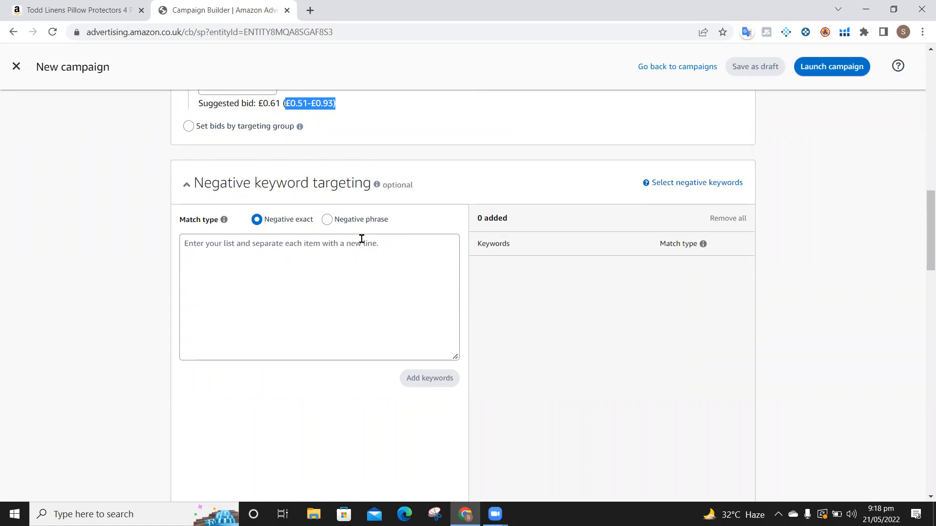
scroll(426, 316, down, 4)
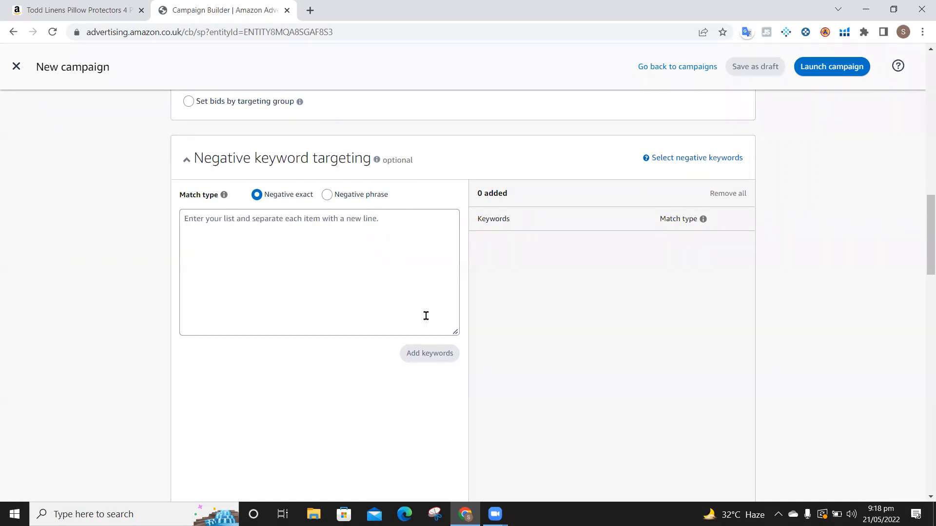
scroll(426, 316, down, 5)
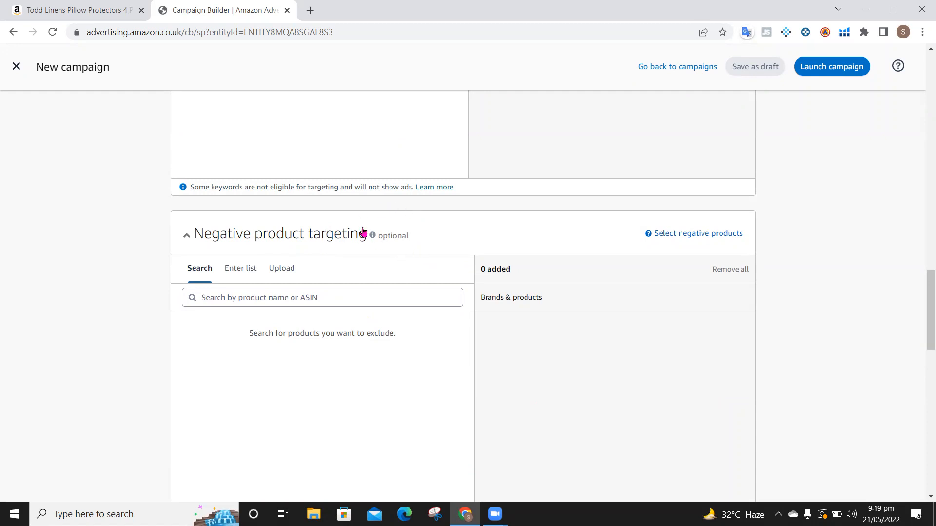
scroll(369, 315, down, 8)
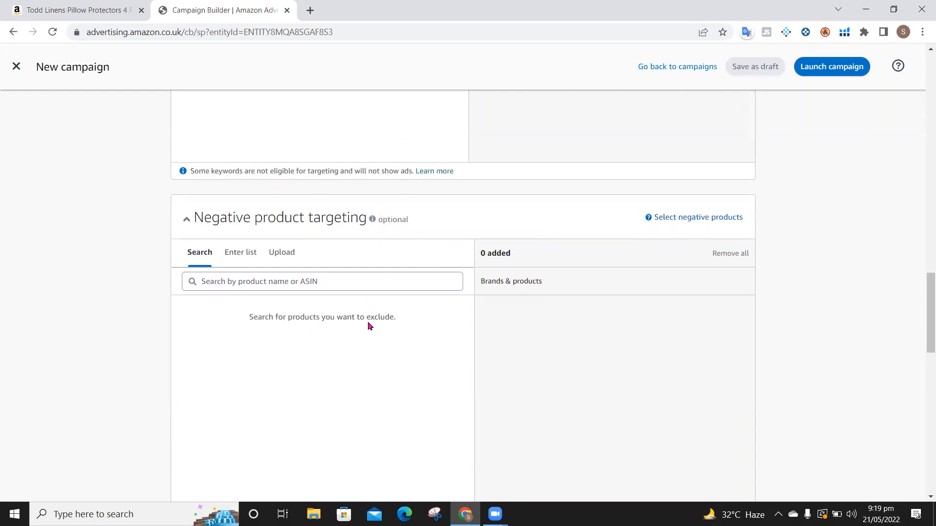
scroll(369, 326, down, 1)
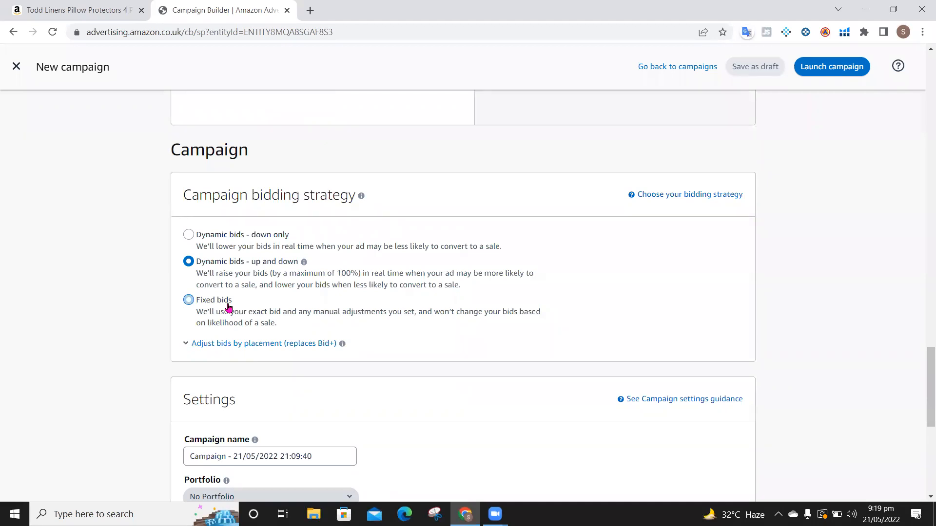
click(189, 235)
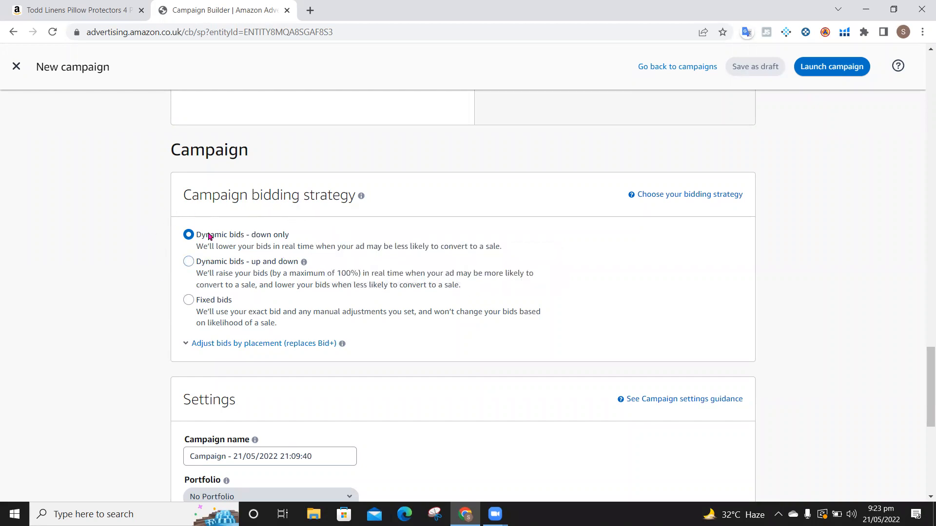
- Replace the default campaign name with "Pillows Auto 1" in the campaign settings
scroll(286, 323, down, 3)
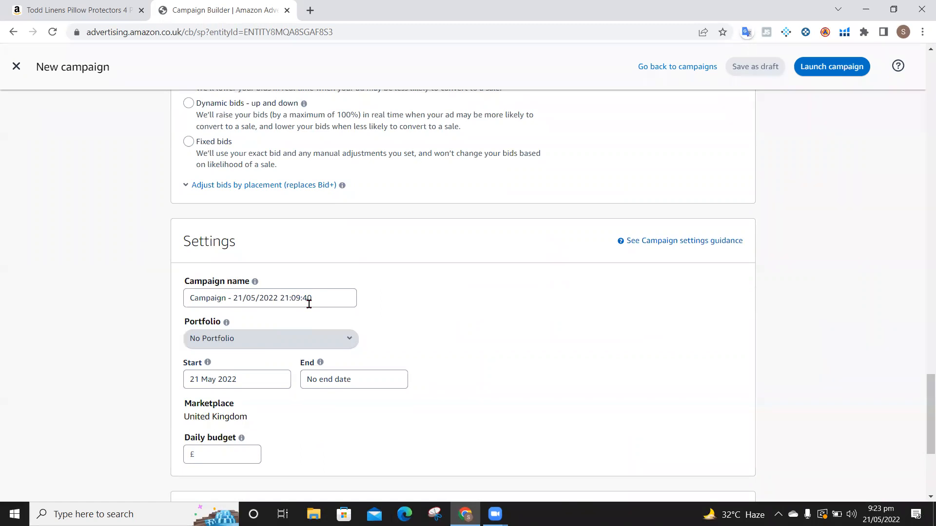
click(308, 304)
key(ctrl+a)
text(Pillows Auto 1)
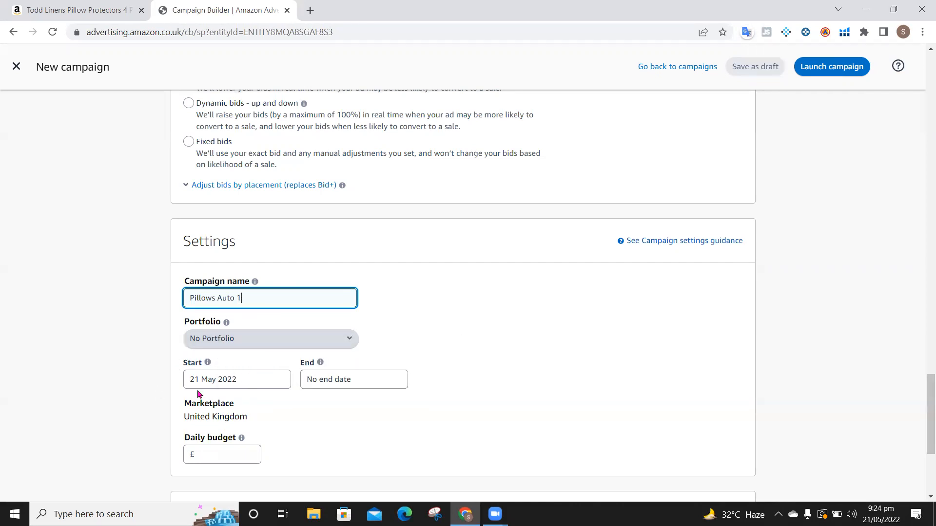
- Set the campaign's daily budget to £20
mouse_move(321, 366)
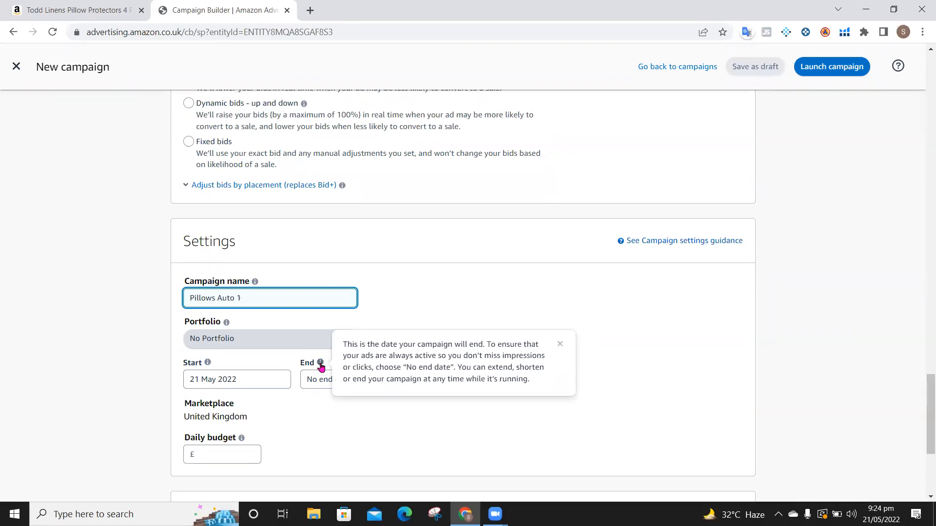
scroll(273, 411, down, 1)
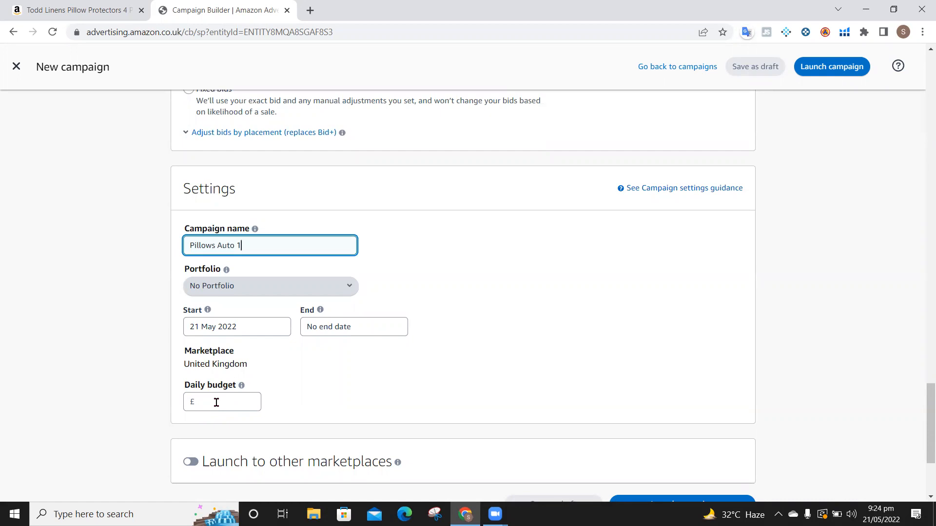
text(20)
click(235, 402)
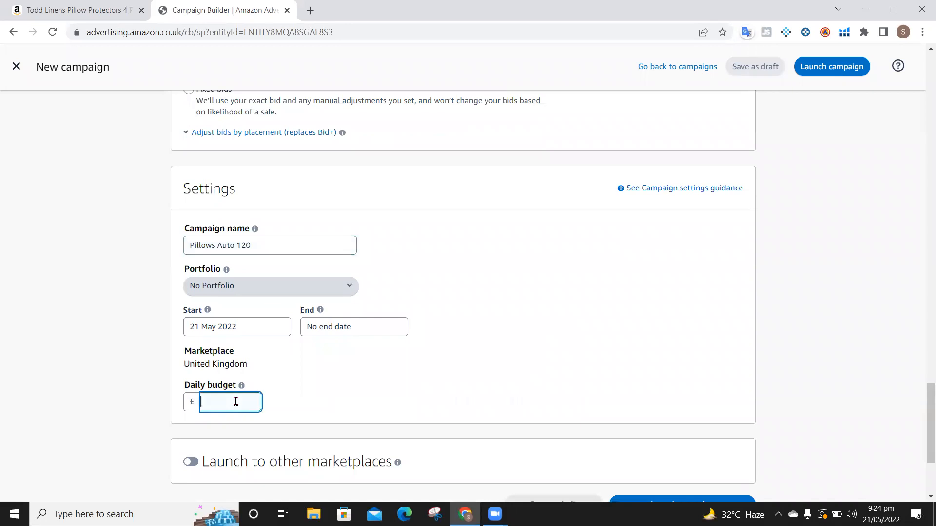
text(20)
click(366, 390)
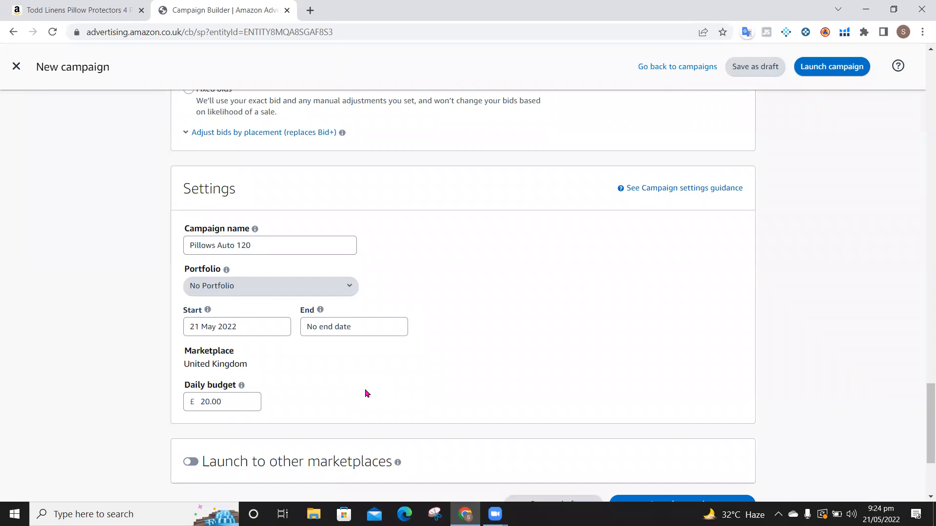
- Review the whole campaign form, from the added product and the targeting bid to the settings and launch options
scroll(367, 394, down, 2)
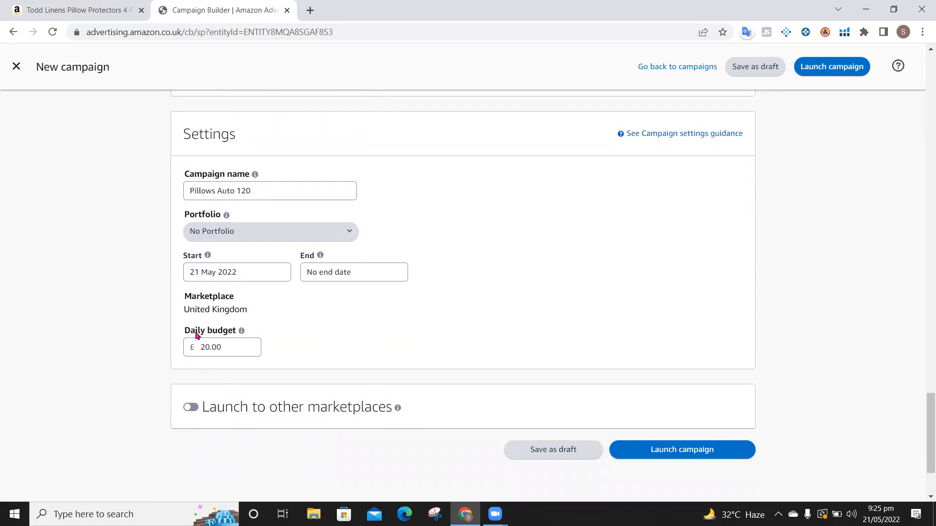
scroll(269, 245, up, 15)
scroll(269, 244, up, 15)
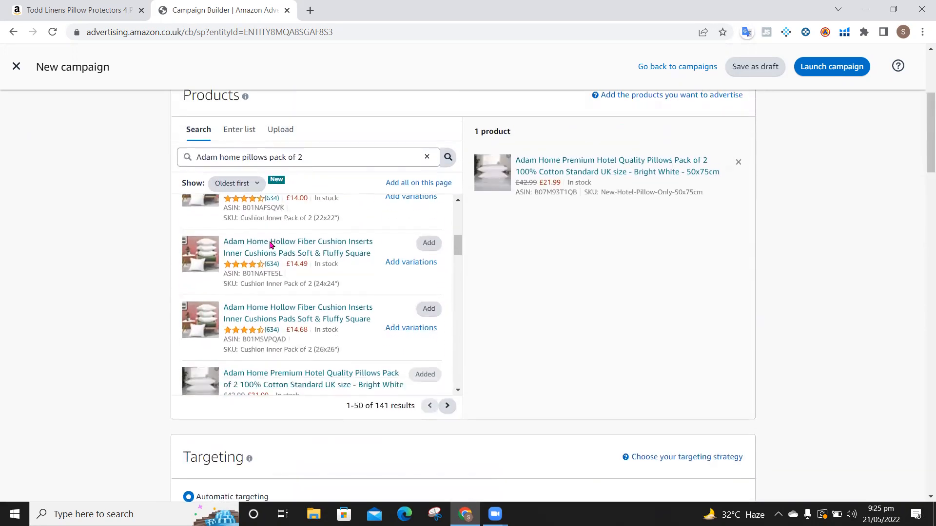
scroll(270, 245, down, 5)
scroll(43, 314, down, 5)
scroll(43, 313, down, 4)
scroll(43, 313, up, 2)
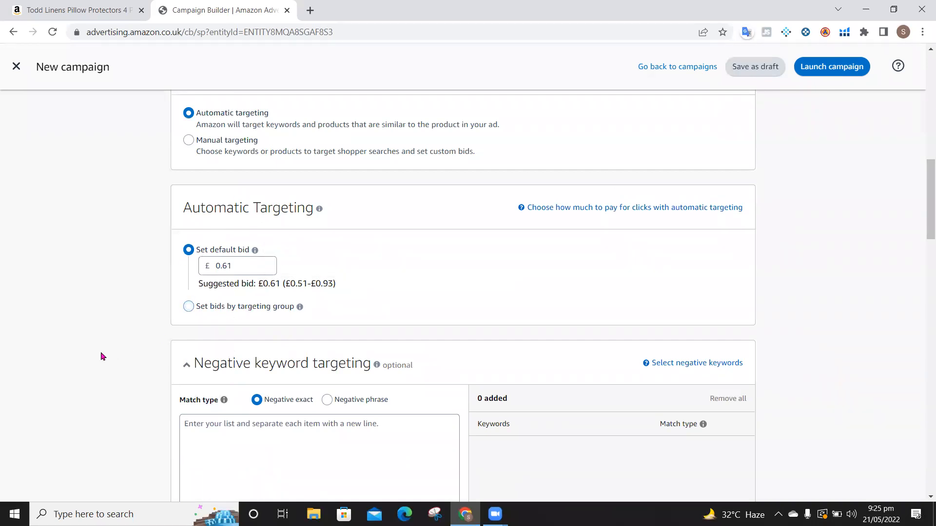
scroll(101, 357, down, 15)
scroll(100, 357, down, 10)
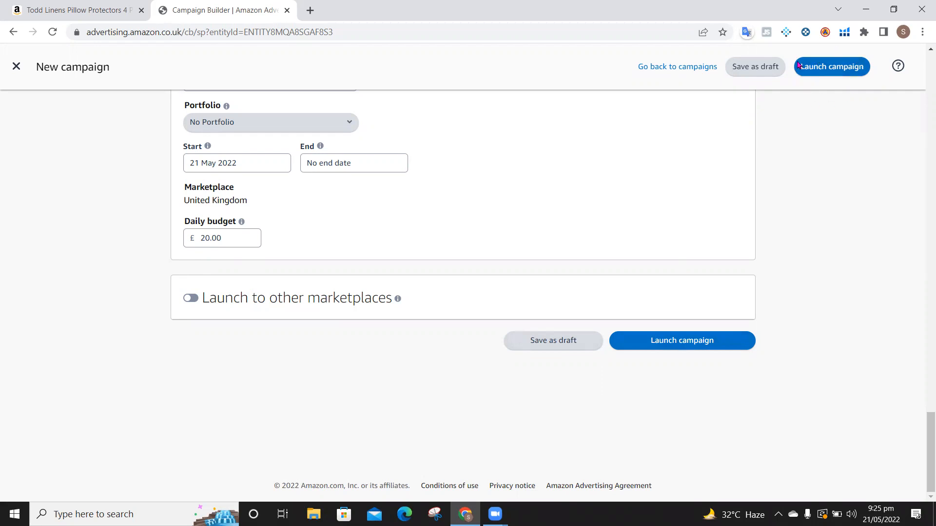
- Rename the ad group to "Pillows Manual Exact Match" in the ad group settings
scroll(526, 263, up, 20)
scroll(526, 263, up, 15)
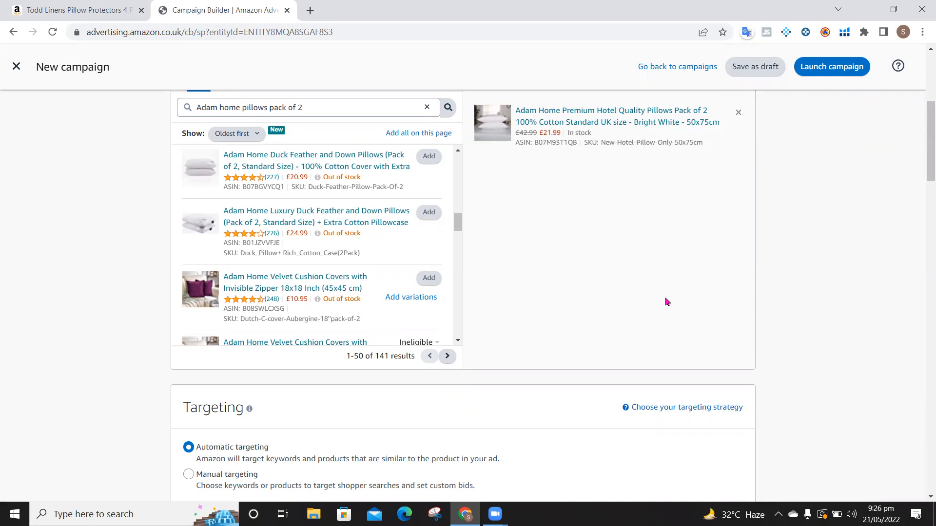
scroll(666, 301, up, 5)
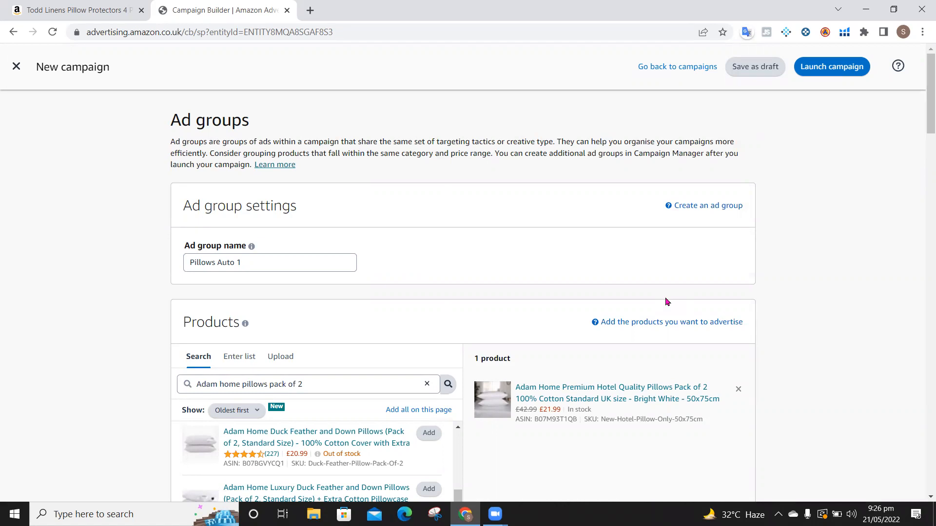
click(459, 62)
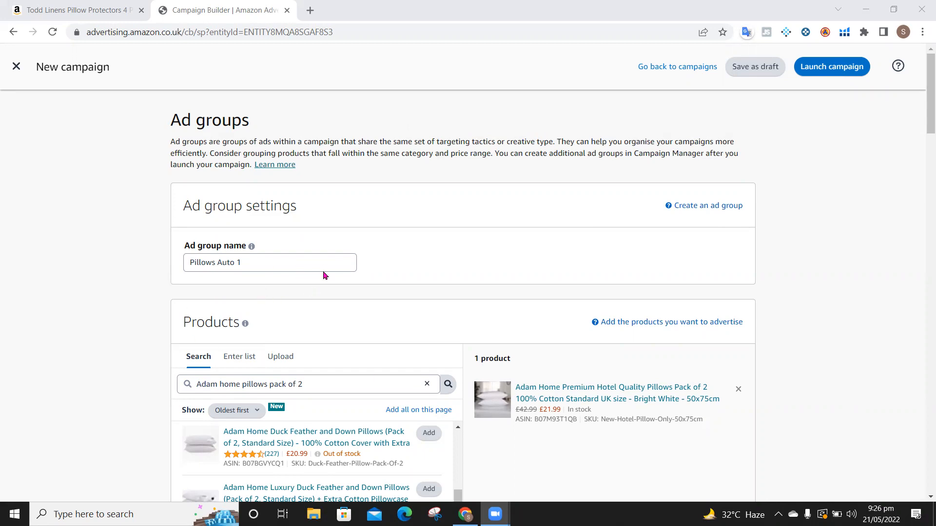
click(271, 263)
key(BackSpace)
key(BackSpace)
key(BackSpace)
key(BackSpace)
key(BackSpace)
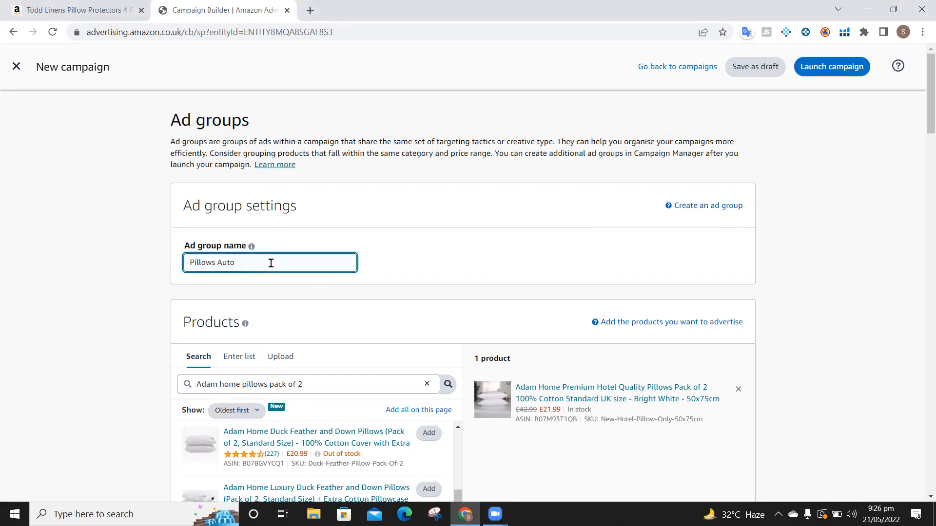
key(BackSpace)
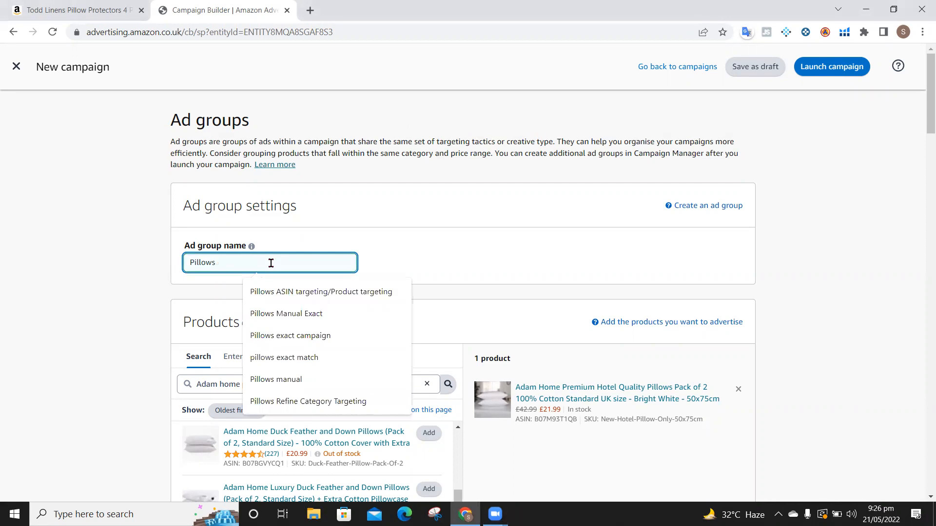
text(Manual Eaxct )
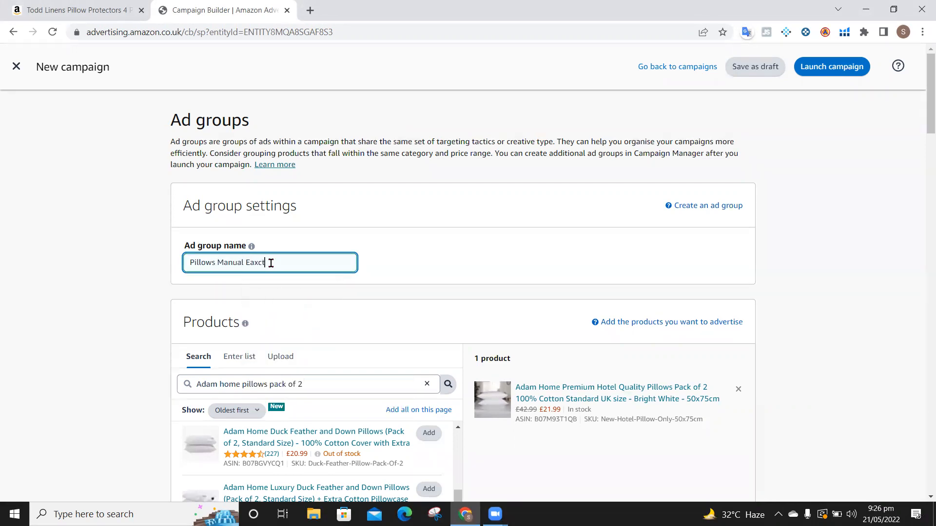
text(Match)
click(522, 273)
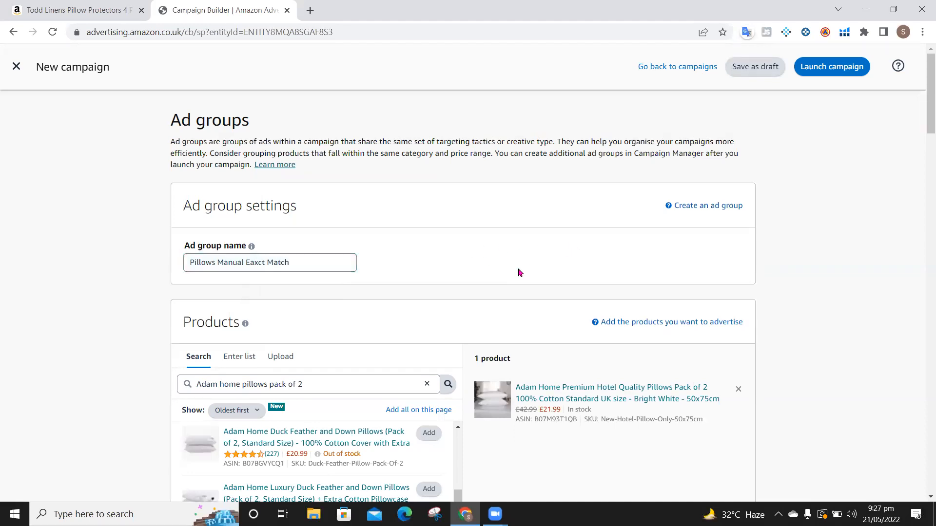
click(261, 264)
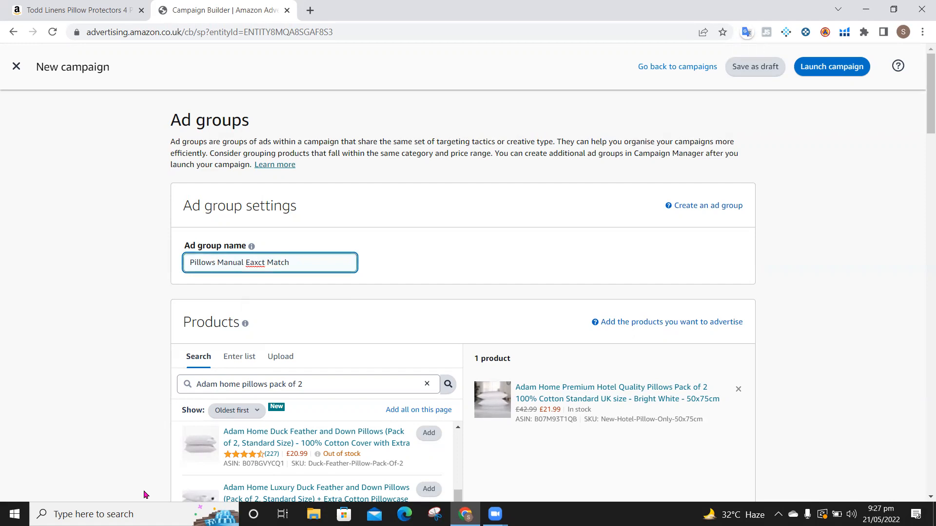
key(BackSpace)
key(BackSpace)
key(BackSpace)
text(xac)
key(BackSpace)
click(447, 244)
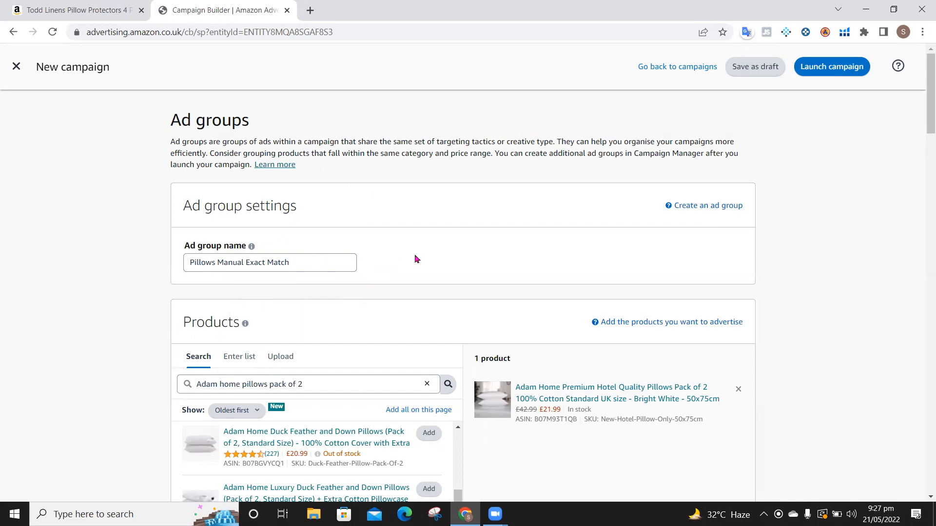
- Switch the ad group's targeting strategy to "Manual targeting" and look over the product, keyword targeting and suggested keyword options
scroll(416, 259, down, 3)
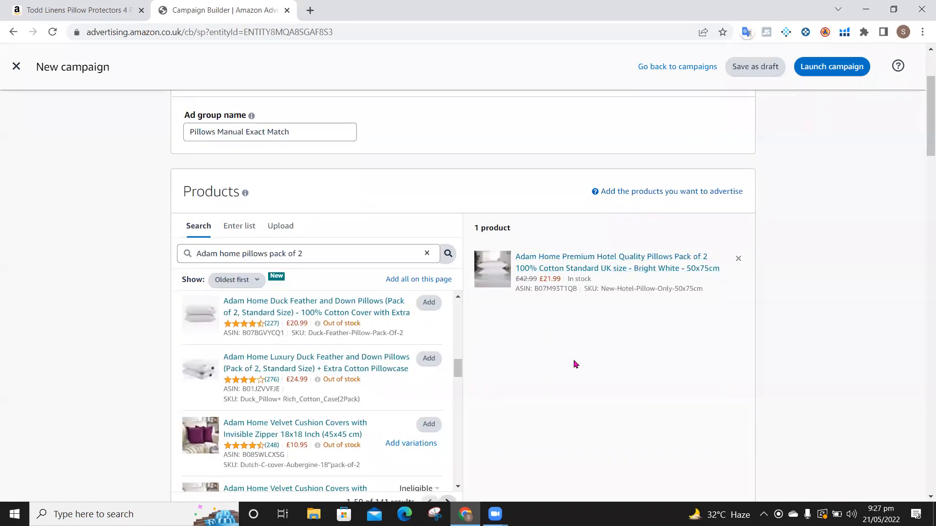
scroll(576, 364, down, 9)
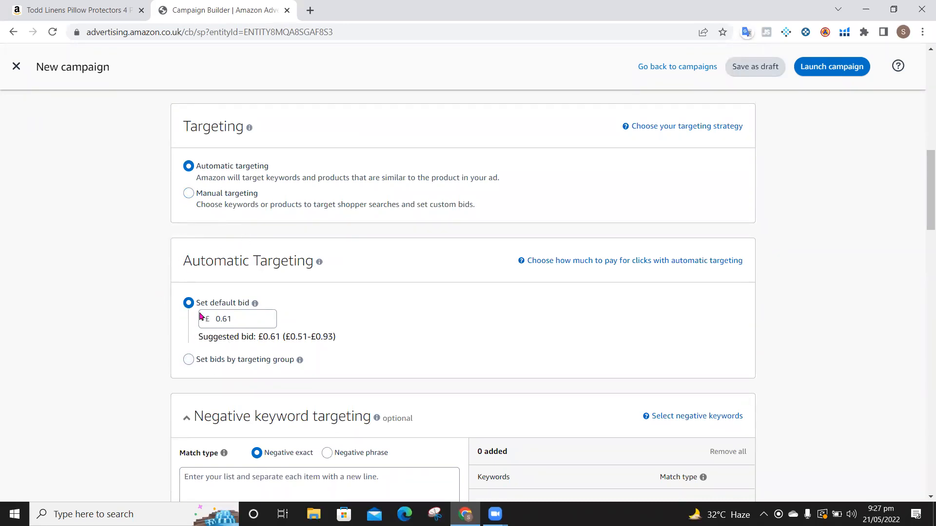
click(188, 195)
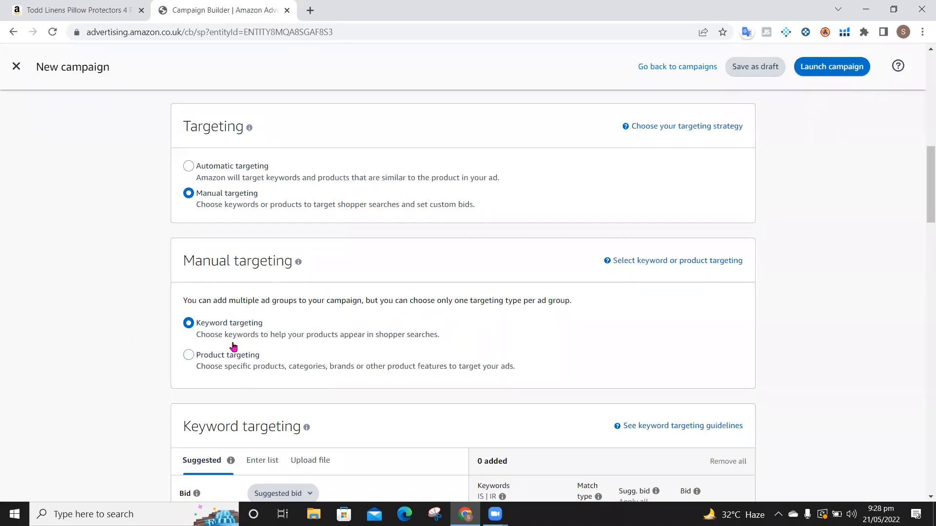
scroll(234, 345, down, 3)
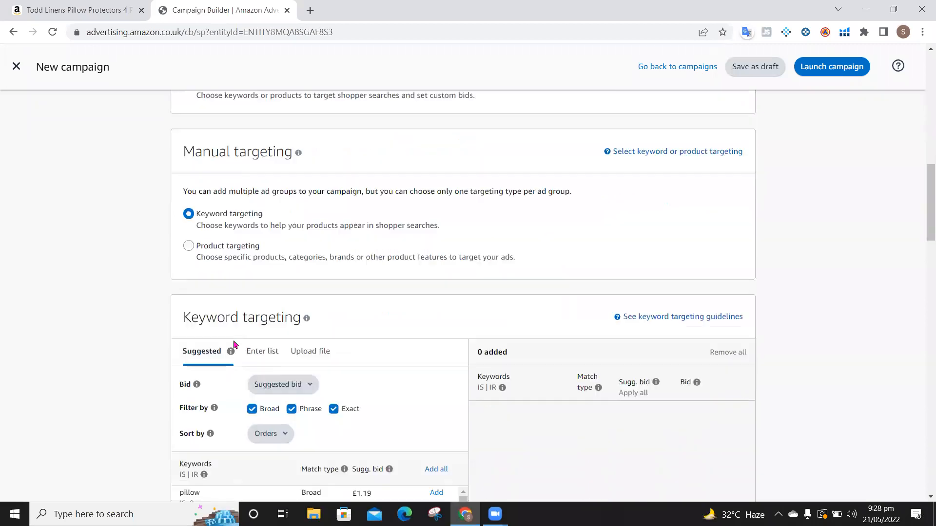
scroll(234, 345, down, 2)
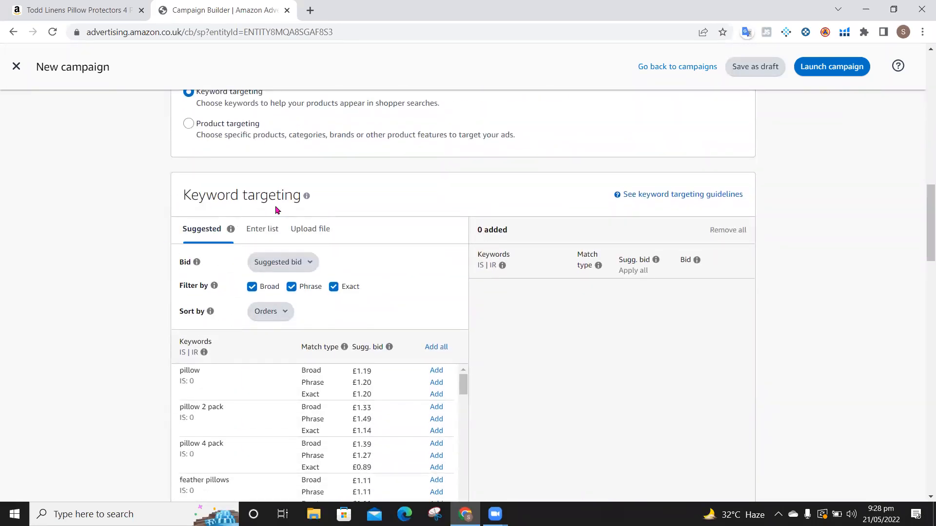
scroll(276, 210, up, 15)
scroll(276, 210, down, 3)
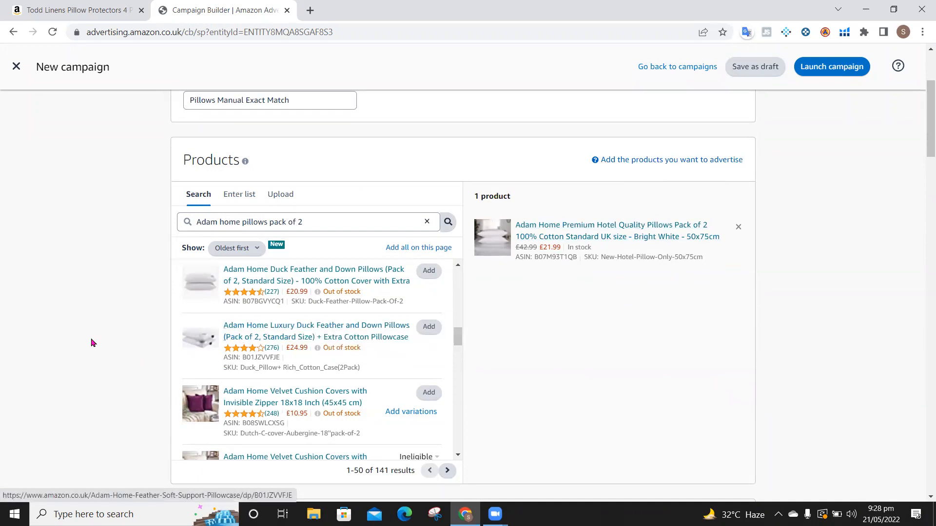
scroll(93, 343, down, 8)
scroll(93, 343, down, 5)
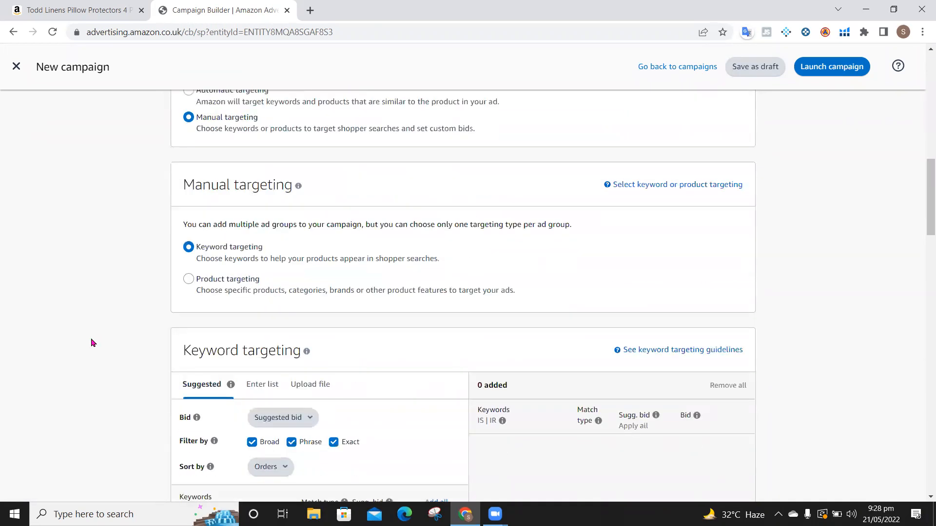
- Enter a manual keyword list for the campaign's keyword targeting with Pillows, Pillows 2 pack and Pillows pack of 2 on separate lines
scroll(155, 252, up, 3)
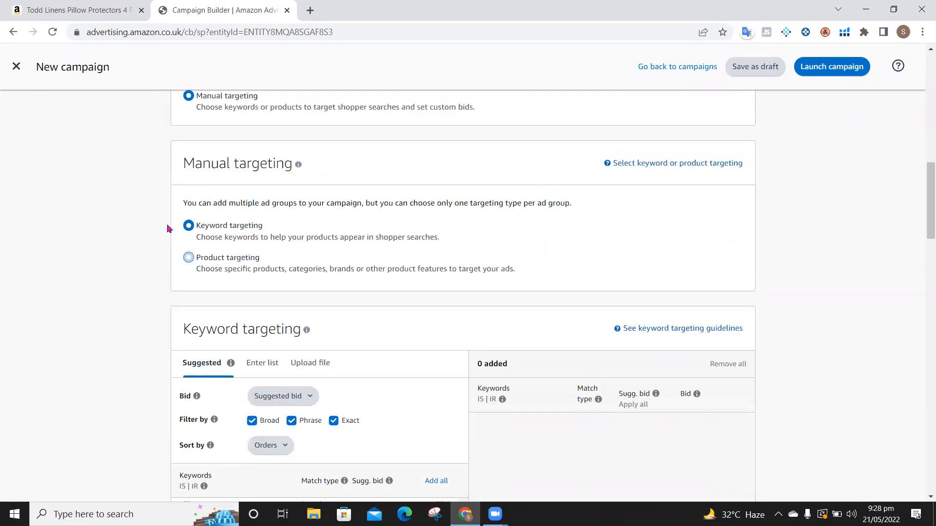
scroll(139, 270, down, 3)
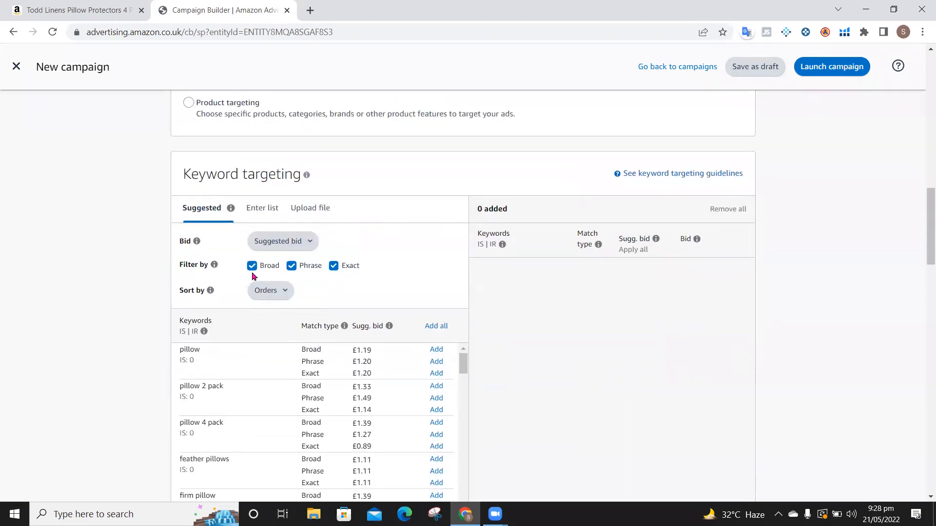
scroll(127, 441, down, 3)
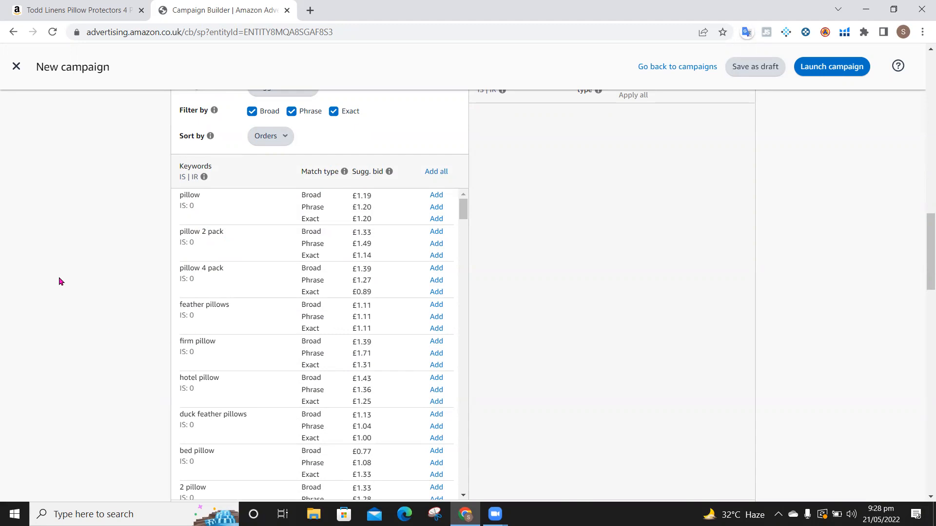
scroll(59, 282, up, 5)
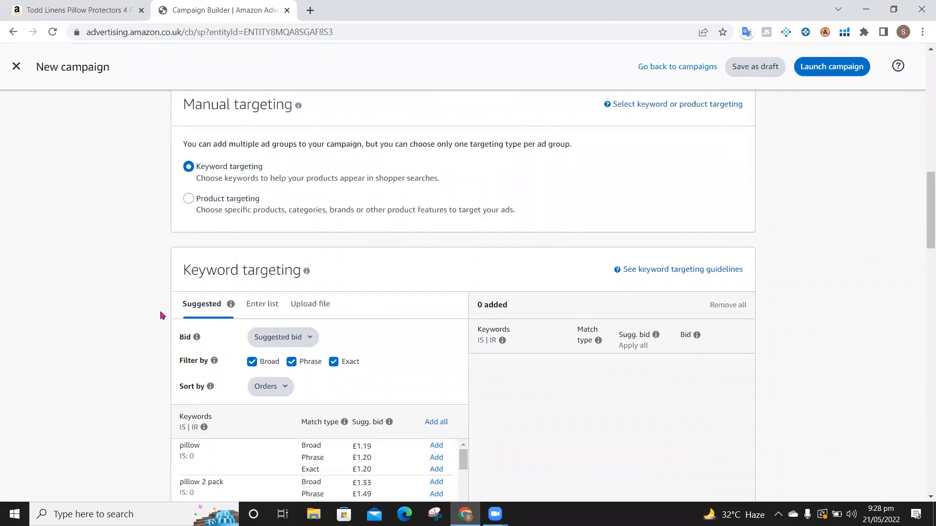
click(257, 305)
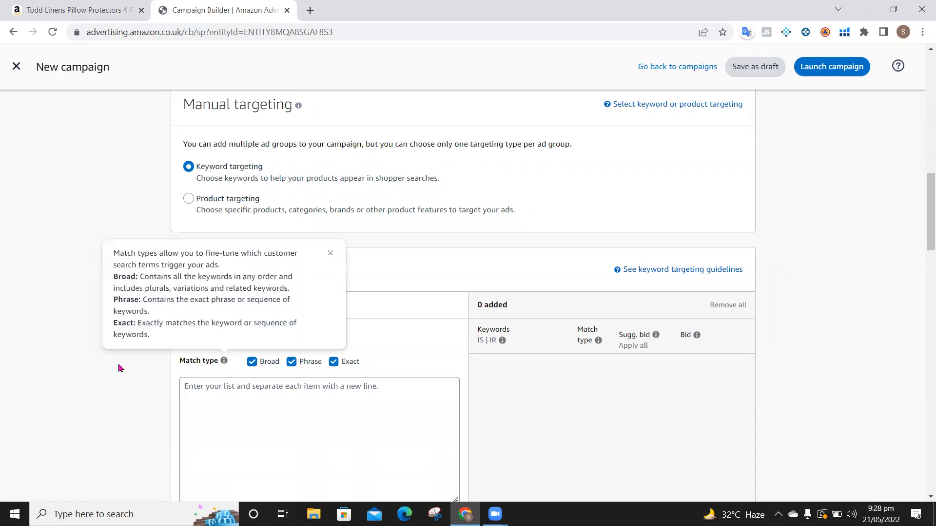
click(242, 400)
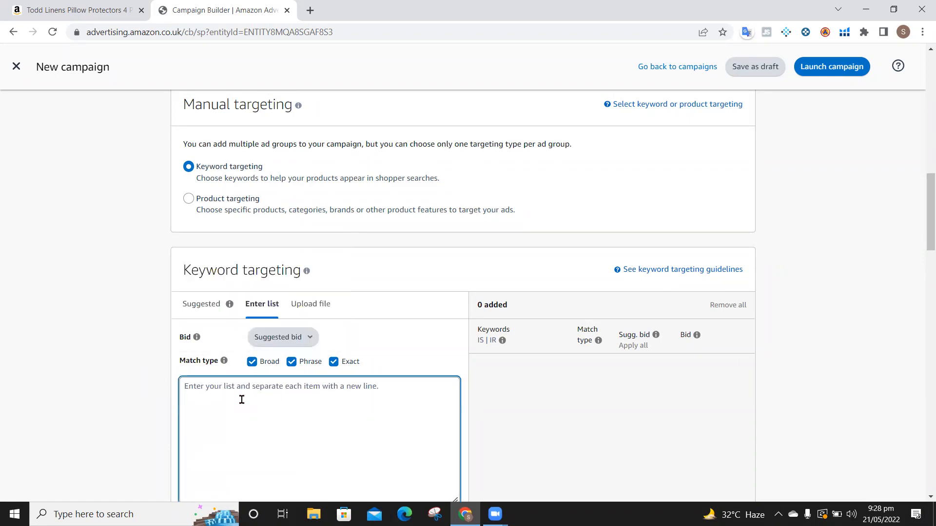
scroll(105, 375, down, 2)
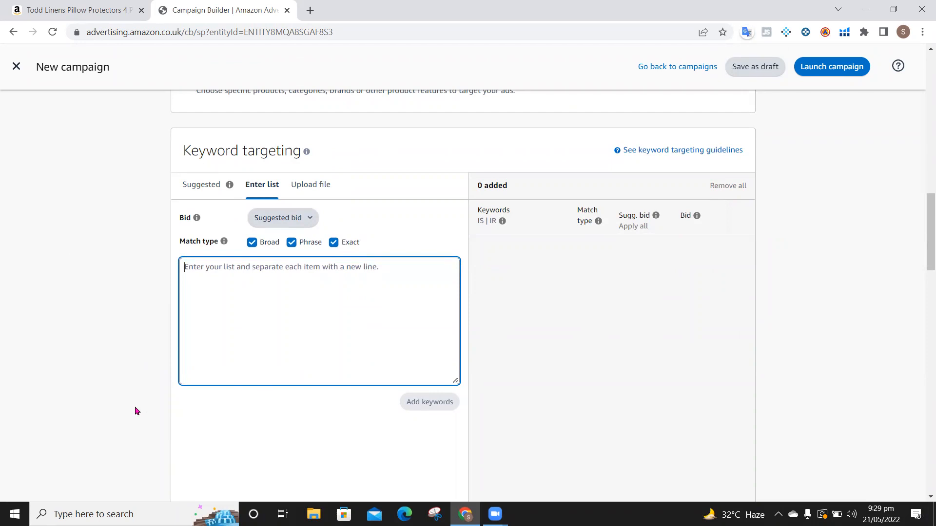
text(Pillows)
key(Return)
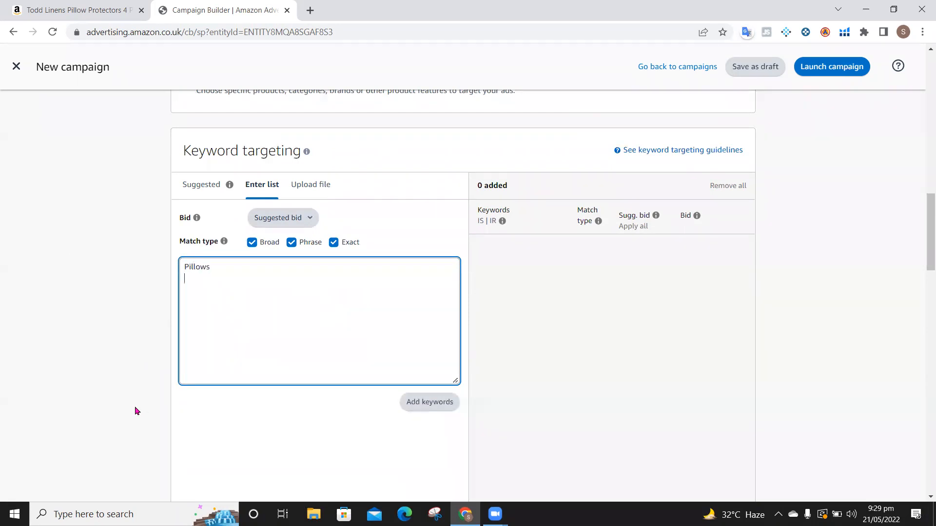
text(Pillows 2 pack Pillows pa)
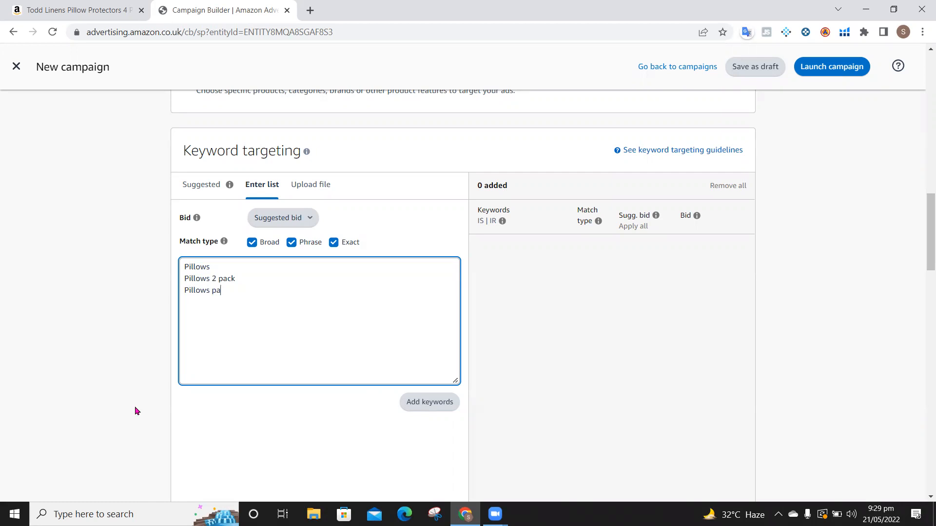
text(ck of 2)
key(Return)
- Restrict the match type to Exact only and add the listed keywords to the campaign
click(224, 242)
click(251, 244)
click(291, 244)
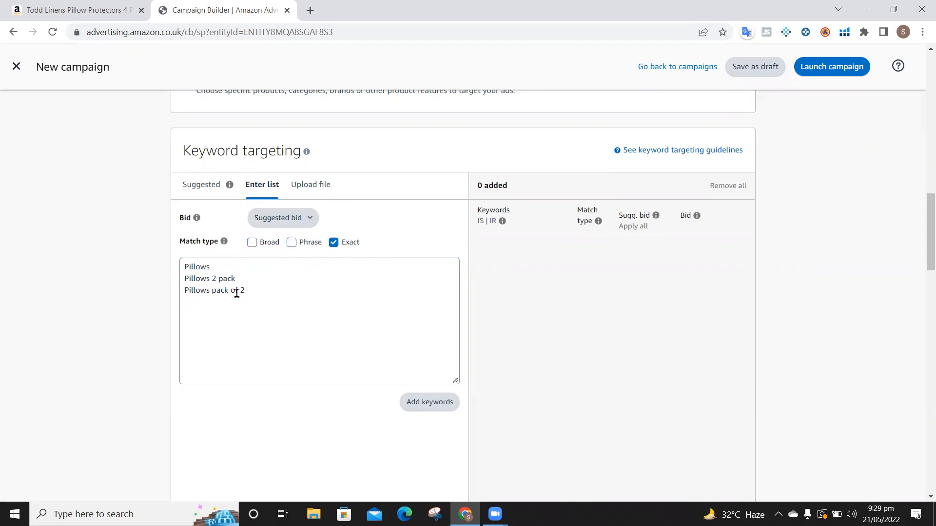
click(434, 402)
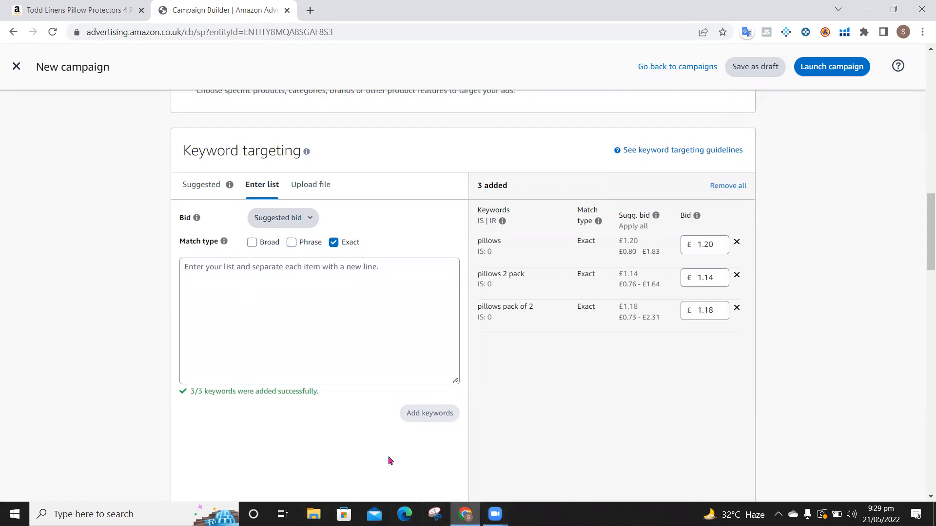
- Minimize the browser, switch to Excel from the desktop and create a new blank workbook
key(alt+Tab)
key(alt+Tab)
key(alt+Tab)
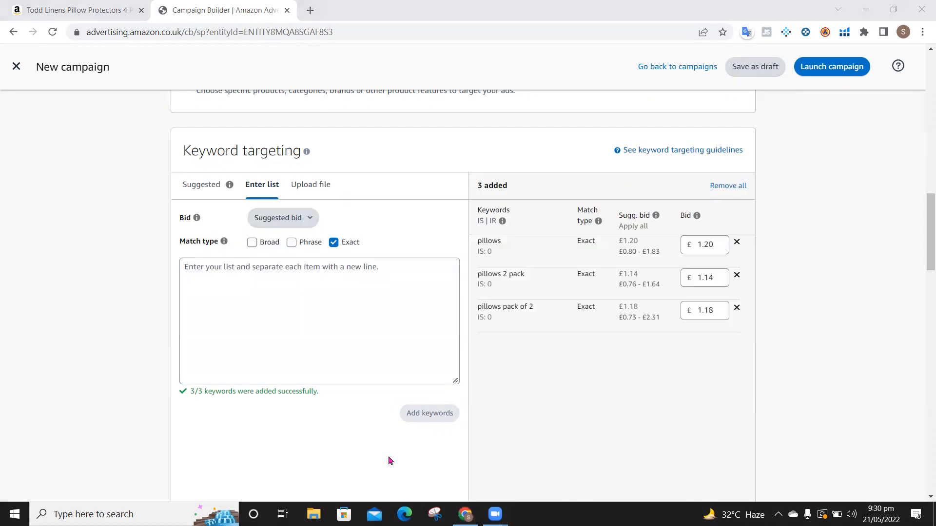
click(865, 9)
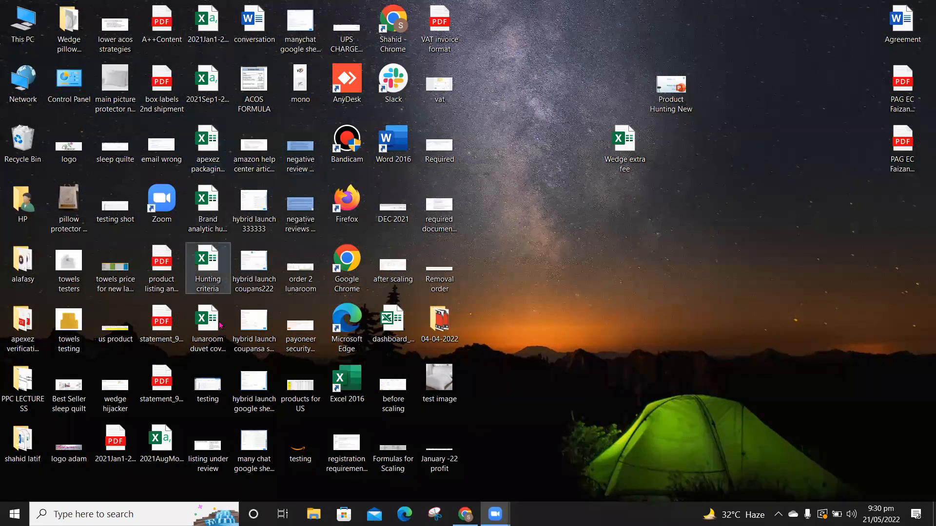
double_click(351, 389)
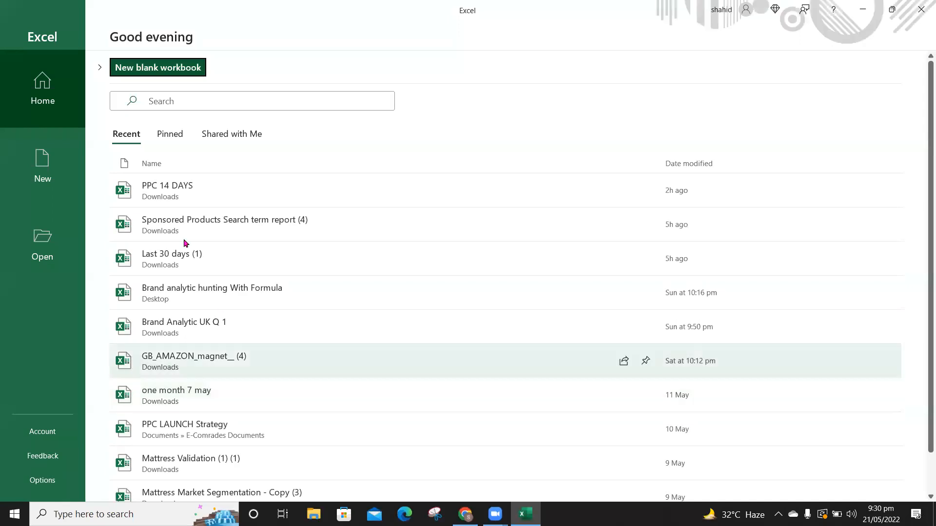
click(166, 73)
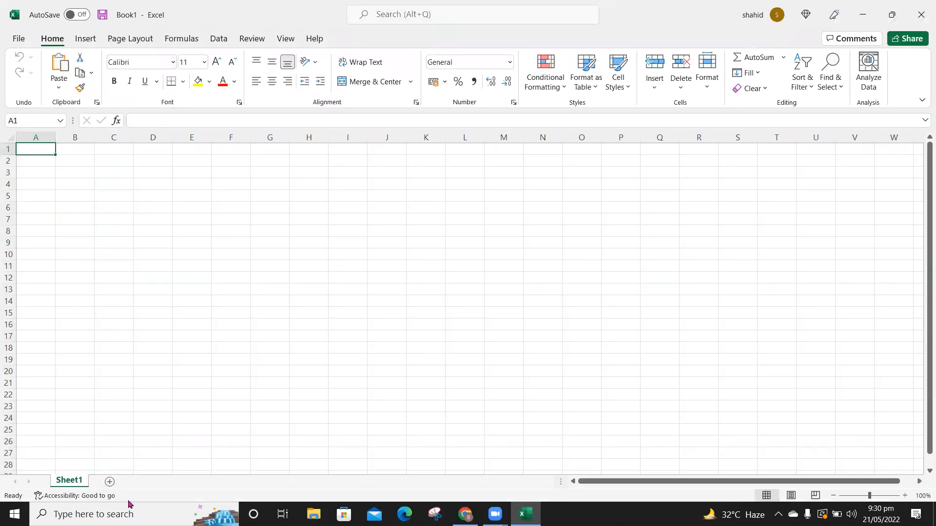
- Enter "Pillows 2 pack" in A1 and "Exact Match" in B1, autofitting both columns to their text
text(Pillows 2 pack)
key(Return)
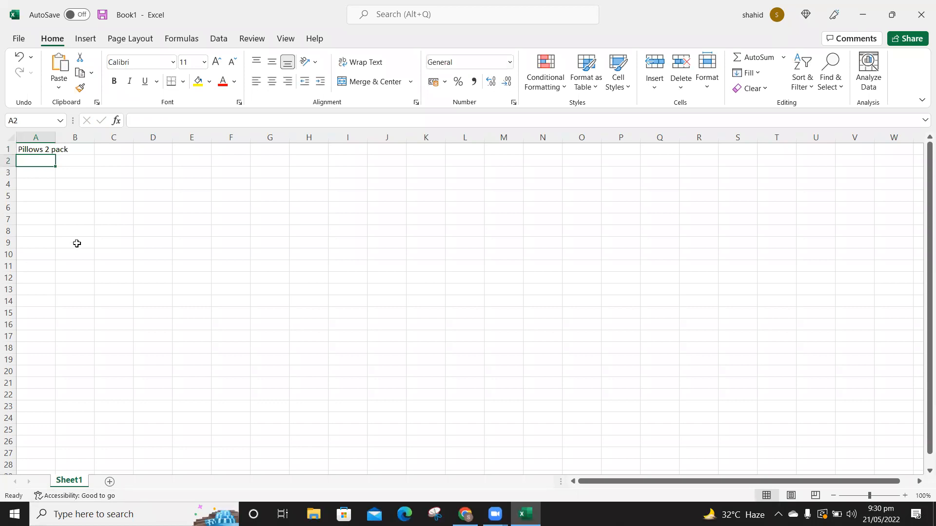
double_click(55, 137)
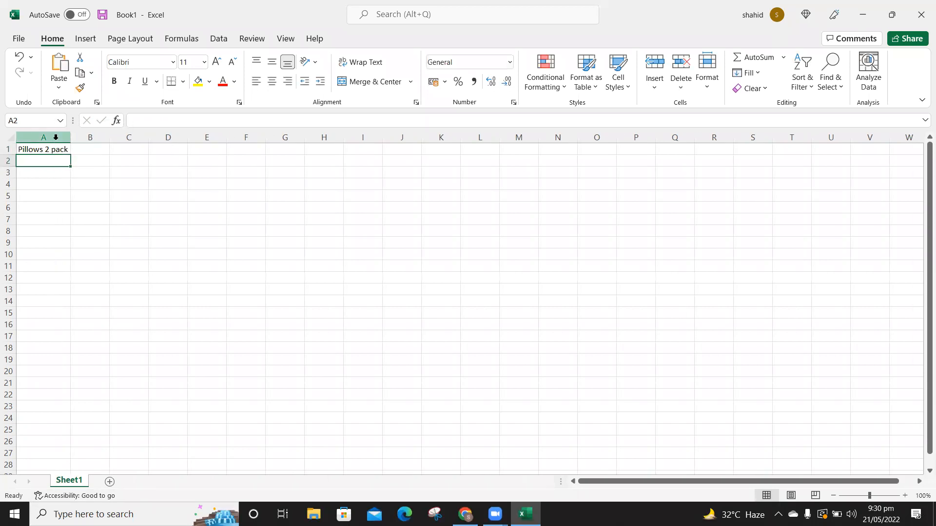
click(98, 150)
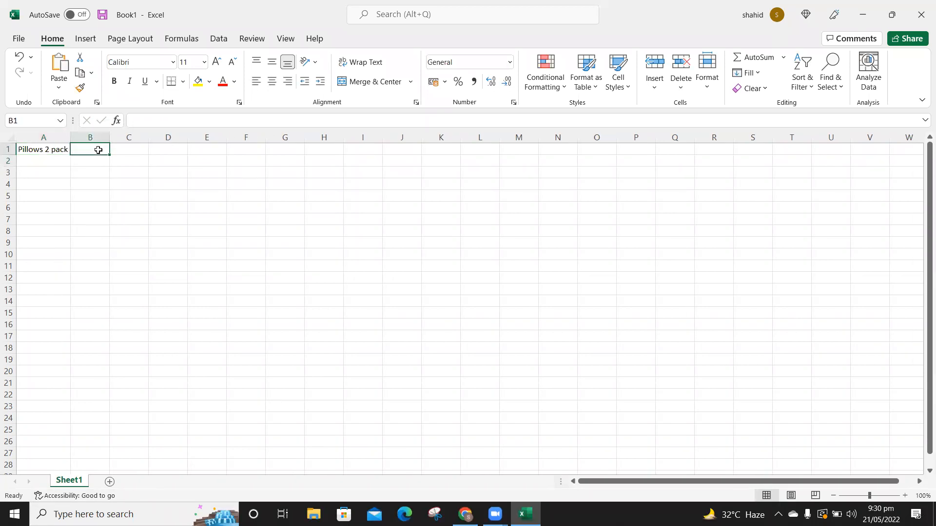
text(Exac)
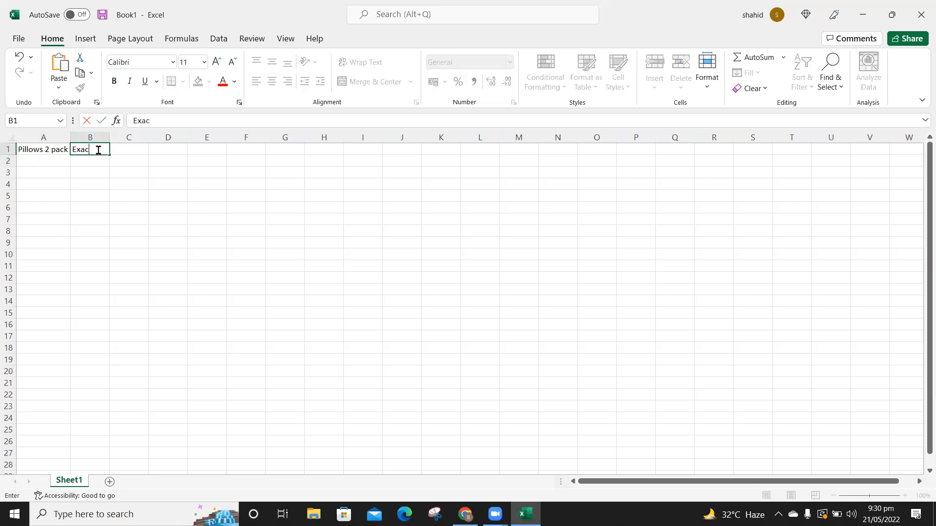
text(t Match)
key(Return)
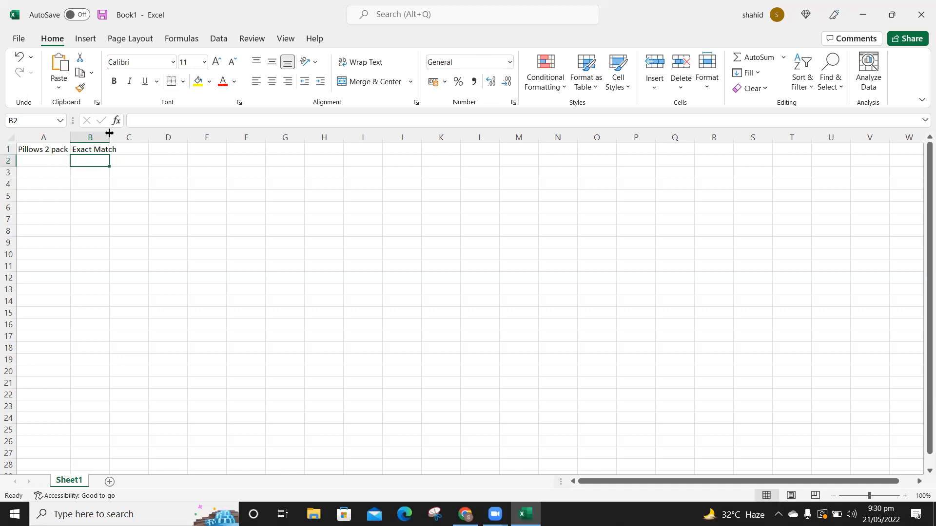
double_click(109, 137)
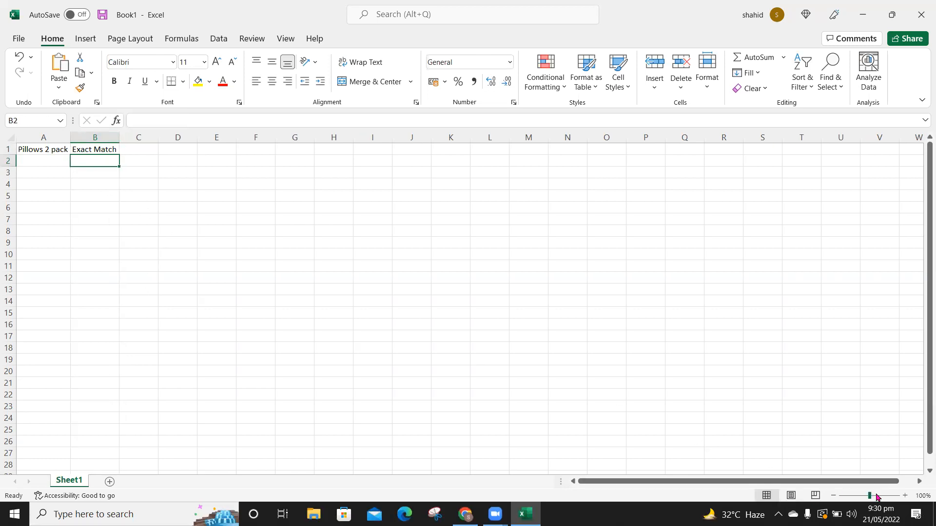
- Enter "Pillows 2 pack" in D1 and autofit column D to the text
drag(871, 495, 877, 494)
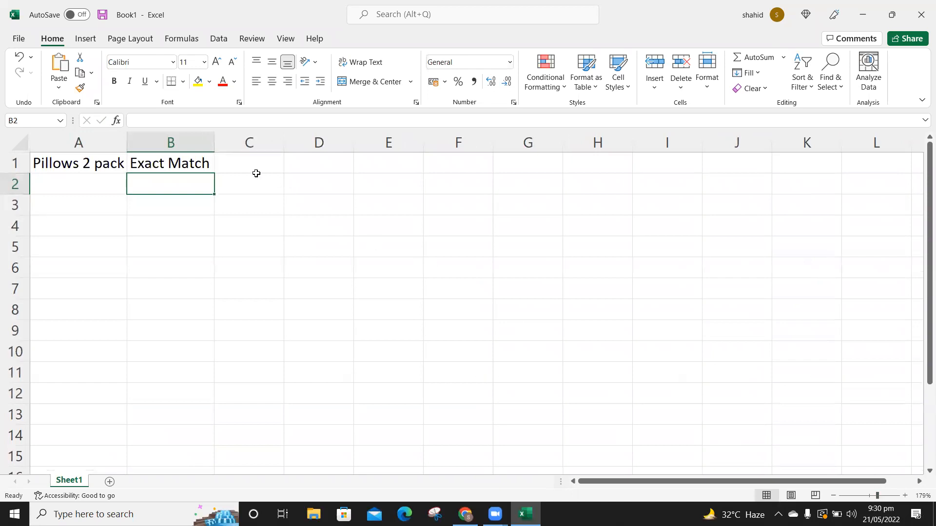
click(248, 158)
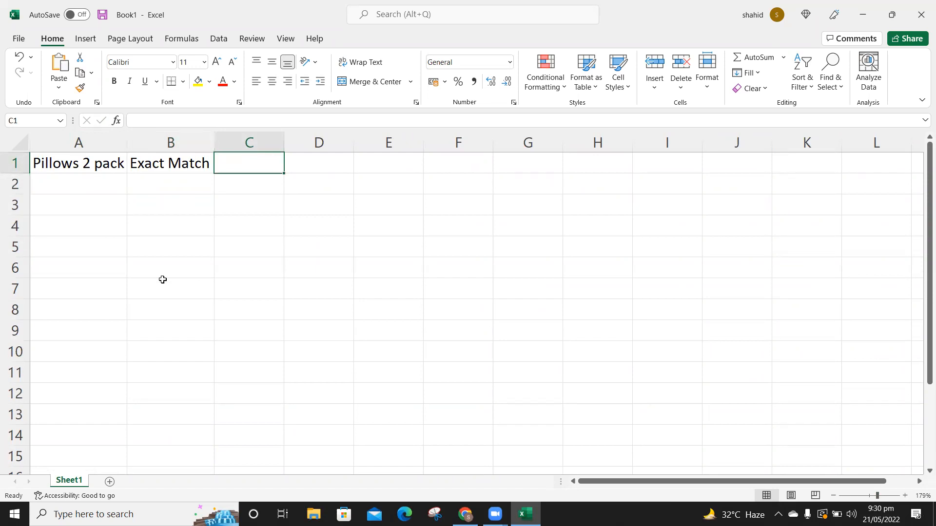
key(Right)
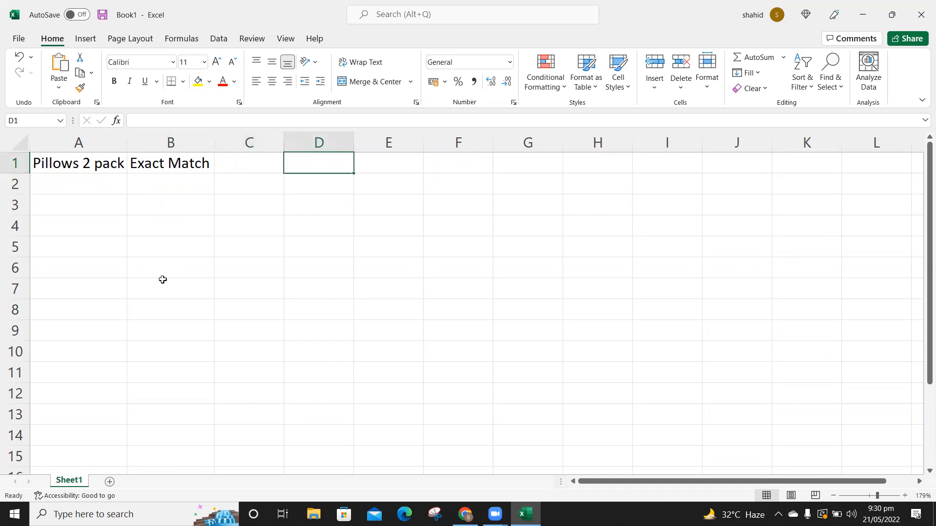
text(Pillows 2 pack)
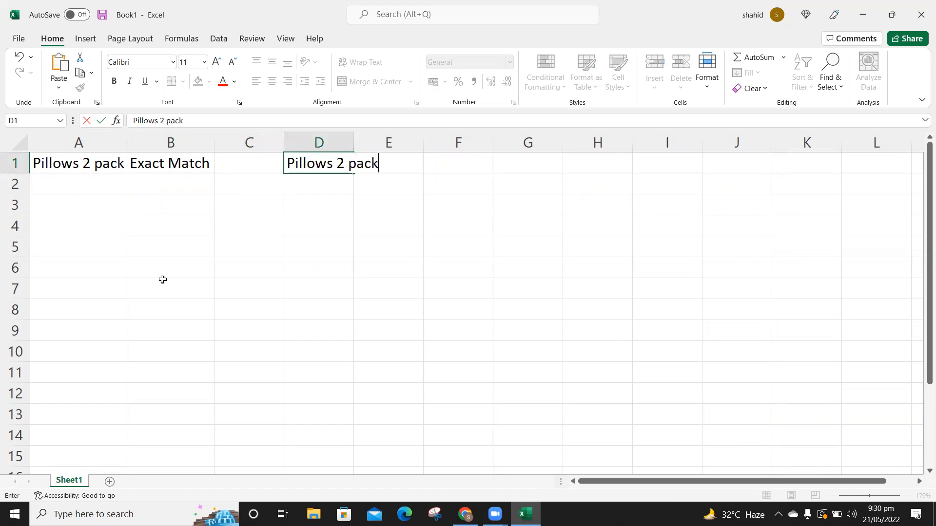
key(Return)
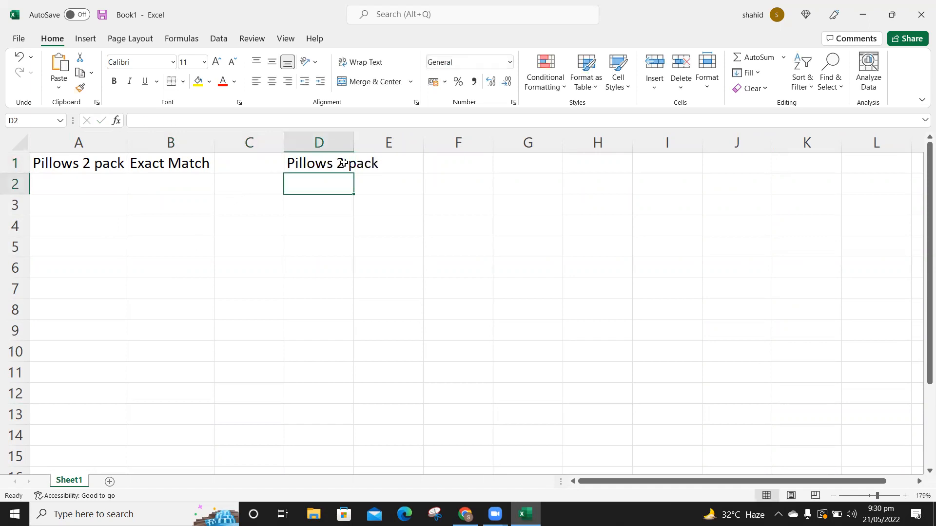
double_click(354, 131)
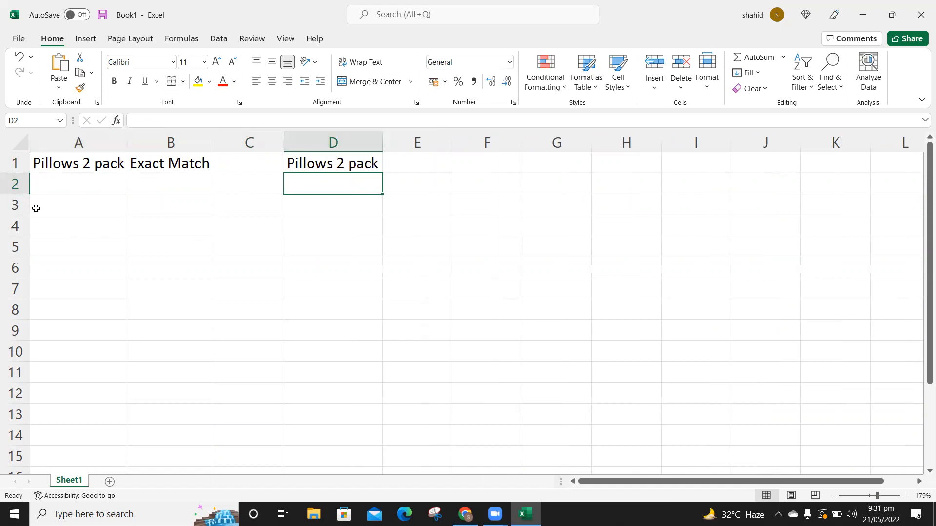
- Enter the singular variation "Pillow 2 pack" in D2, below the first search term
click(350, 166)
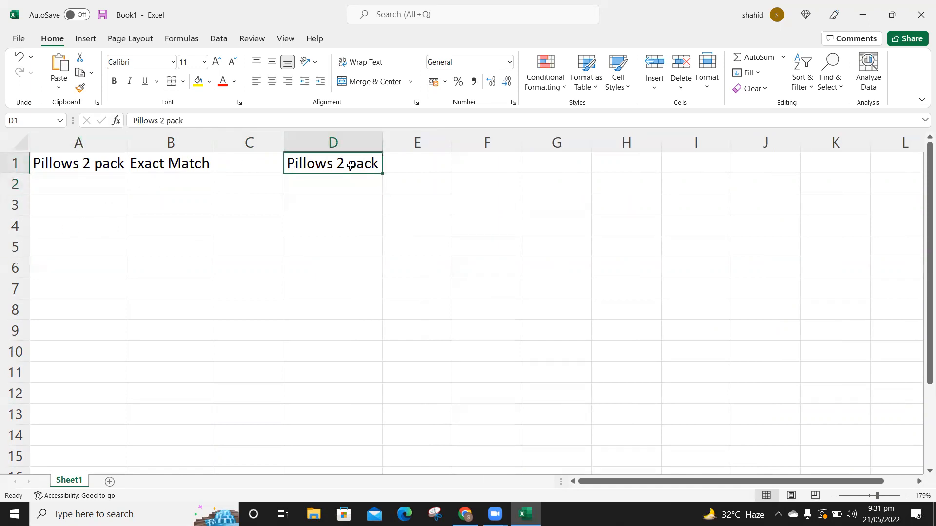
click(333, 189)
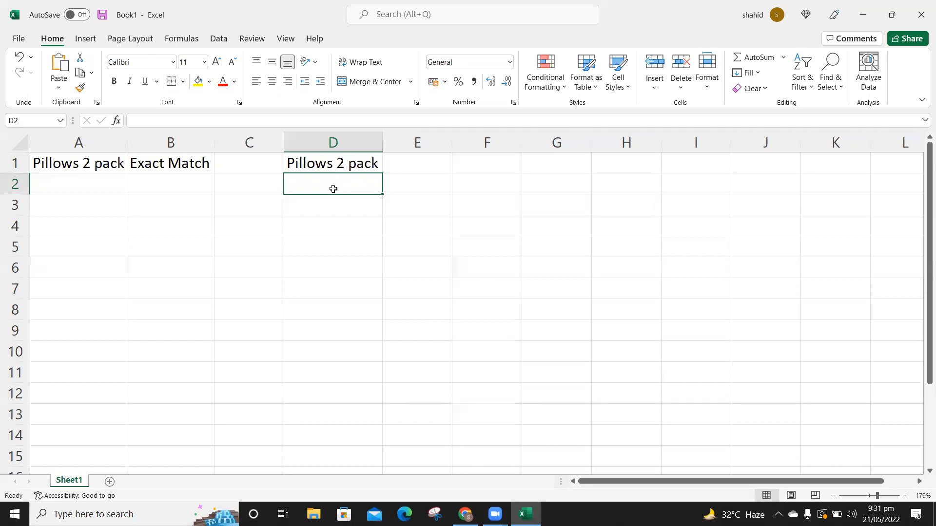
text(Pillow)
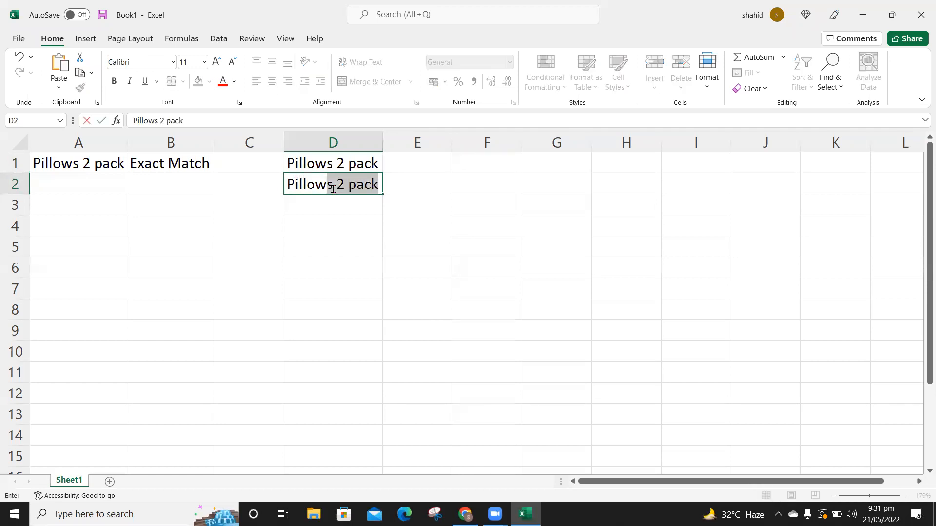
text( 2 pack)
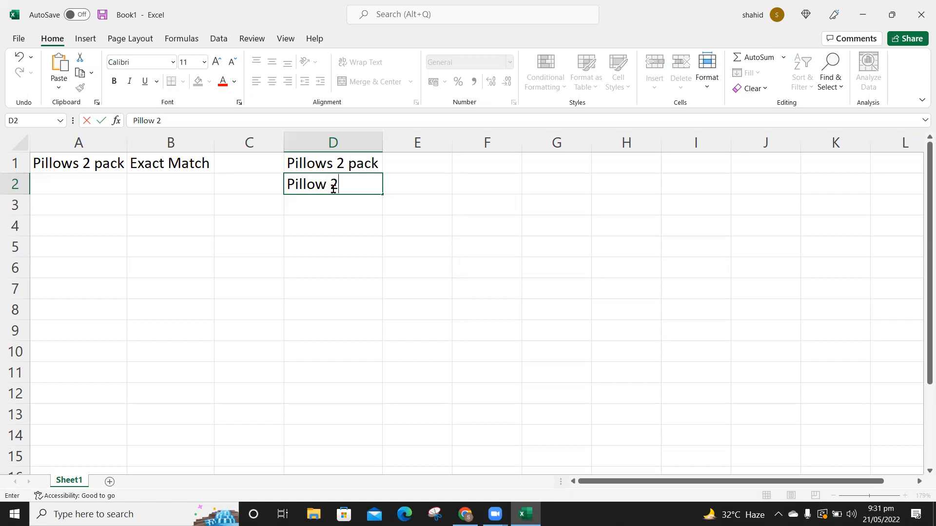
key(Return)
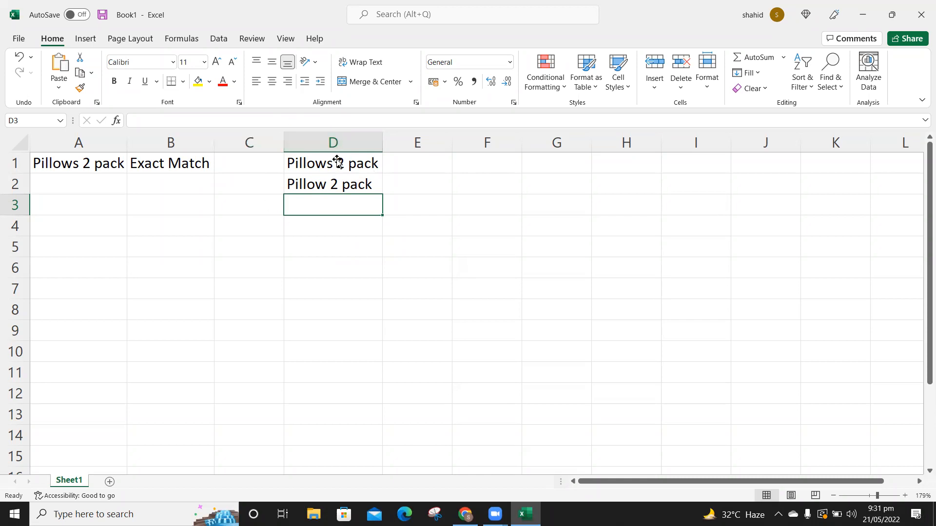
click(302, 191)
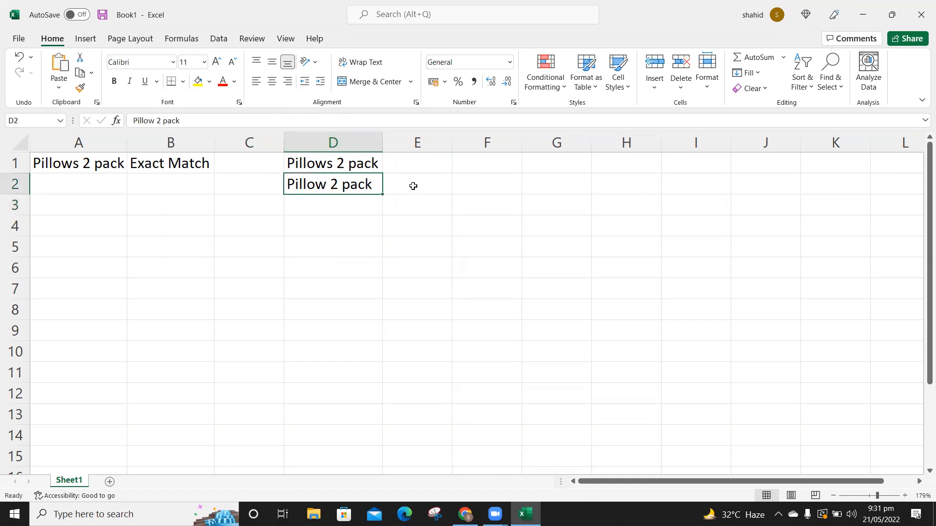
click(407, 167)
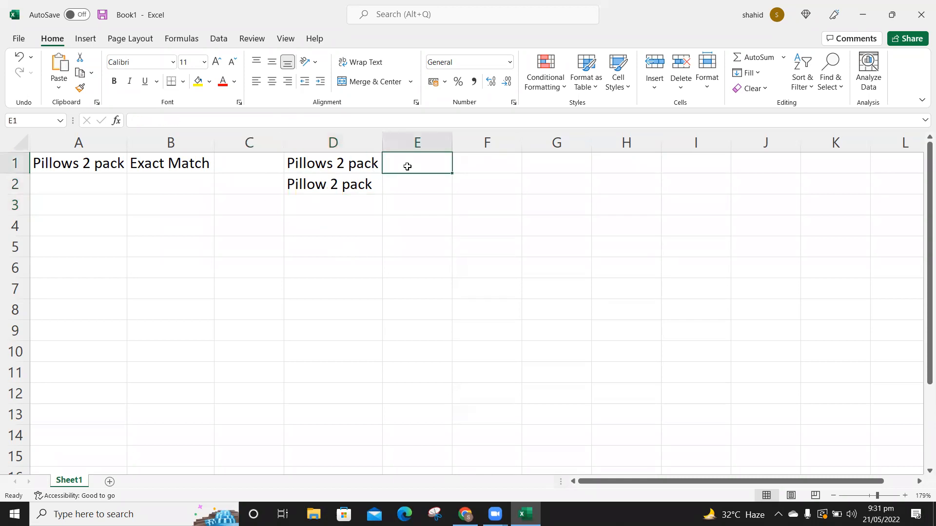
click(482, 168)
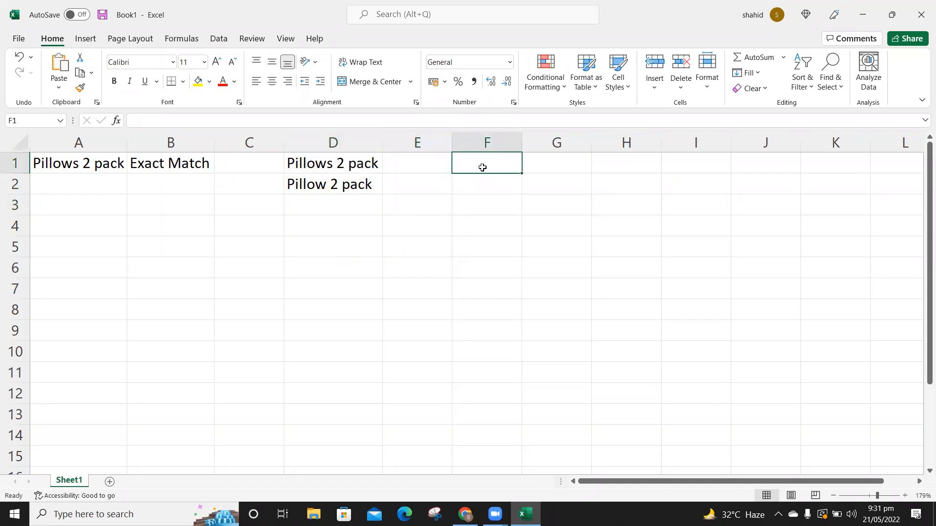
- Enter "Pillows pack of 2" in F1 and autofit column F to the text
text(Pillow)
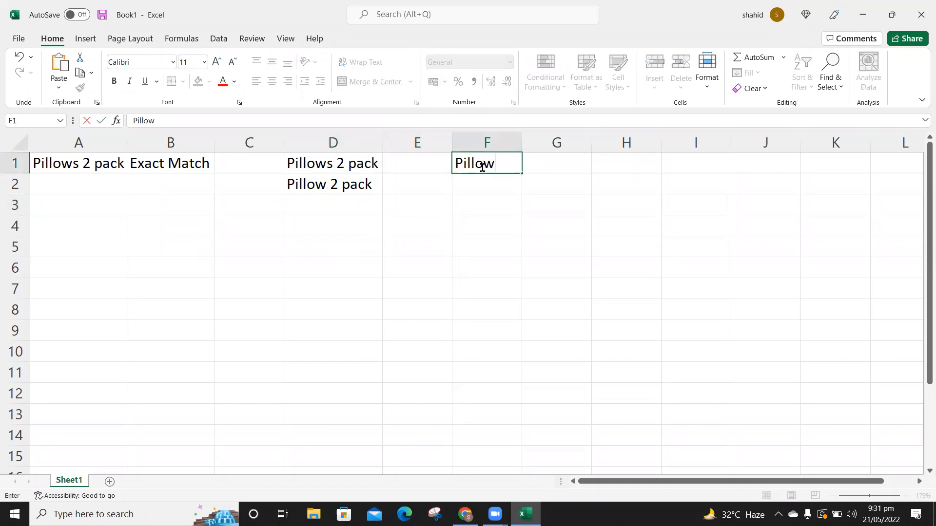
text(s pack of 2)
key(Return)
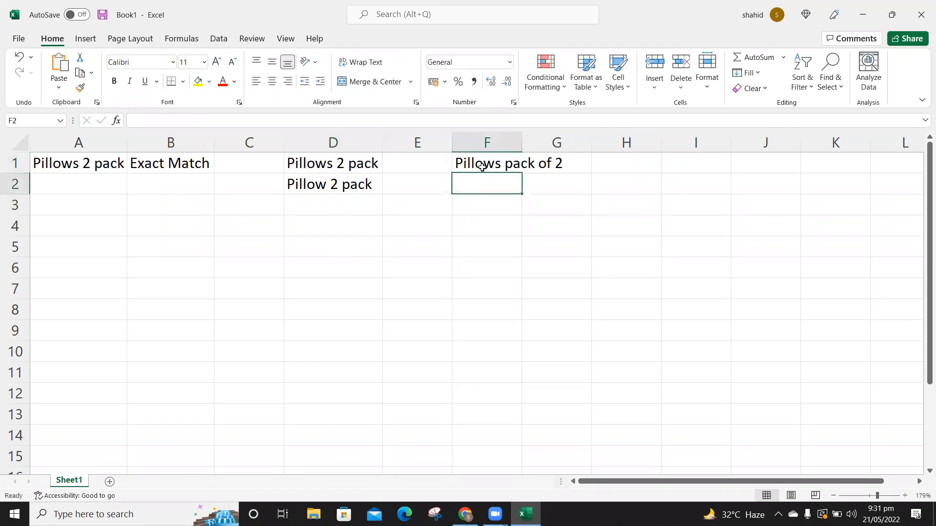
double_click(521, 138)
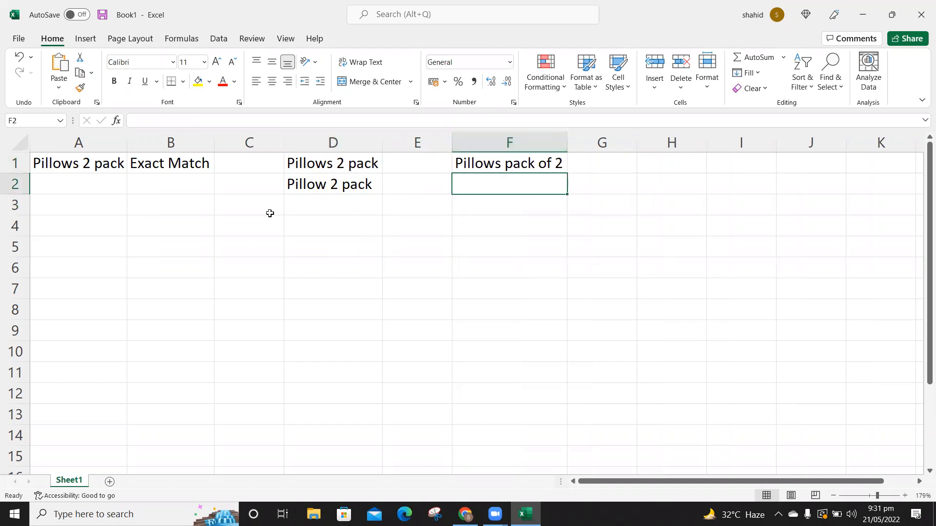
click(81, 164)
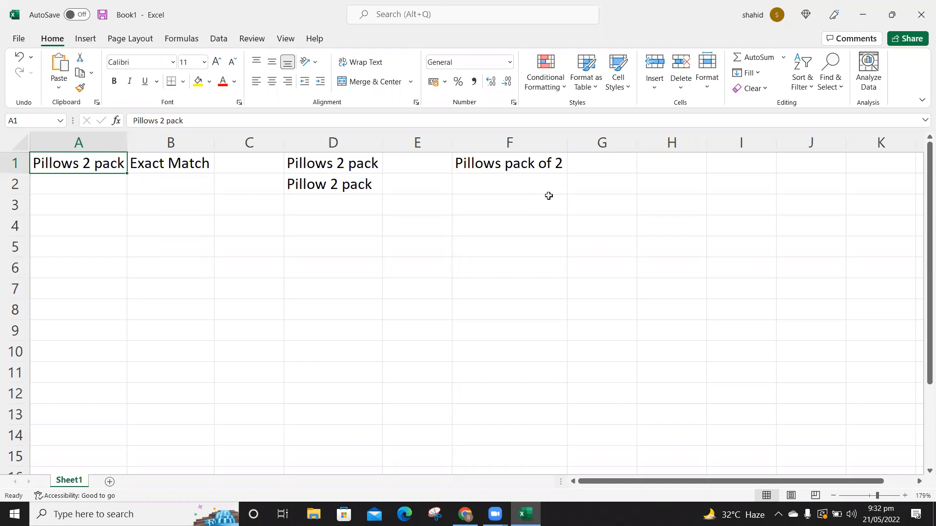
- Enter "xxxx" in G1 to mark "Pillows pack of 2" as not covered by exact match
double_click(593, 161)
text(xxxx)
key(Return)
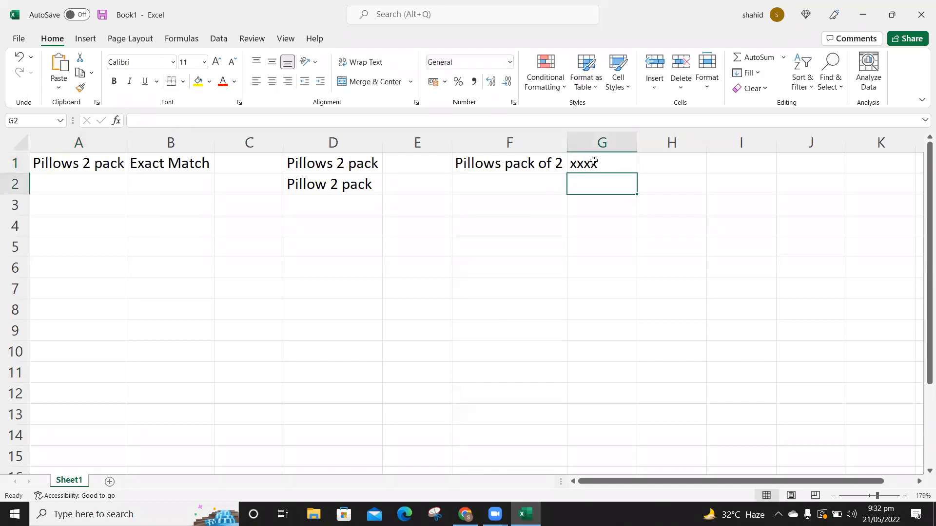
- Copy the keyword "Pillows 2 pack" from A1 to A8
click(71, 163)
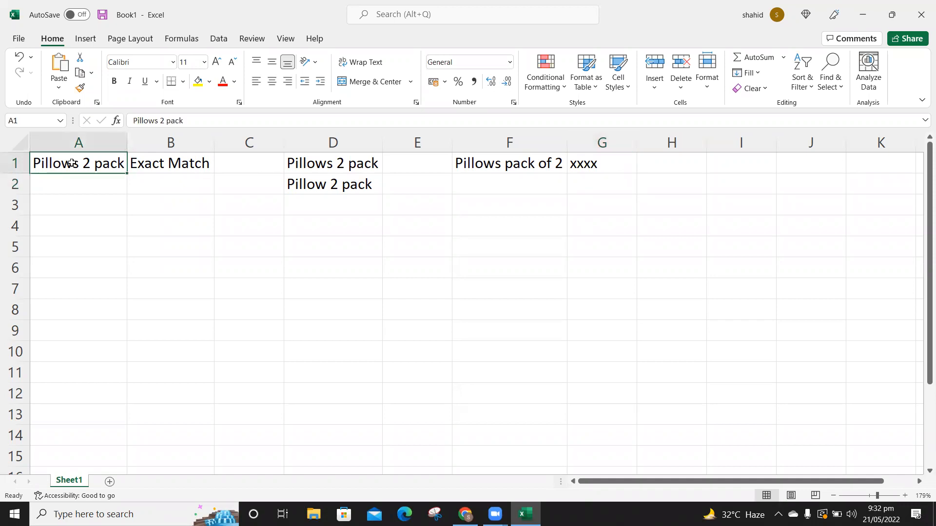
key(ctrl+c)
key(Down)
key(Down)
key(Down)
key(Down)
key(Down)
key(Down)
key(Down)
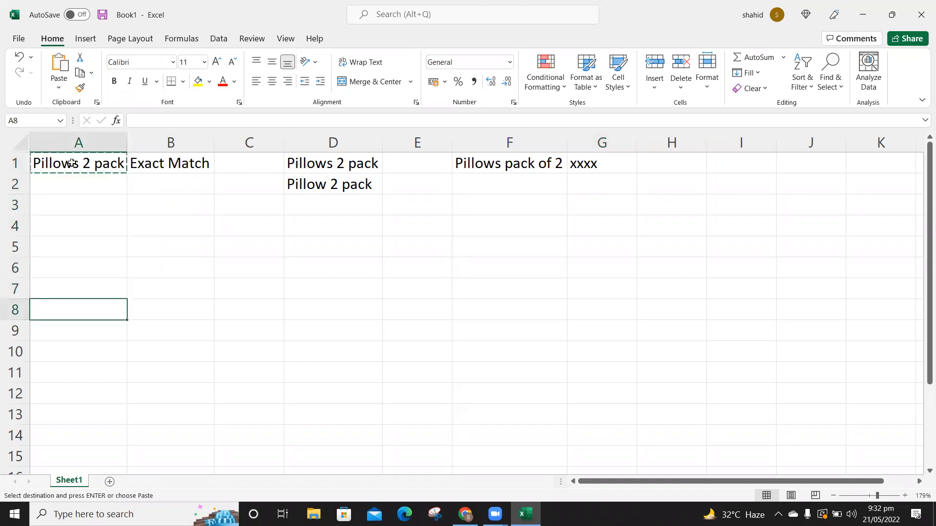
key(ctrl+v)
- Enter the match type "Phrase" in B8, beside the copied keyword
key(Right)
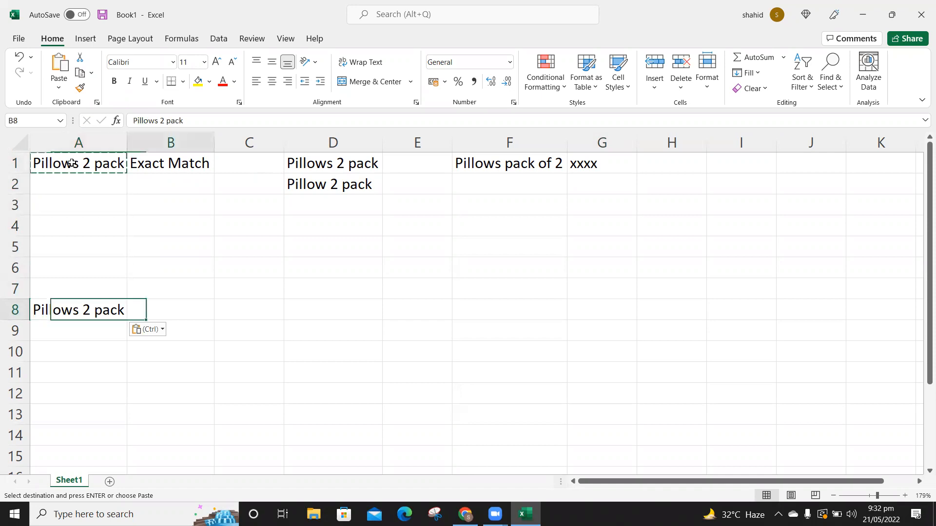
text(Phrase)
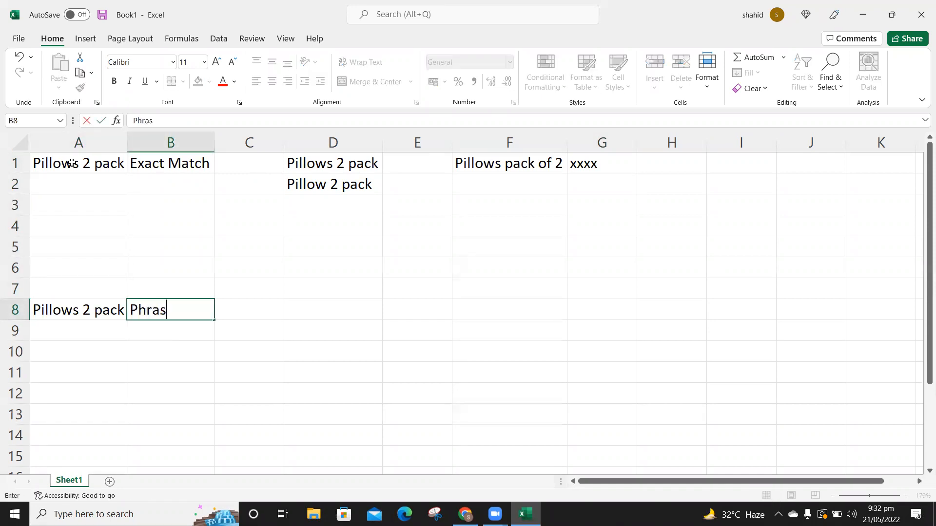
key(Tab)
- Copy the search term "Pillows 2 pack" from D1 to D8, in the phrase match row
key(Up)
key(Up)
key(Up)
key(Up)
key(Up)
key(Up)
key(Up)
key(Right)
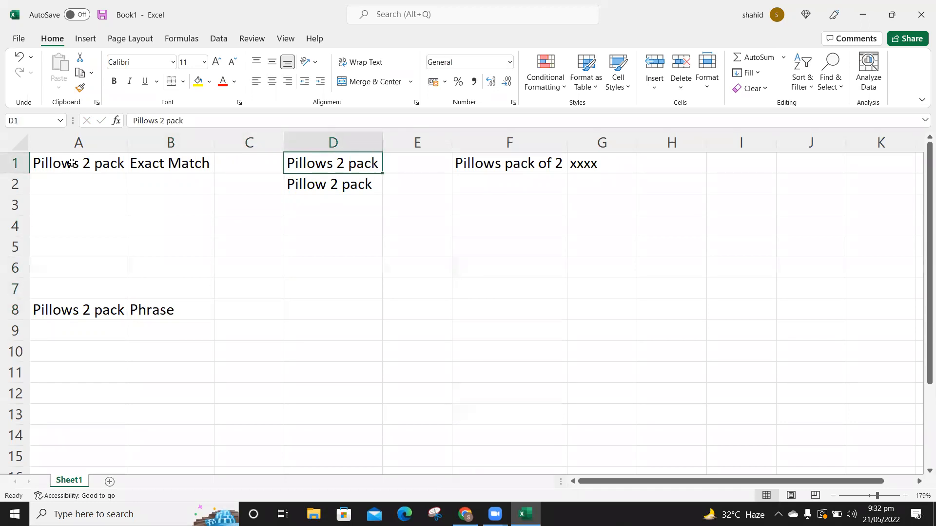
key(ctrl+c)
key(Down)
key(Down)
key(Down)
key(Down)
key(Down)
key(Down)
key(Down)
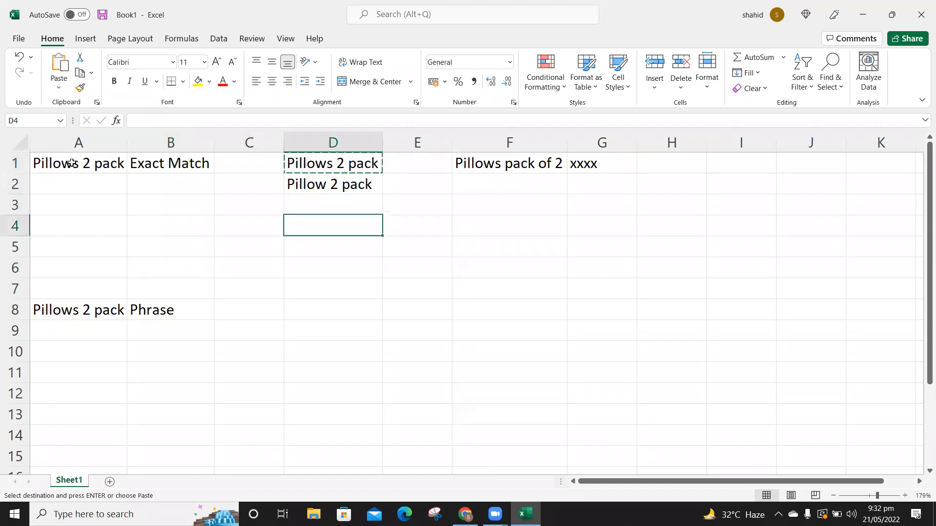
key(ctrl+v)
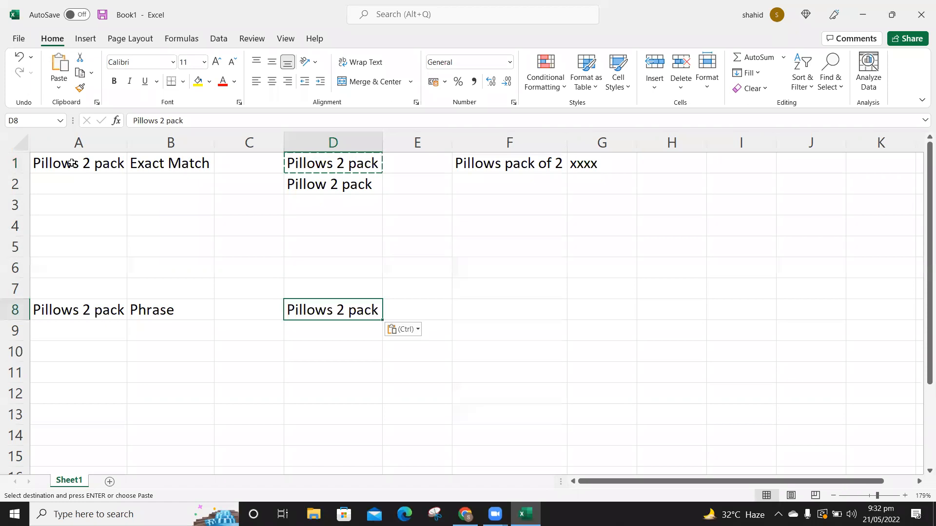
- Extend the search term in D8 to "Pillows 2 pack hotel quality" and autofit column D
key(F2)
text(h)
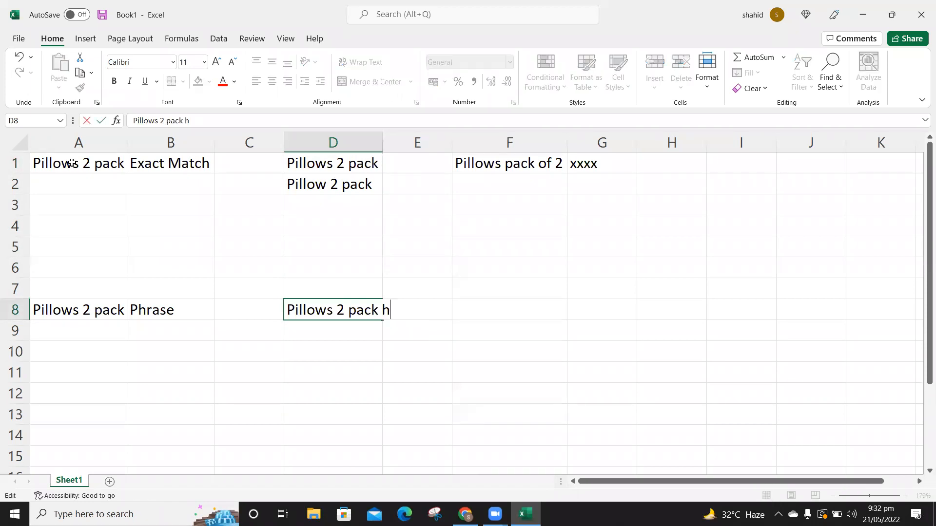
text(otel quality)
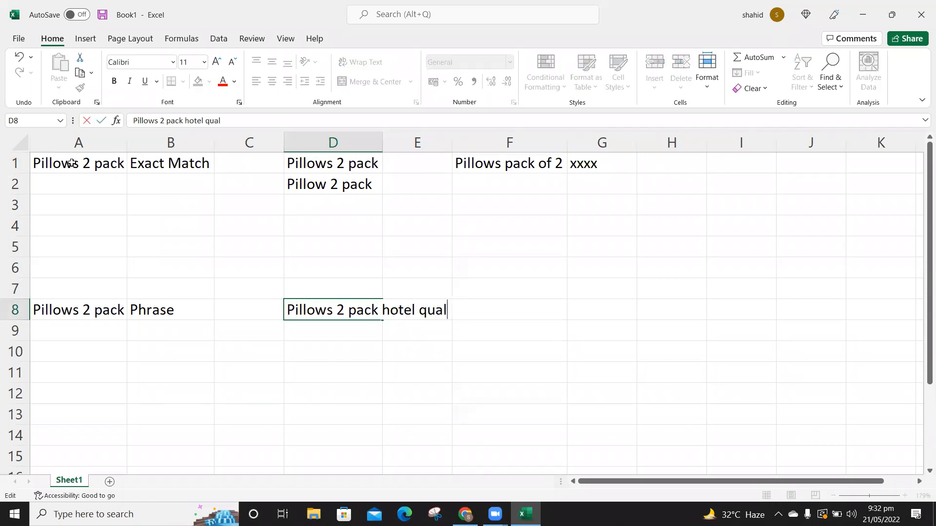
key(Return)
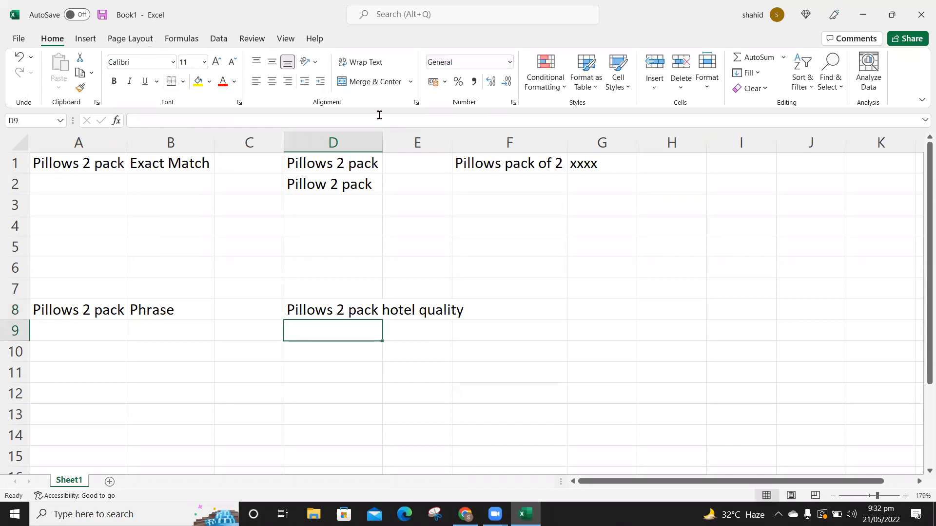
double_click(382, 141)
click(343, 315)
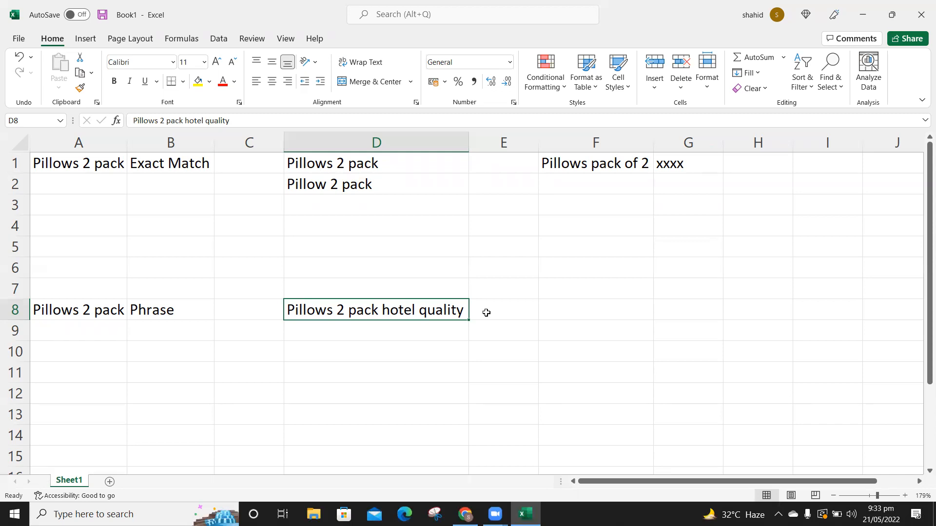
- Enter the search term "Bed pillows 2 pack" in D9
click(349, 332)
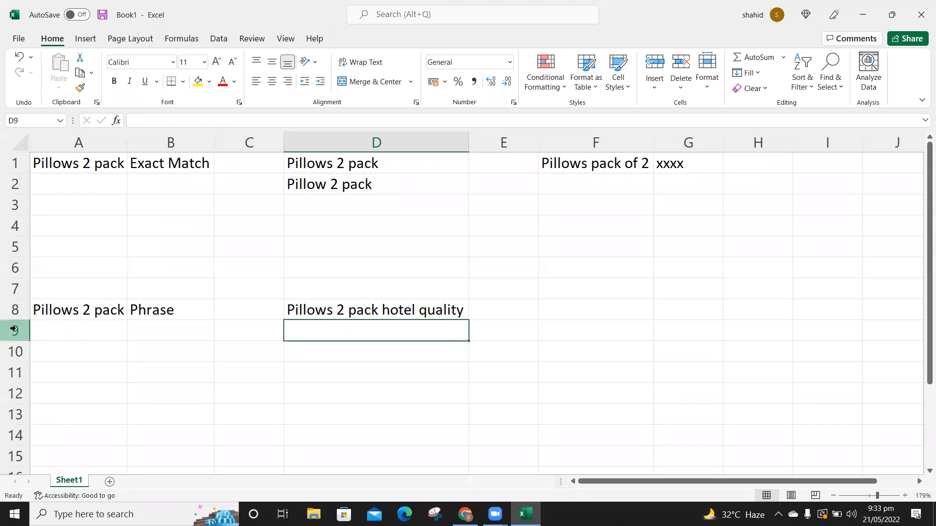
text(B)
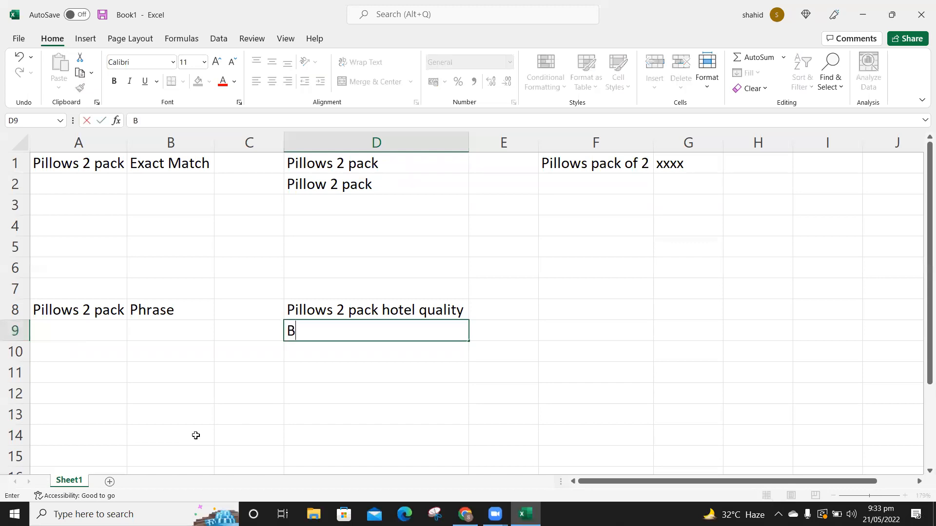
text(ed pillo)
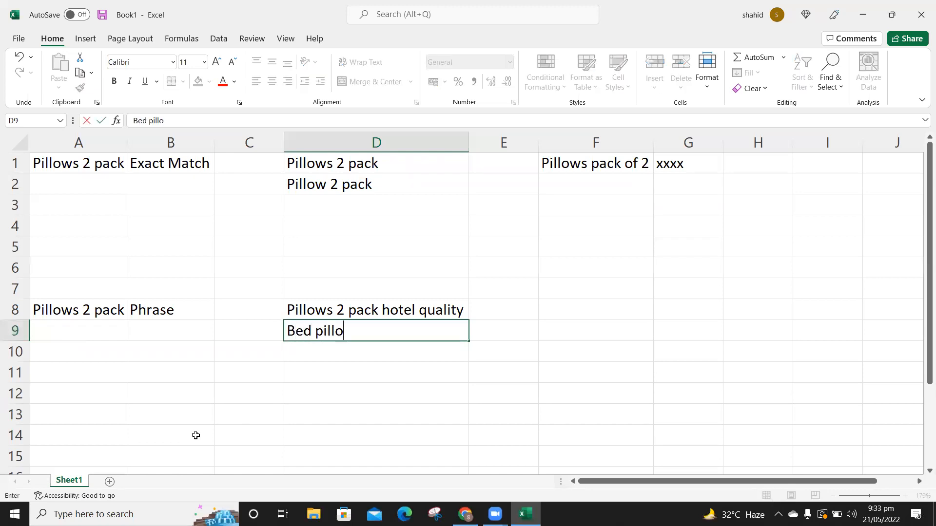
text(ws 2 pack)
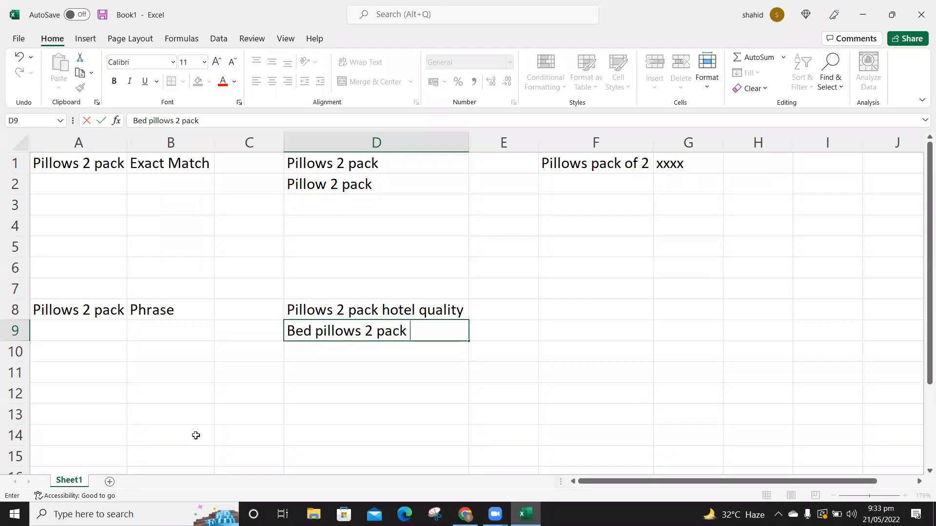
key(Return)
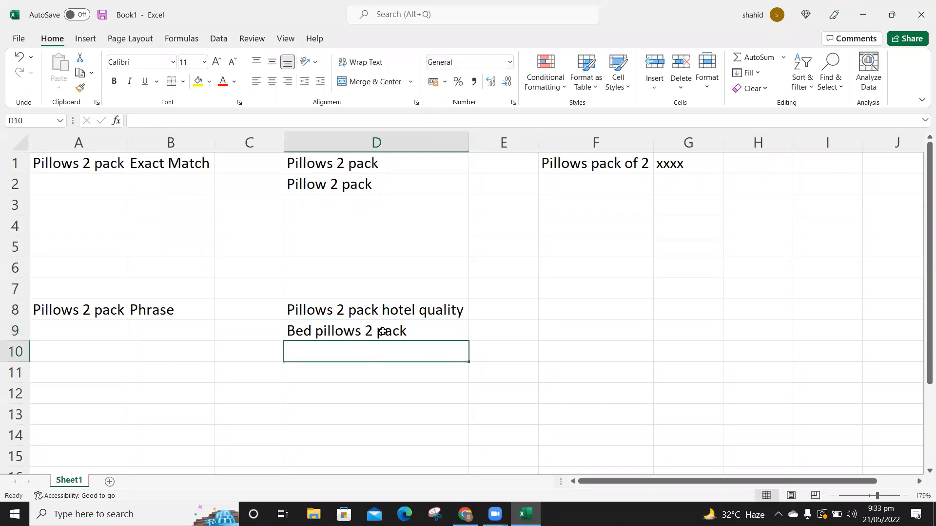
- Copy the search term "Bed pillows 2 pack" from D9 to F9
click(381, 313)
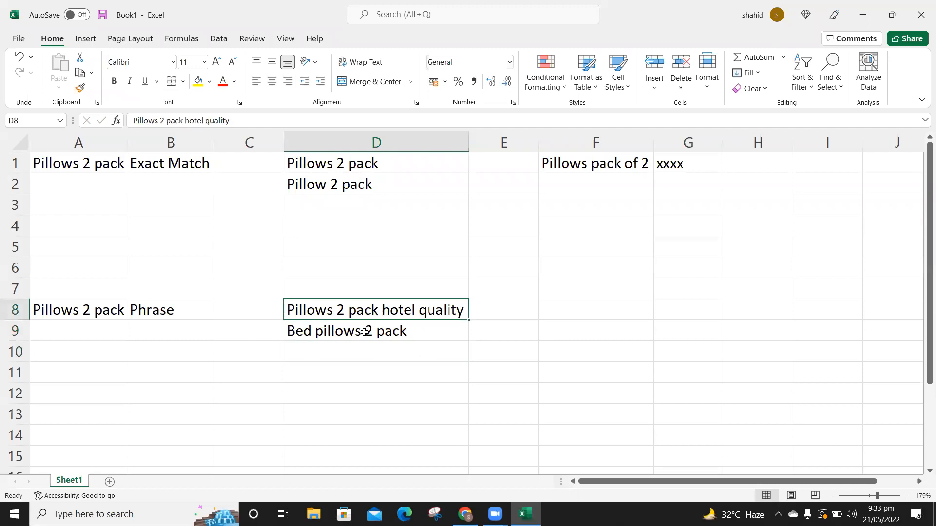
click(365, 332)
key(ctrl+c)
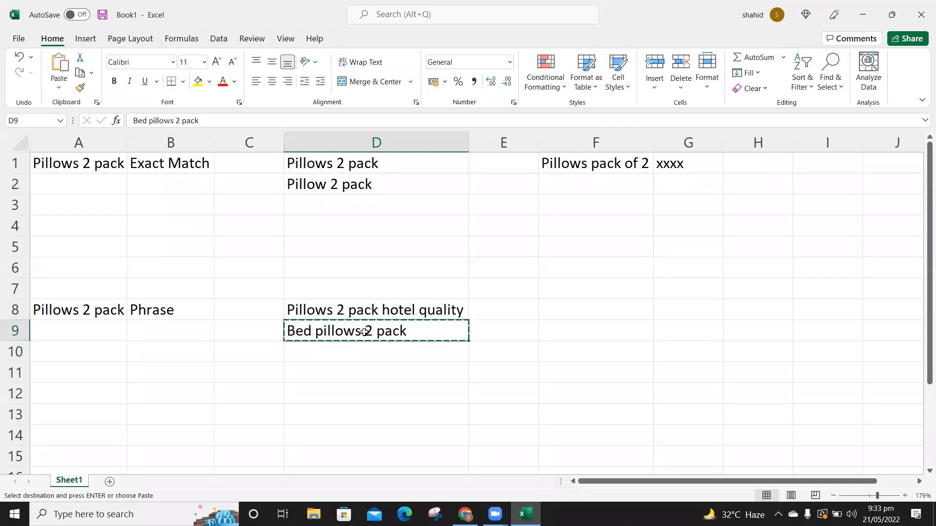
key(Right)
key(Right)
key(ctrl+v)
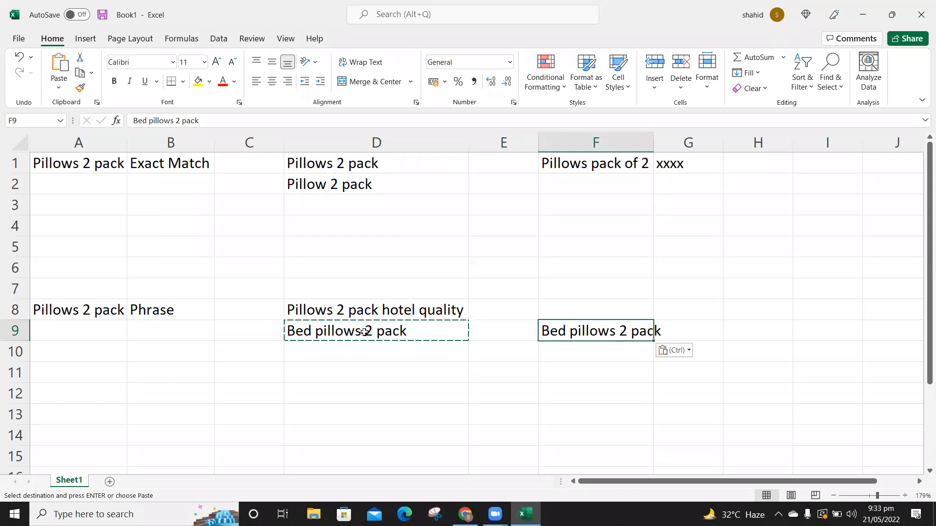
- Insert the word "firm" between "Bed pillows" and "2 pack" in F9
key(F2)
key(Left)
key(Left)
key(Left)
key(Left)
key(Left)
key(Left)
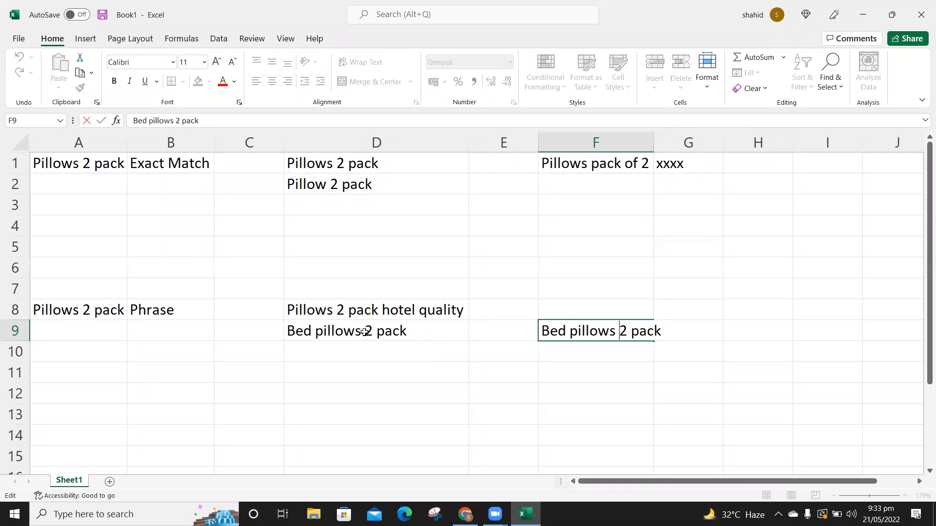
text(firm)
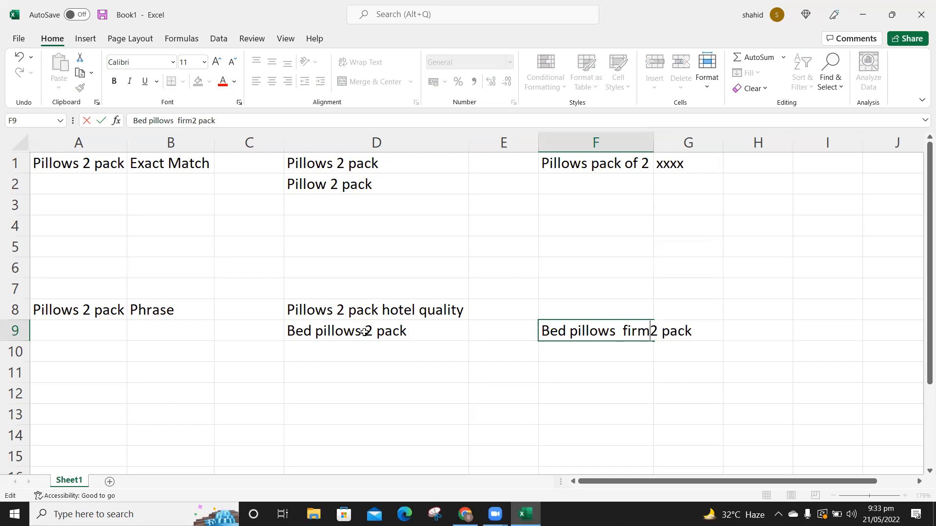
key(Return)
key(Up)
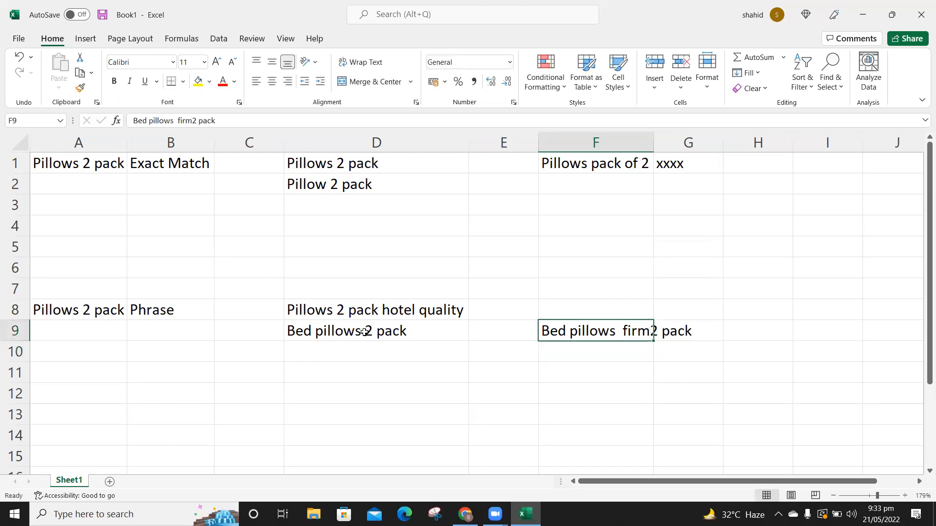
- Add the missing space between "firm" and "2 pack" in F9
key(F2)
key(Left)
key(Left)
key(Left)
key(Left)
key(Left)
key(Left)
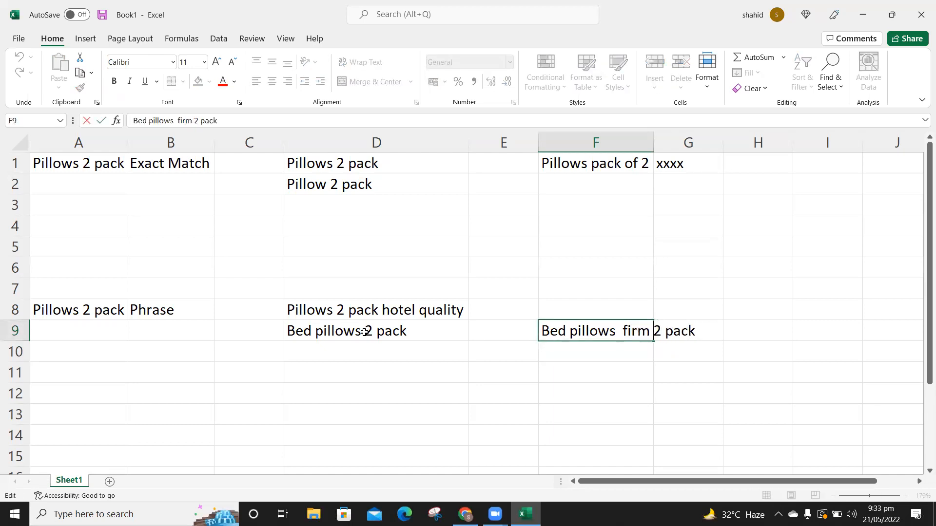
key(Return)
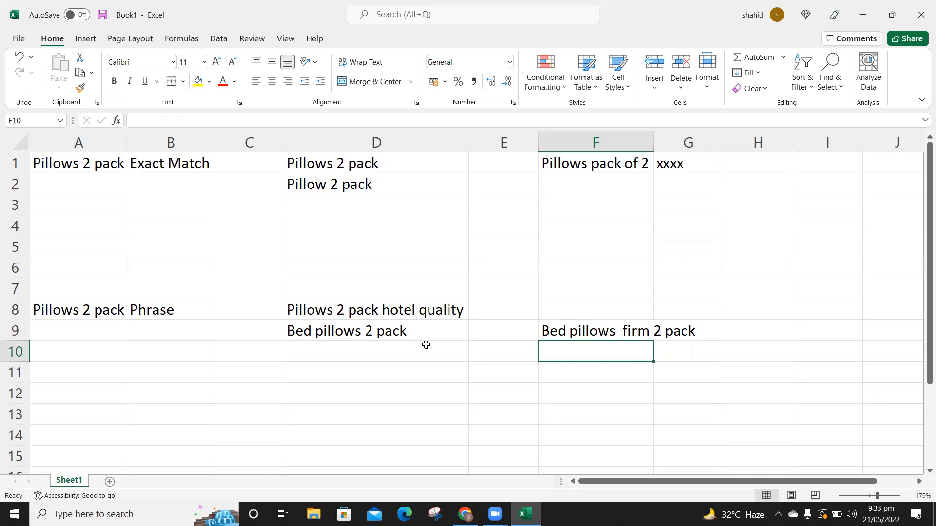
- Enter "xxxx" in H9 to mark the "firm" search term as not covered by phrase match
click(747, 328)
text(xxxx)
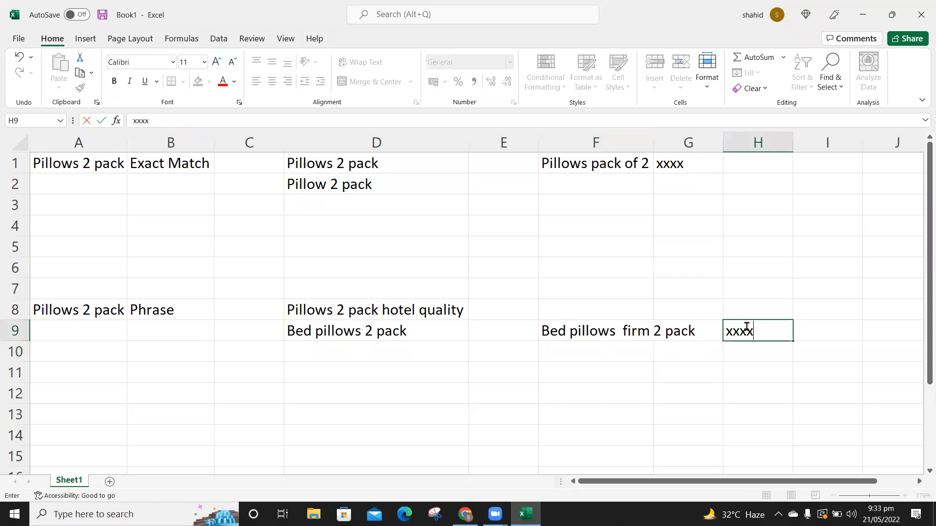
click(681, 367)
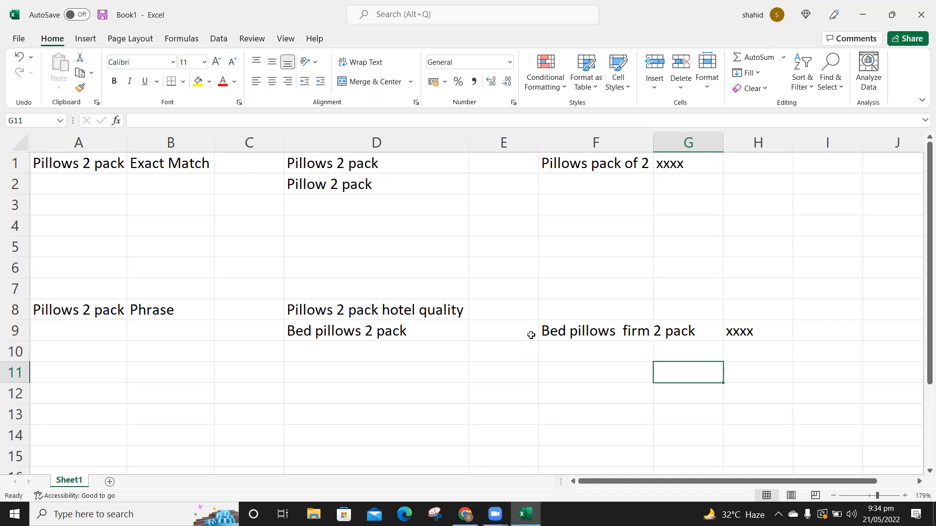
- Copy the keyword "Pillows 2 pack" from A8 to A13
key(Left)
key(Left)
key(Left)
key(Left)
key(Left)
key(Left)
key(Up)
key(Up)
key(Up)
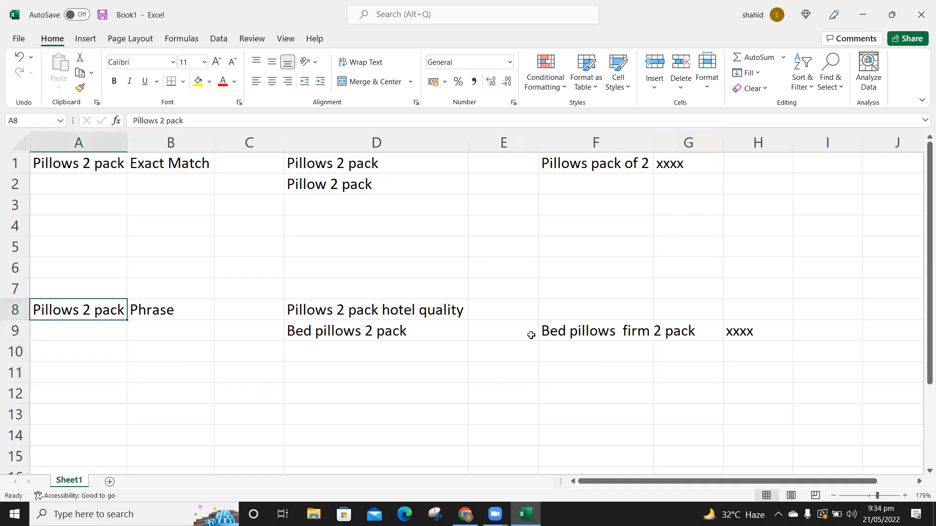
key(ctrl+c)
key(Down)
key(Down)
key(Down)
key(Down)
key(Down)
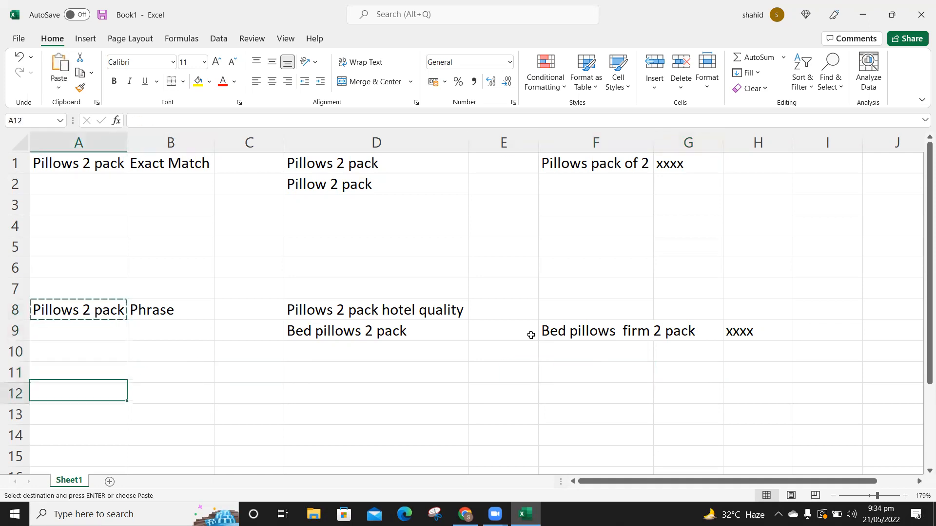
key(ctrl+v)
- Label the keyword copied into row 13 as "Broad match" in B13
key(Right)
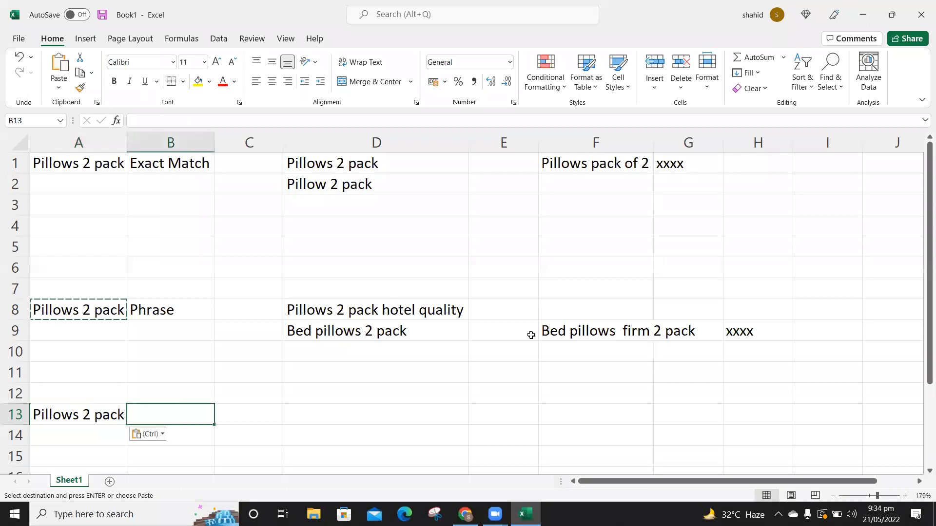
text(Broa)
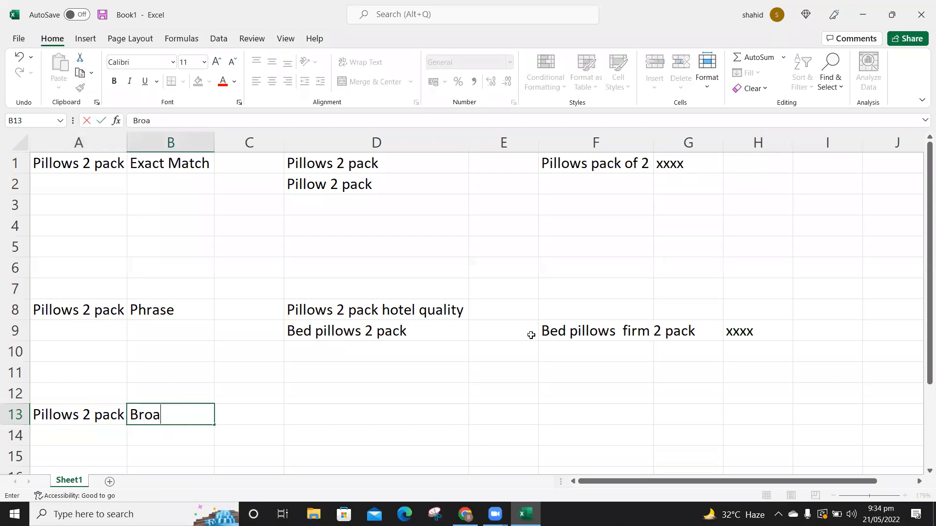
text(d match)
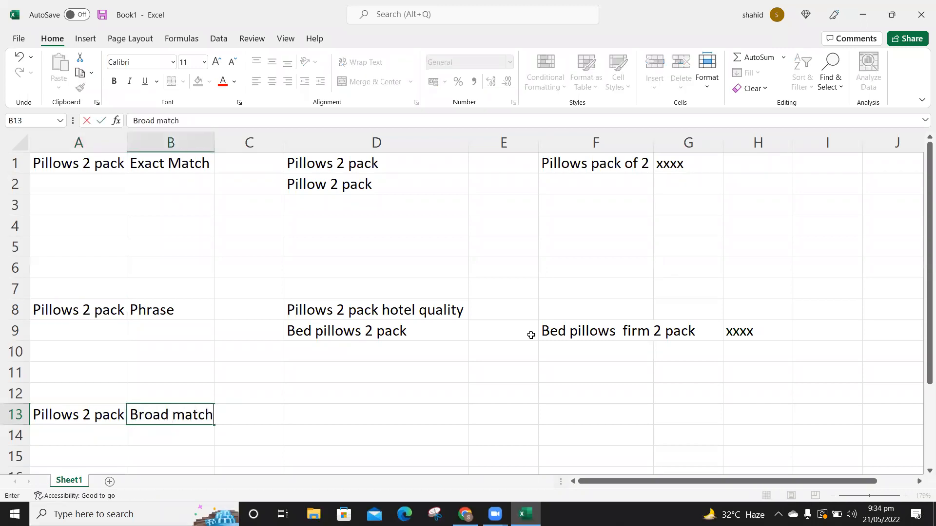
key(Return)
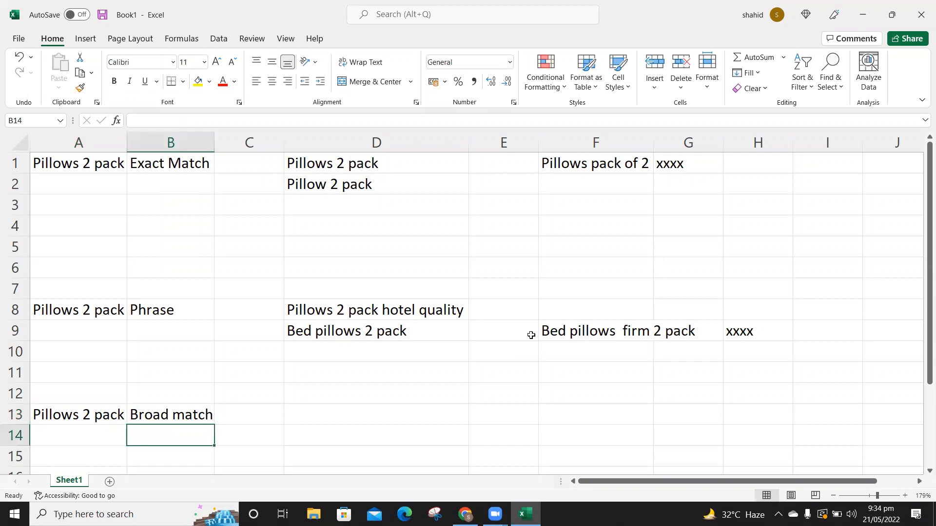
- Copy the search term "Bed pillows firm 2 pack" from F9 to D13 as a broad match example
click(591, 334)
key(ctrl+c)
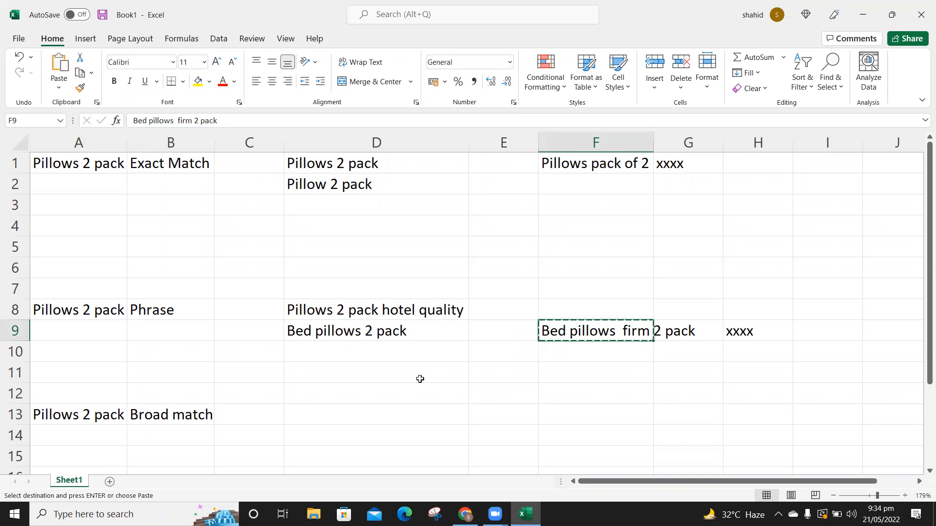
click(312, 414)
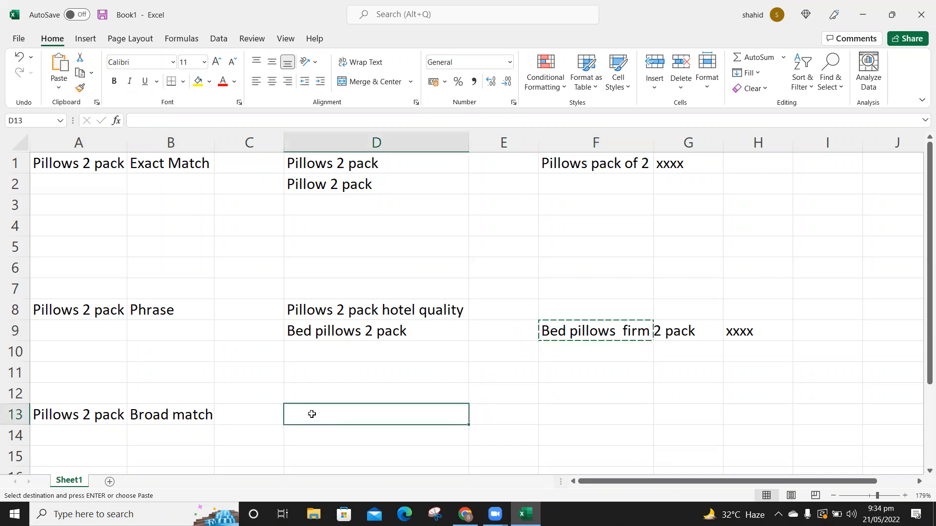
key(ctrl+v)
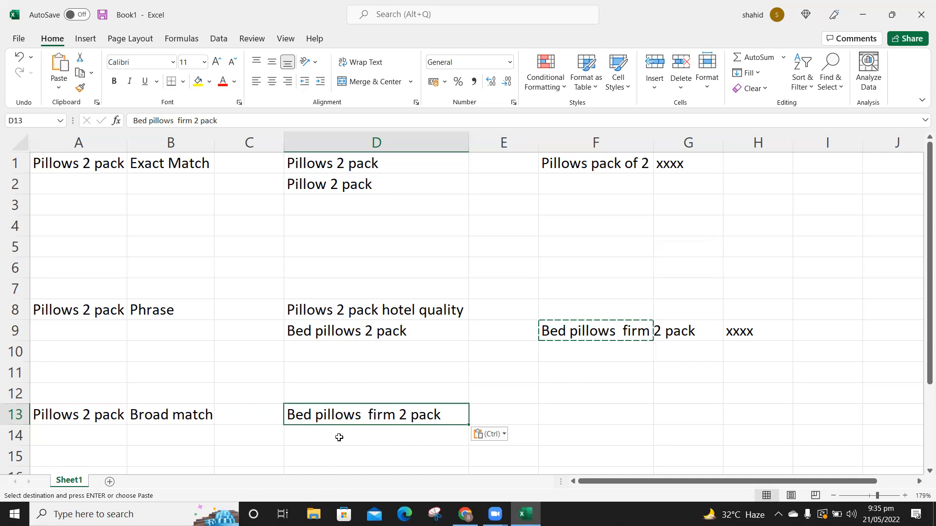
- Enter the search term "Firm pillows" in F13 of the broad match row
click(560, 416)
key(Escape)
text(Pillows)
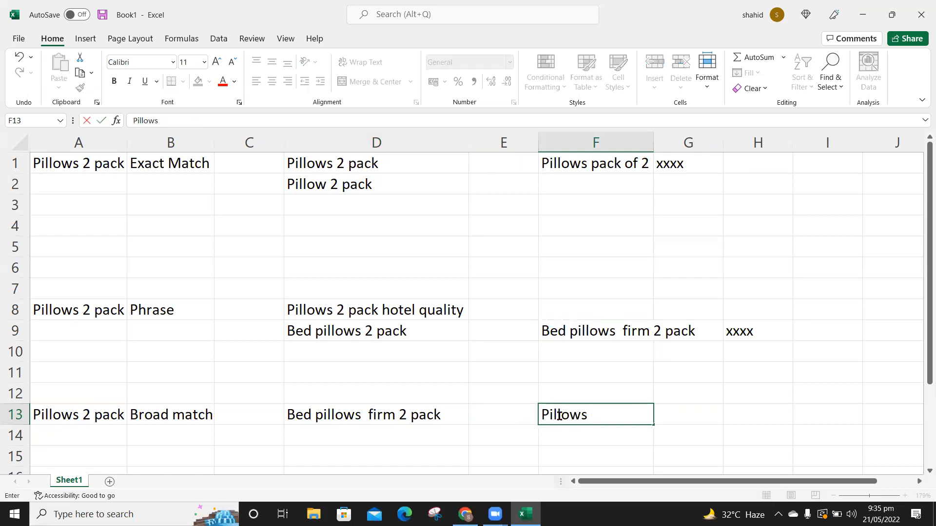
text( pack)
key(BackSpace)
key(BackSpace)
key(BackSpace)
key(BackSpace)
key(BackSpace)
key(BackSpace)
key(BackSpace)
key(BackSpace)
key(BackSpace)
key(BackSpace)
key(BackSpace)
key(BackSpace)
text(Firm pillows)
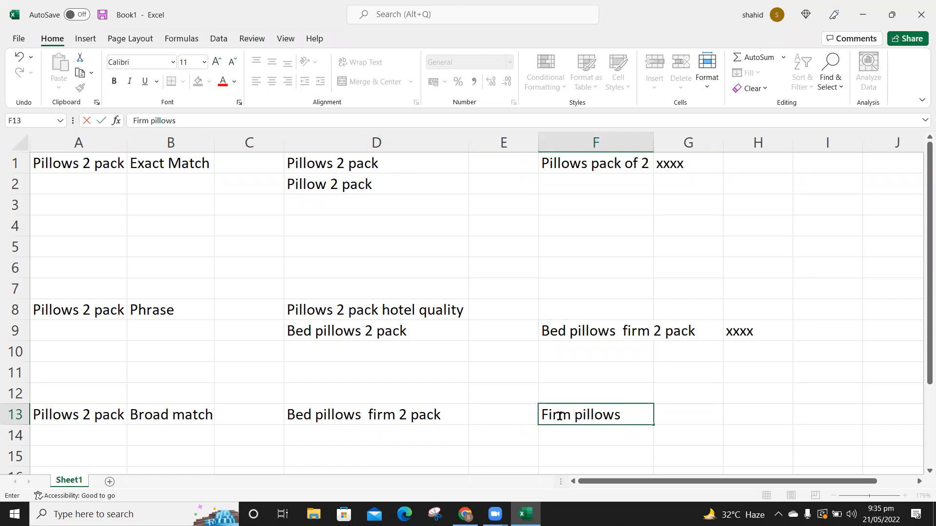
text( 4)
key(BackSpace)
key(BackSpace)
key(Return)
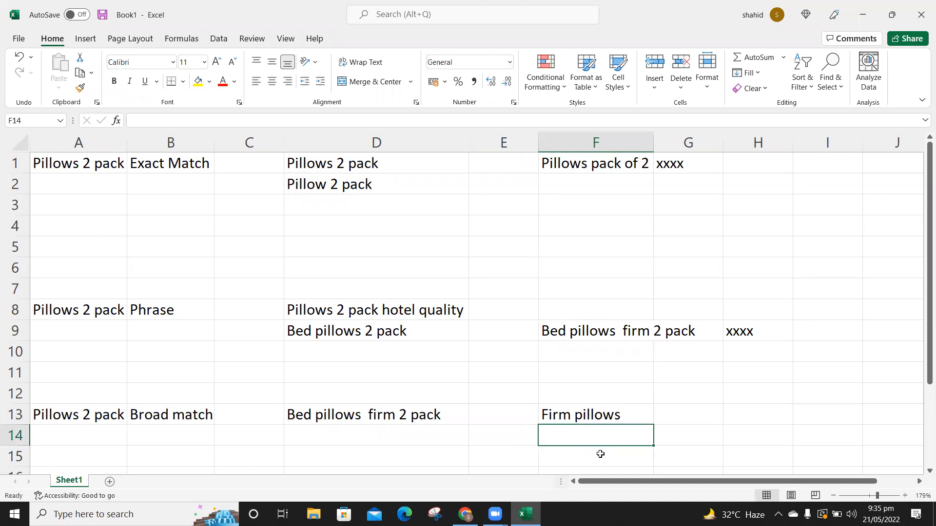
- Enter "pillows hotel quality" in F14 and widen column F to fit its contents
text(pillo)
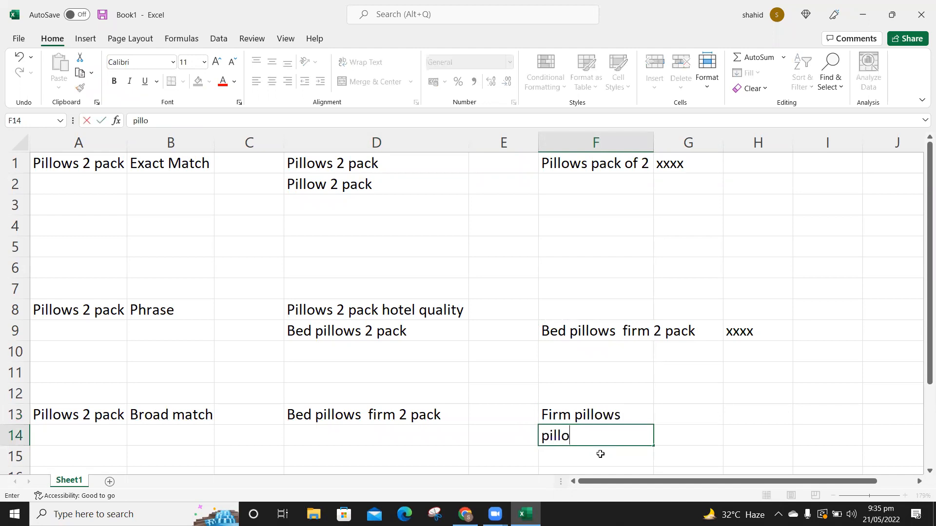
text(ws hotel quality)
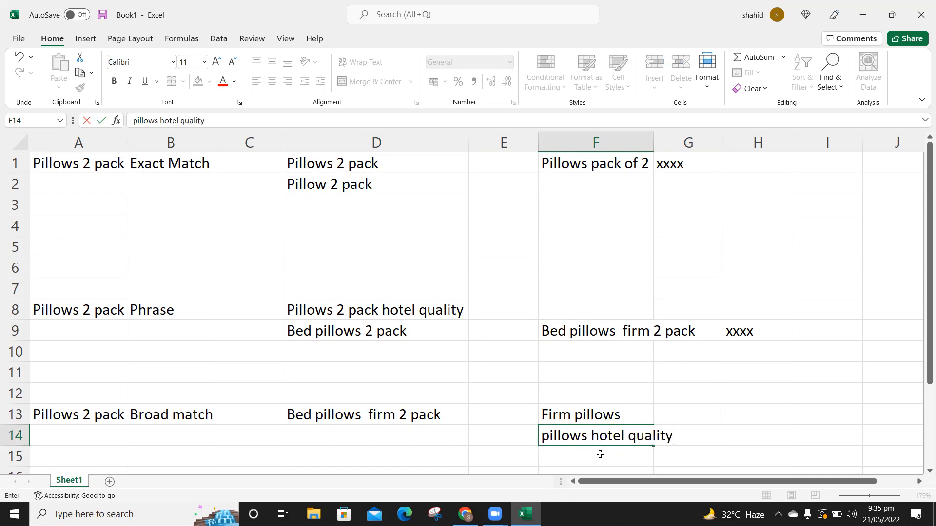
key(Return)
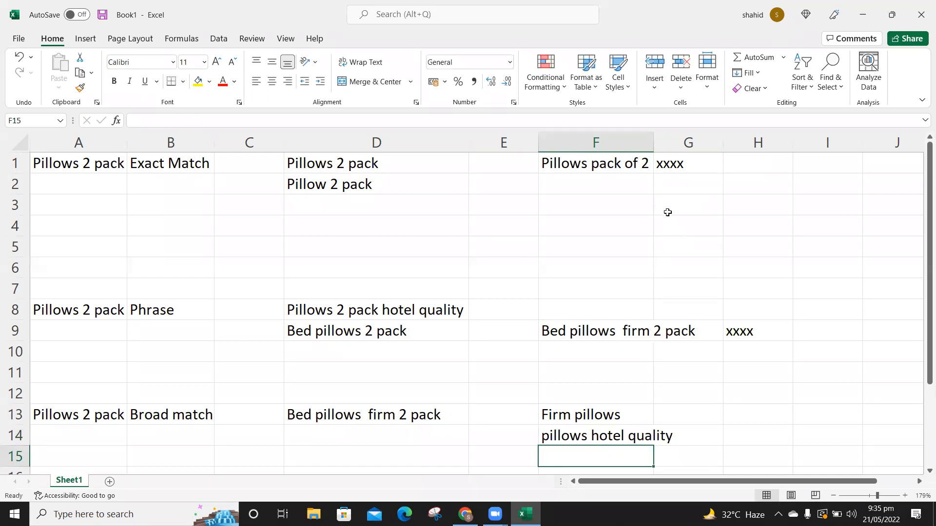
double_click(655, 141)
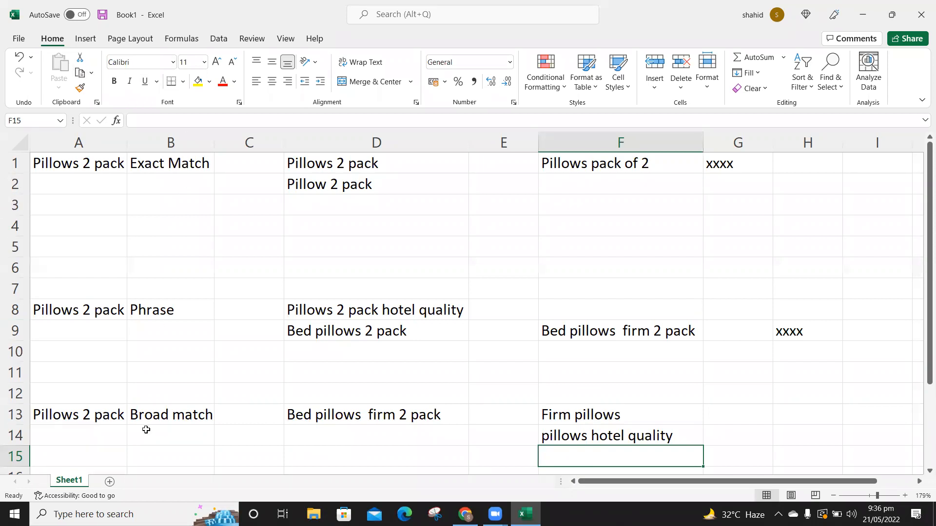
- Switch to the Amazon campaign builder in Chrome and select Broad and Exact as the match types for keyword targeting
key(alt+Tab)
key(alt+Tab)
key(alt+Tab)
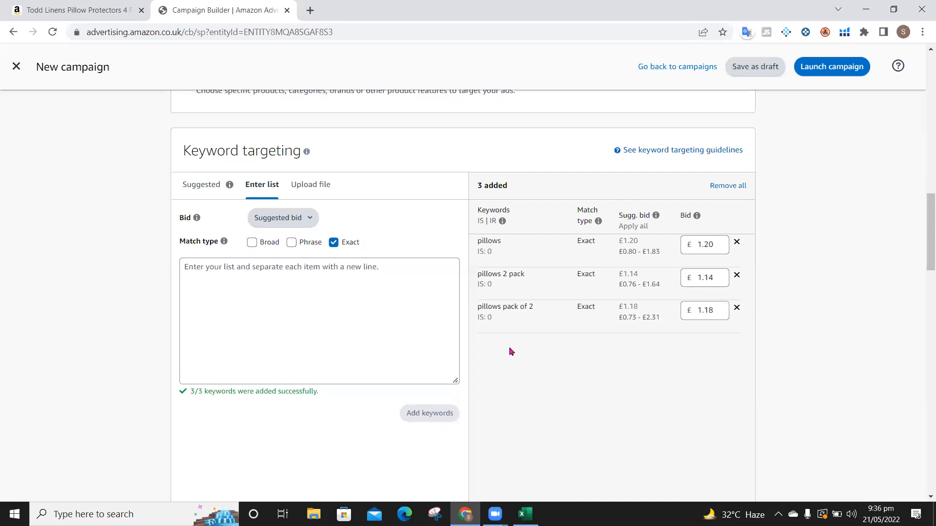
click(292, 243)
click(334, 243)
click(253, 244)
click(292, 243)
click(333, 243)
- Set the bid for the exact keyword "pillows" to £0.75 and save it
click(716, 247)
key(BackSpace)
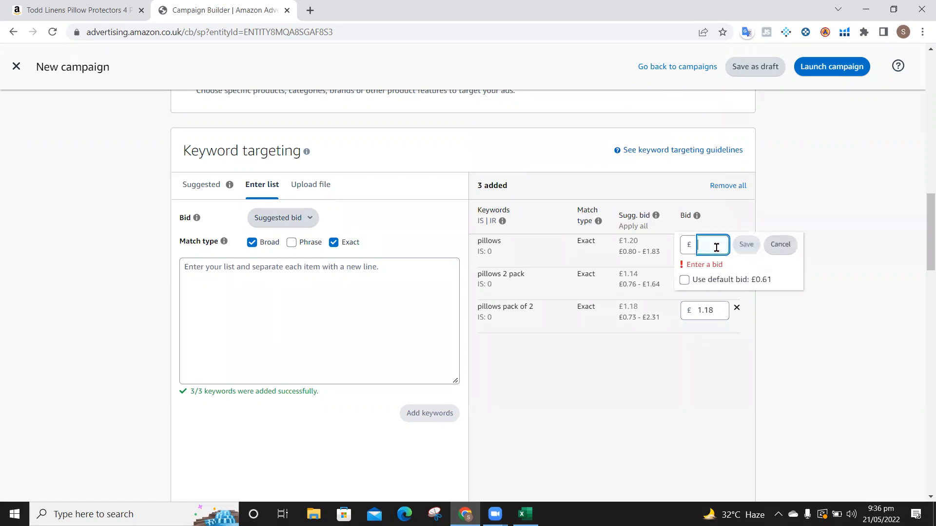
text(0.75)
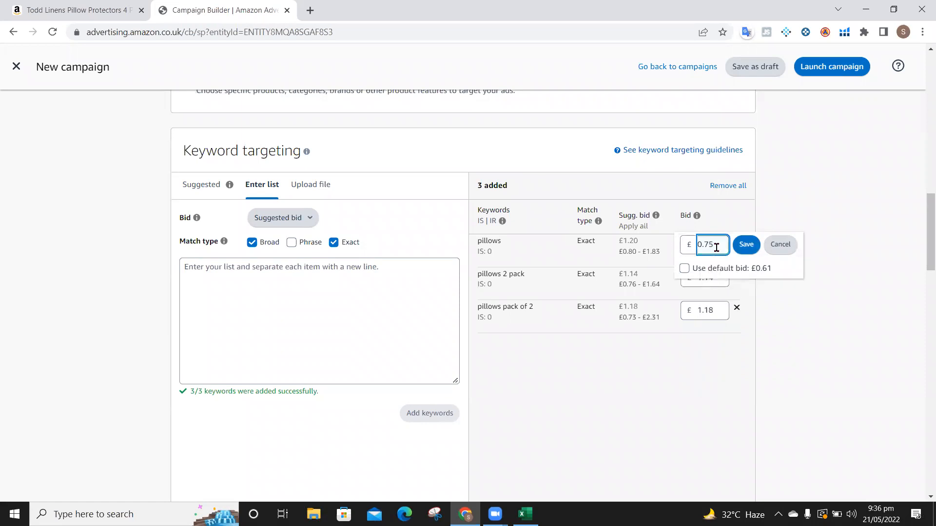
click(747, 249)
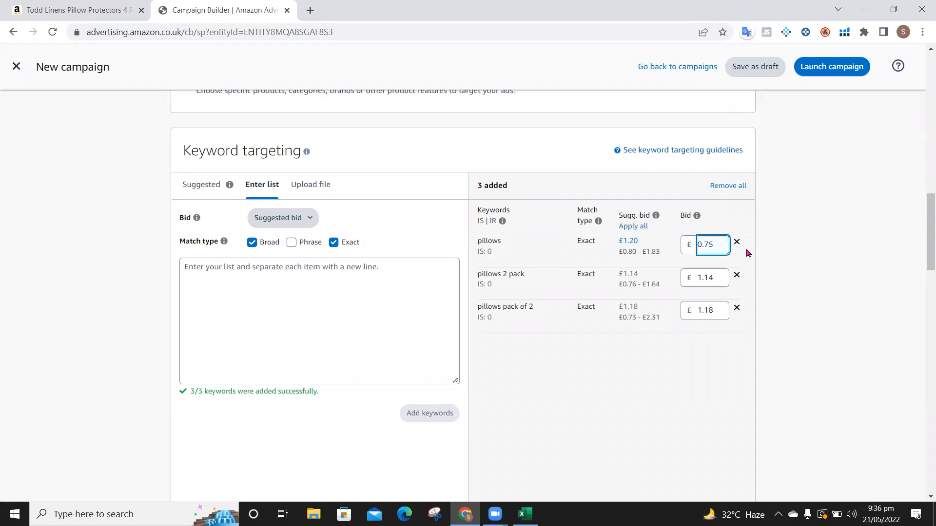
click(776, 276)
- Rename the campaign in its settings as "Pillows Manual exact"
scroll(551, 375, down, 8)
scroll(551, 375, down, 1)
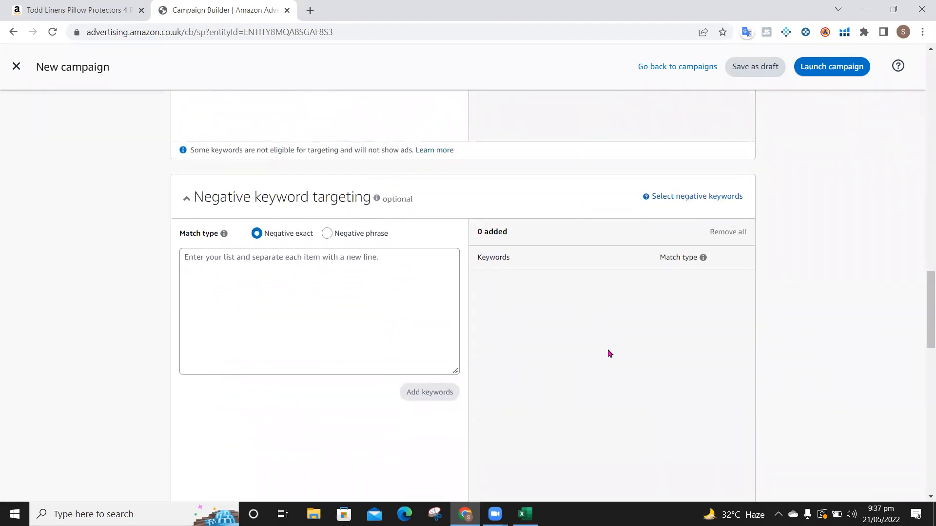
scroll(609, 353, down, 9)
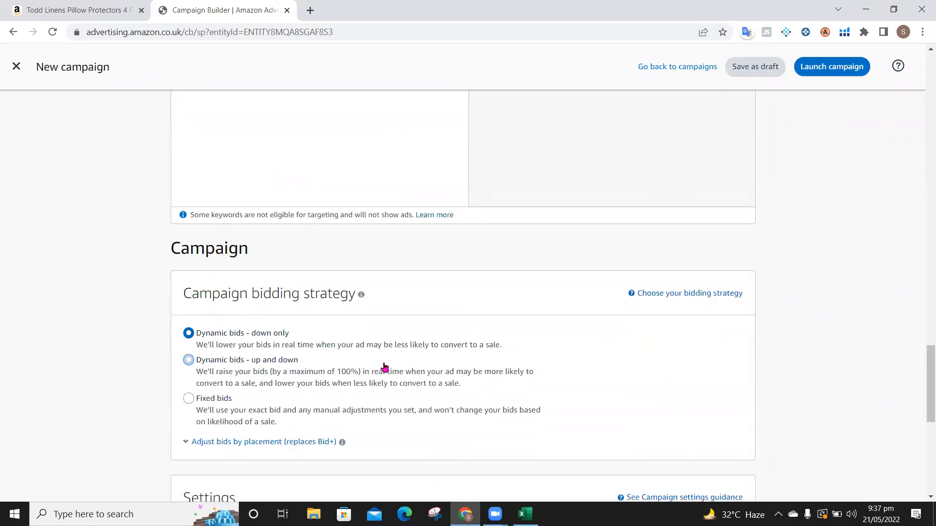
scroll(384, 366, down, 2)
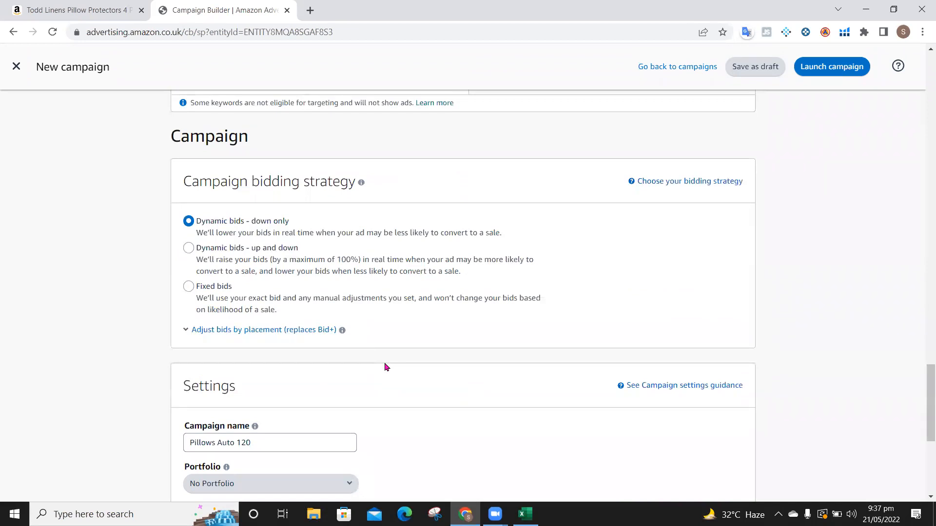
scroll(385, 363, down, 3)
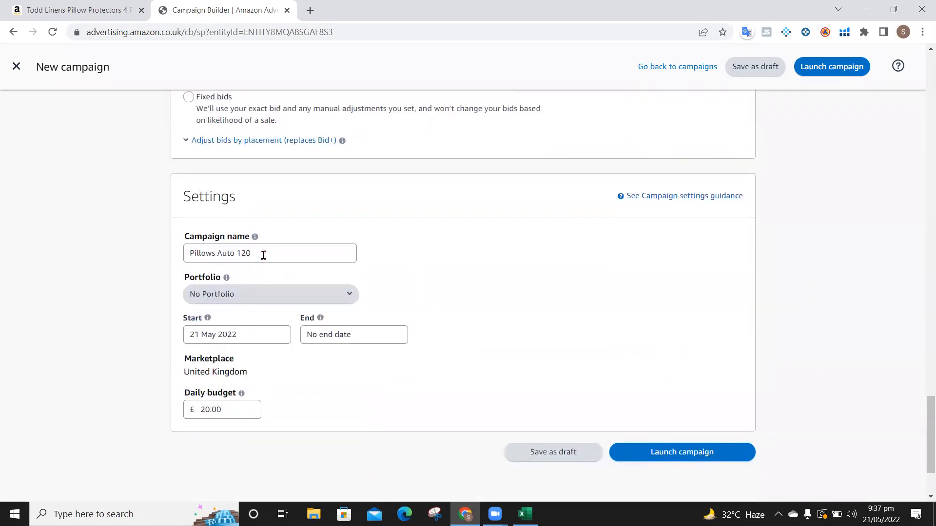
click(259, 254)
key(BackSpace)
key(BackSpace)
click(469, 273)
click(260, 251)
key(BackSpace)
key(BackSpace)
key(BackSpace)
key(BackSpace)
key(BackSpace)
key(BackSpace)
key(BackSpace)
key(Tab)
click(261, 252)
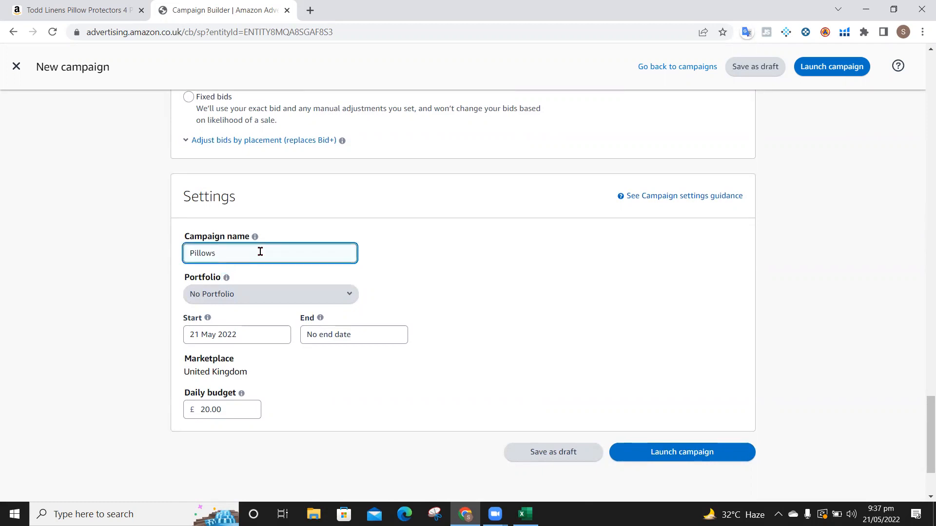
text(M)
key(BackSpace)
text(Manual exact)
click(426, 254)
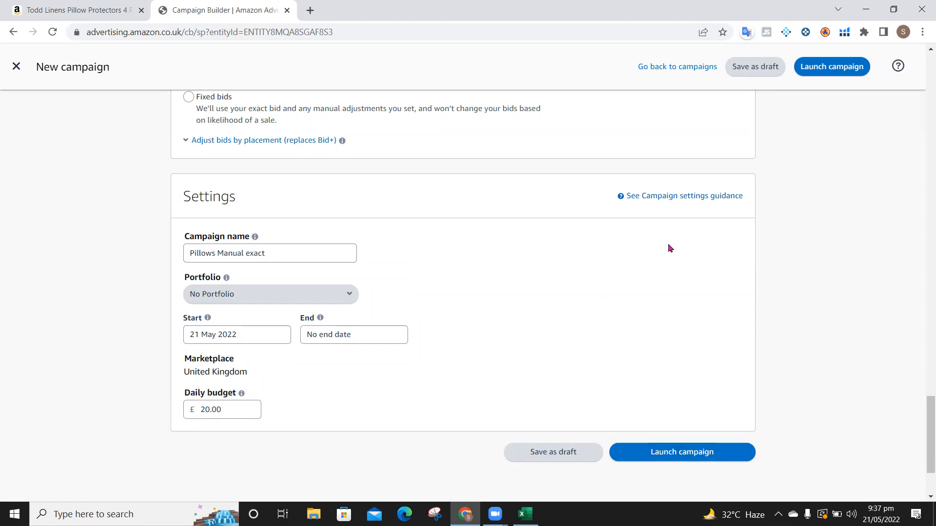
- Rename the ad group as "Pillows ASIN Targeting/Product targeting"
scroll(668, 244, up, 20)
scroll(669, 247, up, 15)
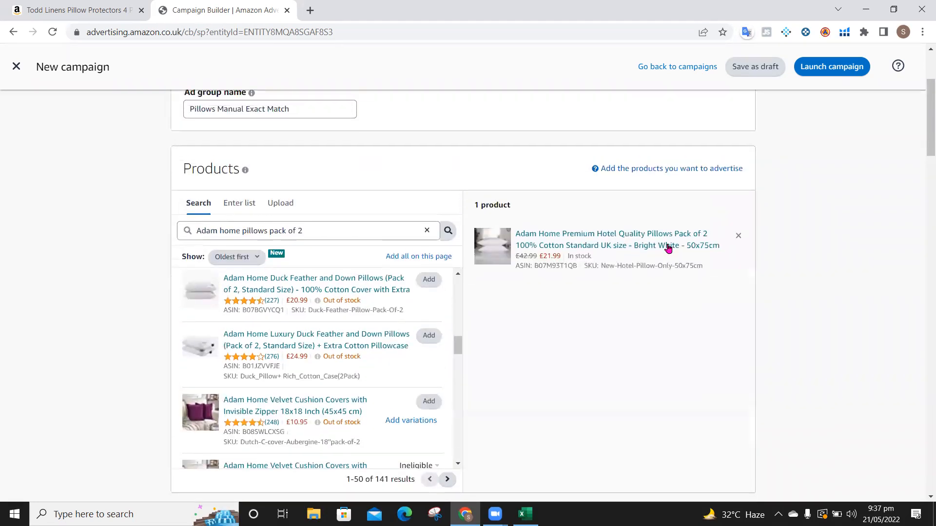
scroll(668, 248, up, 3)
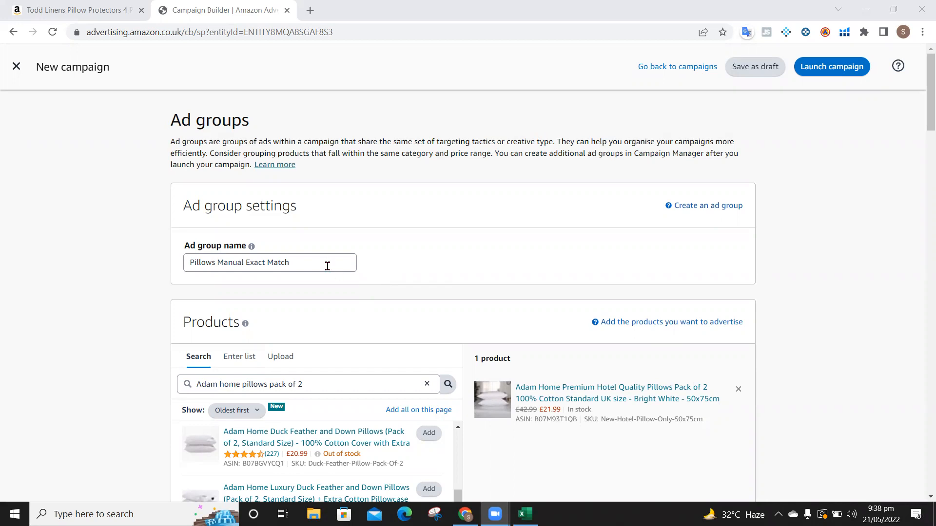
click(313, 258)
key(BackSpace)
key(BackSpace)
key(BackSpace)
key(BackSpace)
key(BackSpace)
key(BackSpace)
key(BackSpace)
key(BackSpace)
key(BackSpace)
key(BackSpace)
key(BackSpace)
key(BackSpace)
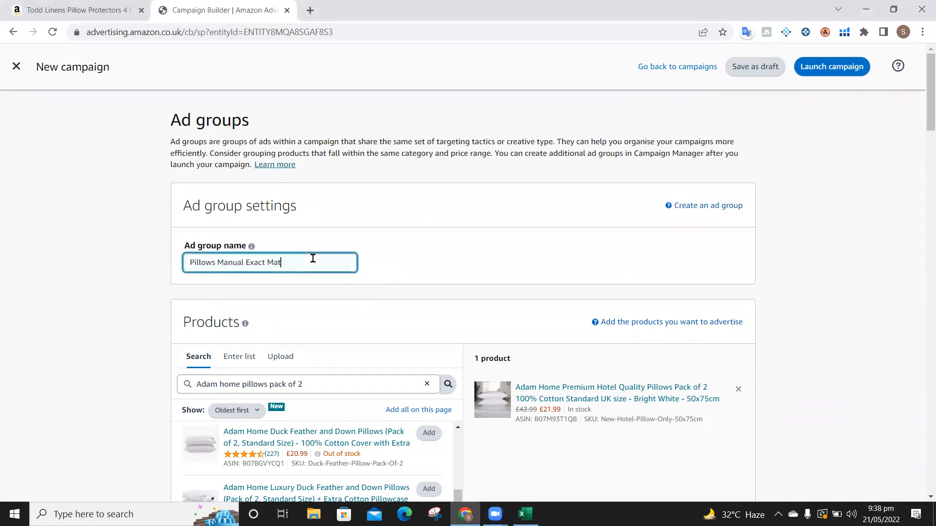
key(BackSpace)
key(BackSpace)
key(BackSpace)
key(BackSpace)
key(BackSpace)
key(BackSpace)
key(BackSpace)
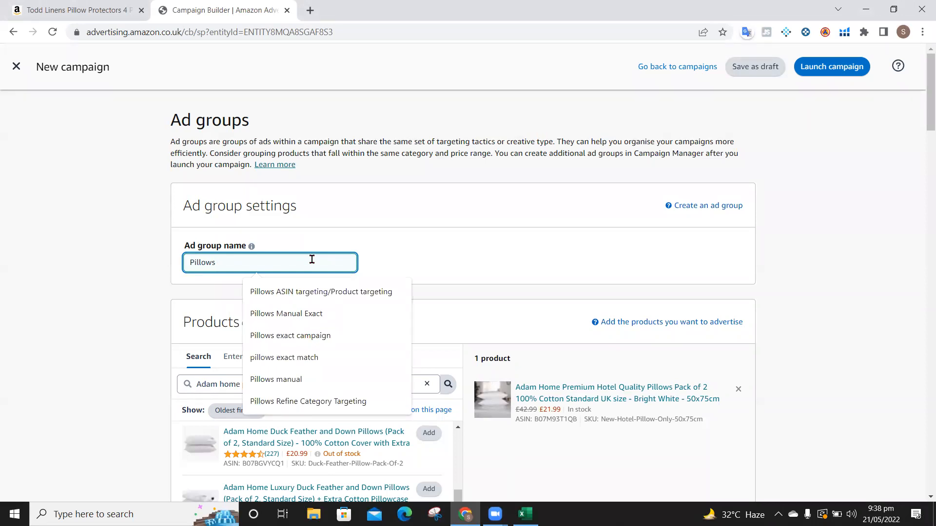
text(ASIN)
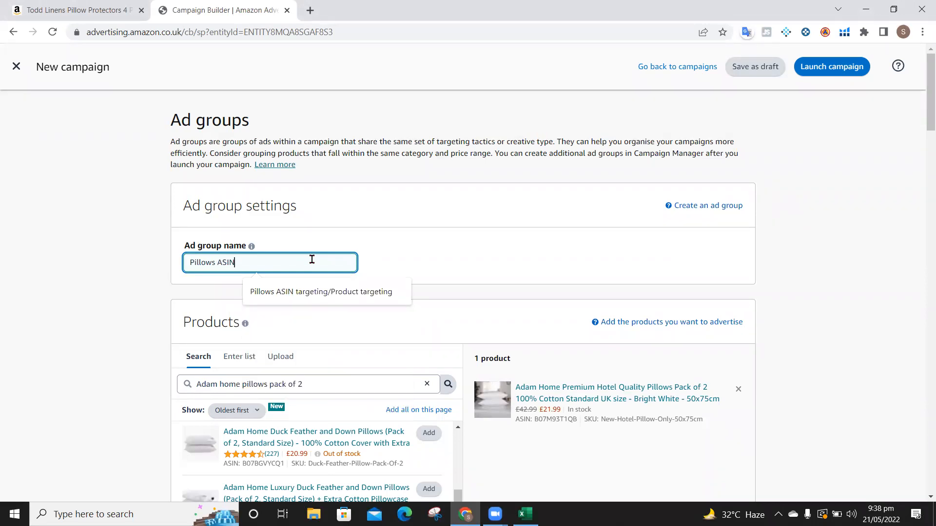
text( Targeting/Product targeting)
click(524, 253)
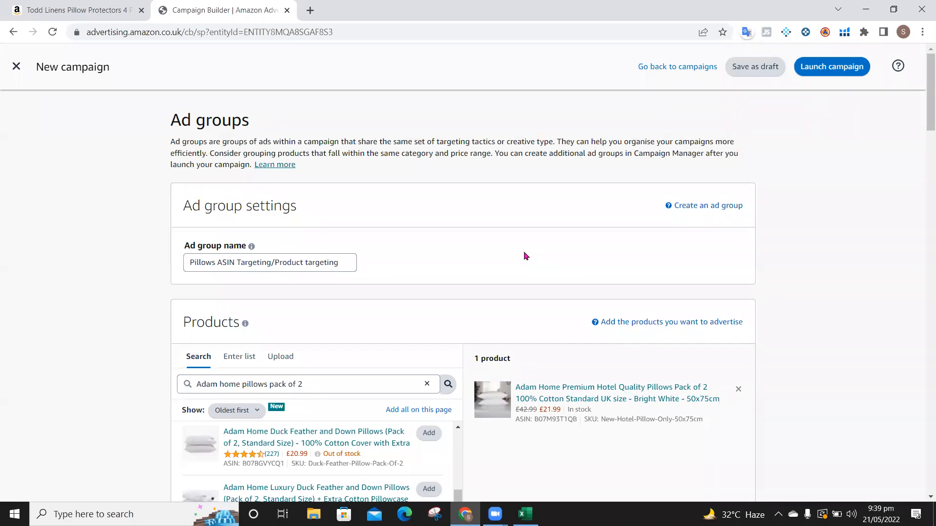
- Shorten the ad group name to "Pillows ASIN Targeting"
click(298, 267)
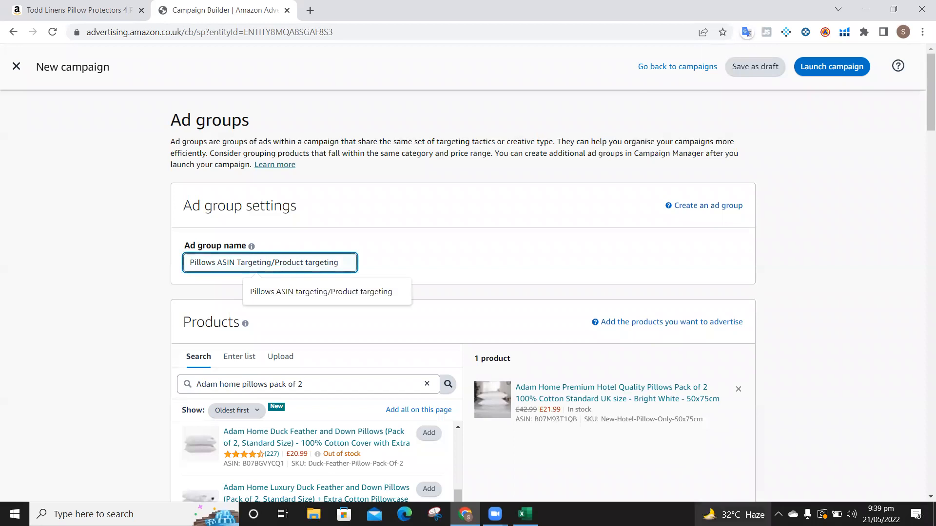
mouse_move(734, 515)
key(Right)
key(Right)
key(Right)
key(Right)
key(Right)
key(Right)
key(Right)
key(Right)
key(Right)
key(Right)
key(BackSpace)
key(BackSpace)
key(BackSpace)
key(BackSpace)
key(BackSpace)
key(BackSpace)
key(BackSpace)
key(BackSpace)
key(BackSpace)
key(BackSpace)
key(BackSpace)
key(BackSpace)
key(BackSpace)
key(BackSpace)
key(BackSpace)
key(BackSpace)
key(BackSpace)
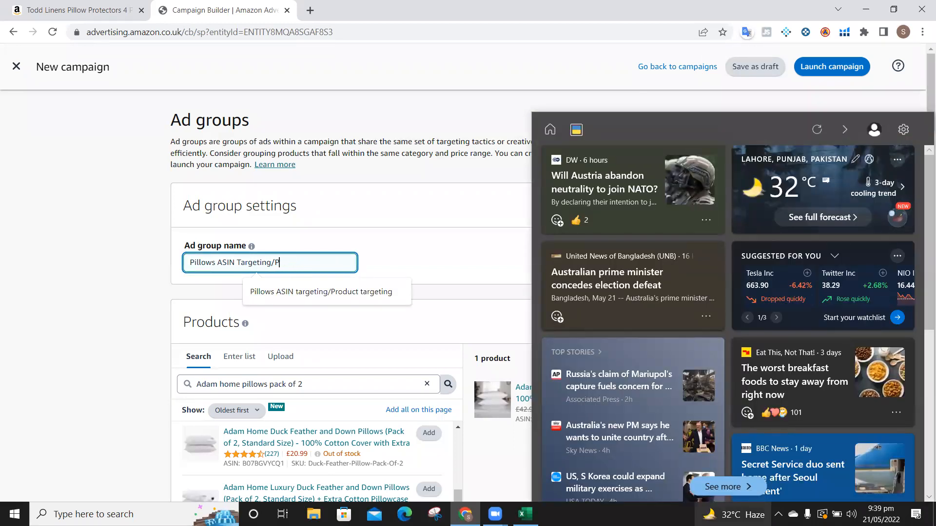
key(BackSpace)
key(ctrl+a)
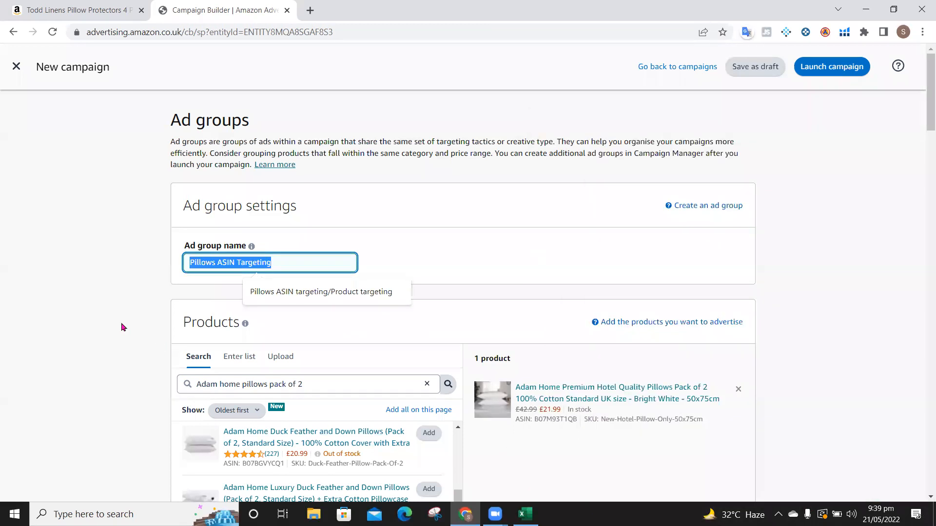
click(121, 323)
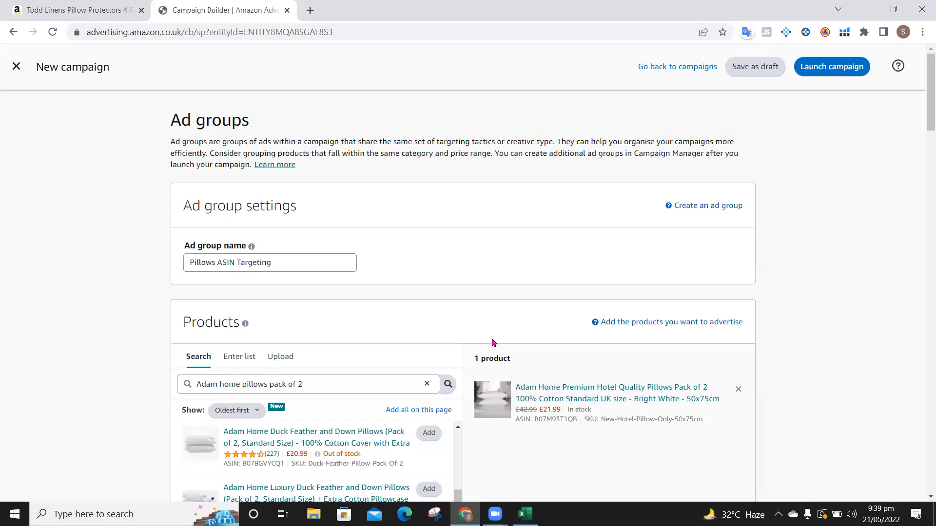
- Switch the ad group's manual targeting type to product targeting
scroll(491, 342, down, 4)
scroll(492, 342, down, 2)
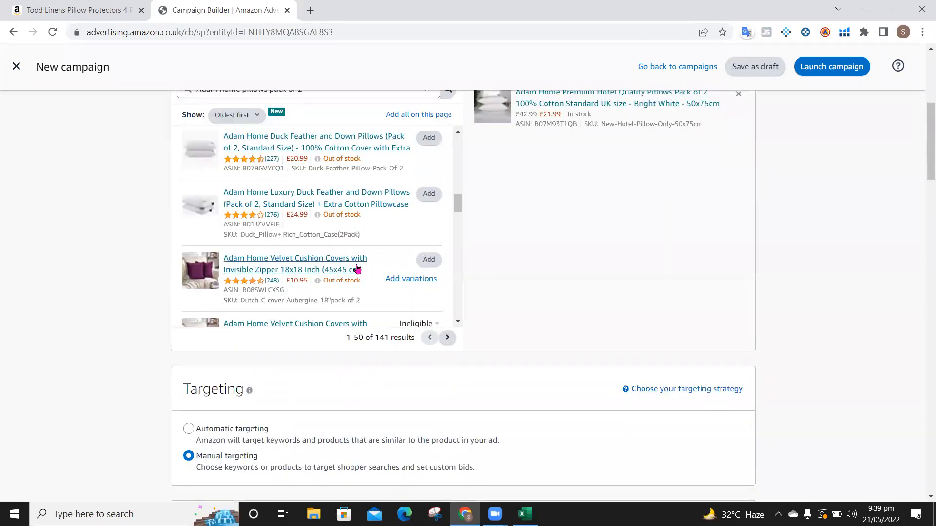
scroll(163, 289, down, 3)
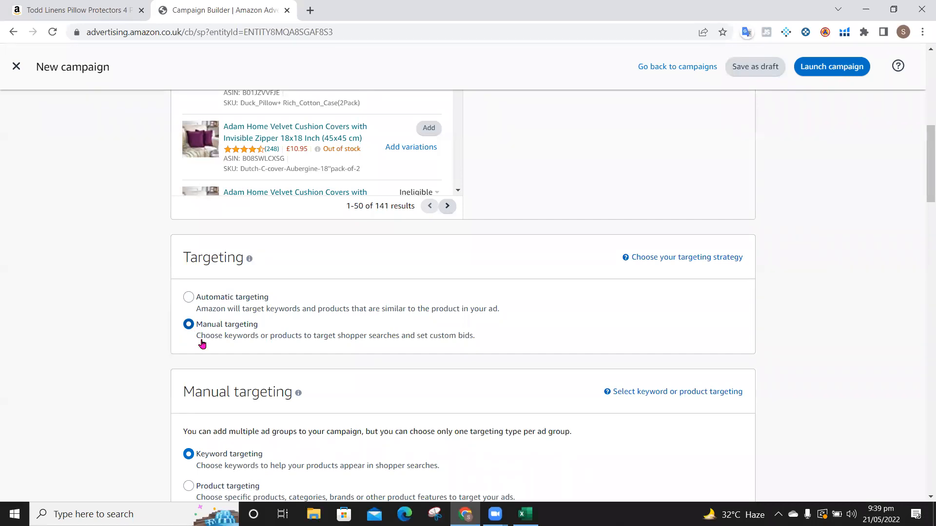
scroll(202, 344, down, 2)
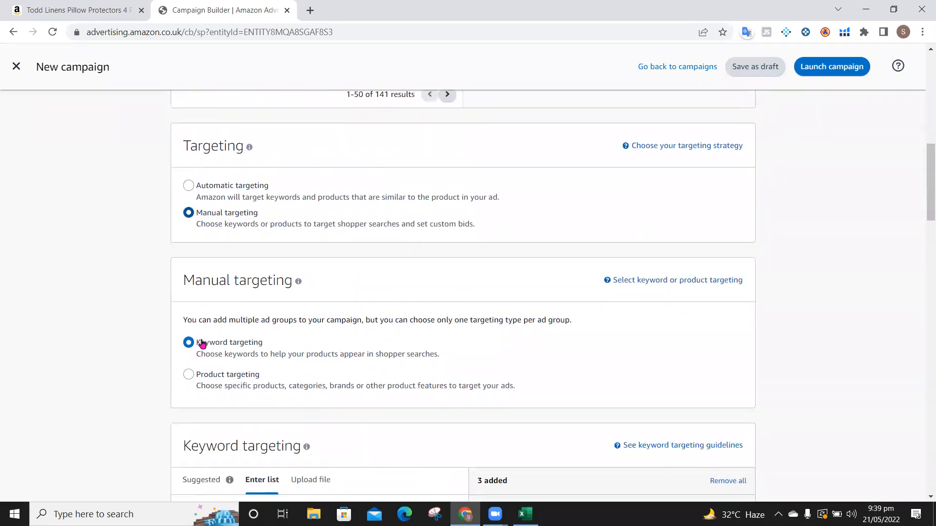
click(189, 375)
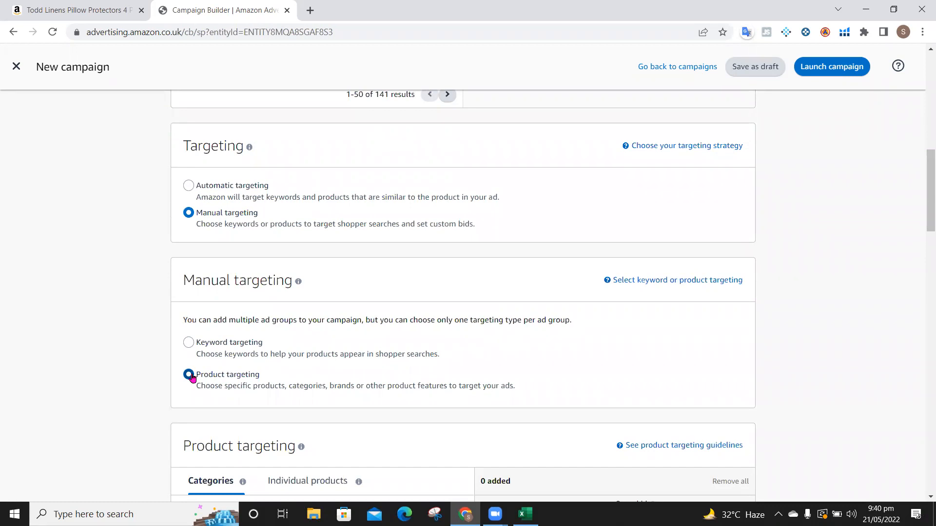
- Go to the Amazon store page and search Home & Kitchen for "pillows"
click(84, 9)
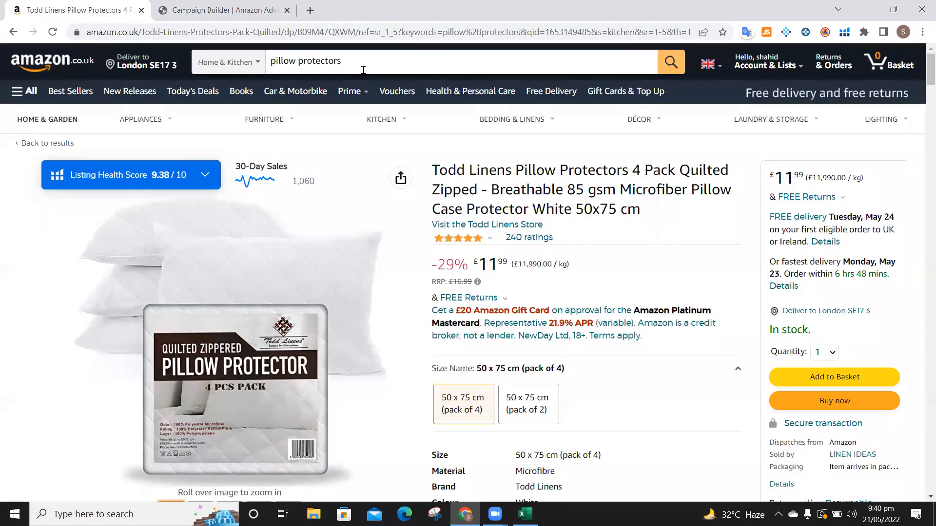
click(364, 69)
key(ctrl+a)
text(pillows)
key(Return)
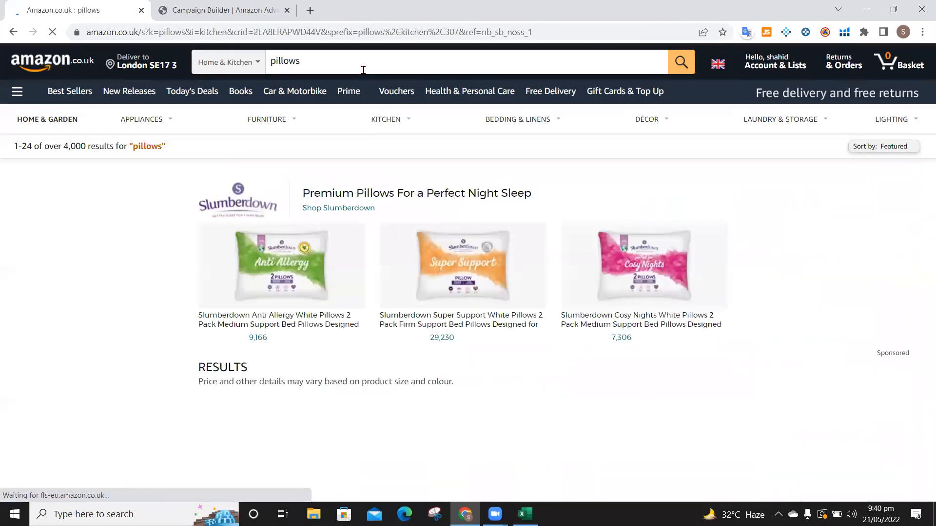
- Browse the pillow search results and open the MH Home Pillows 2 Pack listing
scroll(516, 329, down, 2)
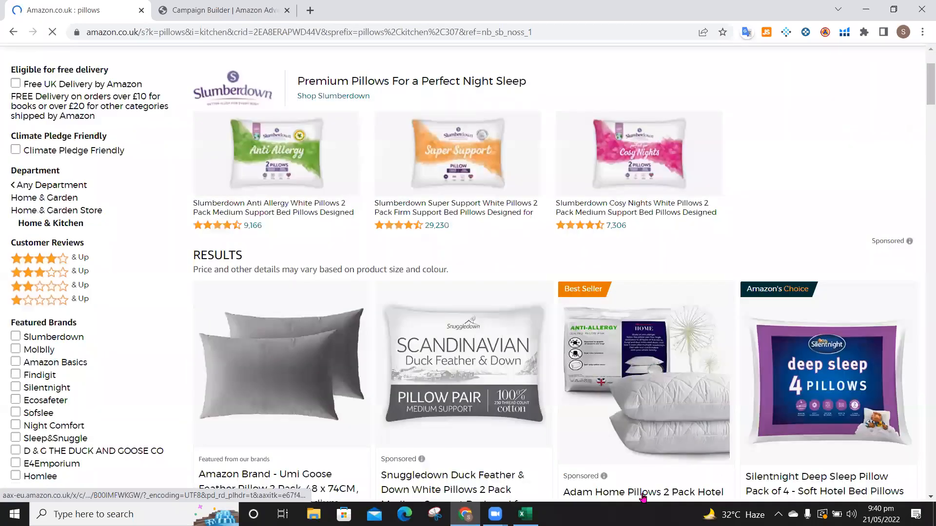
scroll(598, 298, down, 6)
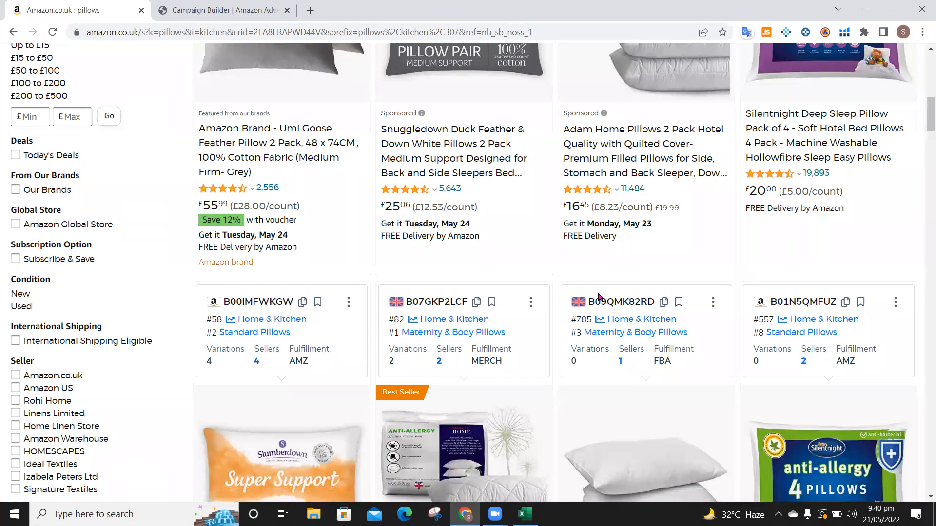
scroll(599, 296, down, 5)
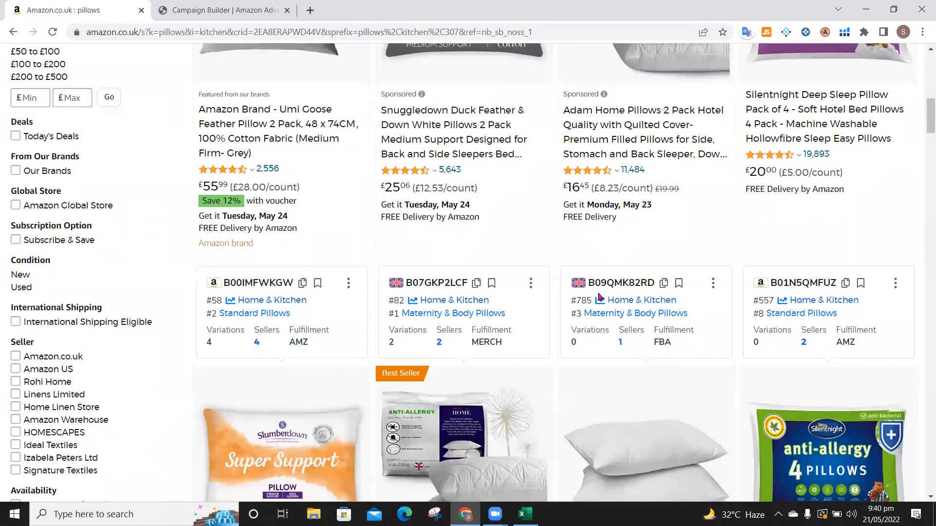
scroll(599, 297, up, 1)
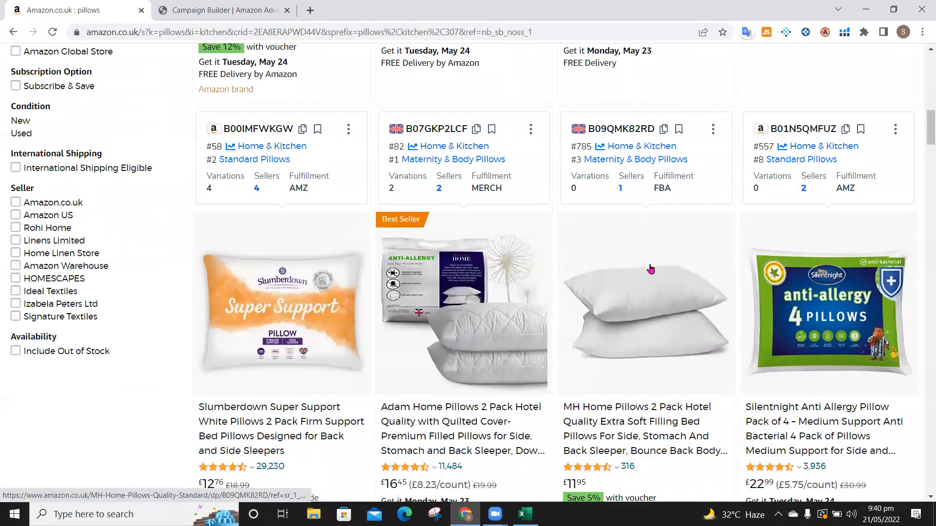
click(620, 315)
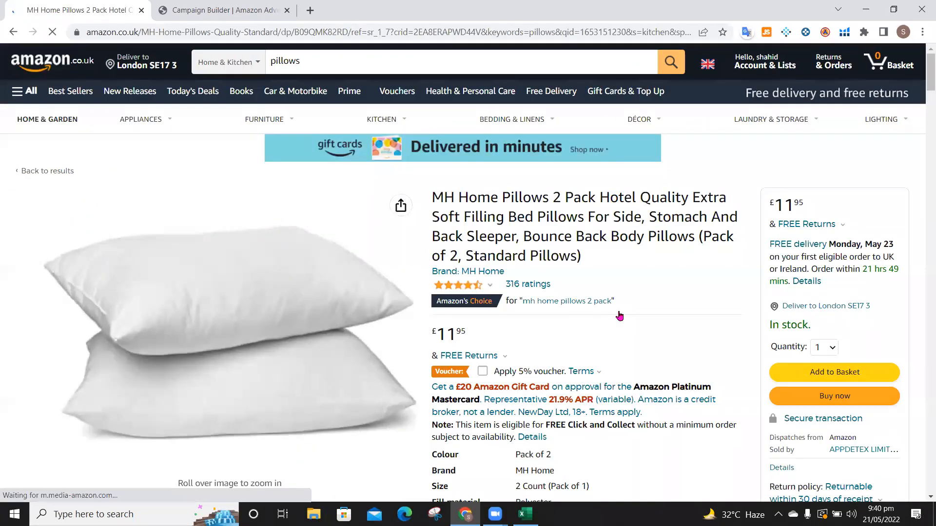
- Examine the sponsored related products on the MH Home pillow listing, then return to the start of the page
scroll(619, 316, down, 3)
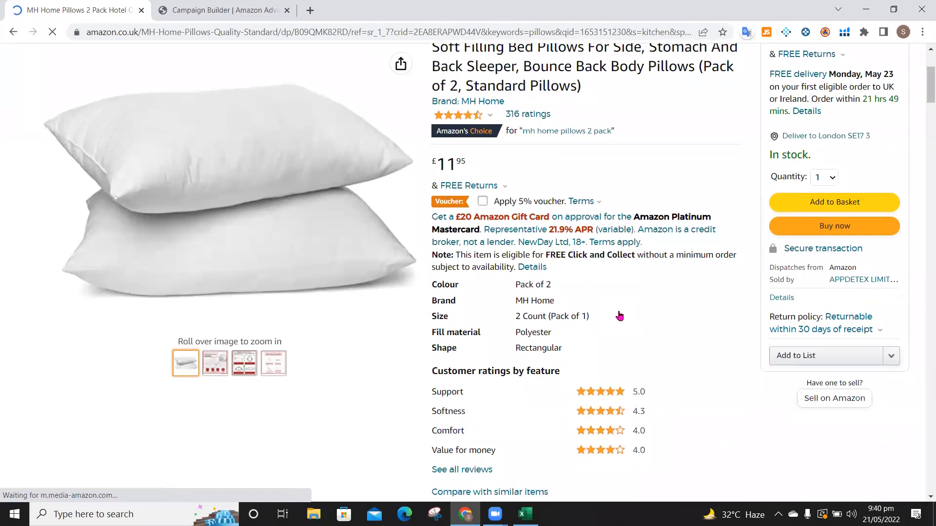
scroll(619, 316, down, 1)
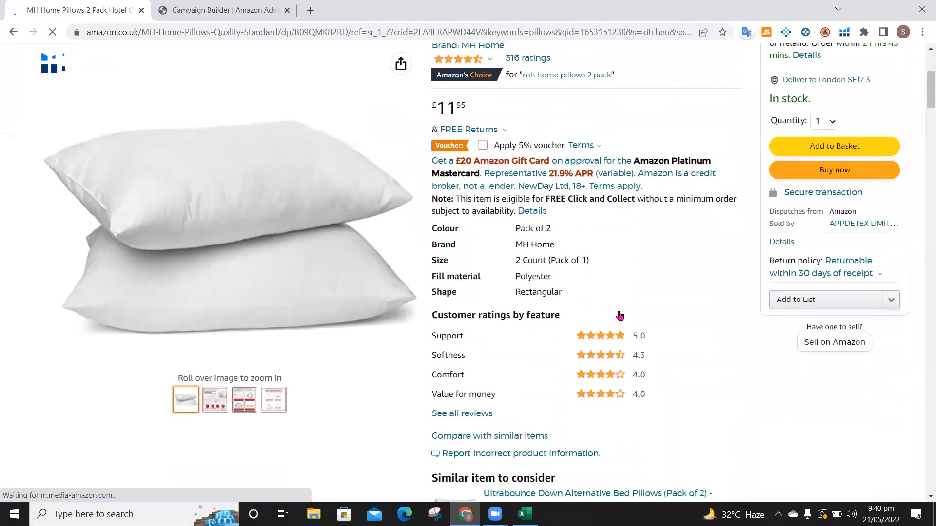
scroll(619, 316, down, 3)
scroll(620, 316, down, 12)
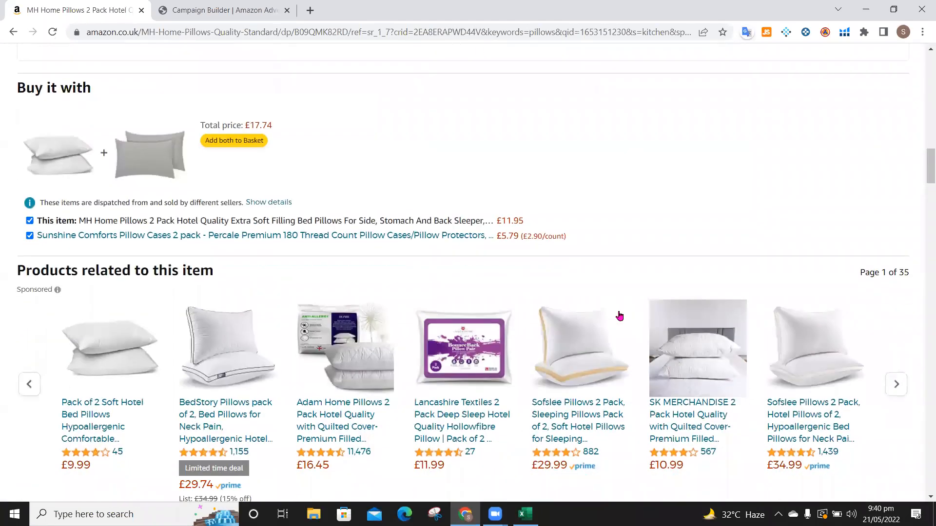
scroll(422, 278, down, 5)
scroll(419, 290, down, 1)
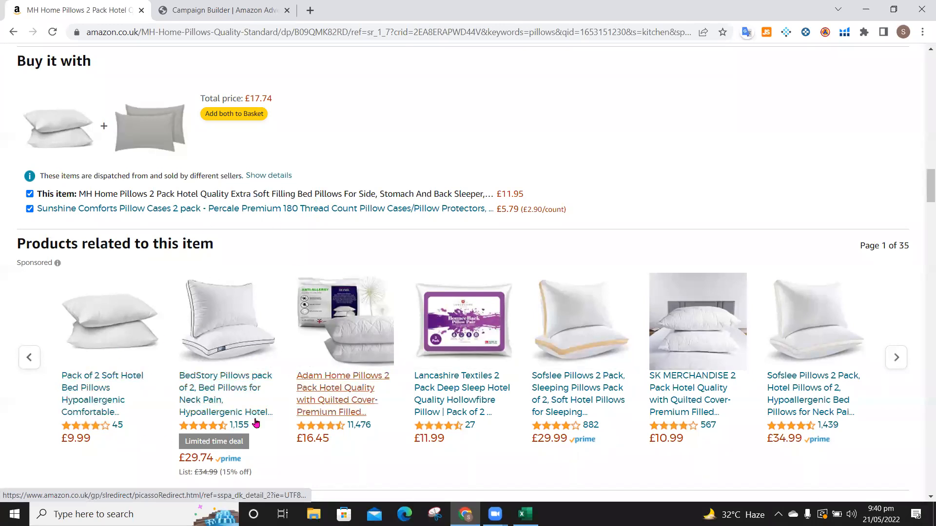
scroll(227, 361, up, 10)
scroll(226, 352, up, 15)
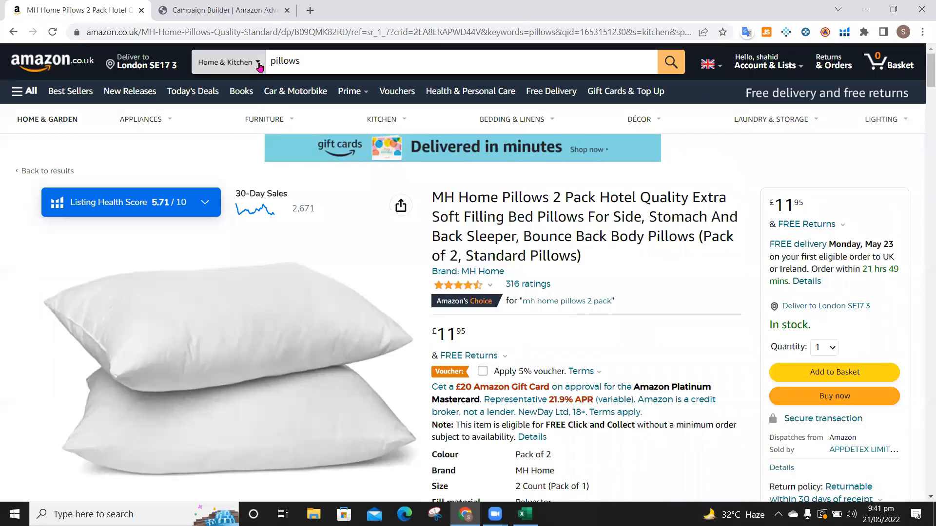
- Search for "pillows" again with the search scope set to All Departments
click(259, 67)
scroll(229, 224, up, 3)
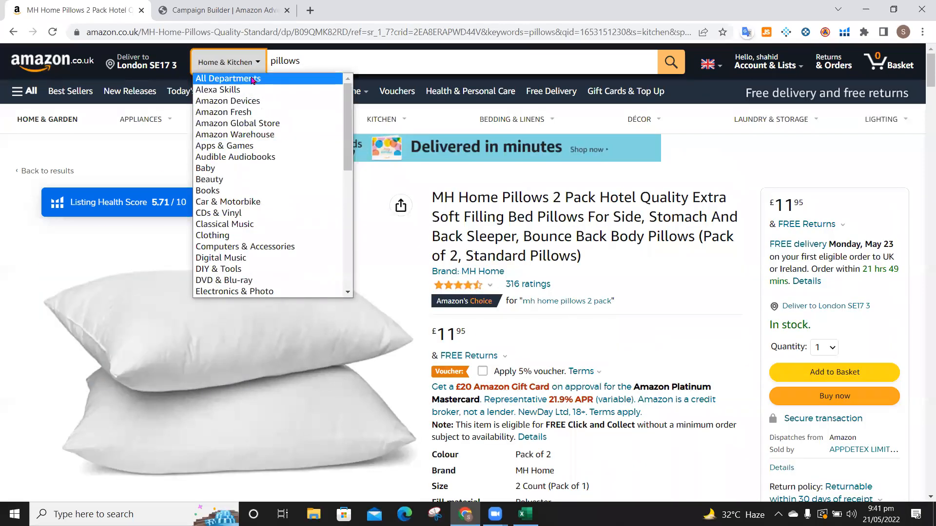
click(272, 74)
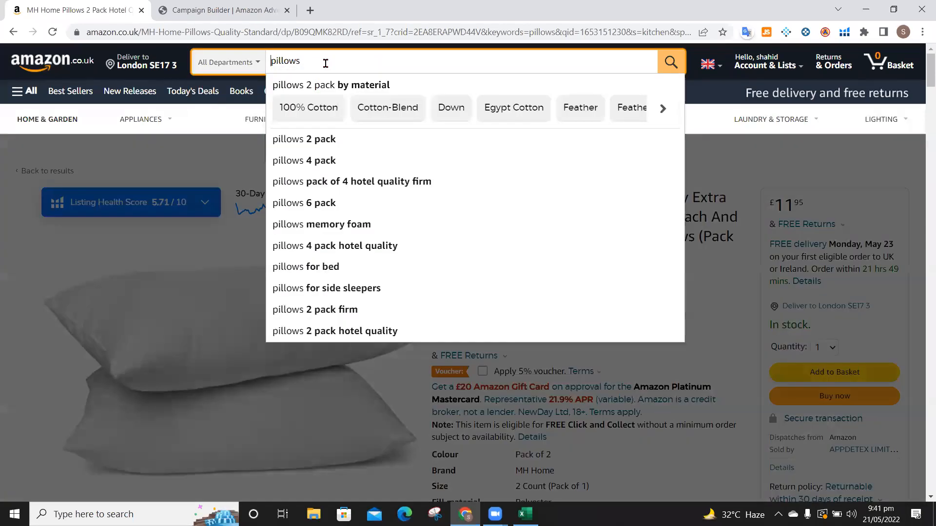
click(671, 63)
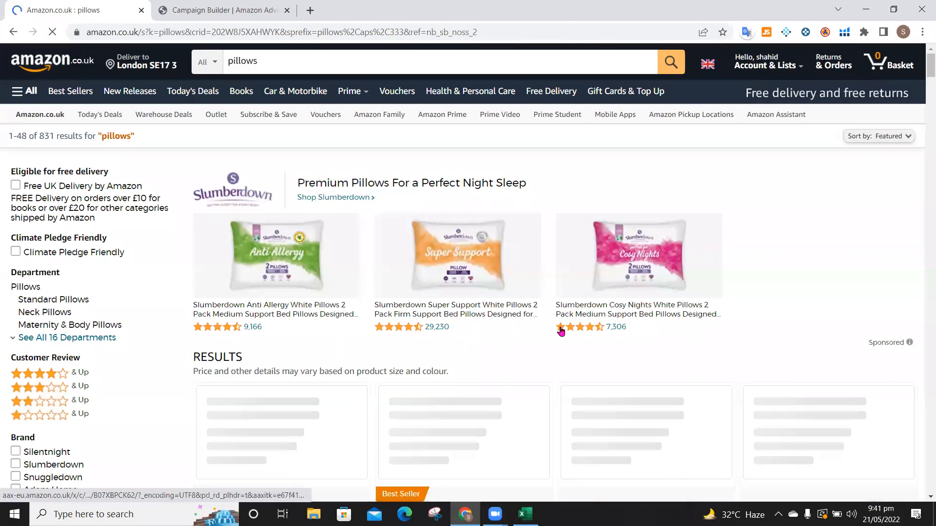
- Browse the results and open the Molblly Shredded Memory Foam Pillow listing from the Amazon's Choice section
scroll(561, 332, down, 1)
scroll(560, 331, down, 10)
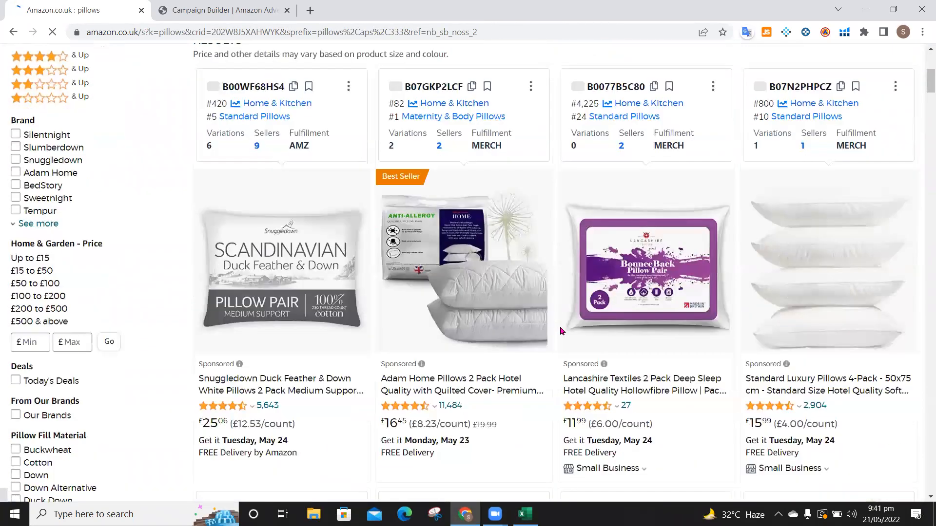
scroll(560, 331, down, 3)
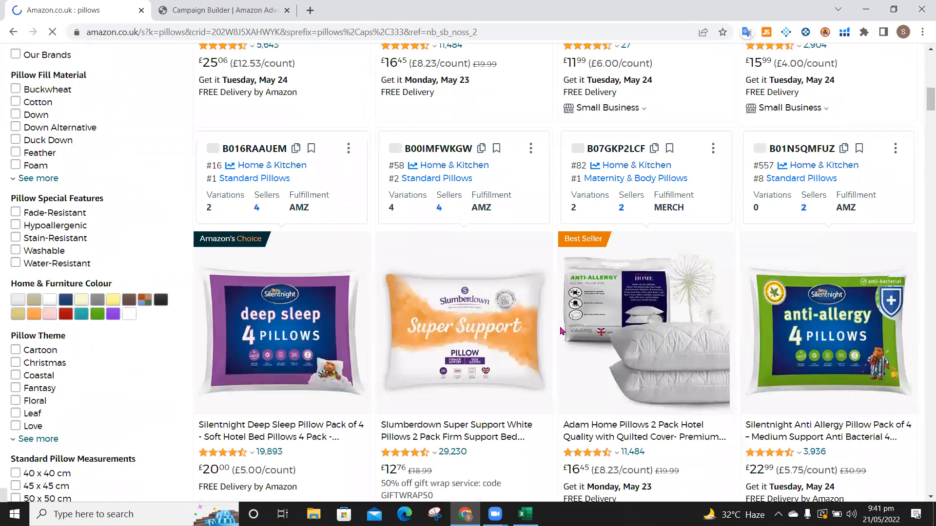
scroll(562, 331, down, 2)
scroll(561, 332, down, 7)
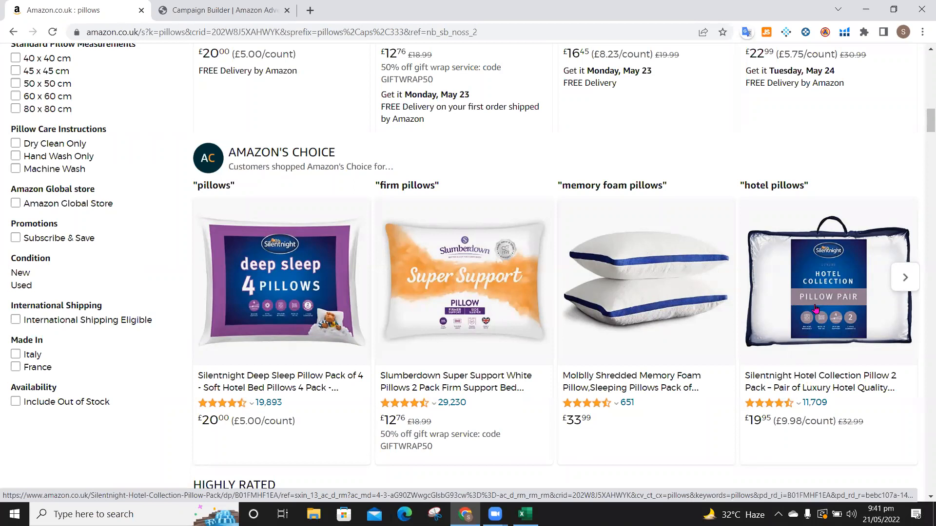
click(644, 269)
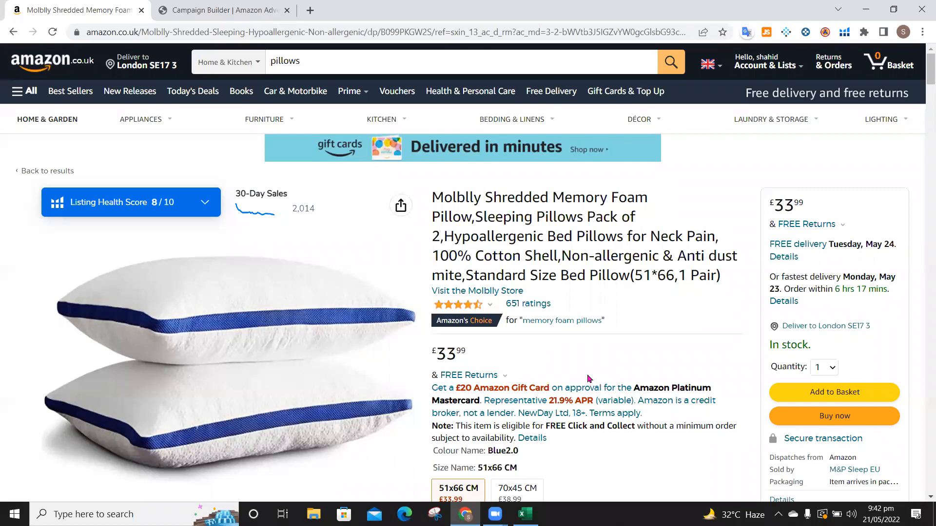
- Examine the Molblly listing's details and compare it with the sponsored products related to this item
scroll(588, 379, down, 2)
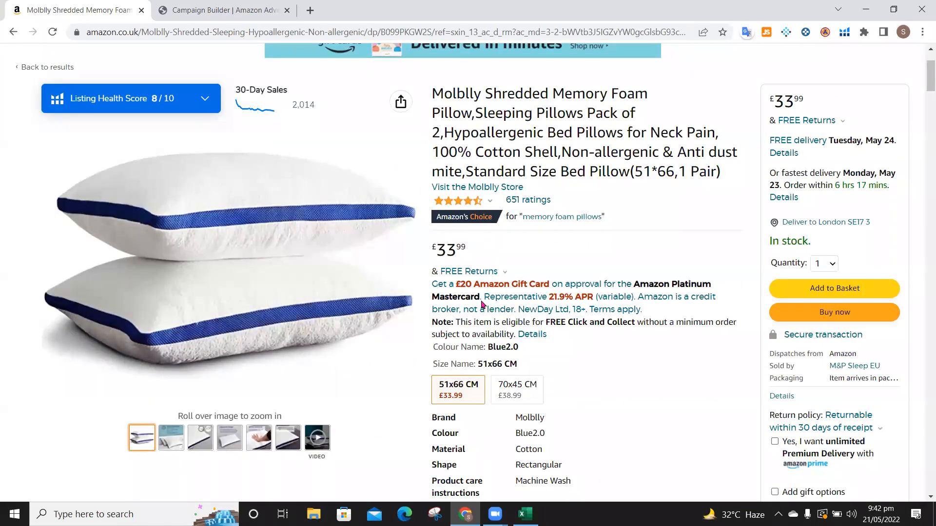
scroll(474, 319, down, 2)
scroll(474, 319, down, 14)
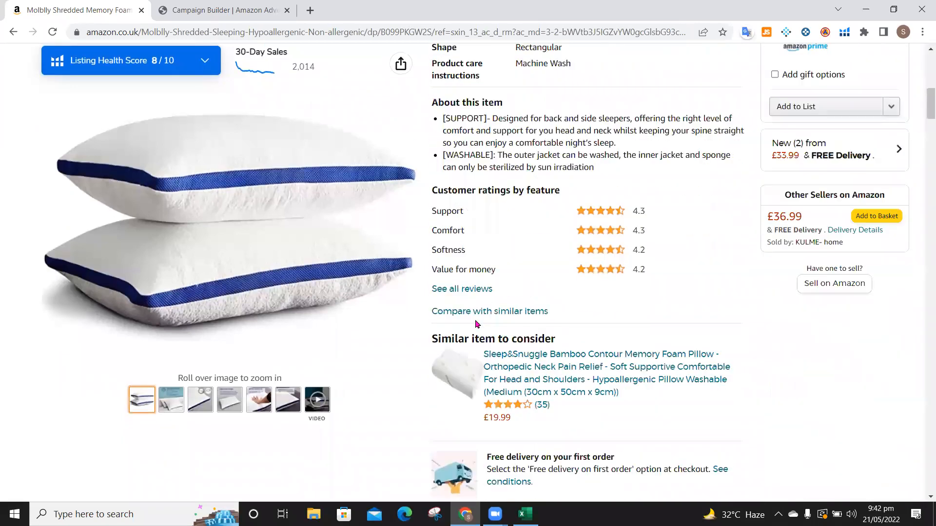
scroll(476, 324, down, 15)
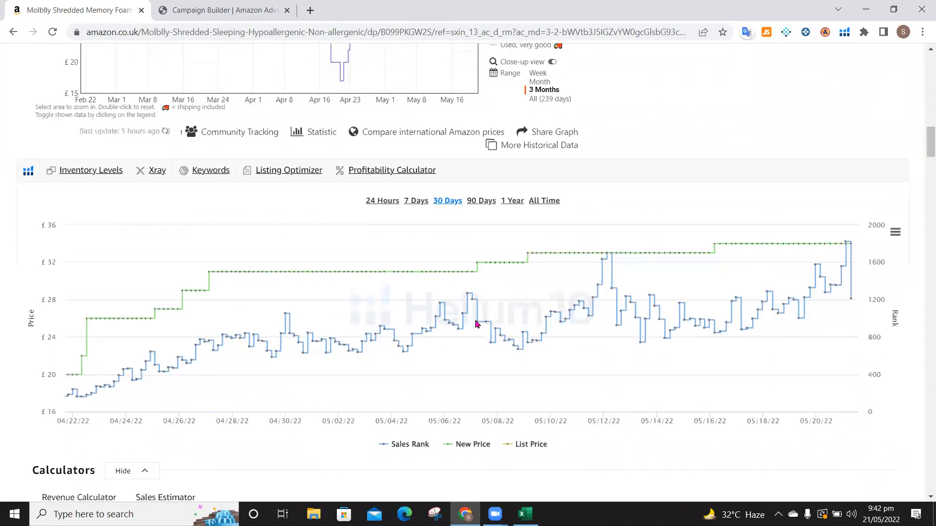
scroll(477, 324, down, 7)
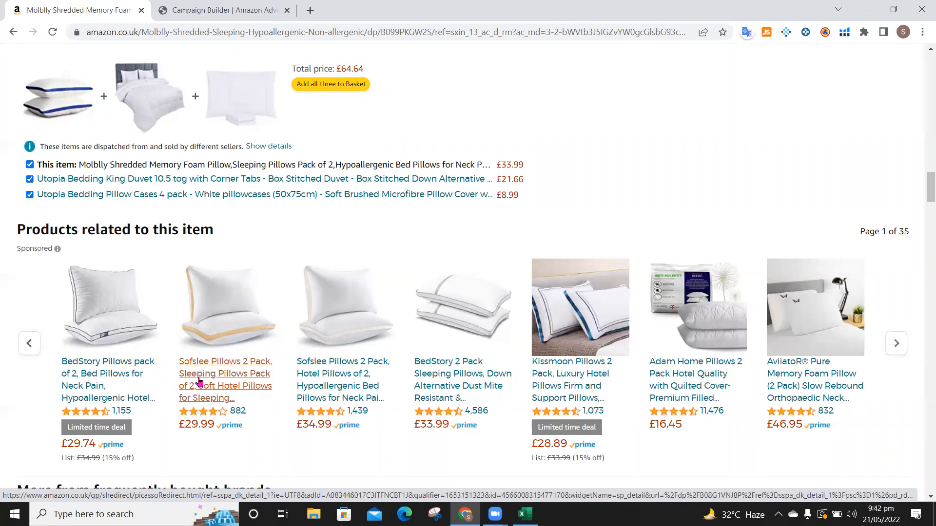
scroll(212, 403, up, 10)
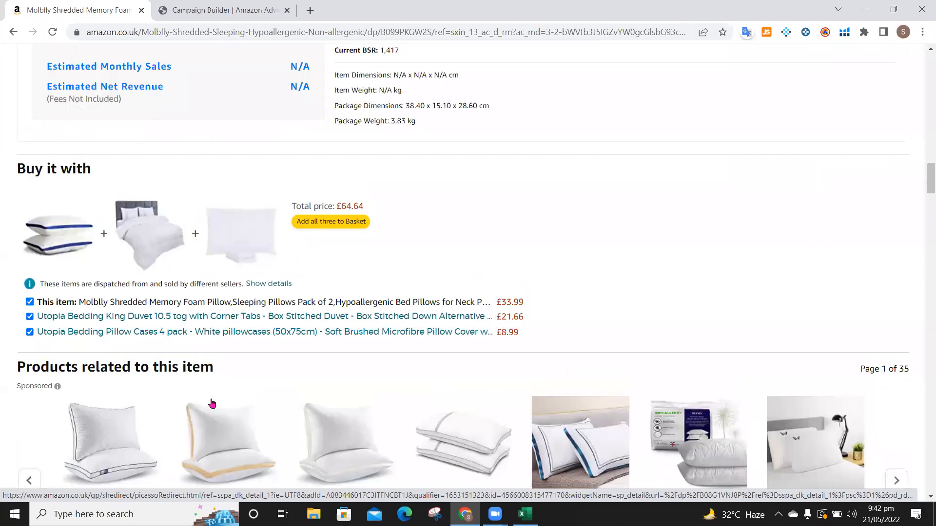
scroll(212, 402, up, 15)
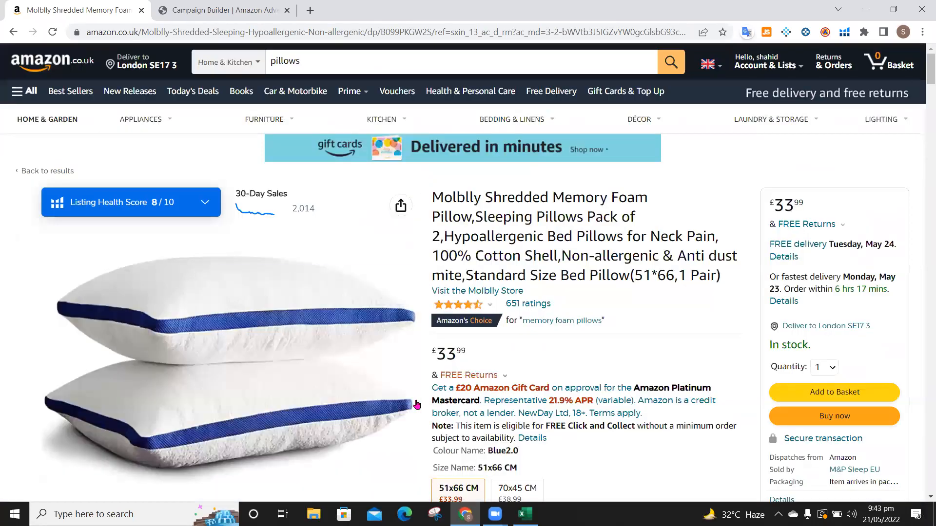
scroll(360, 385, down, 15)
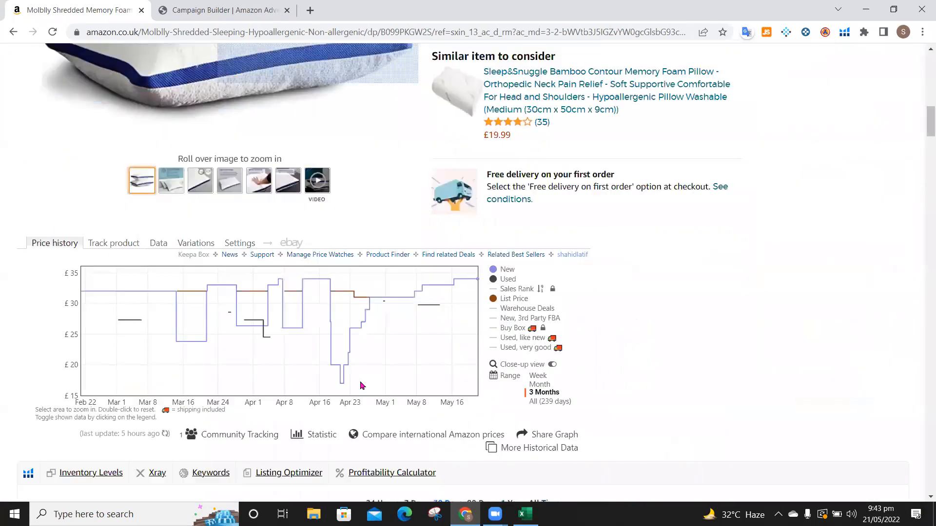
scroll(359, 381, down, 13)
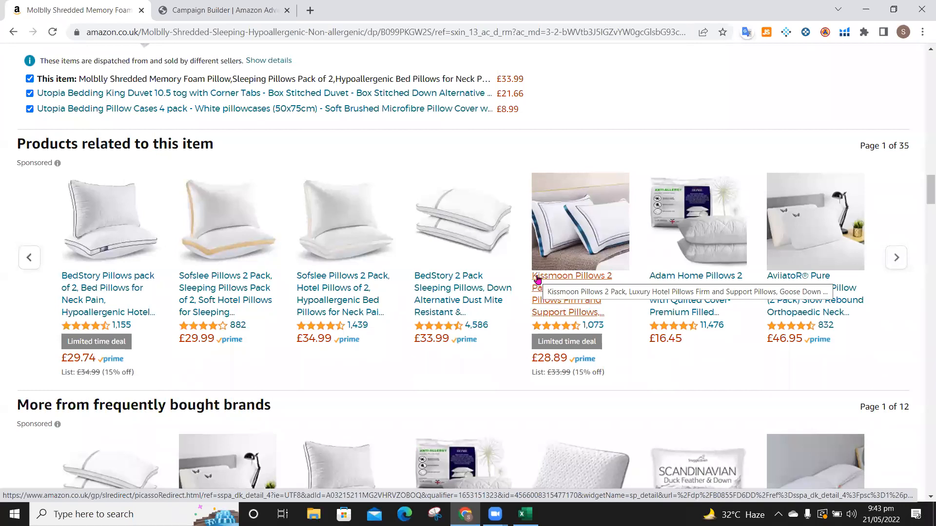
scroll(537, 278, up, 20)
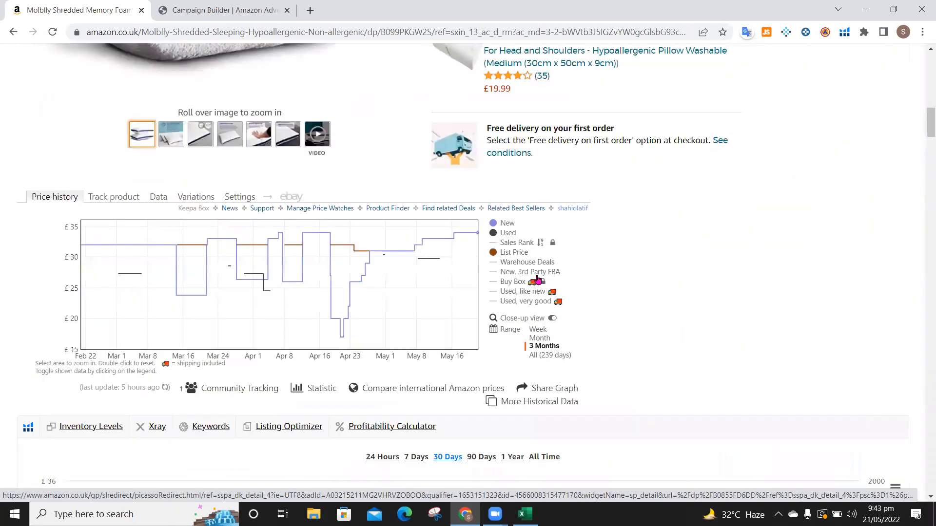
scroll(537, 274, up, 3)
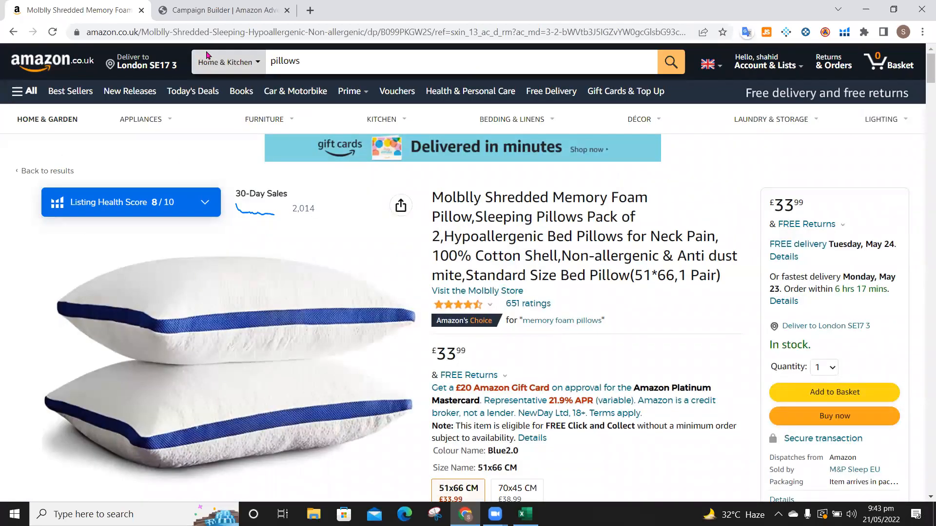
- Locate the ASIN in the Molblly pillow listing's product information
scroll(354, 322, down, 20)
scroll(353, 322, down, 15)
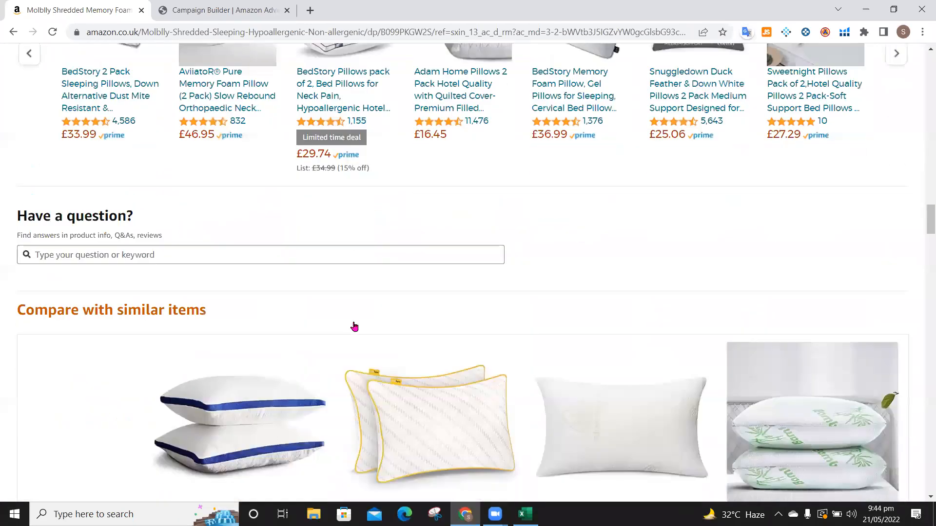
scroll(355, 326, down, 10)
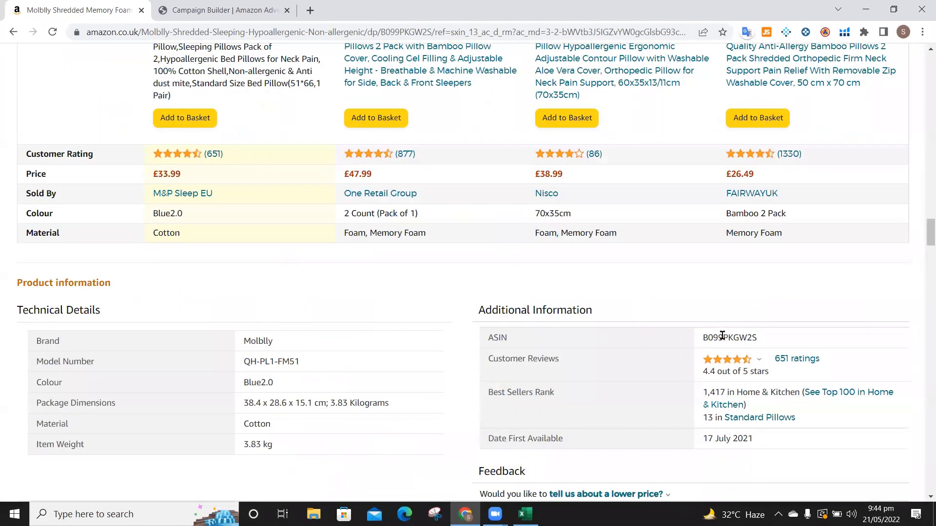
- Copy the ASIN B099PKGW2S from the Molblly listing and switch to individual product targeting in the Campaign Builder
double_click(722, 335)
key(ctrl+c)
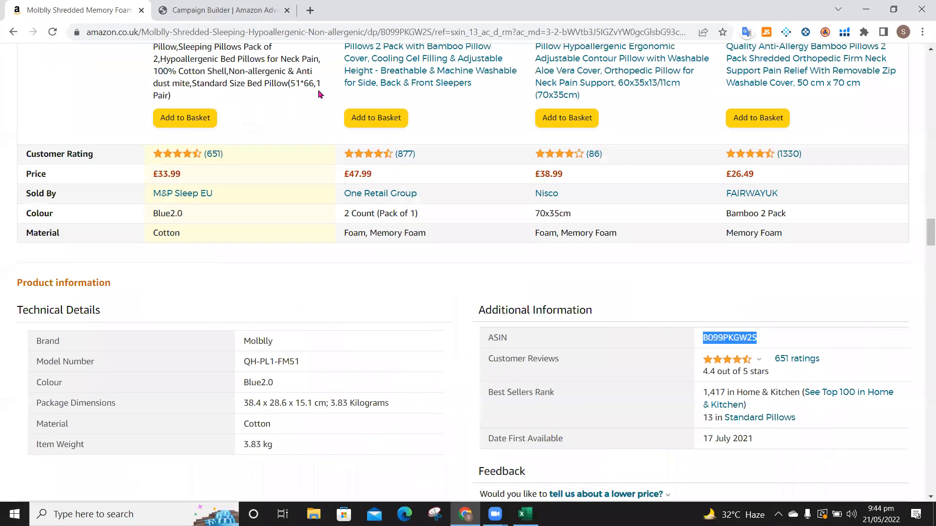
click(195, 11)
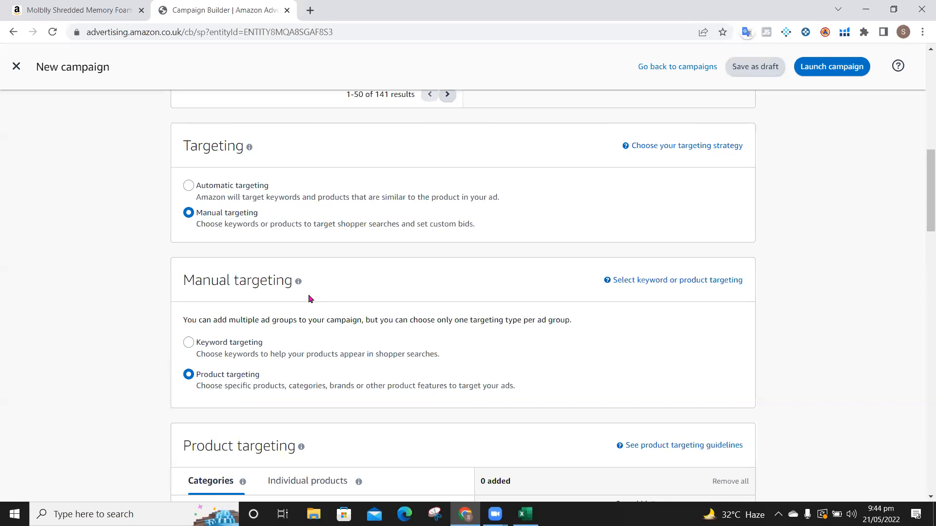
scroll(309, 296, down, 5)
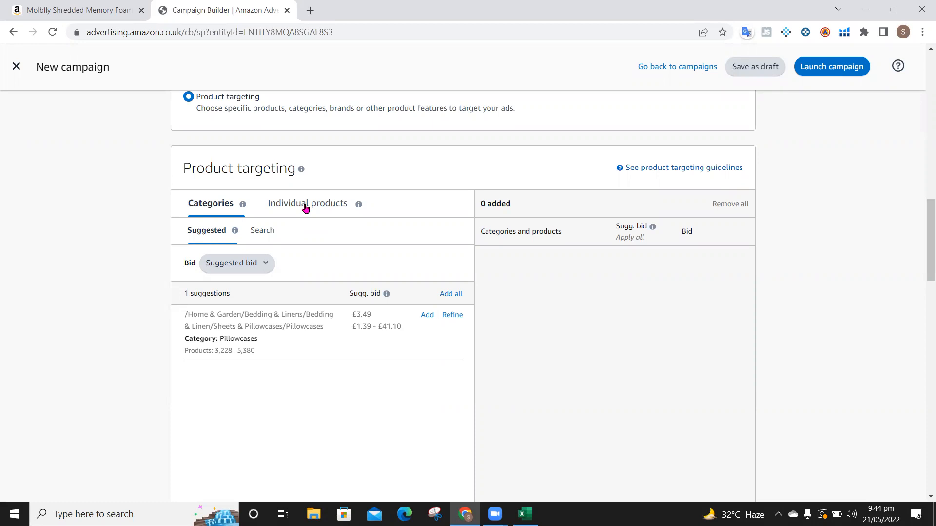
click(306, 209)
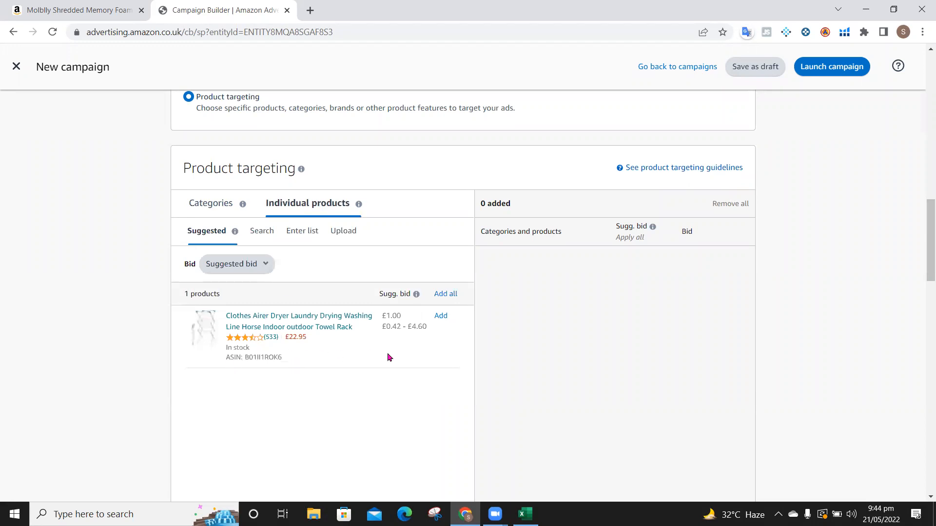
- Enter the ASIN B099PKGW2S as a list entry and add it as a product target with the suggested bid
click(300, 236)
click(255, 309)
key(ctrl+v)
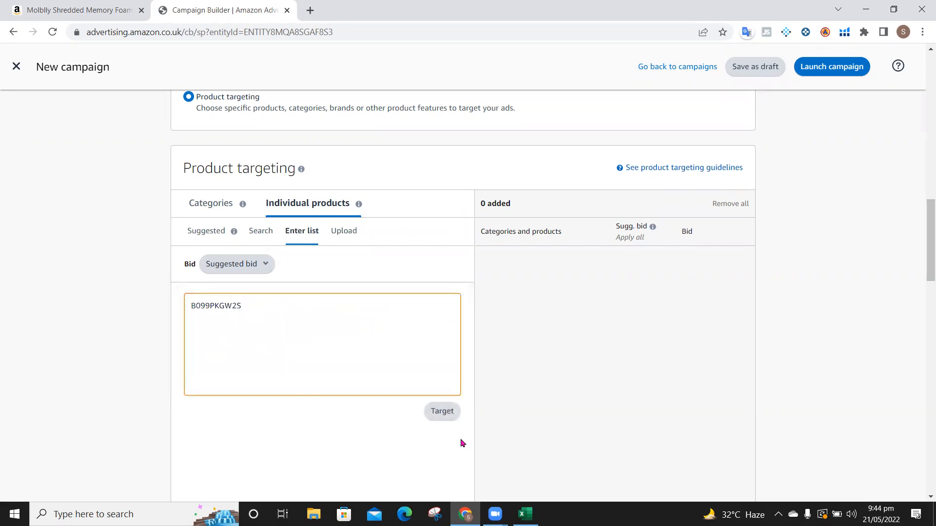
click(440, 414)
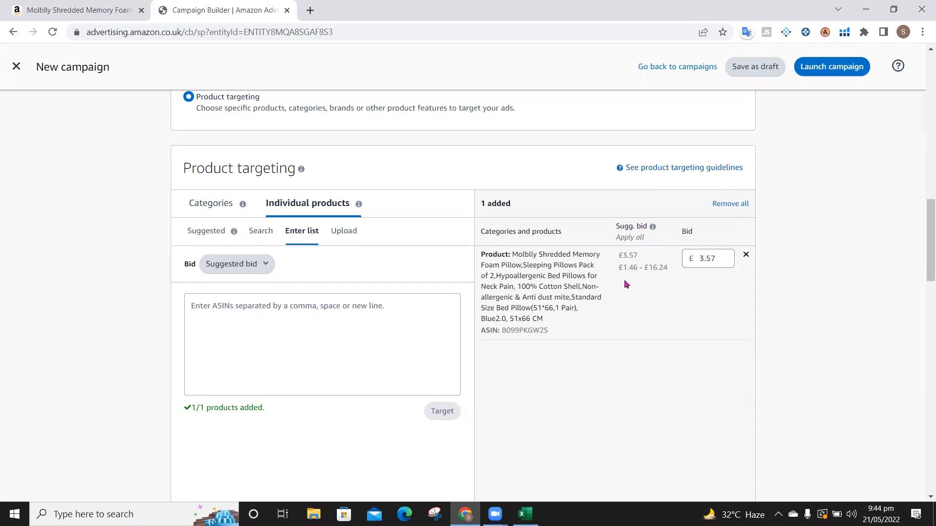
- Examine the suggested bid and its bid range for the targeted Molblly pillow
drag(618, 267, 672, 273)
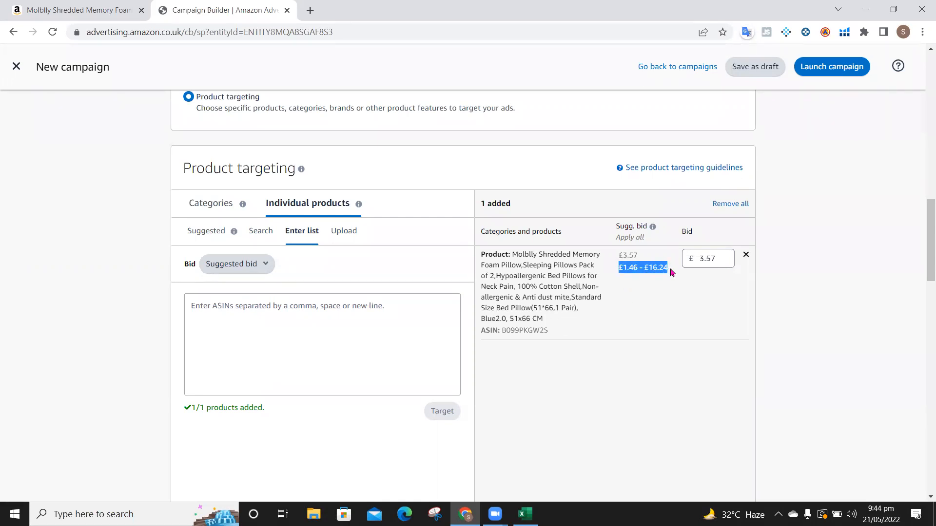
click(671, 298)
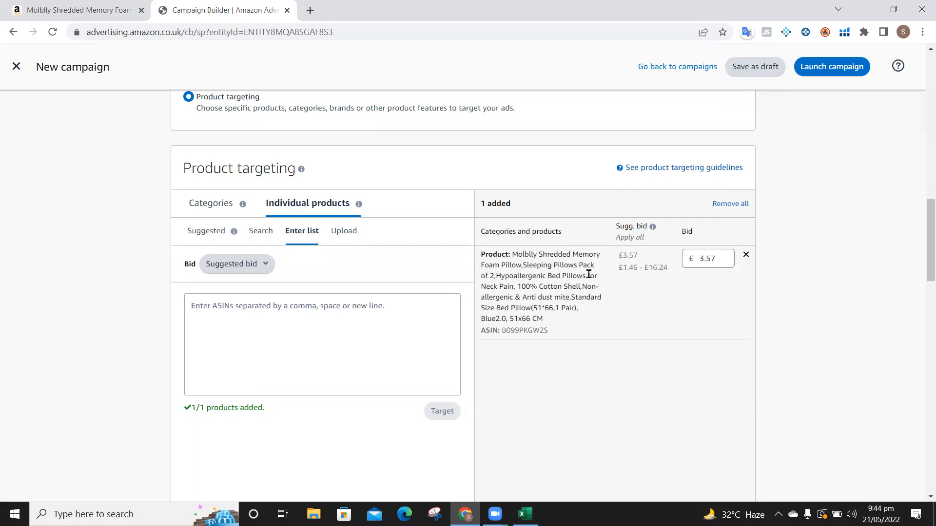
double_click(620, 256)
click(662, 318)
- Name the campaign "Pillows asin targeting" in the campaign settings
scroll(662, 318, down, 10)
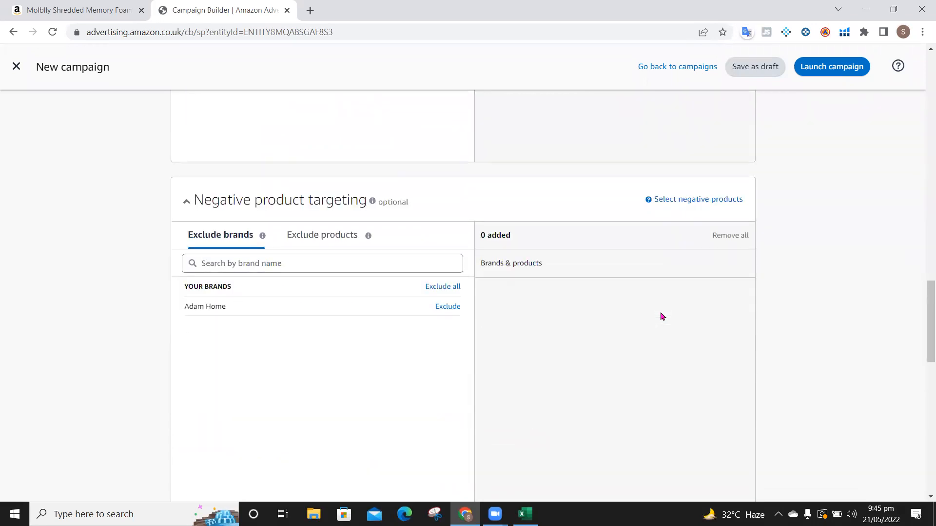
mouse_move(385, 192)
scroll(559, 422, down, 3)
scroll(559, 423, down, 3)
scroll(431, 341, down, 2)
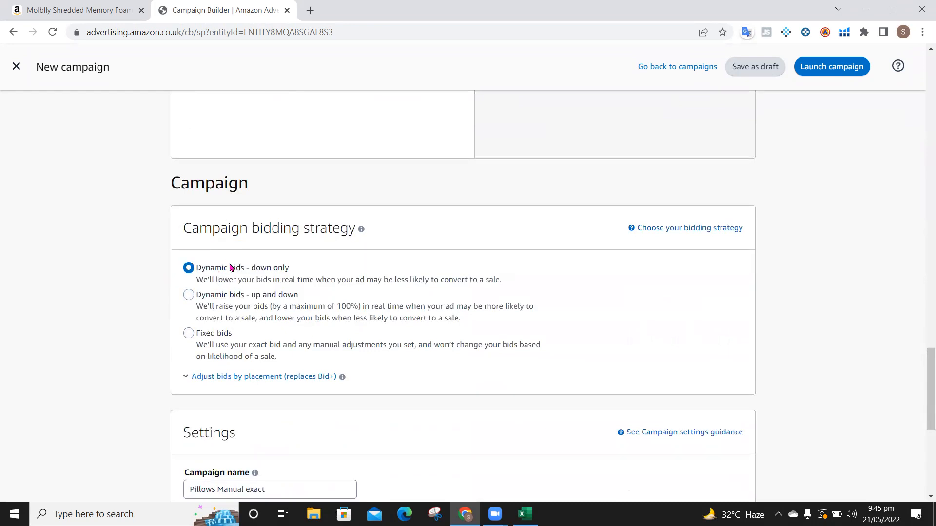
scroll(460, 334, down, 4)
mouse_move(227, 306)
click(276, 280)
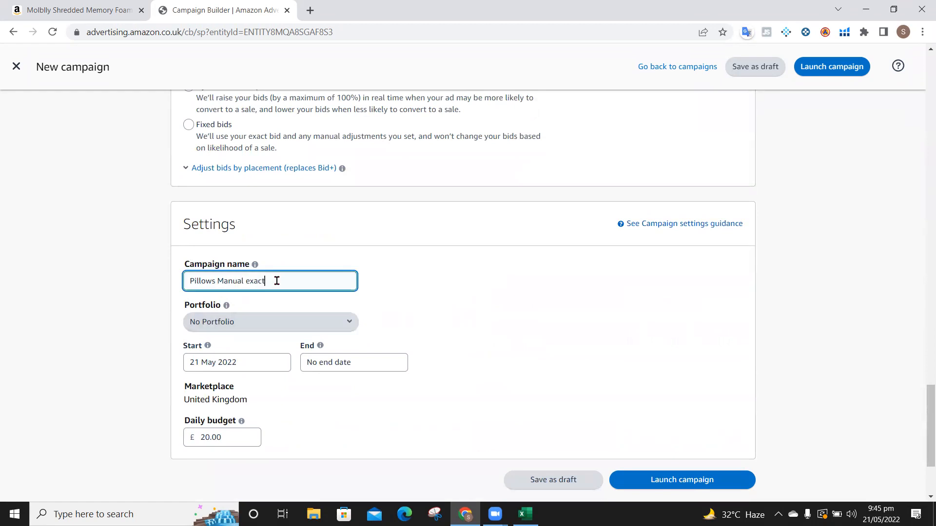
key(ctrl+a)
key(ctrl+v)
key(ctrl+a)
text(Pillows asin targeting)
click(460, 302)
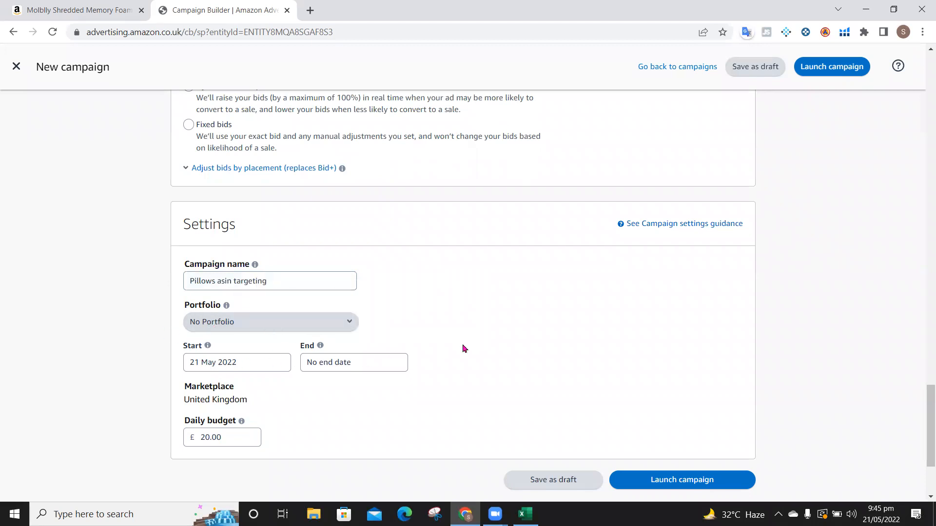
scroll(475, 345, down, 2)
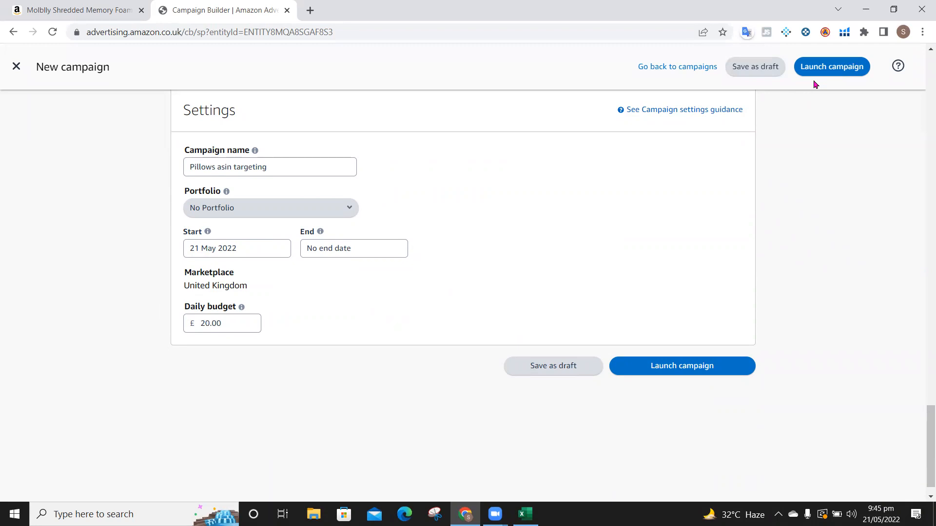
- Return to the Molblly listing and examine its sponsored related products and frequently bought brands for targeting opportunities
click(93, 11)
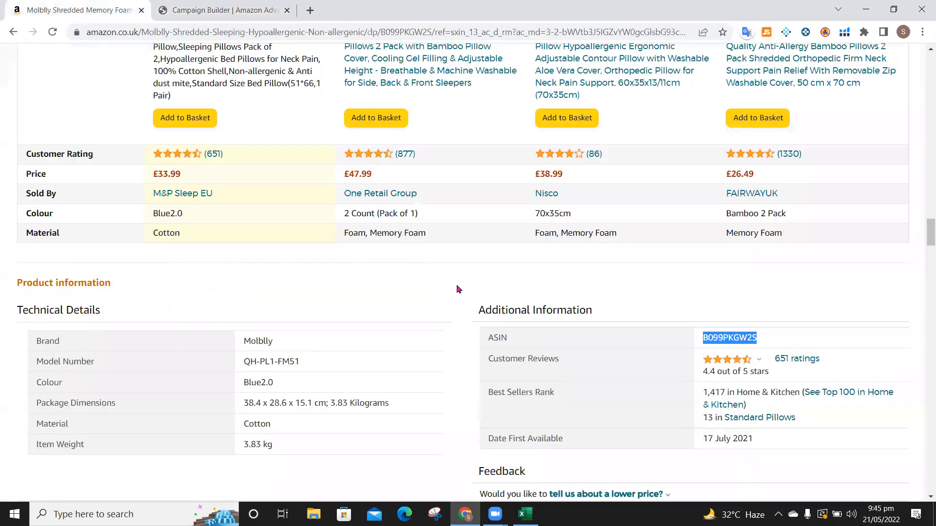
scroll(458, 289, up, 20)
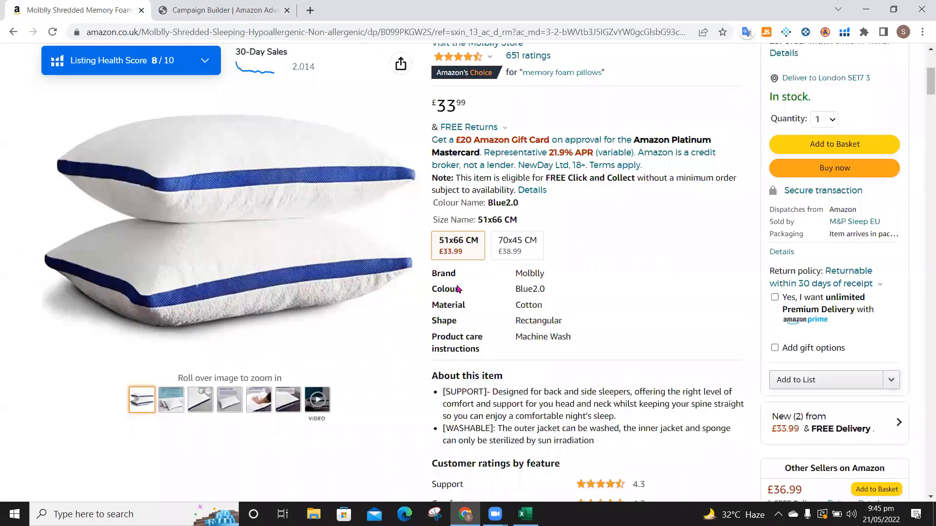
scroll(458, 289, down, 15)
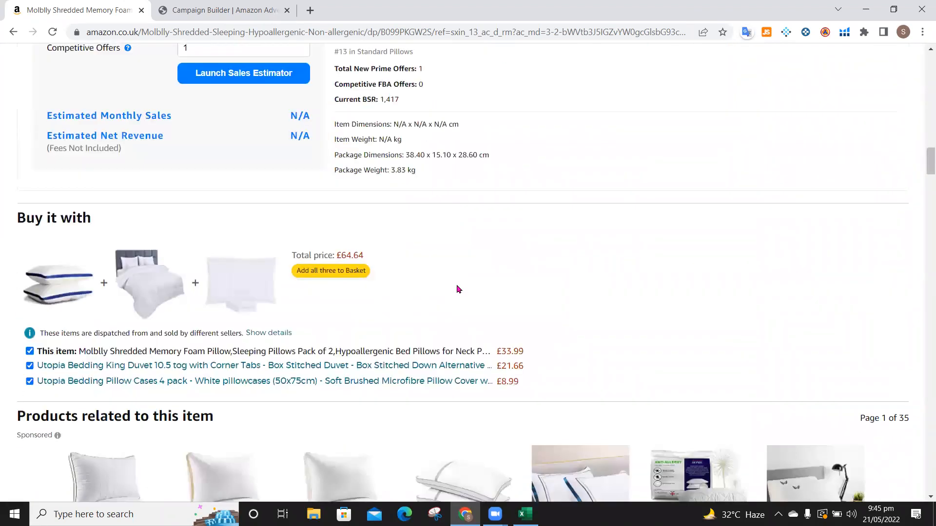
scroll(458, 289, down, 7)
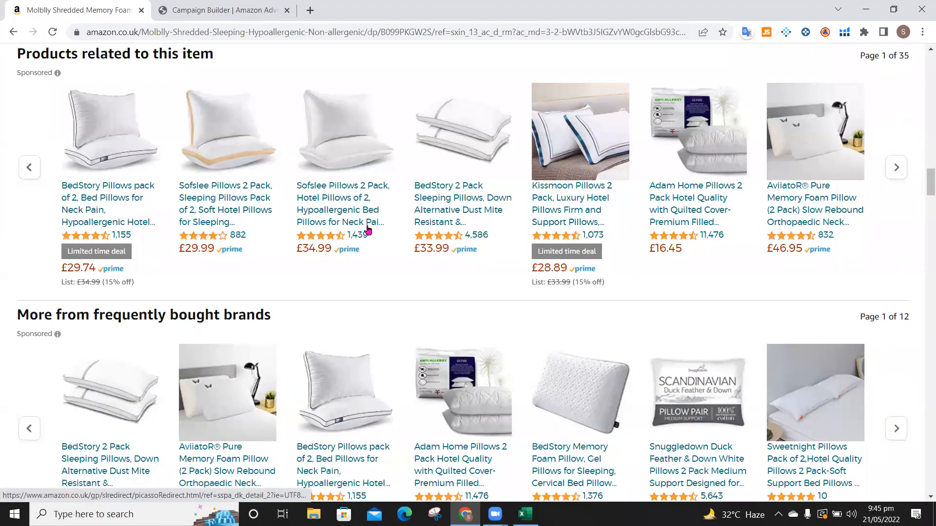
scroll(261, 332, down, 2)
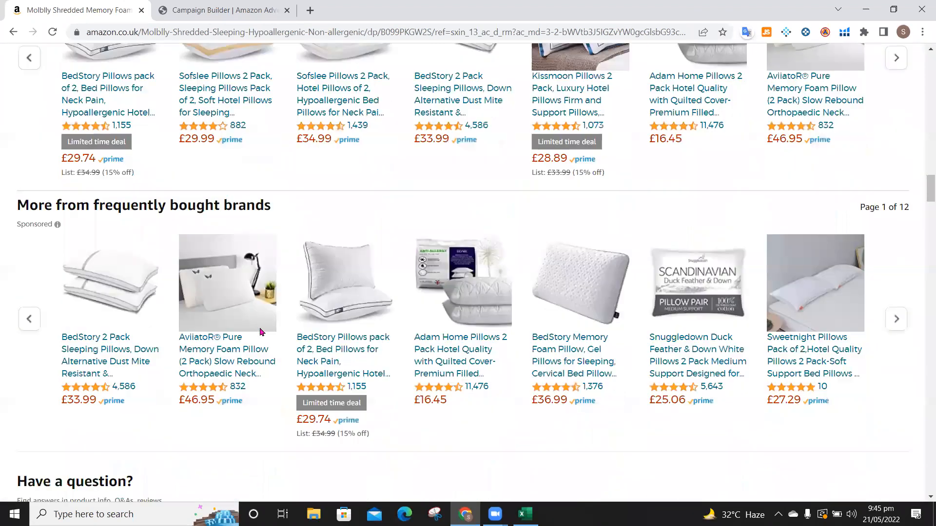
scroll(261, 332, down, 1)
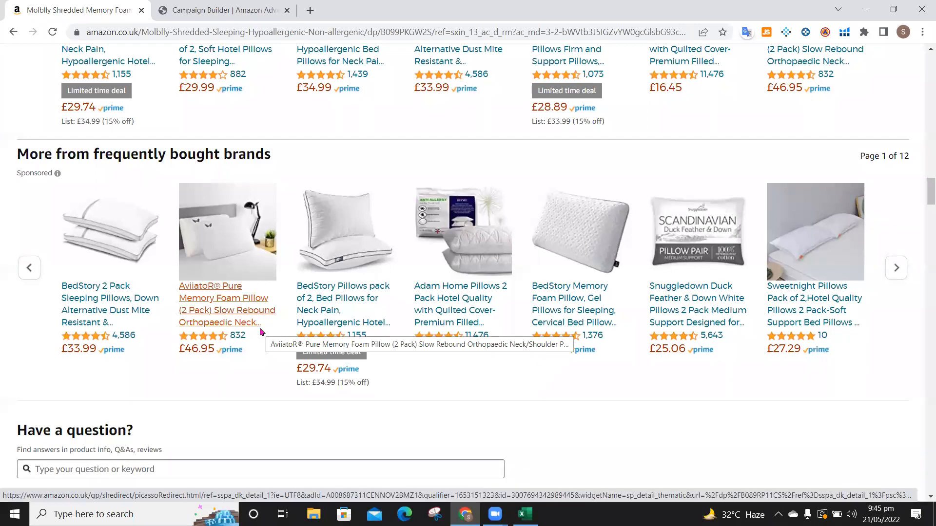
scroll(260, 332, up, 10)
scroll(260, 332, up, 3)
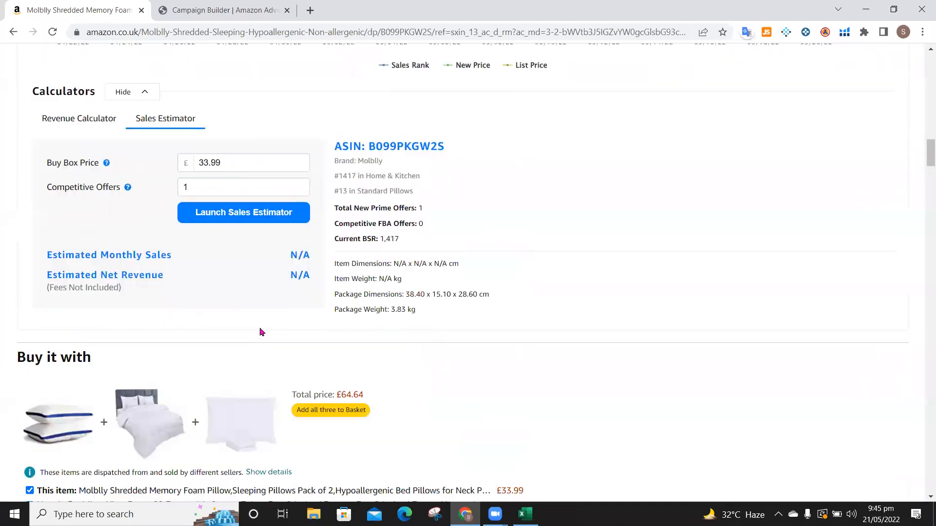
scroll(261, 332, down, 8)
scroll(260, 331, down, 1)
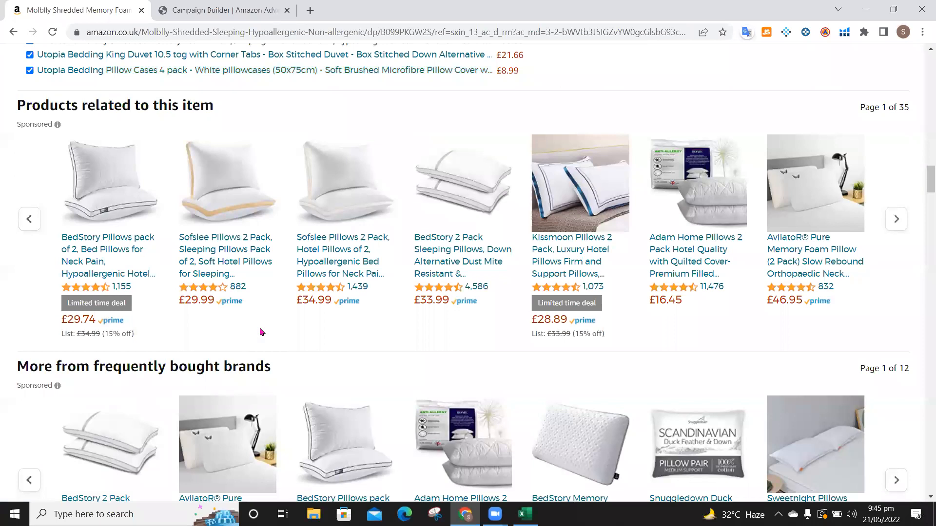
scroll(260, 329, down, 6)
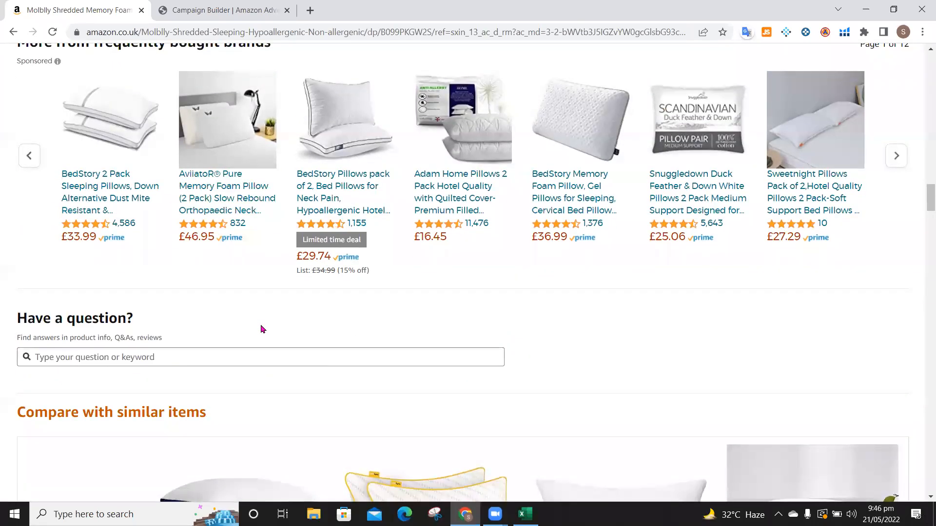
- Open the sponsored Sweetnight Pillows Pack of 2 listing and examine its rating, ASIN details and sponsored competitor products
click(808, 142)
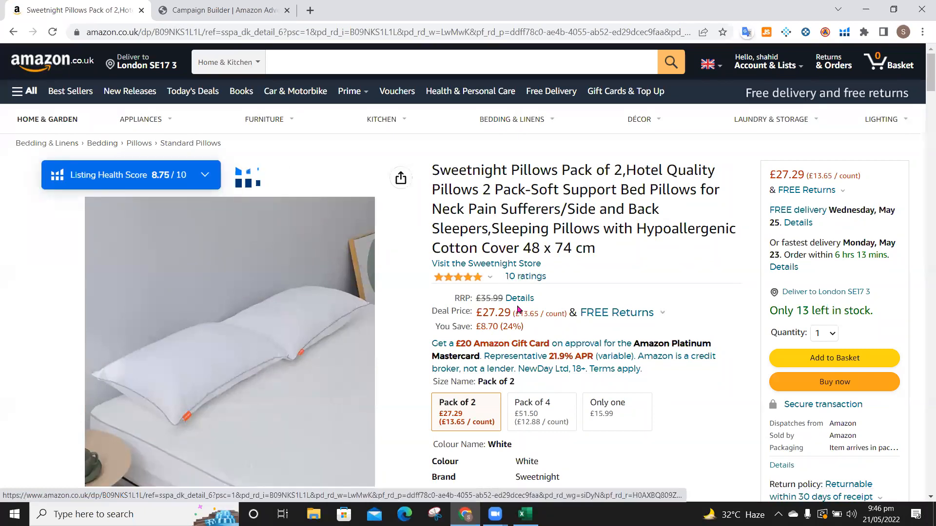
click(488, 279)
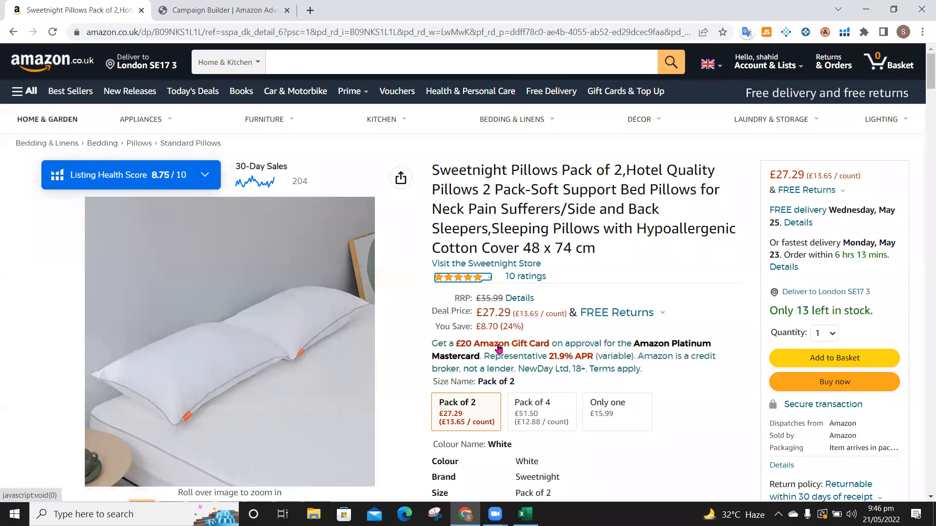
scroll(498, 347, down, 15)
scroll(498, 348, down, 15)
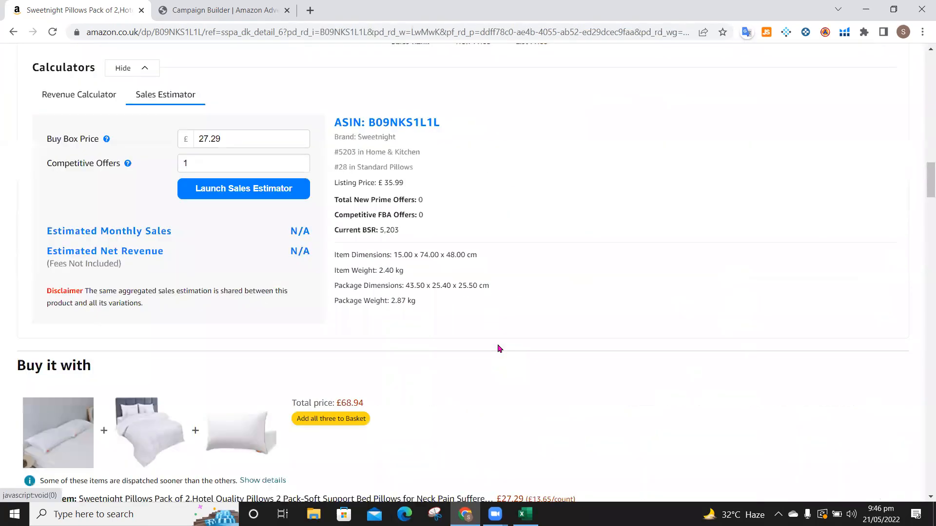
scroll(335, 236, down, 2)
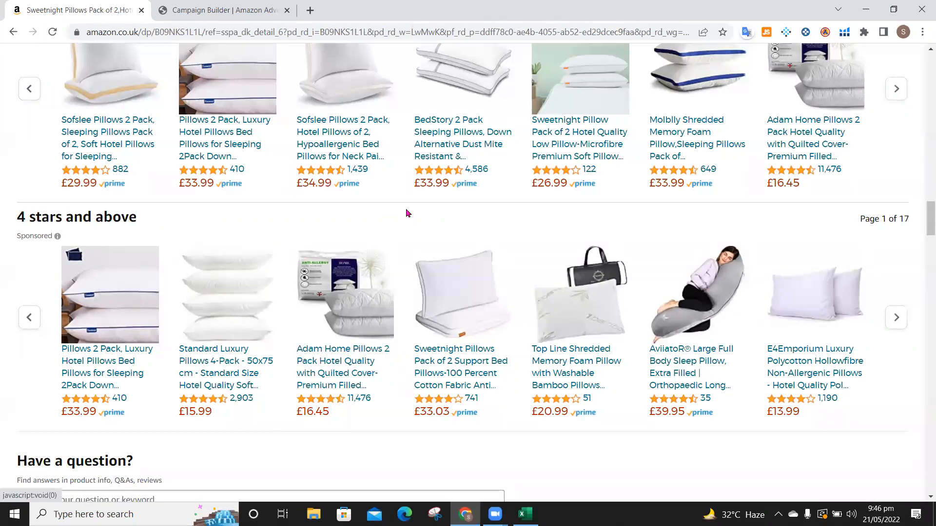
scroll(408, 213, up, 20)
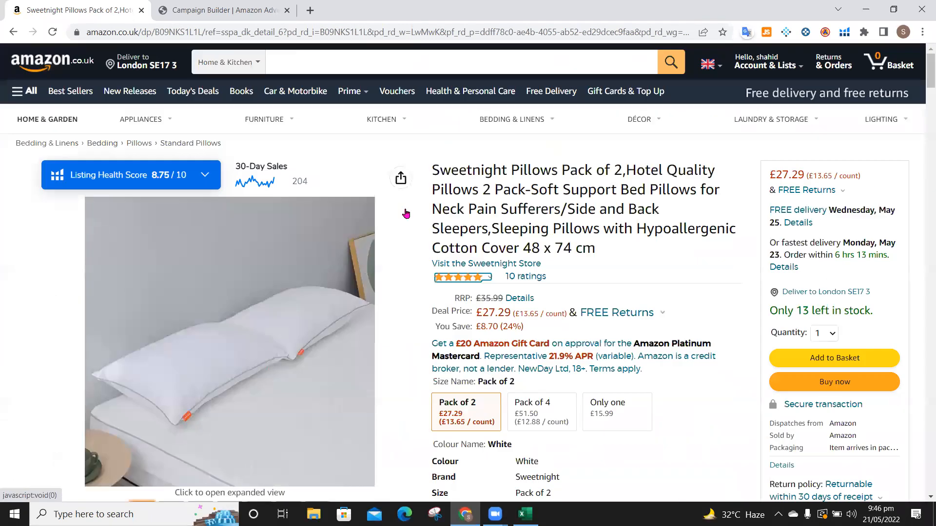
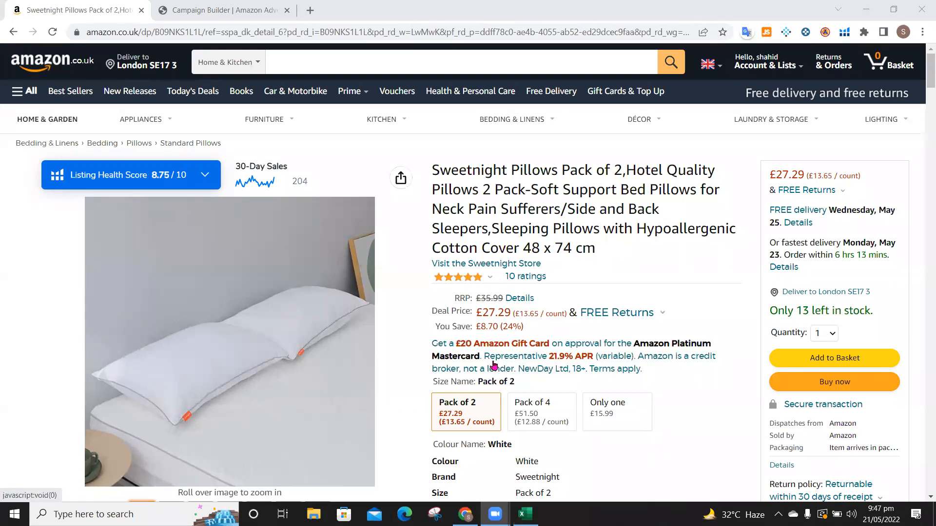
- Review the Sweetnight listing's price history, related products and product details again, and return to the Campaign Builder
scroll(497, 400, down, 20)
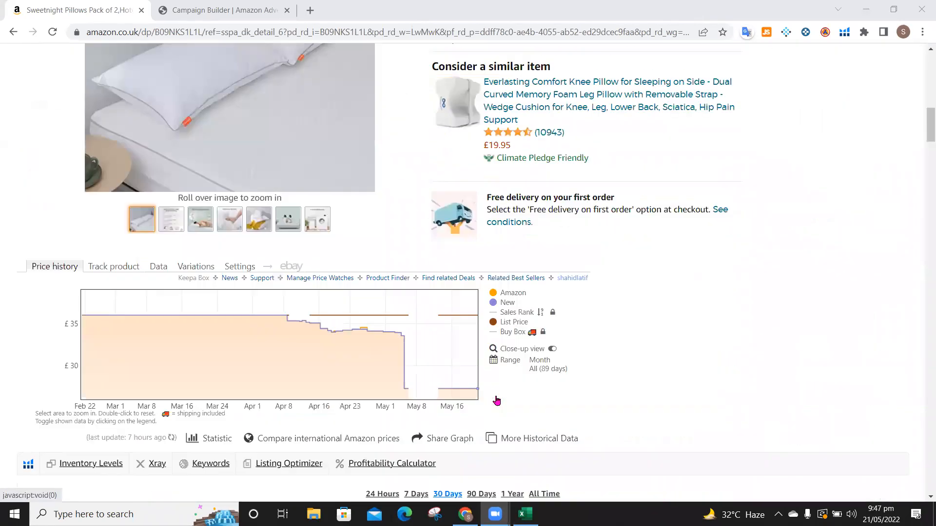
scroll(497, 401, down, 15)
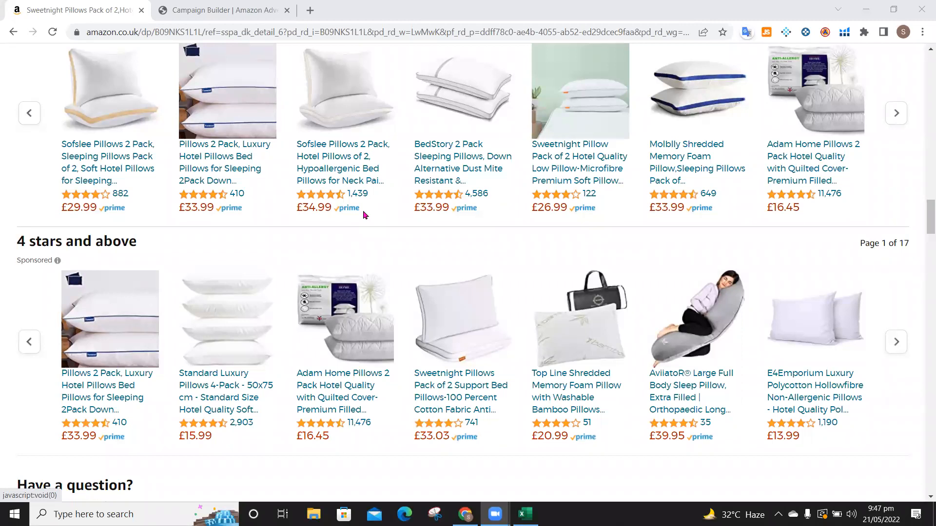
scroll(363, 214, up, 12)
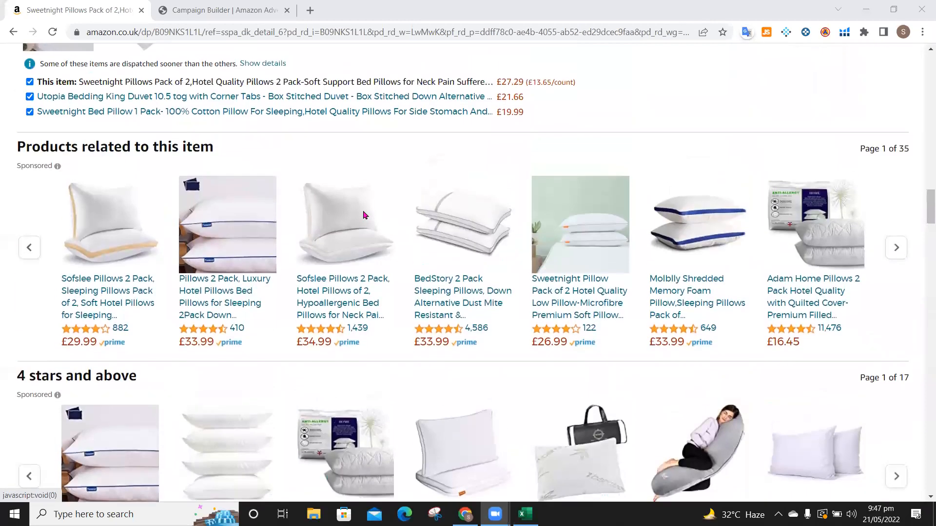
scroll(363, 215, up, 15)
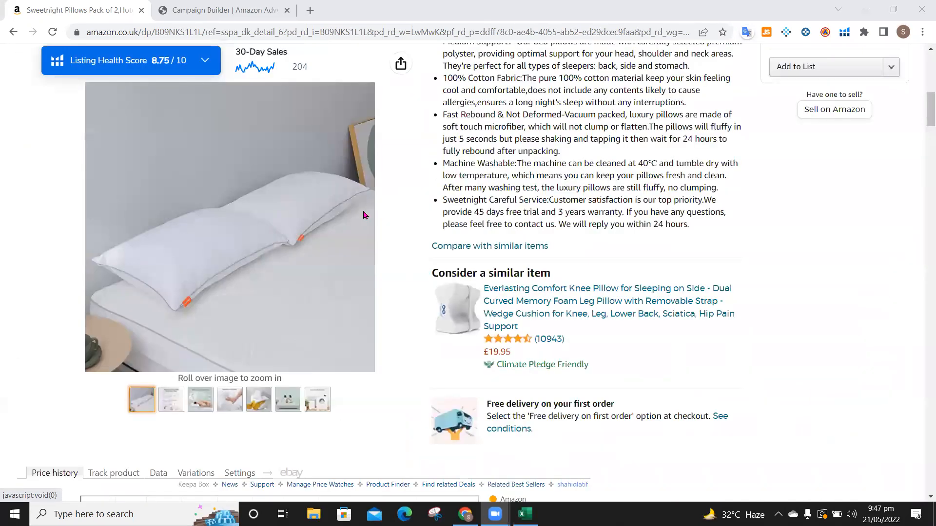
scroll(364, 215, up, 2)
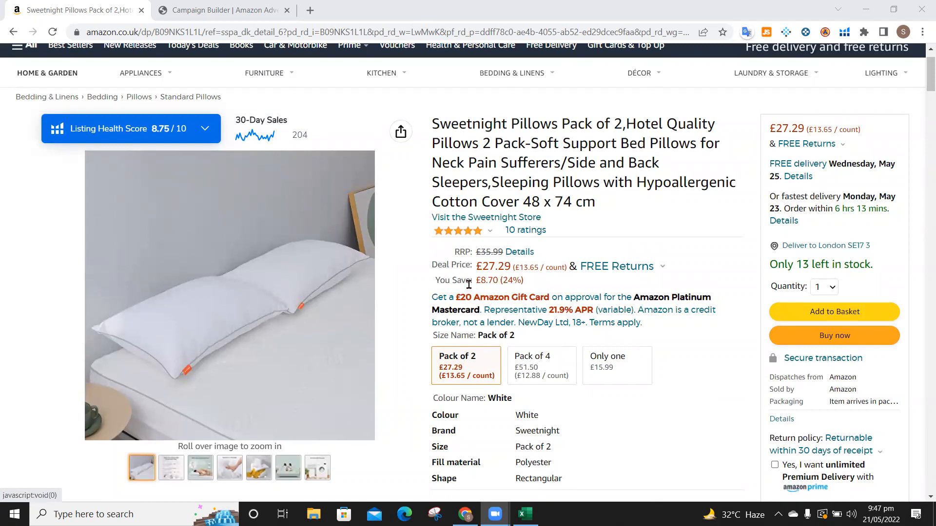
scroll(434, 348, down, 5)
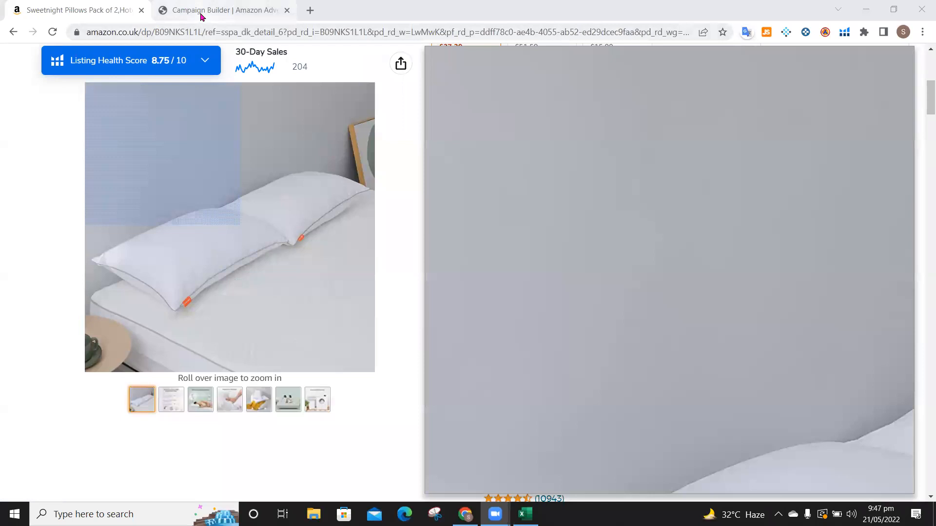
click(204, 14)
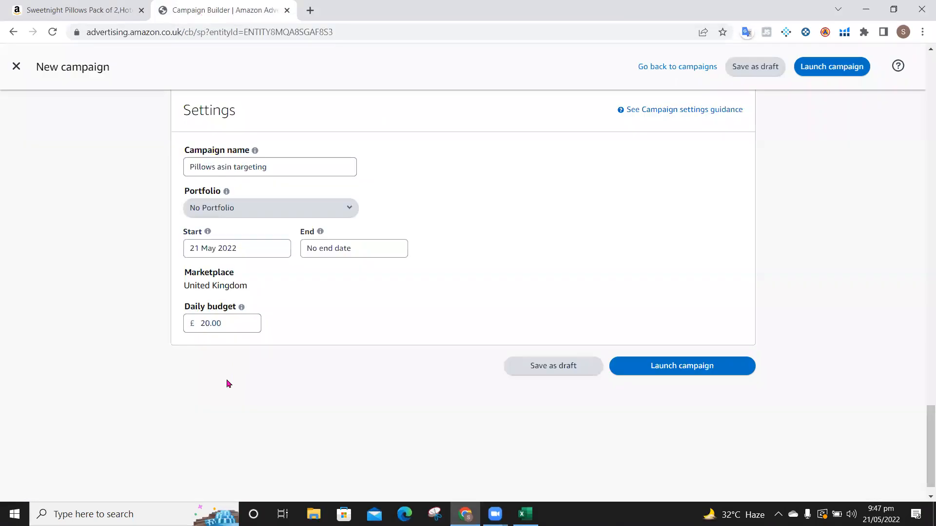
- Review the ad group, advertised product and targeting choices, and examine the suggested category and its product range for product targeting
scroll(375, 340, up, 15)
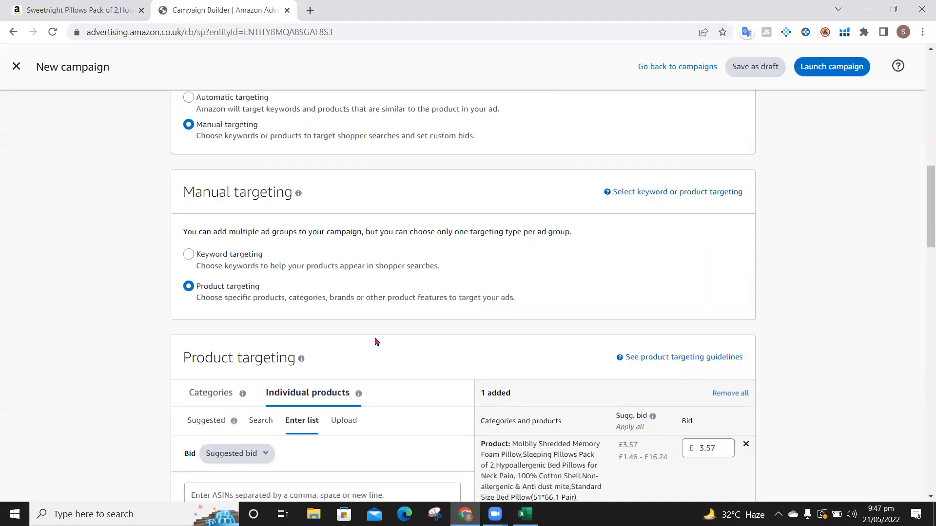
scroll(376, 341, up, 10)
scroll(375, 341, down, 10)
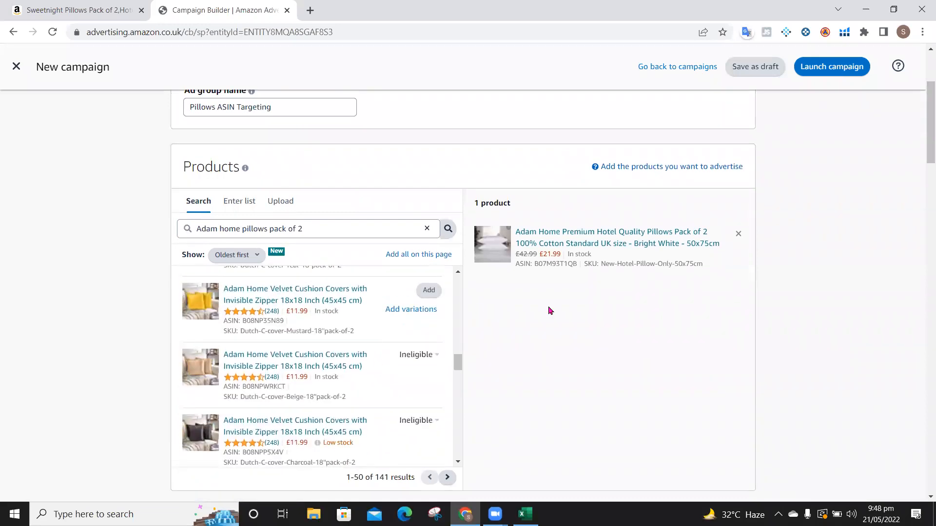
scroll(587, 336, down, 6)
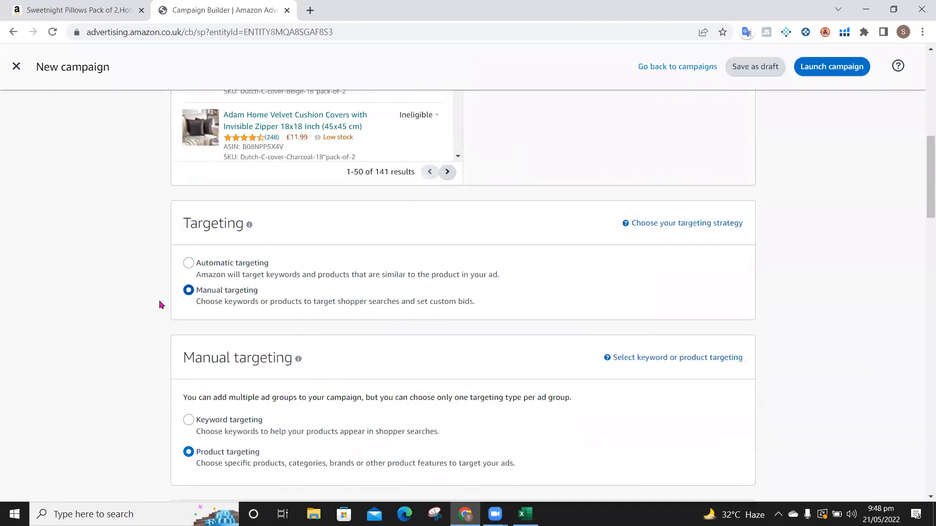
scroll(380, 330, down, 3)
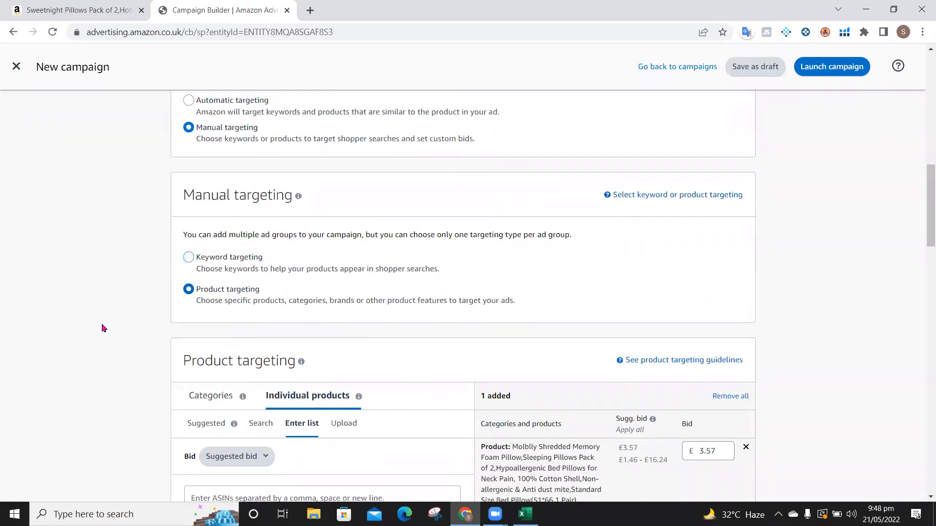
scroll(84, 334, down, 3)
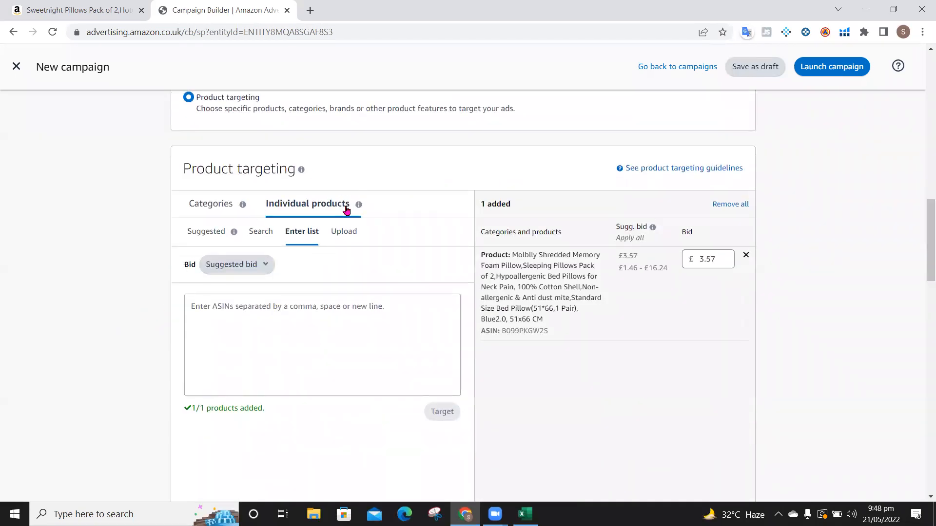
click(210, 210)
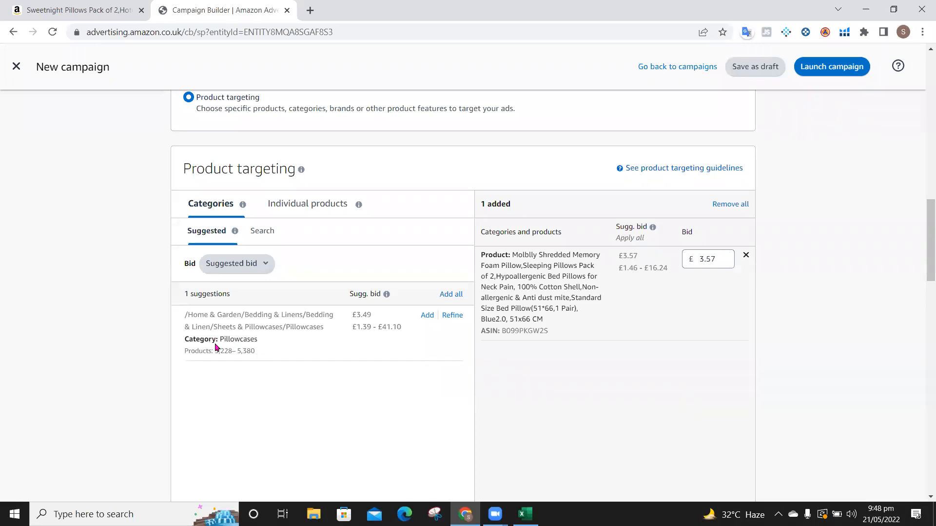
drag(215, 350, 249, 351)
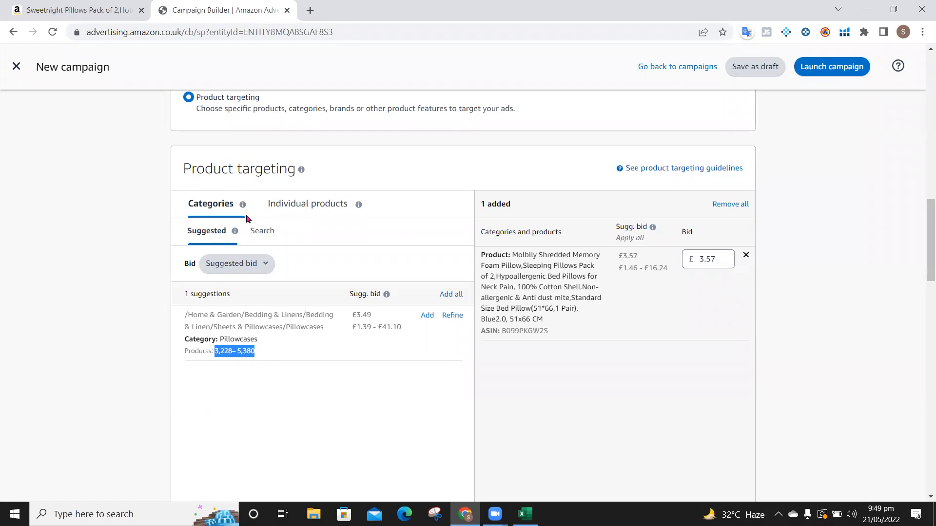
- Refine the suggested Pillowcases category with a minimum price of £17.00 and check the number of products targeted
click(451, 316)
scroll(460, 318, down, 1)
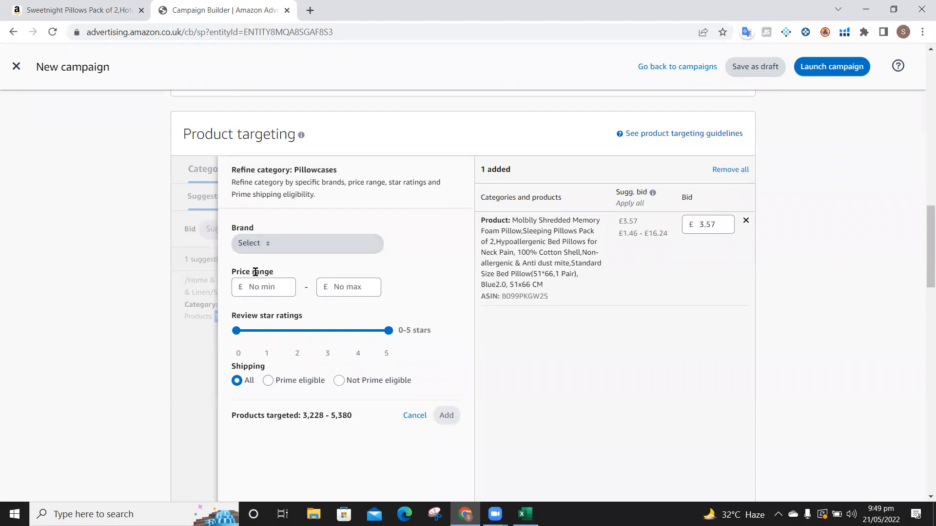
click(269, 286)
text(17)
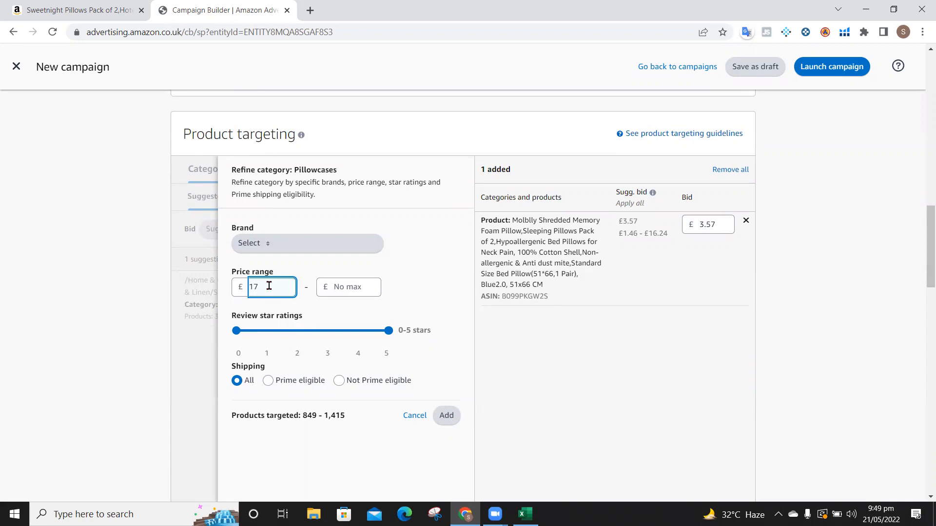
click(317, 470)
drag(302, 416, 354, 415)
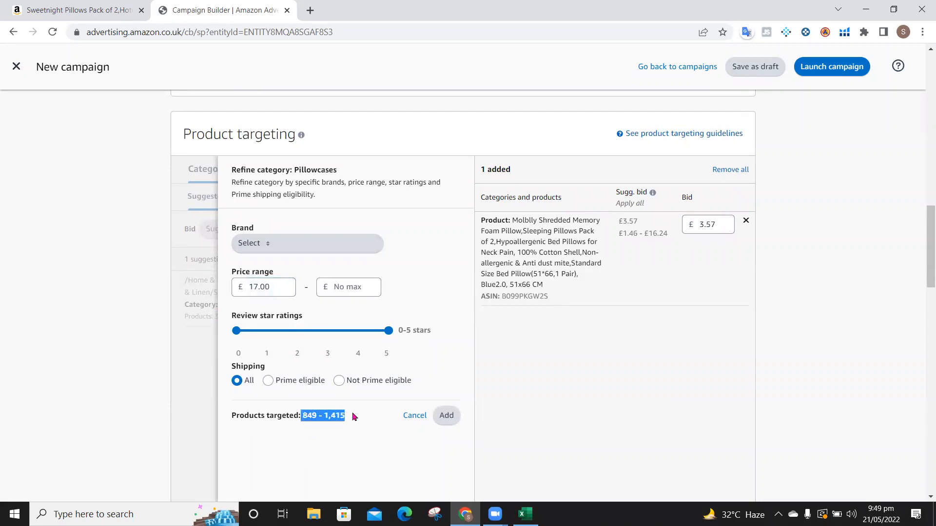
click(363, 439)
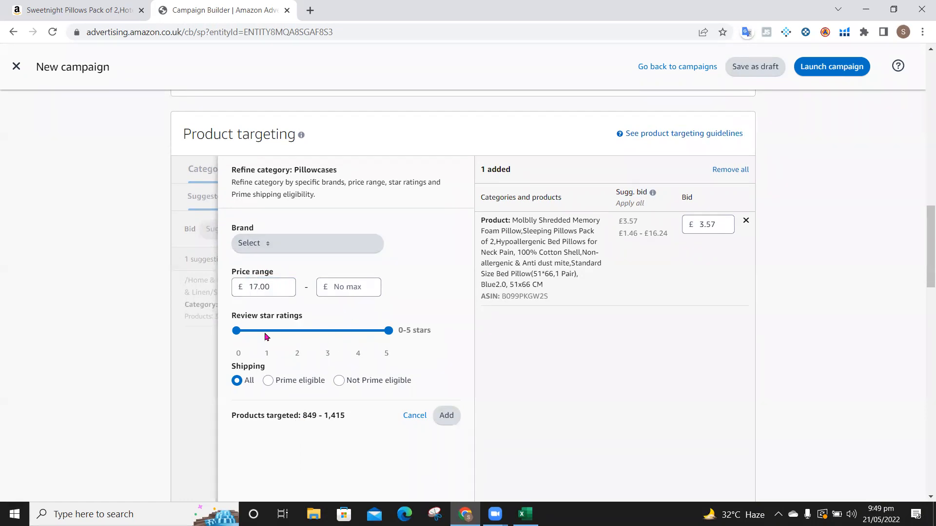
- Limit the Pillowcases refinement to review ratings of 0-4 stars and add the refined category to the targets
drag(388, 331, 365, 330)
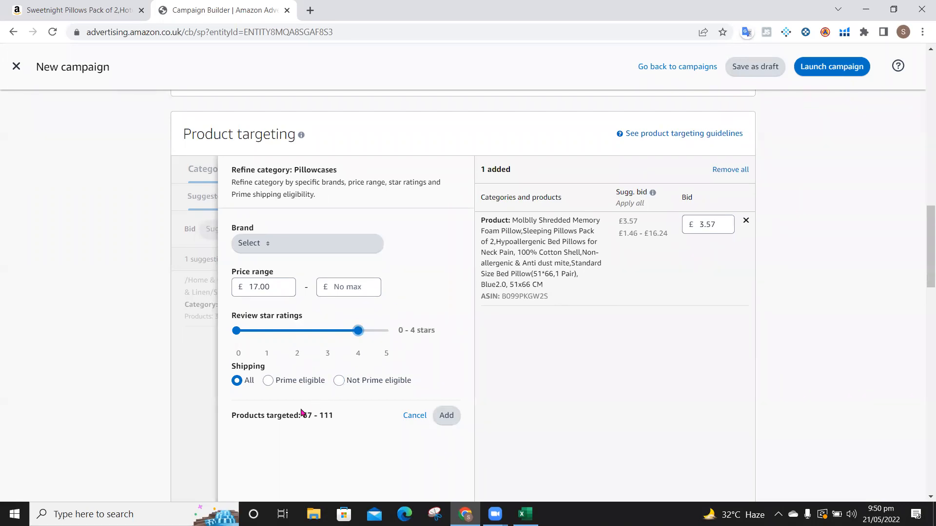
drag(301, 413, 352, 415)
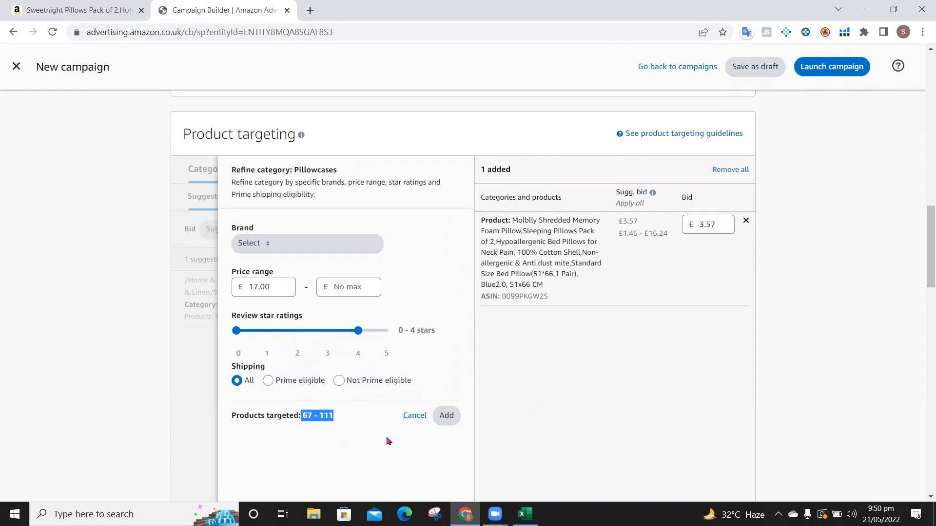
scroll(387, 441, down, 4)
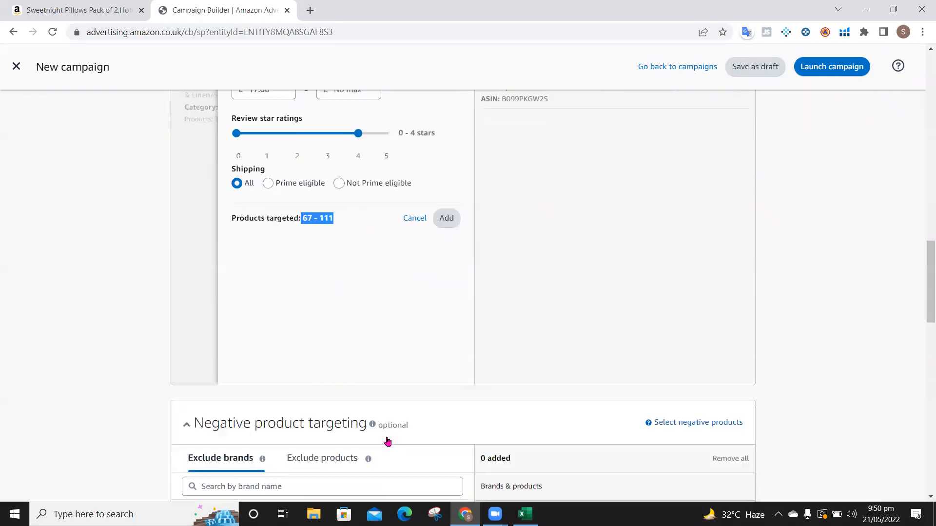
click(444, 217)
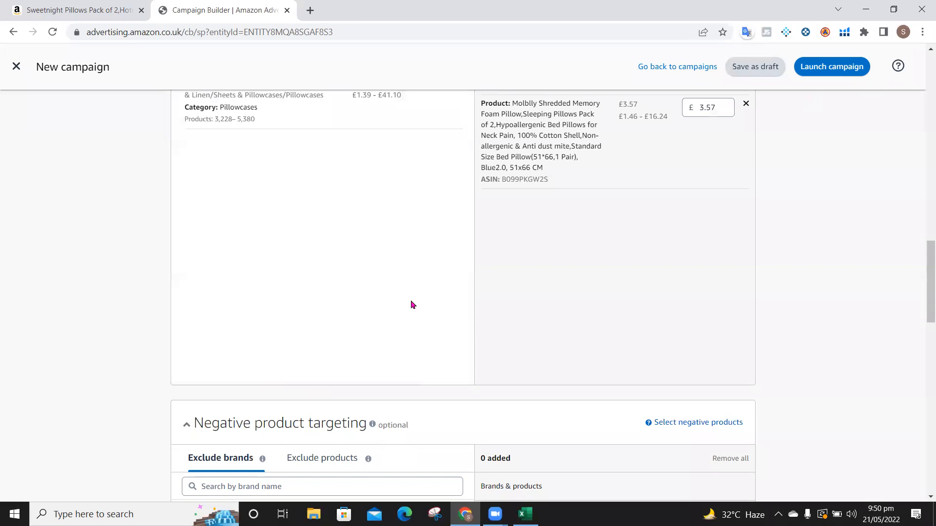
- Examine the added Pillowcases target's price, rating and product range, and look over the negative product targeting options
scroll(411, 305, up, 5)
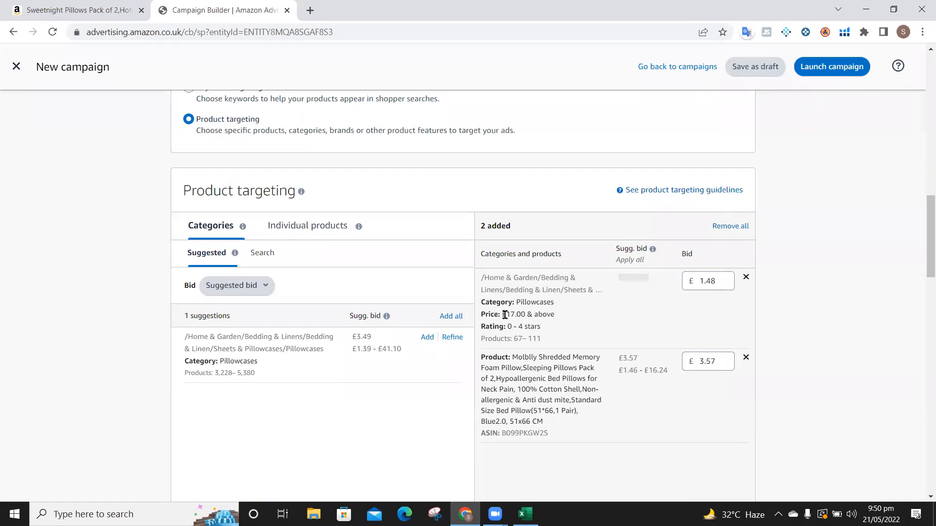
drag(501, 315, 561, 316)
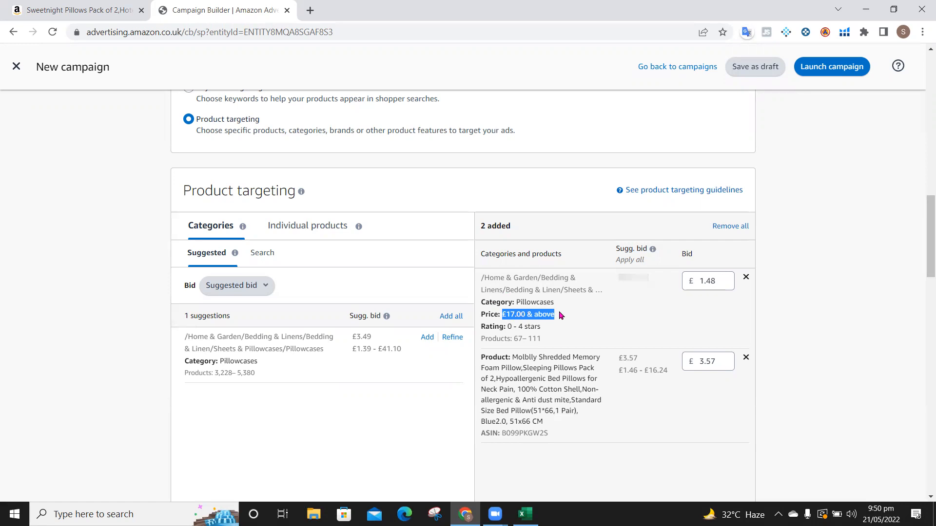
click(508, 328)
drag(527, 327, 551, 343)
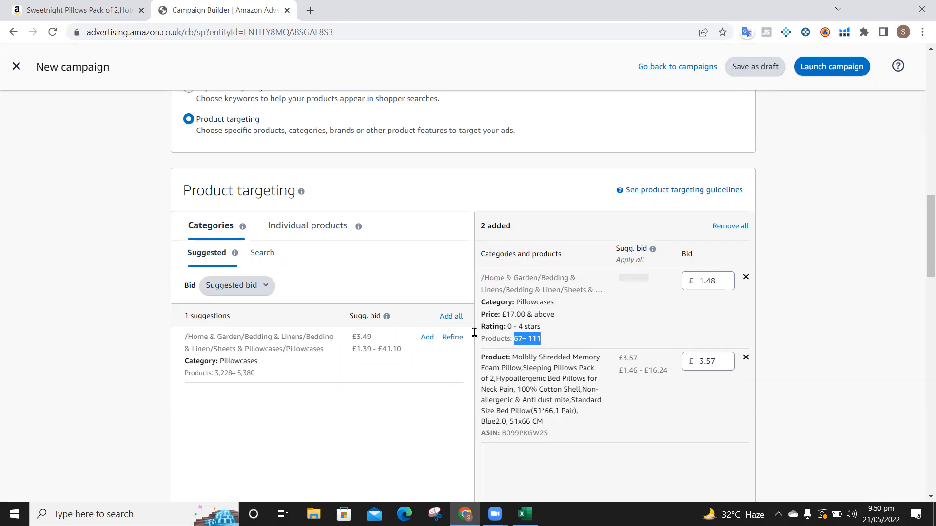
scroll(390, 428, down, 5)
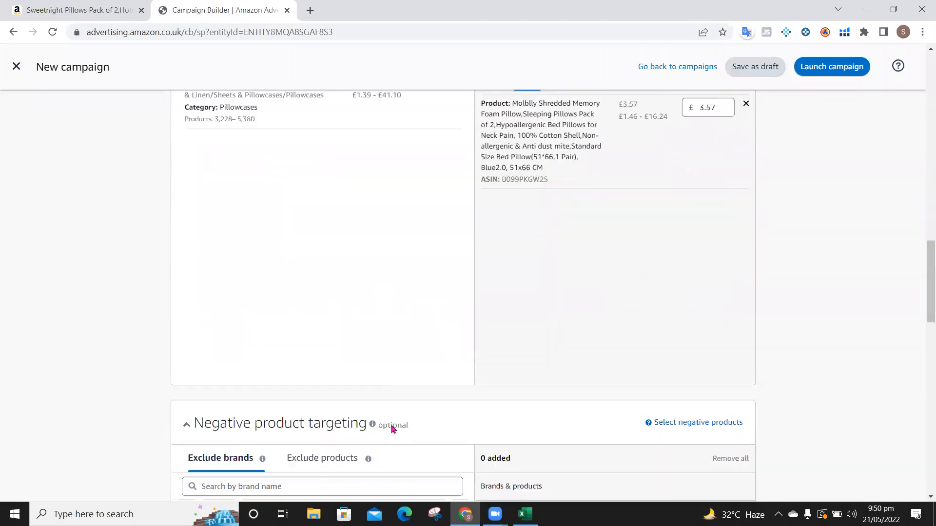
scroll(391, 428, down, 5)
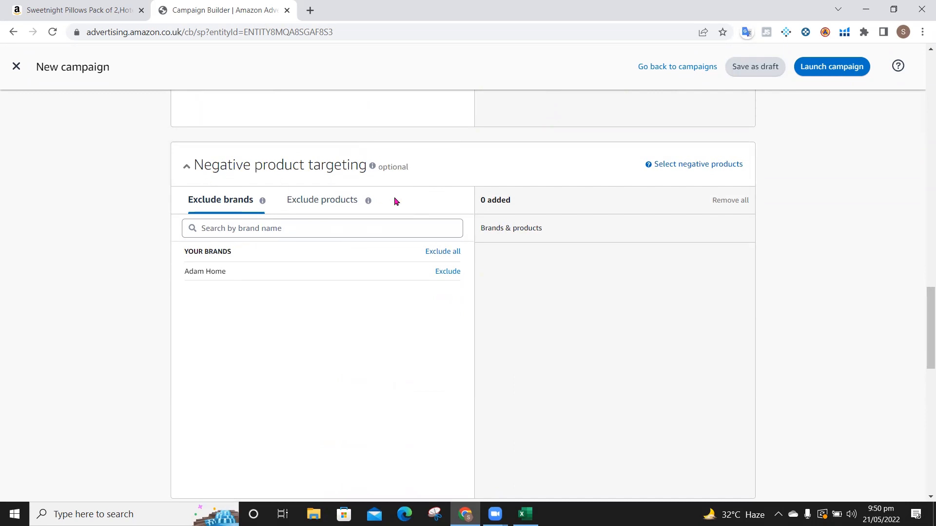
scroll(395, 200, up, 10)
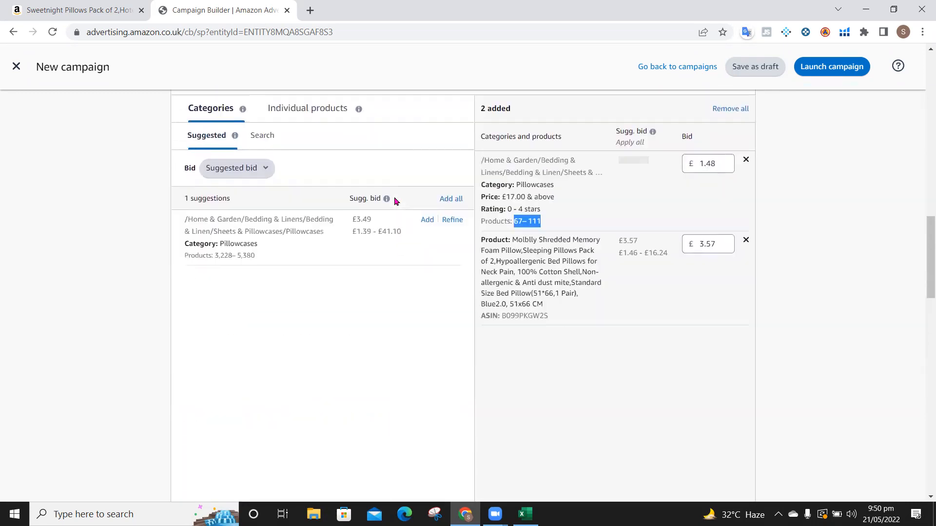
scroll(395, 201, down, 12)
scroll(395, 201, up, 4)
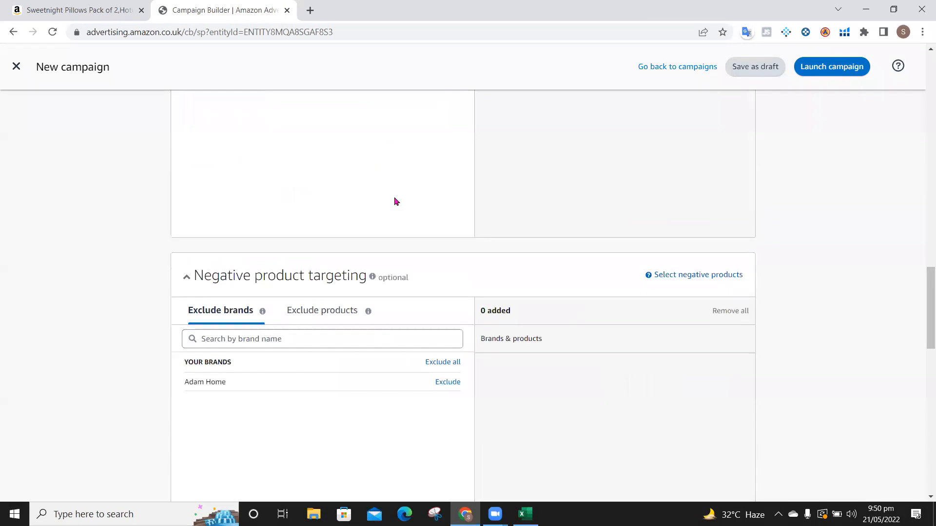
scroll(394, 199, up, 5)
scroll(394, 199, up, 1)
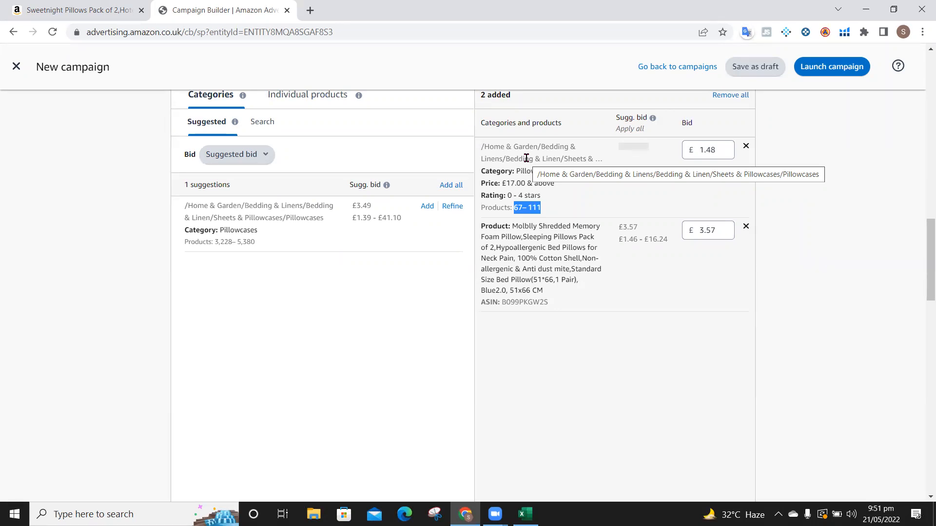
scroll(392, 315, down, 4)
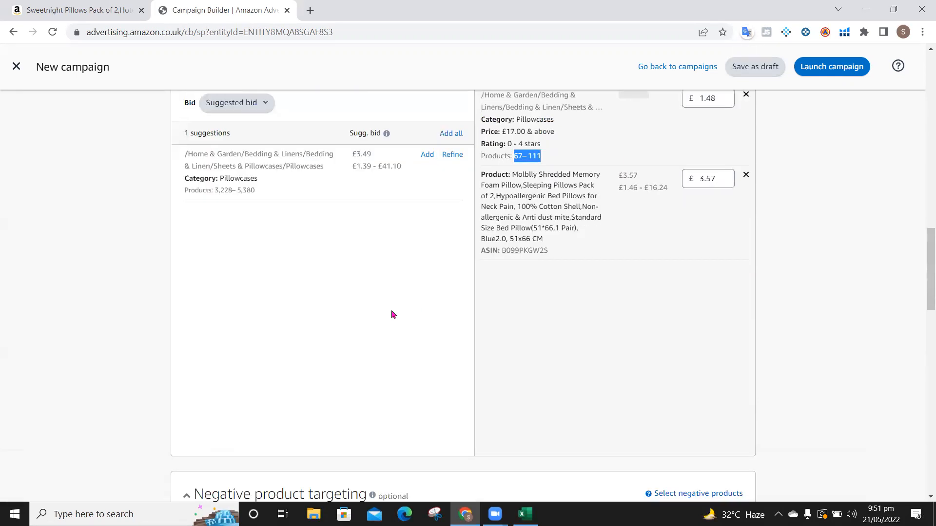
scroll(391, 315, up, 4)
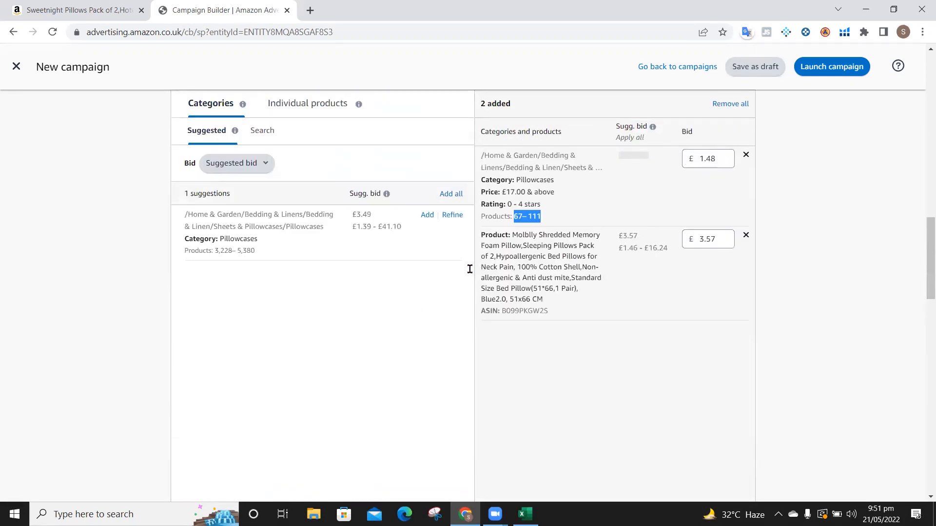
- Rename the campaign as "Pillows Refine category target" in the campaign settings
scroll(371, 425, down, 8)
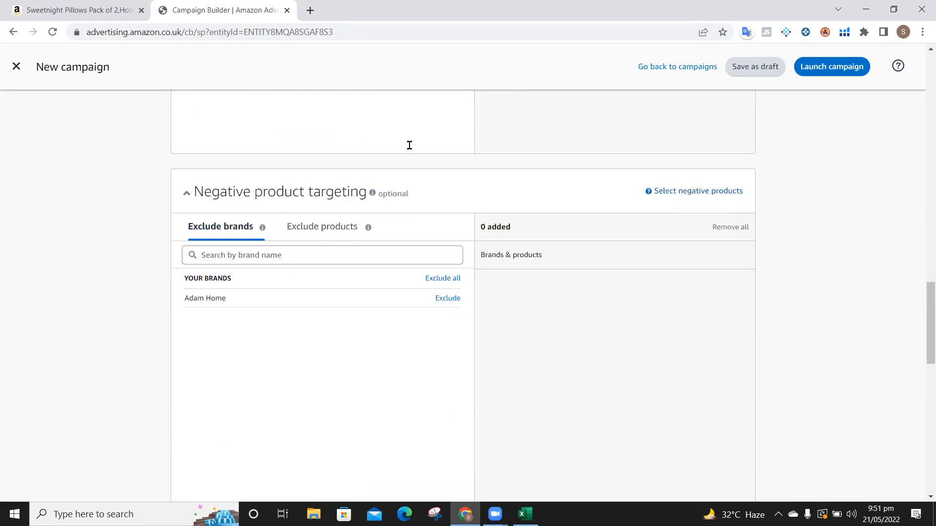
scroll(412, 242, down, 4)
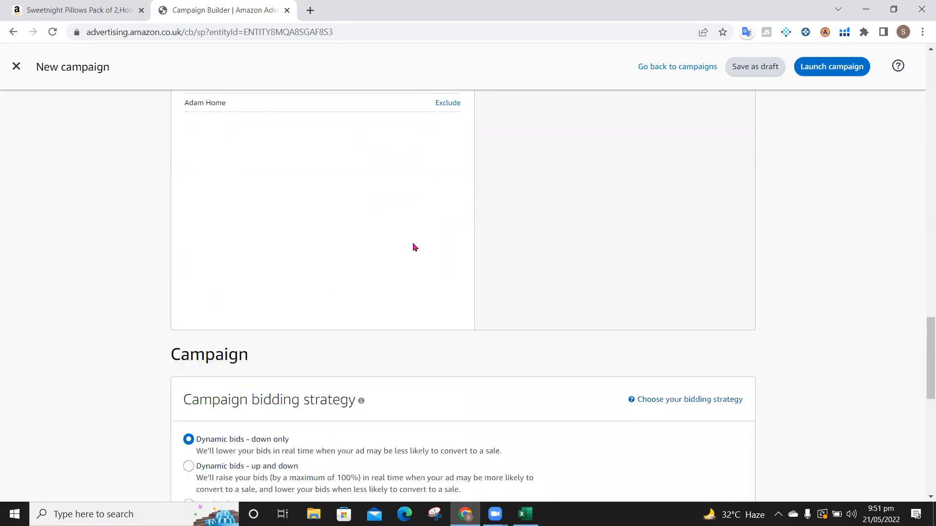
scroll(377, 284, down, 3)
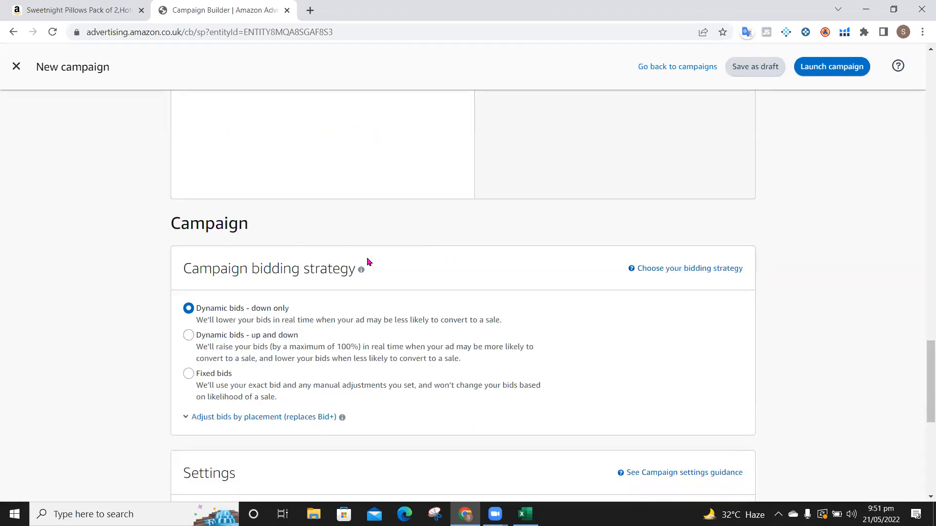
scroll(350, 307, down, 5)
scroll(349, 307, down, 2)
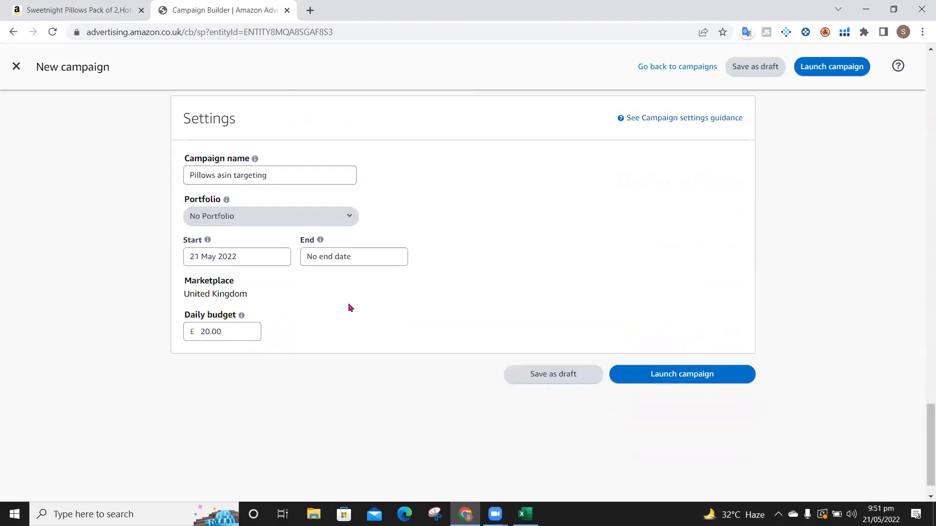
click(278, 178)
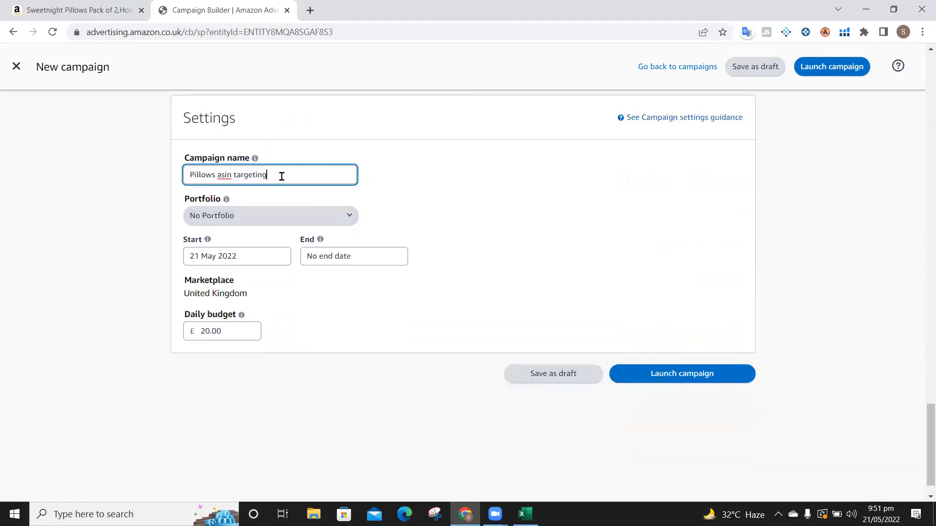
key(BackSpace)
key(BackSpace)
key(BackSpace)
key(BackSpace)
key(BackSpace)
key(BackSpace)
key(BackSpace)
key(BackSpace)
key(BackSpace)
key(BackSpace)
key(BackSpace)
key(BackSpace)
key(BackSpace)
key(BackSpace)
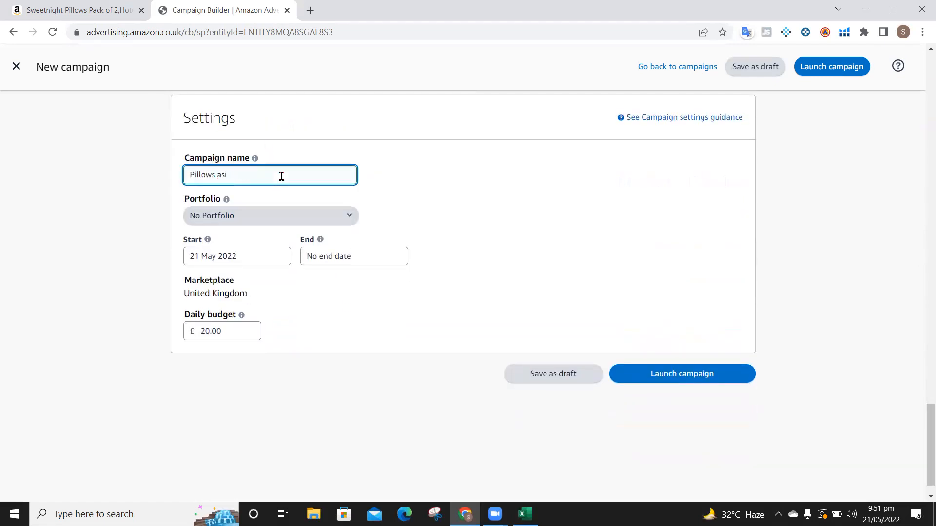
text(Refine category target)
- Set the campaign's daily budget to £30.00
click(235, 335)
double_click(235, 335)
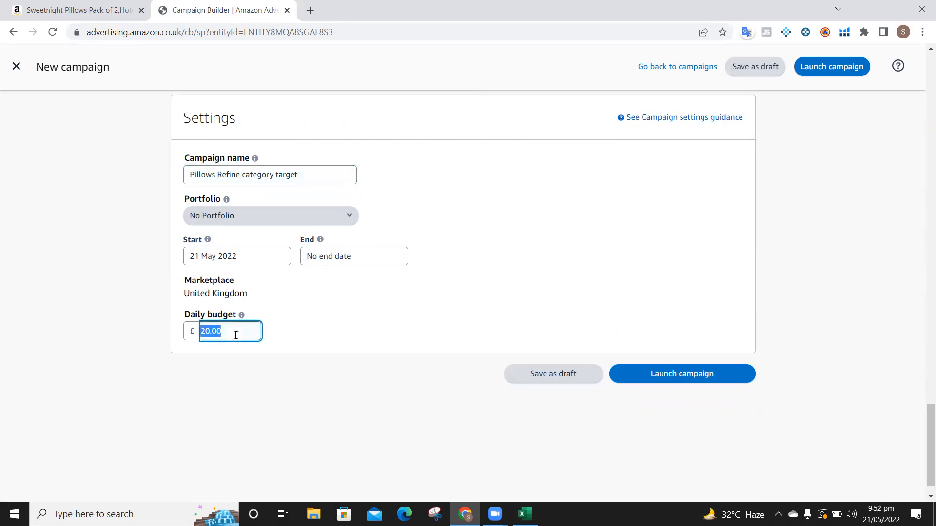
text(15)
key(BackSpace)
text(30)
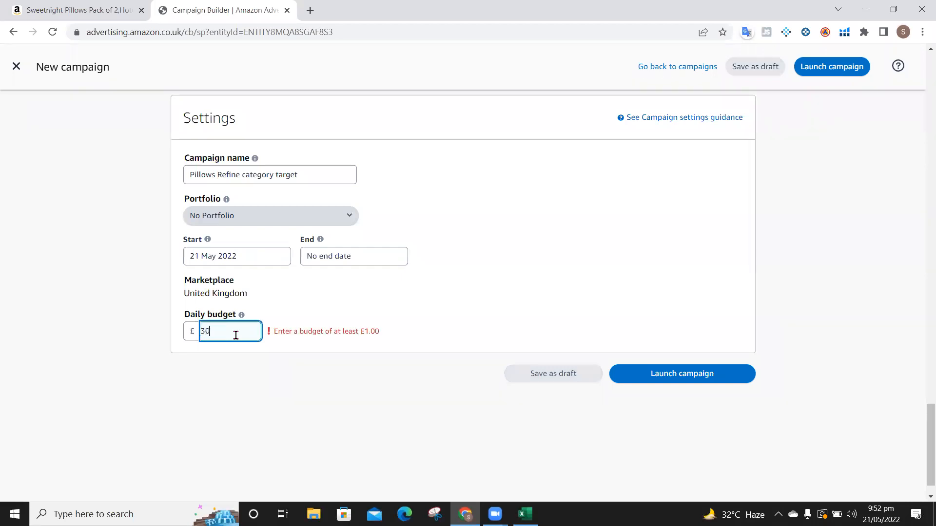
click(540, 256)
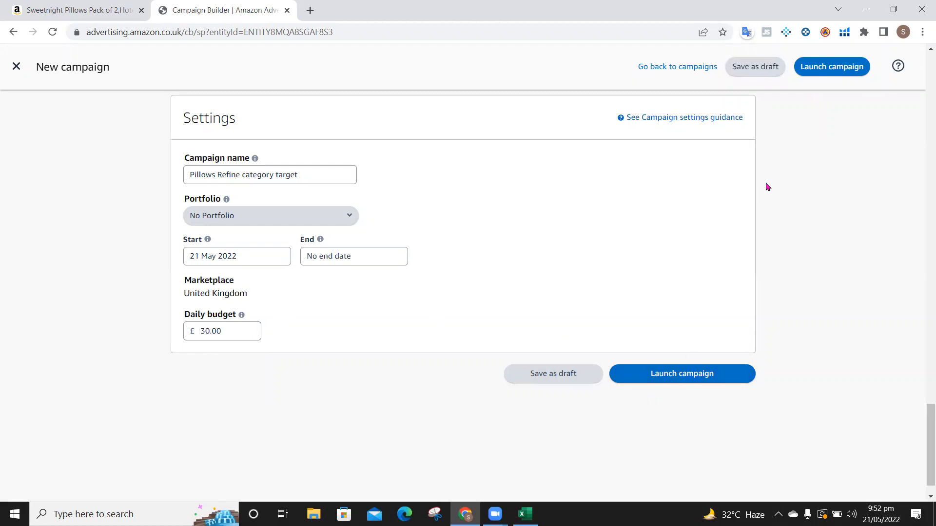
scroll(766, 187, up, 2)
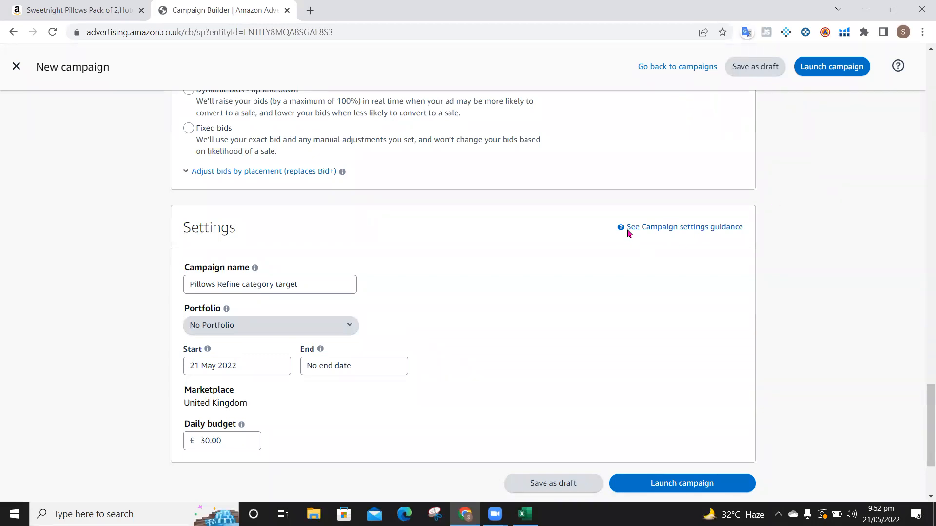
- Look over the new campaign's ad group setup and the Sweetnight pillow listing, including its description and sponsored related products
scroll(491, 277, down, 3)
scroll(492, 277, up, 20)
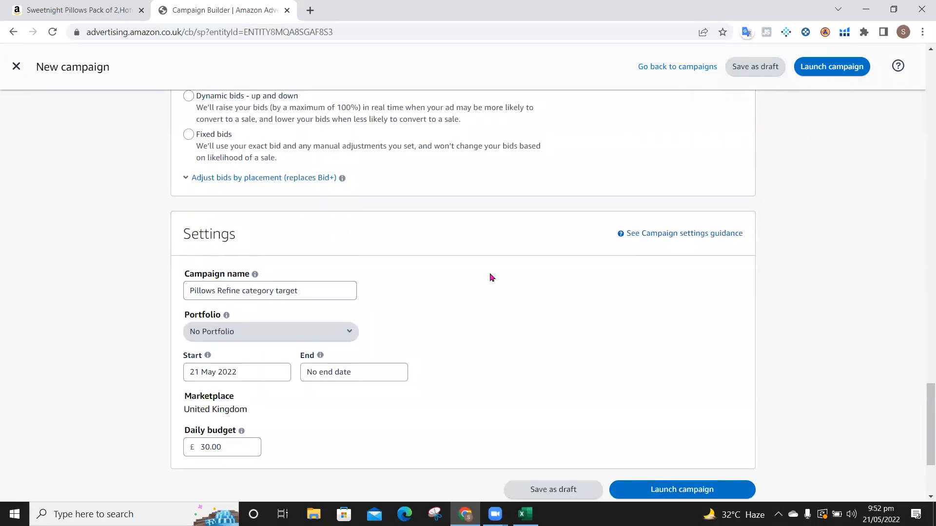
scroll(491, 277, up, 1)
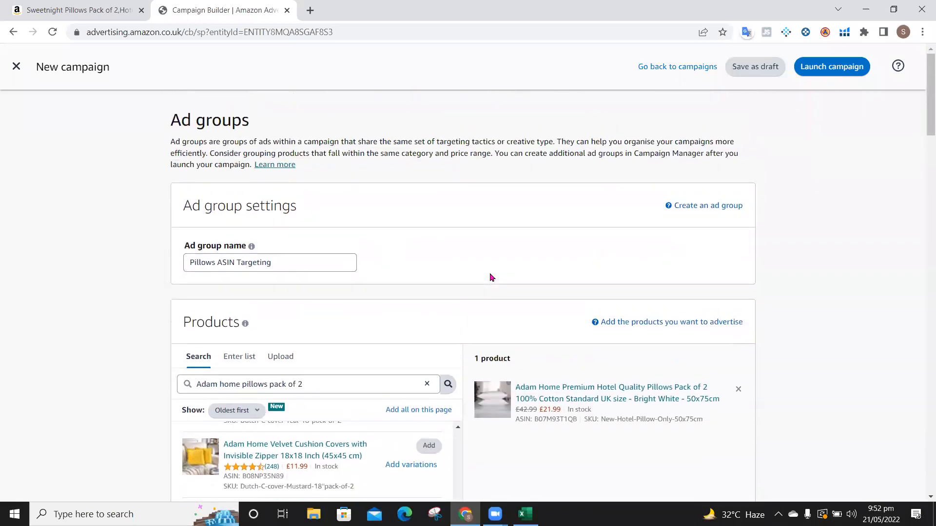
click(81, 15)
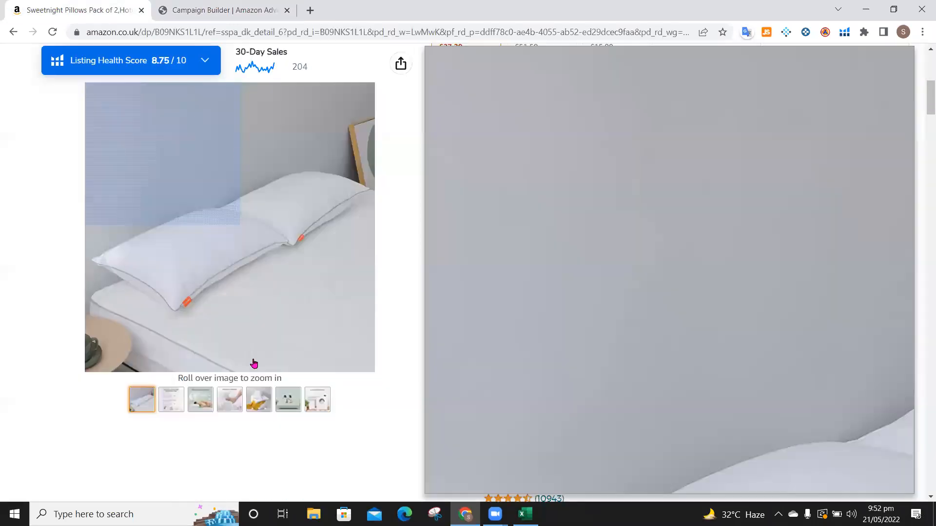
scroll(491, 317, down, 20)
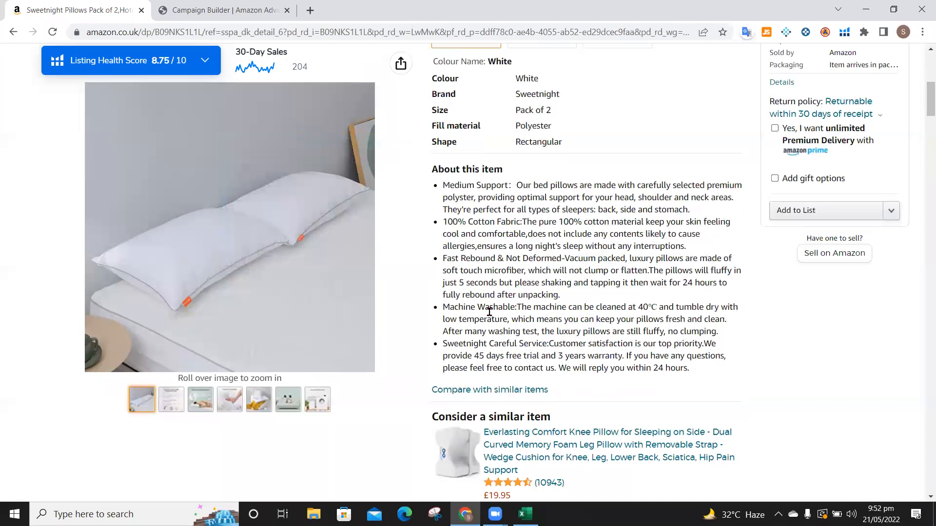
scroll(490, 312, down, 5)
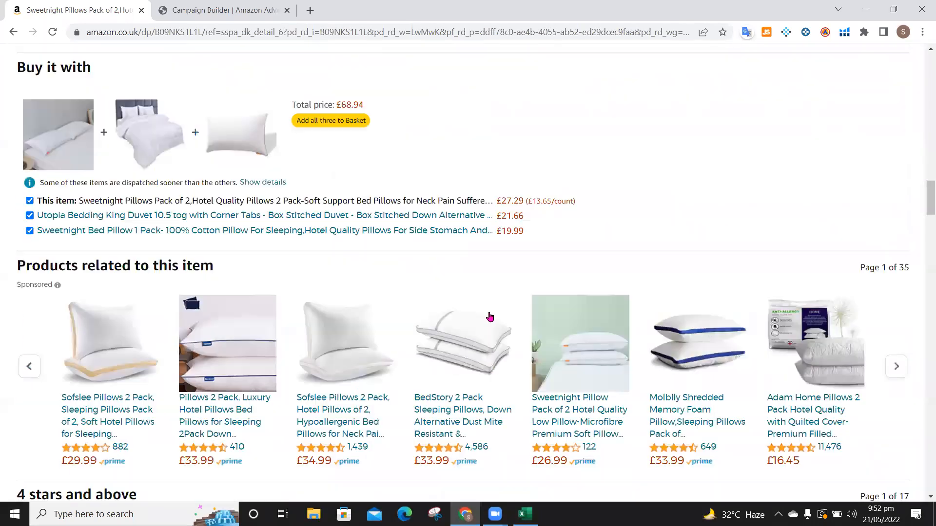
scroll(438, 333, up, 20)
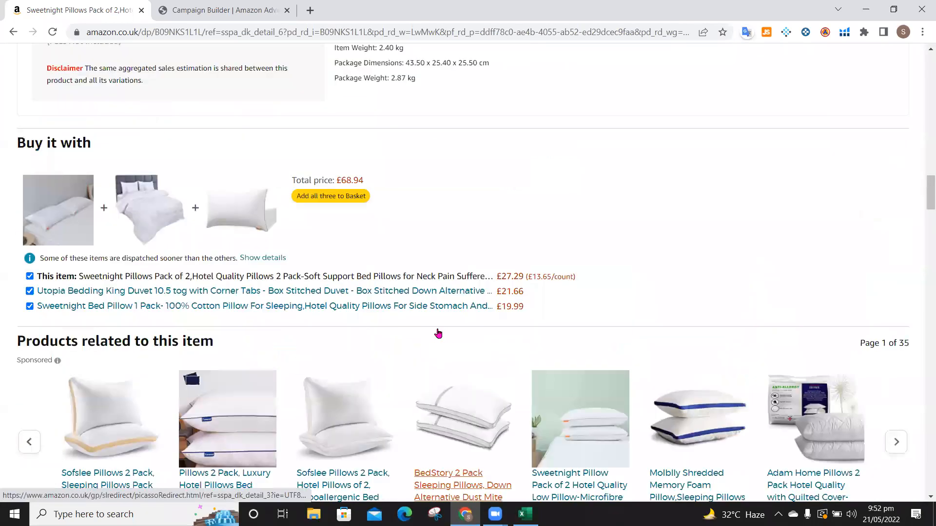
scroll(438, 333, up, 1)
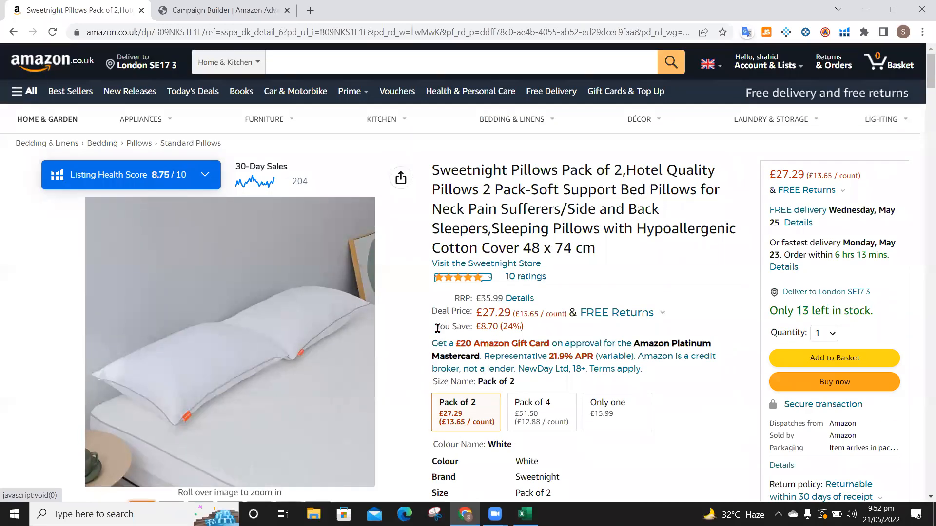
- Leave the new campaign setup without saving it and go to the campaign management page
click(239, 12)
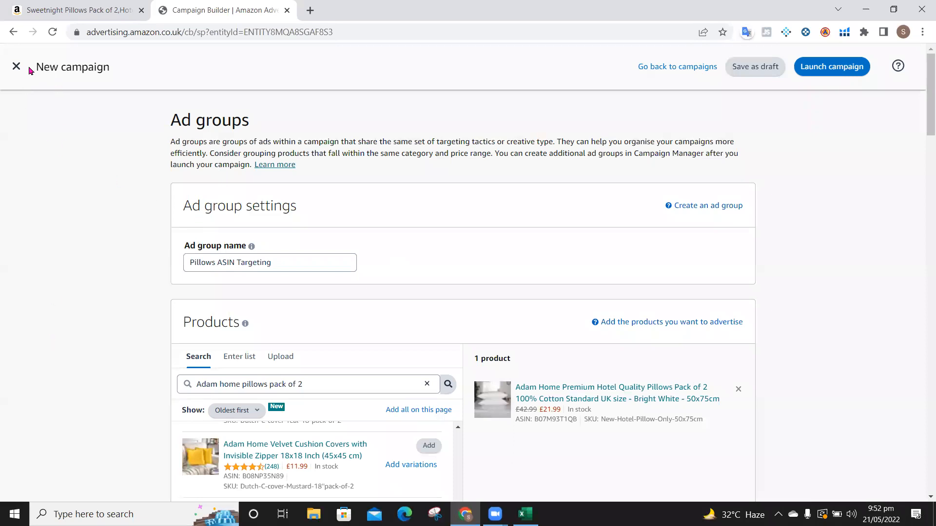
click(14, 70)
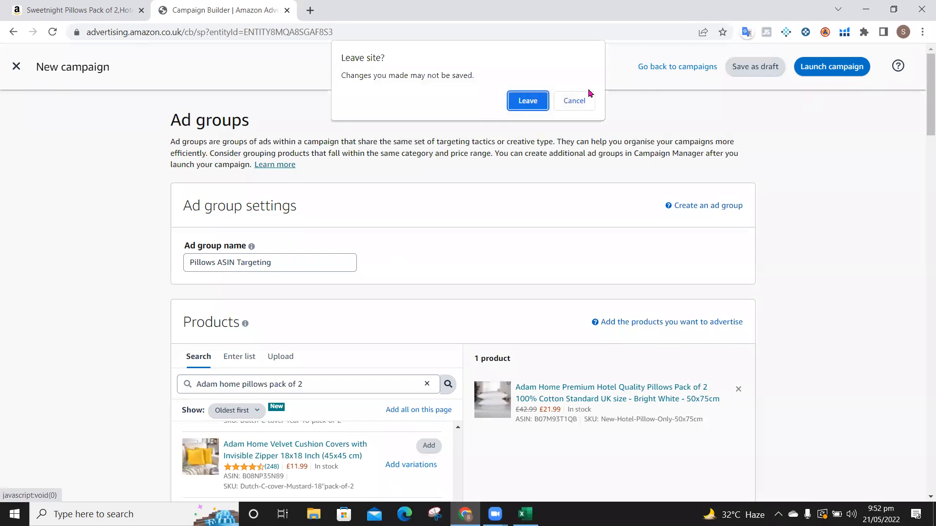
click(530, 103)
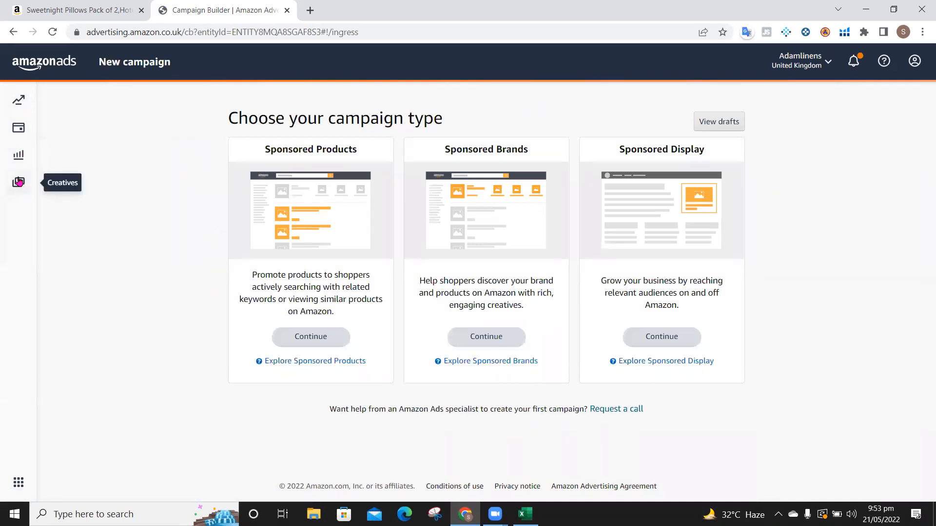
click(45, 65)
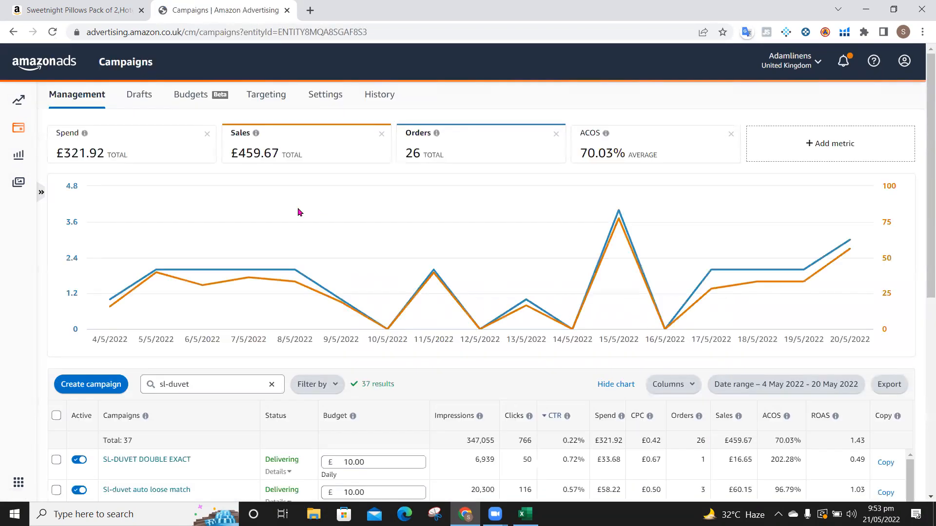
- Clear the "sl-duvet" campaign search and look through the full campaign list and the orders and sales chart
scroll(299, 211, down, 5)
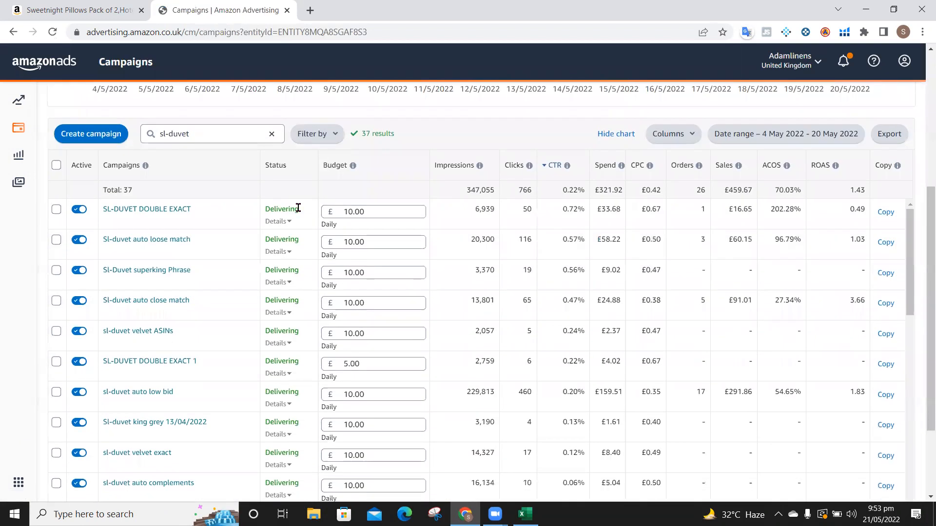
click(272, 135)
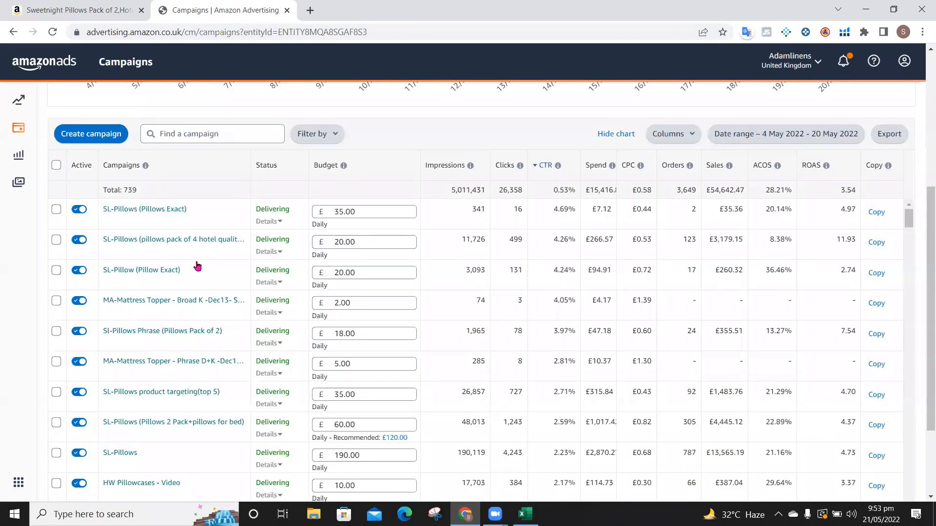
scroll(188, 286, down, 3)
scroll(189, 285, down, 4)
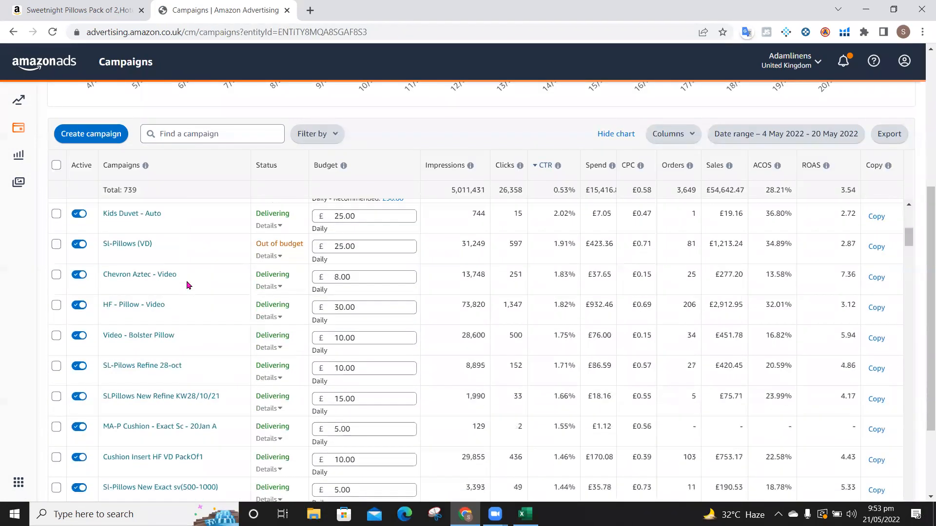
scroll(188, 285, up, 1)
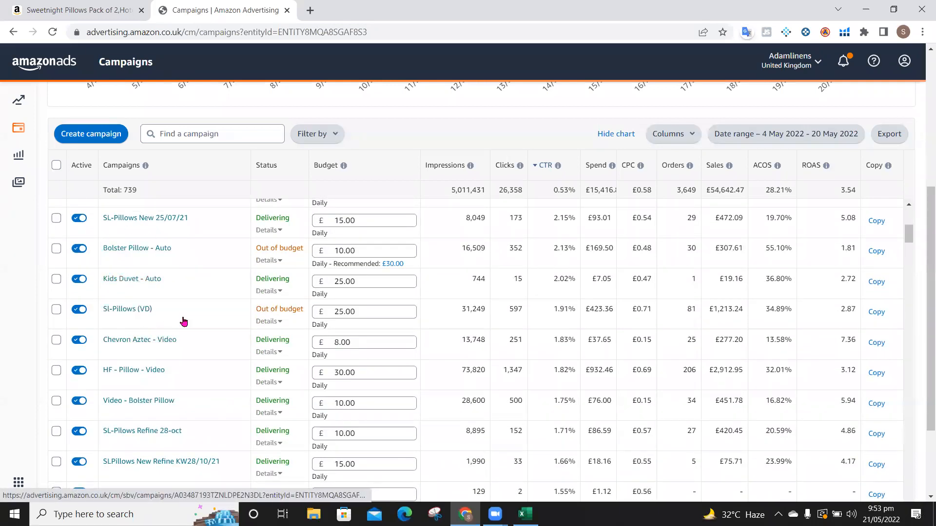
scroll(168, 412, up, 5)
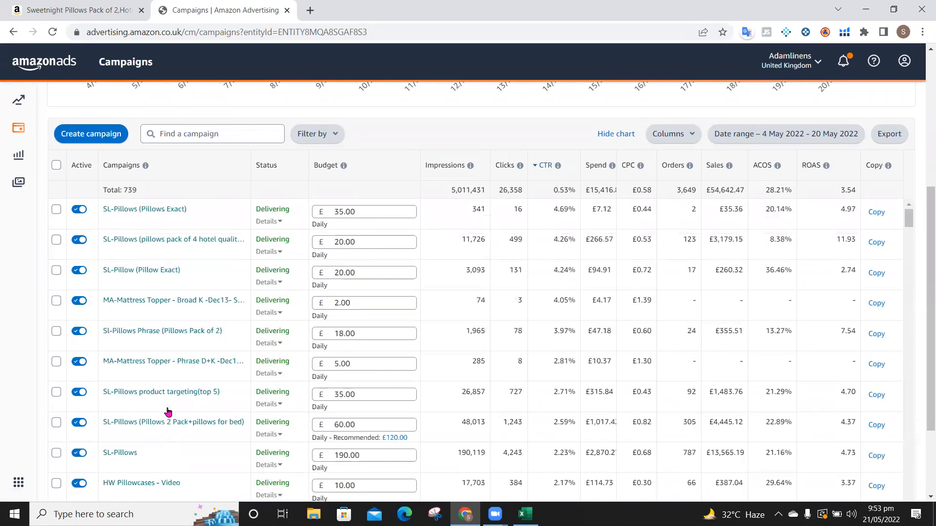
scroll(167, 413, up, 5)
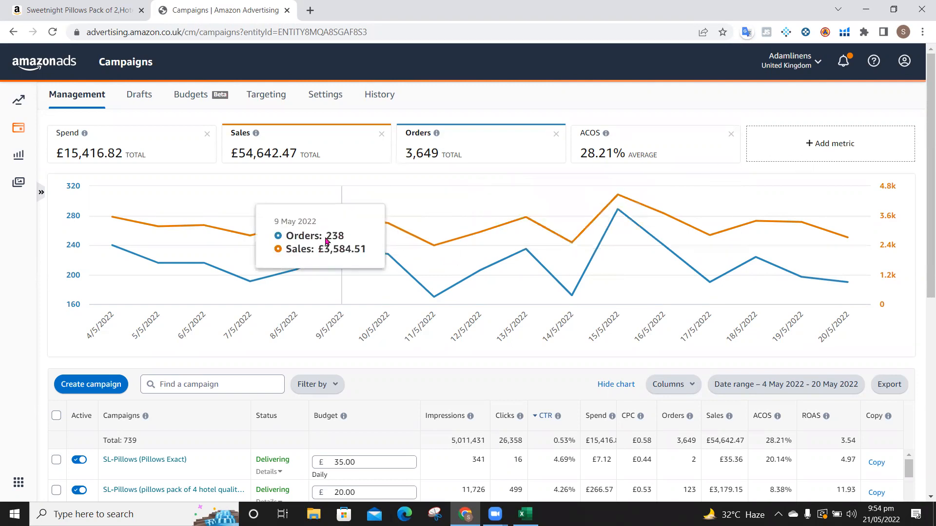
scroll(347, 183, down, 3)
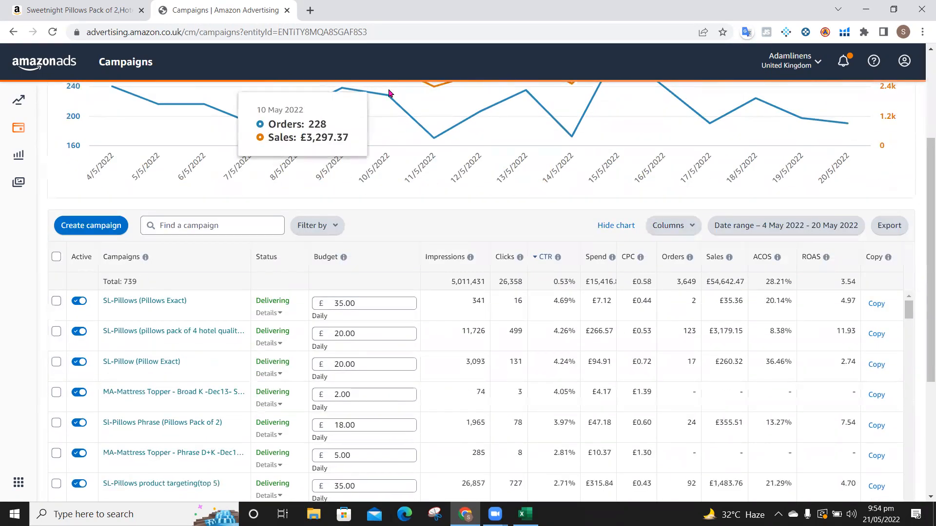